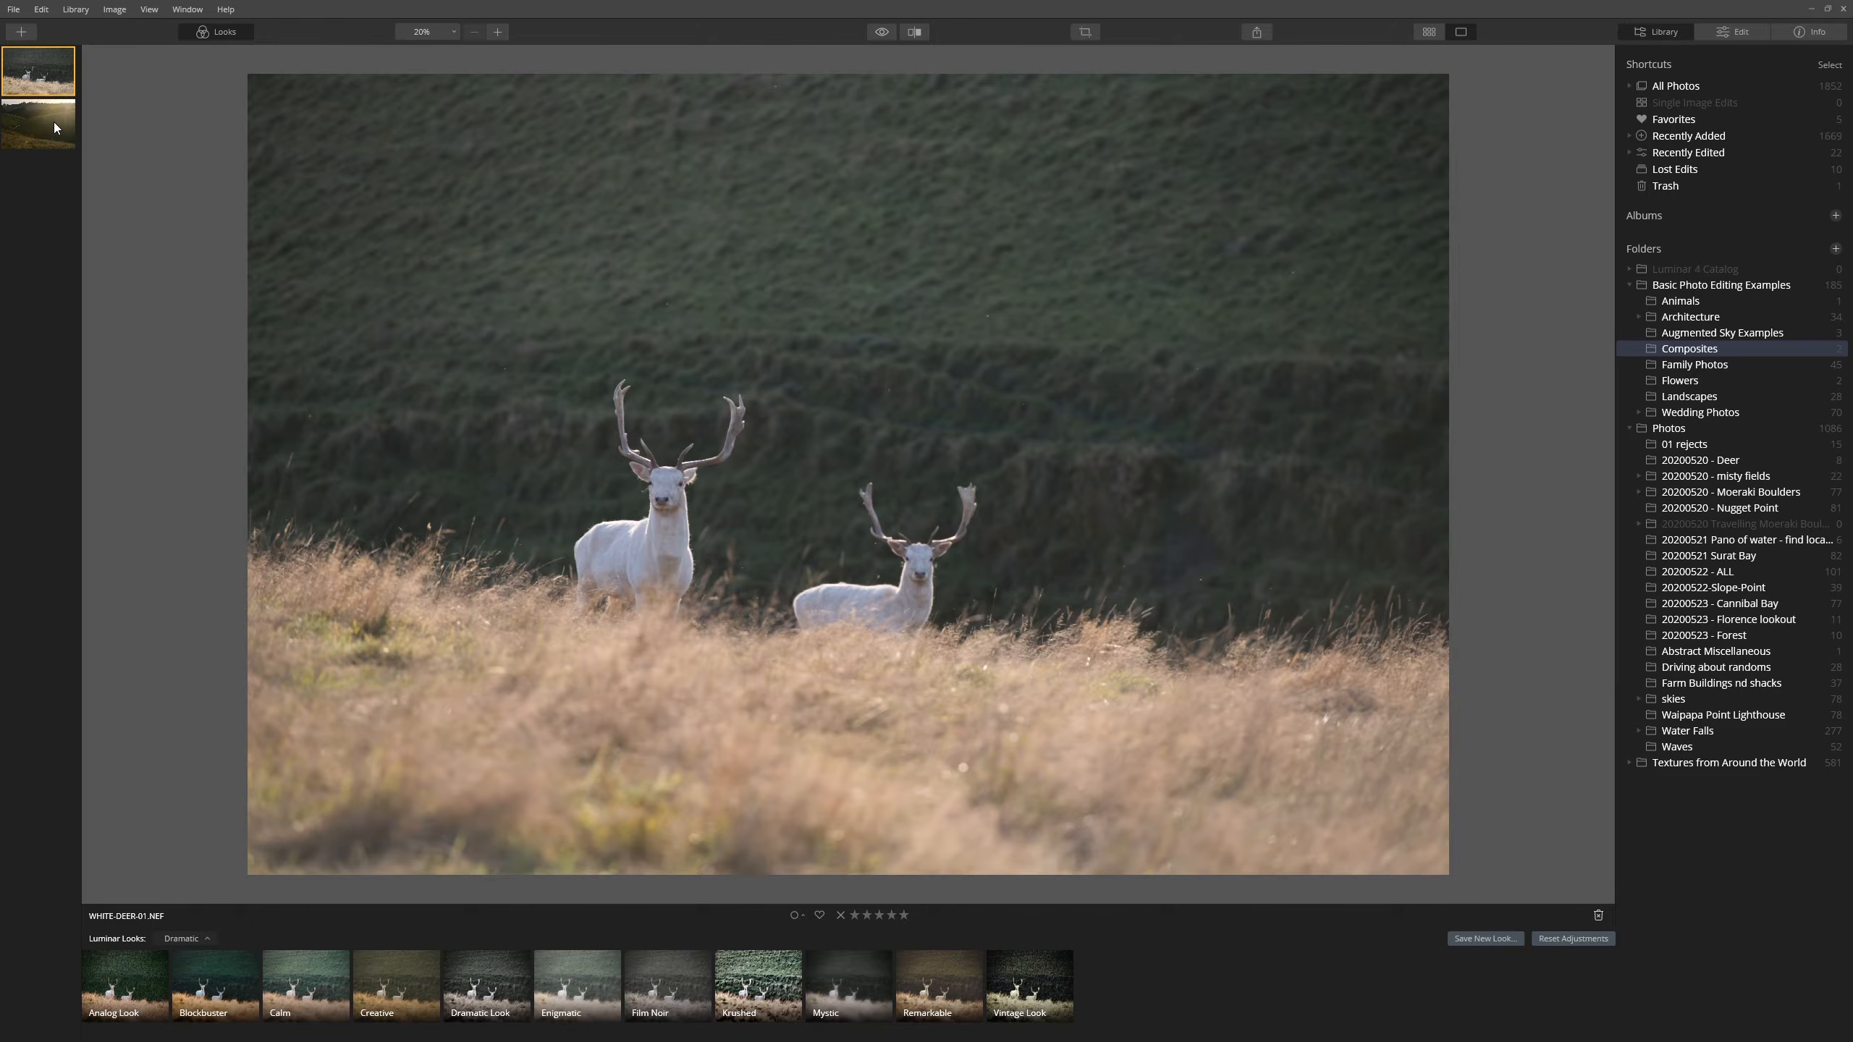
# - Show the WHITE-DEER-06 hillside photo from the filmstrip and open its Edit adjustments
pyautogui.click(55, 127)
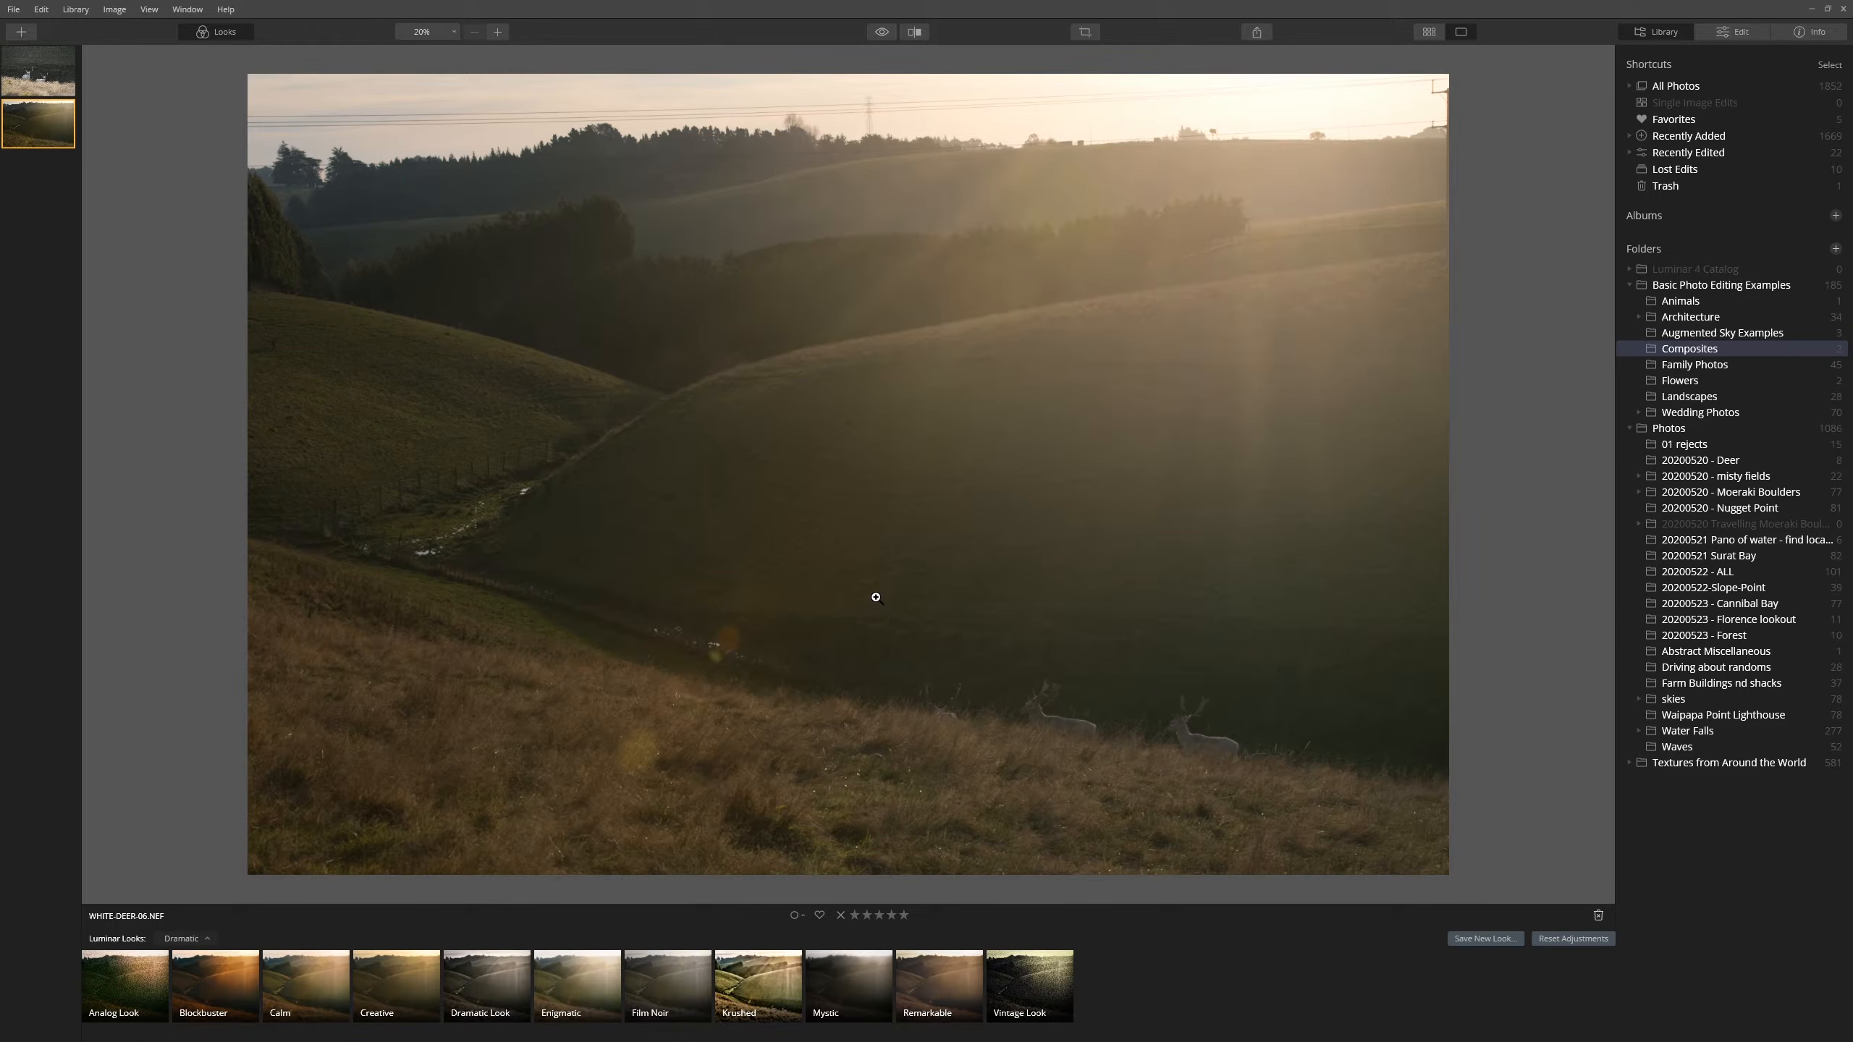
pyautogui.press('Left')
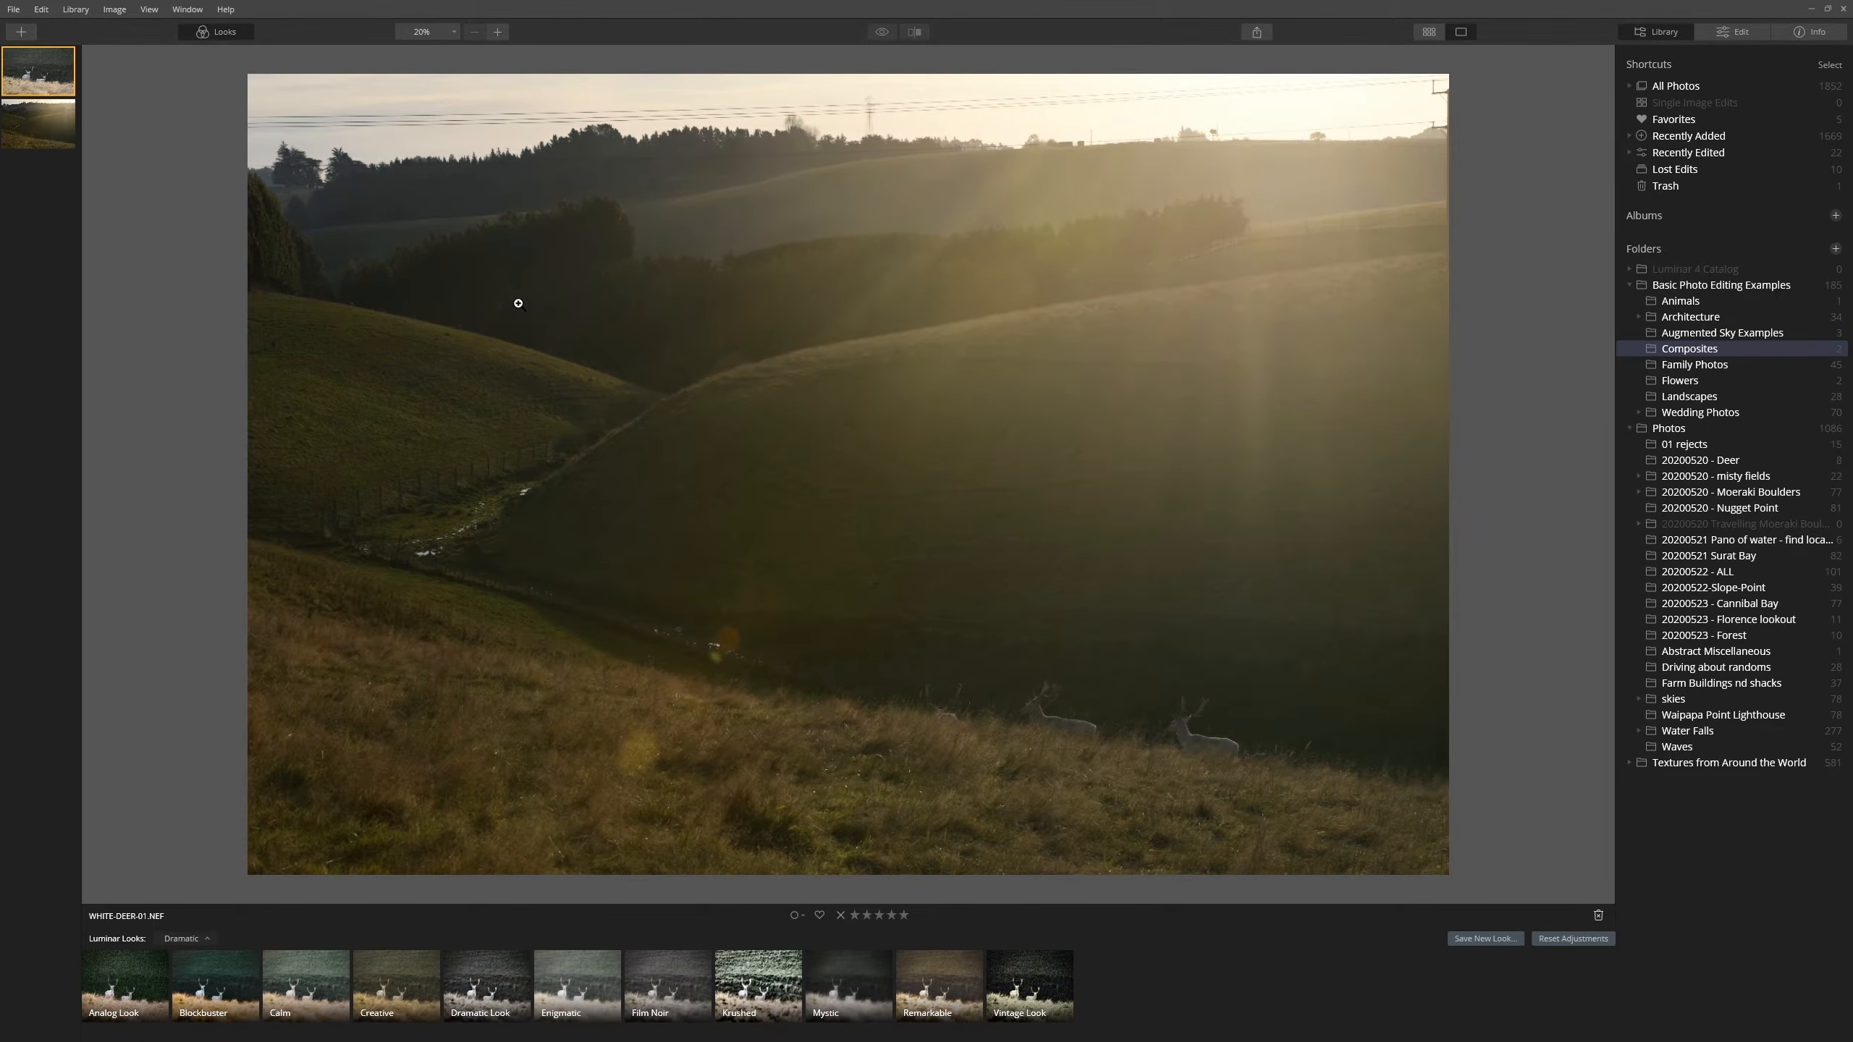
pyautogui.press('Right')
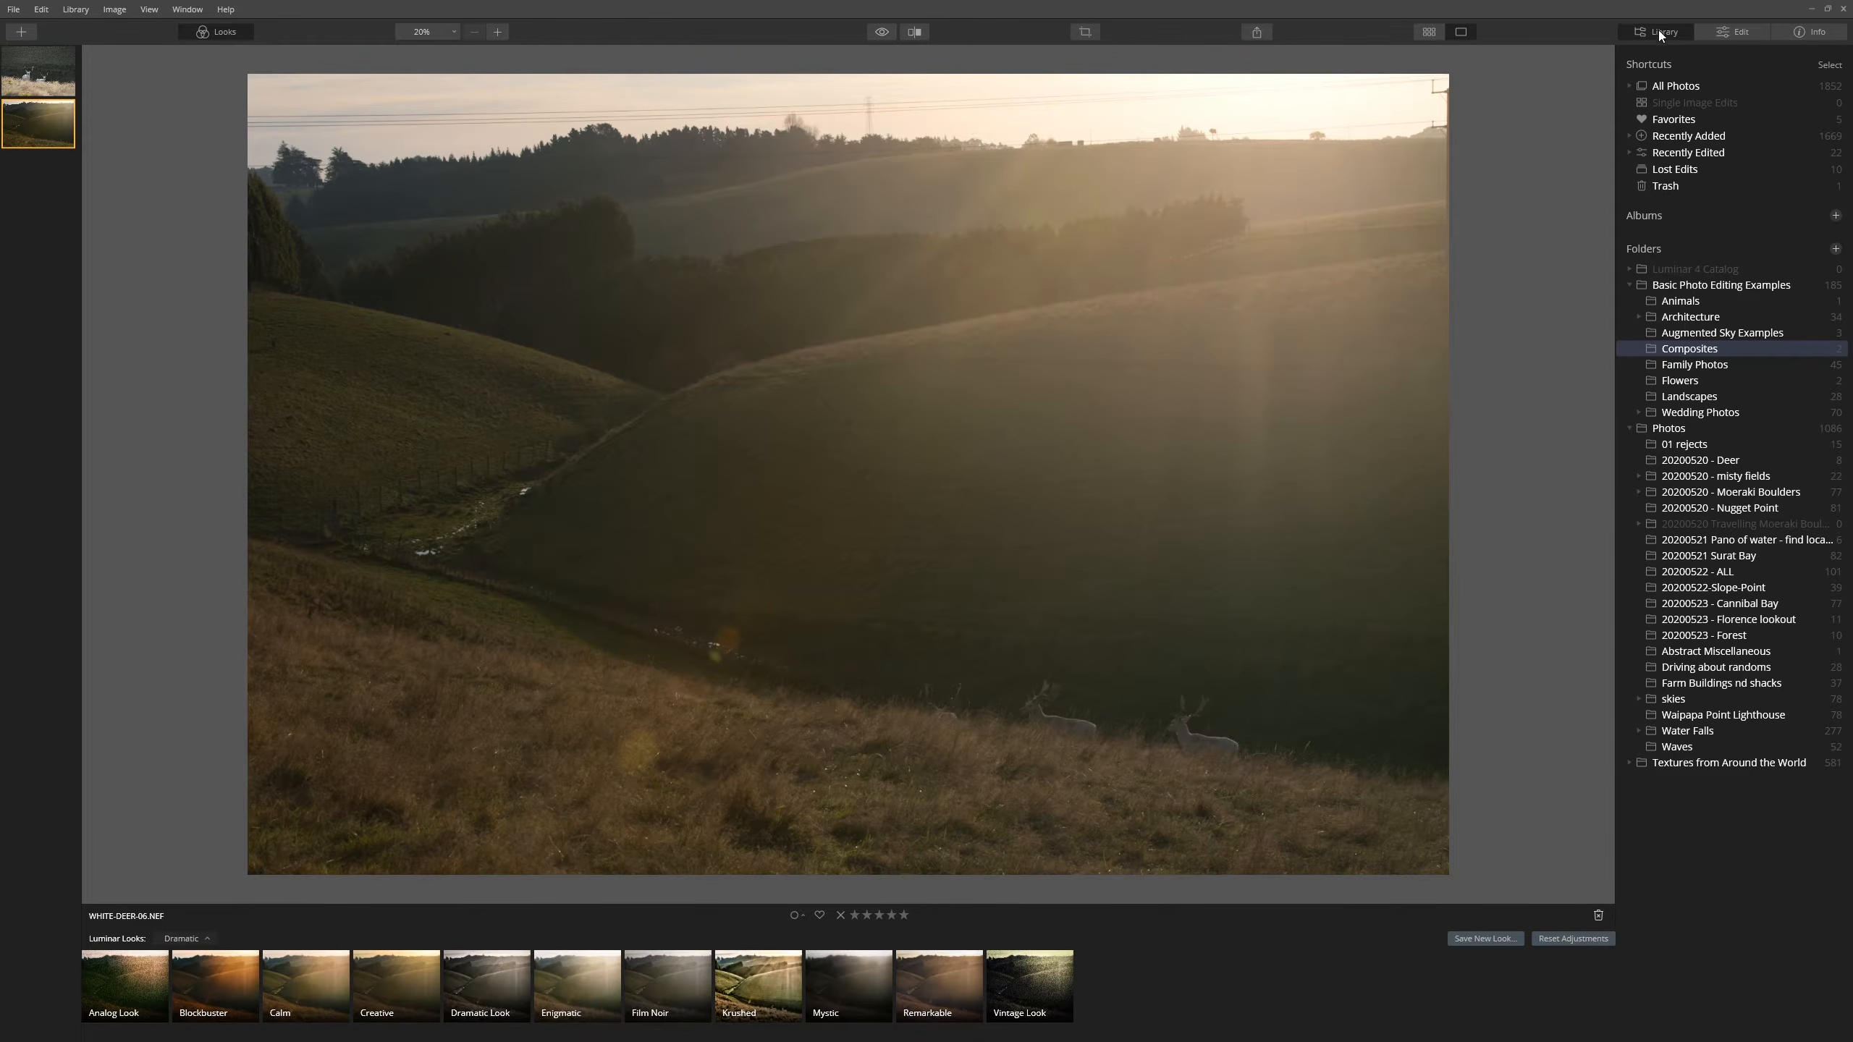
pyautogui.click(1733, 34)
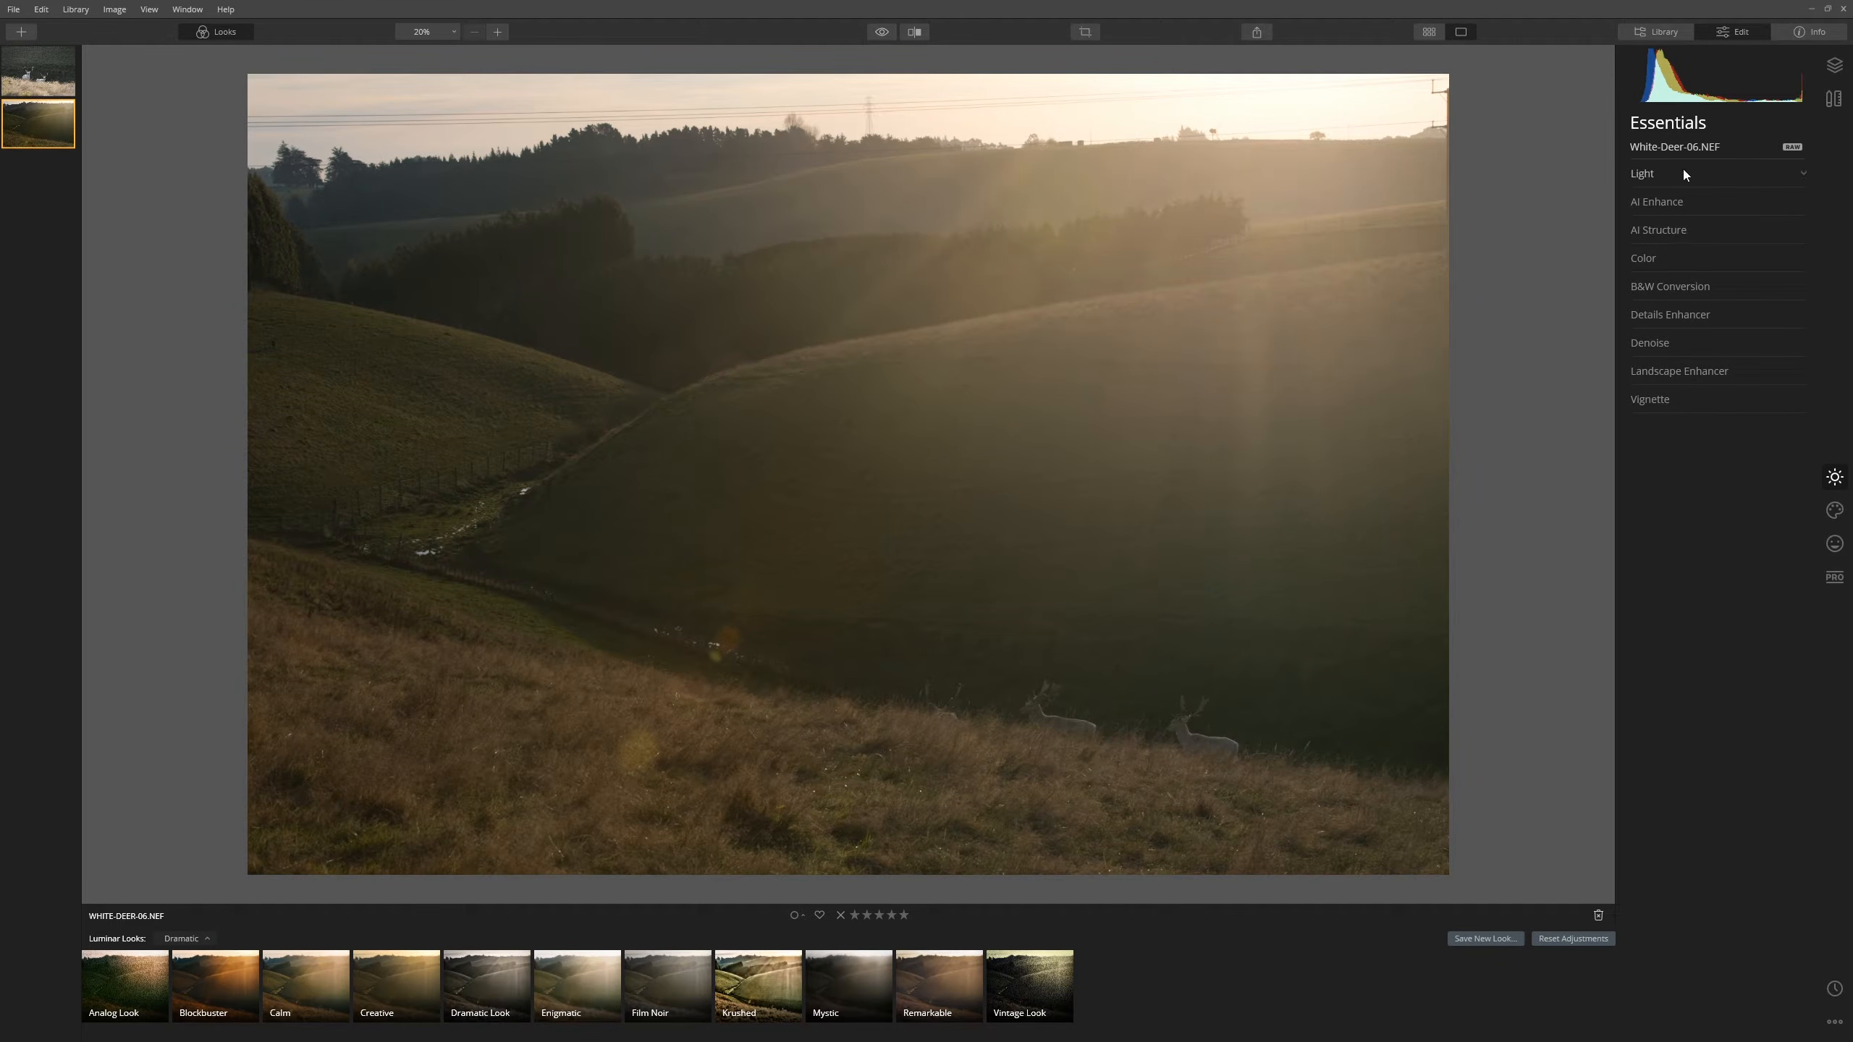
# - Set AI Accent in AI Enhance to 71
pyautogui.click(1715, 197)
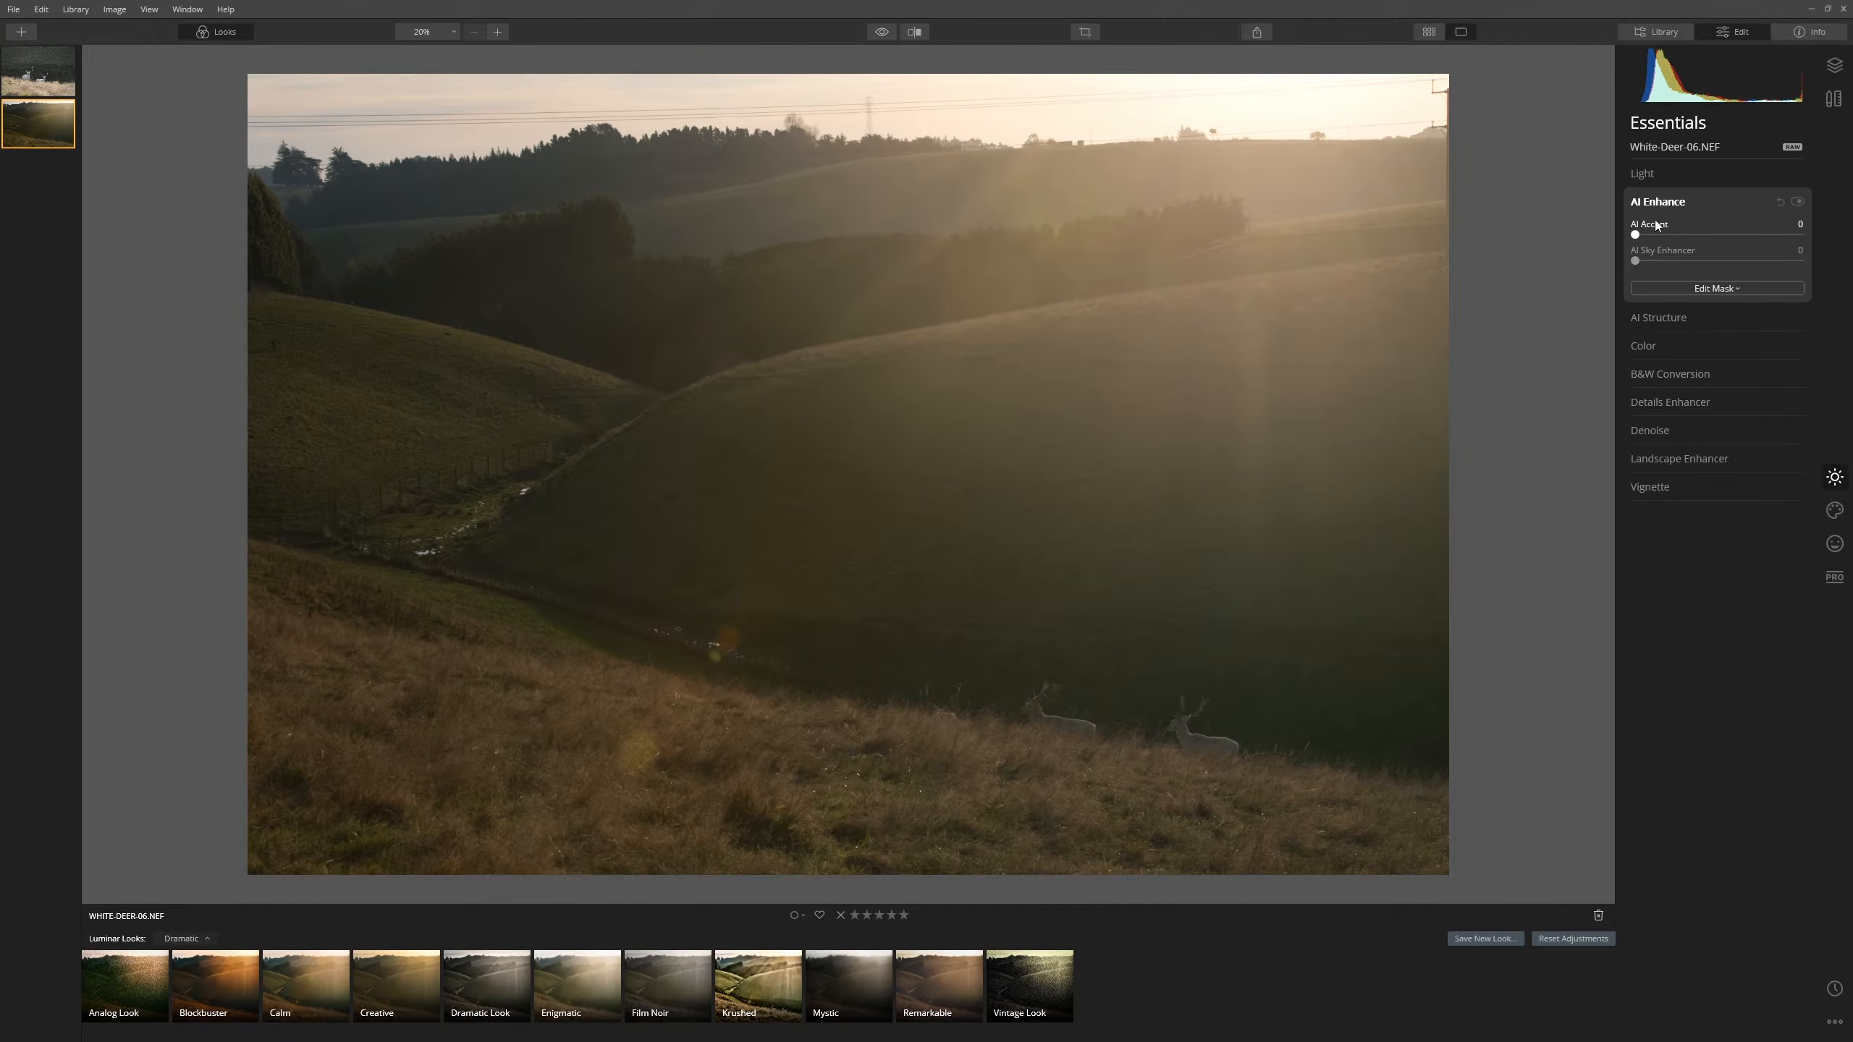
pyautogui.moveTo(1635, 234); pyautogui.dragTo(1796, 267)
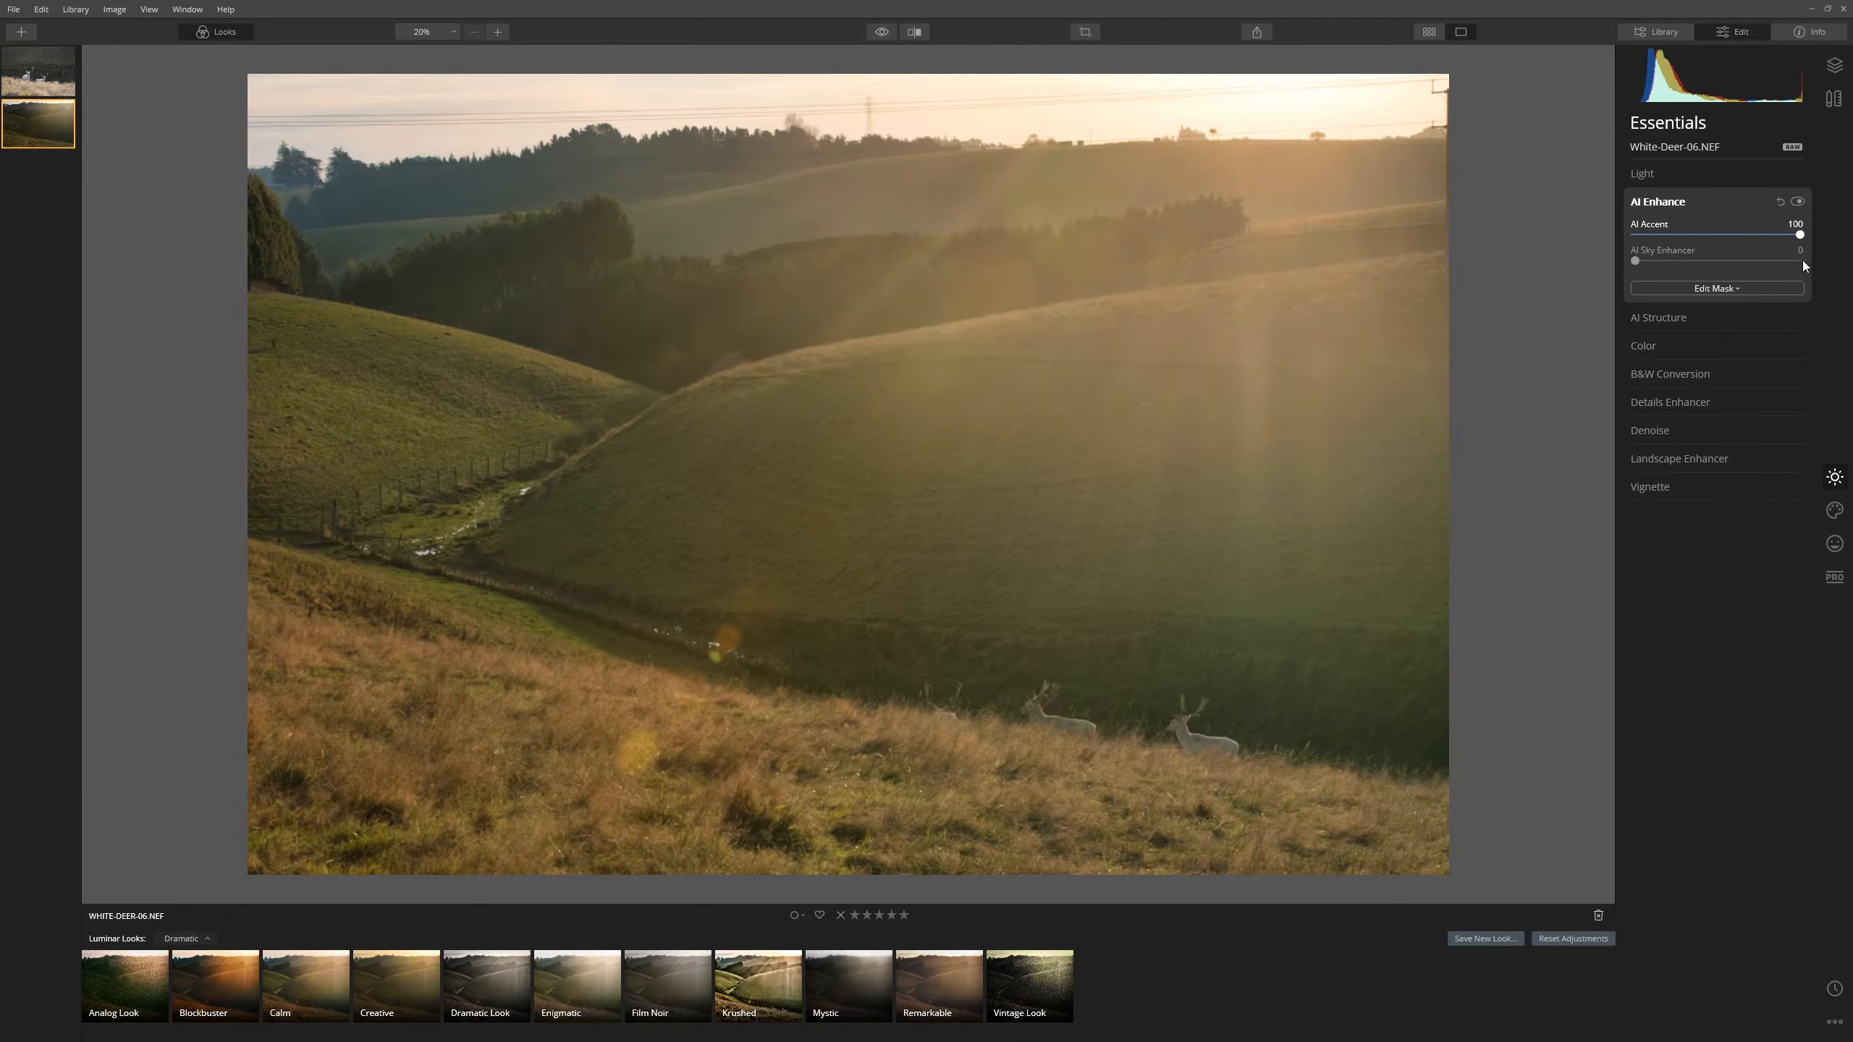
pyautogui.moveTo(1800, 257); pyautogui.dragTo(1751, 264)
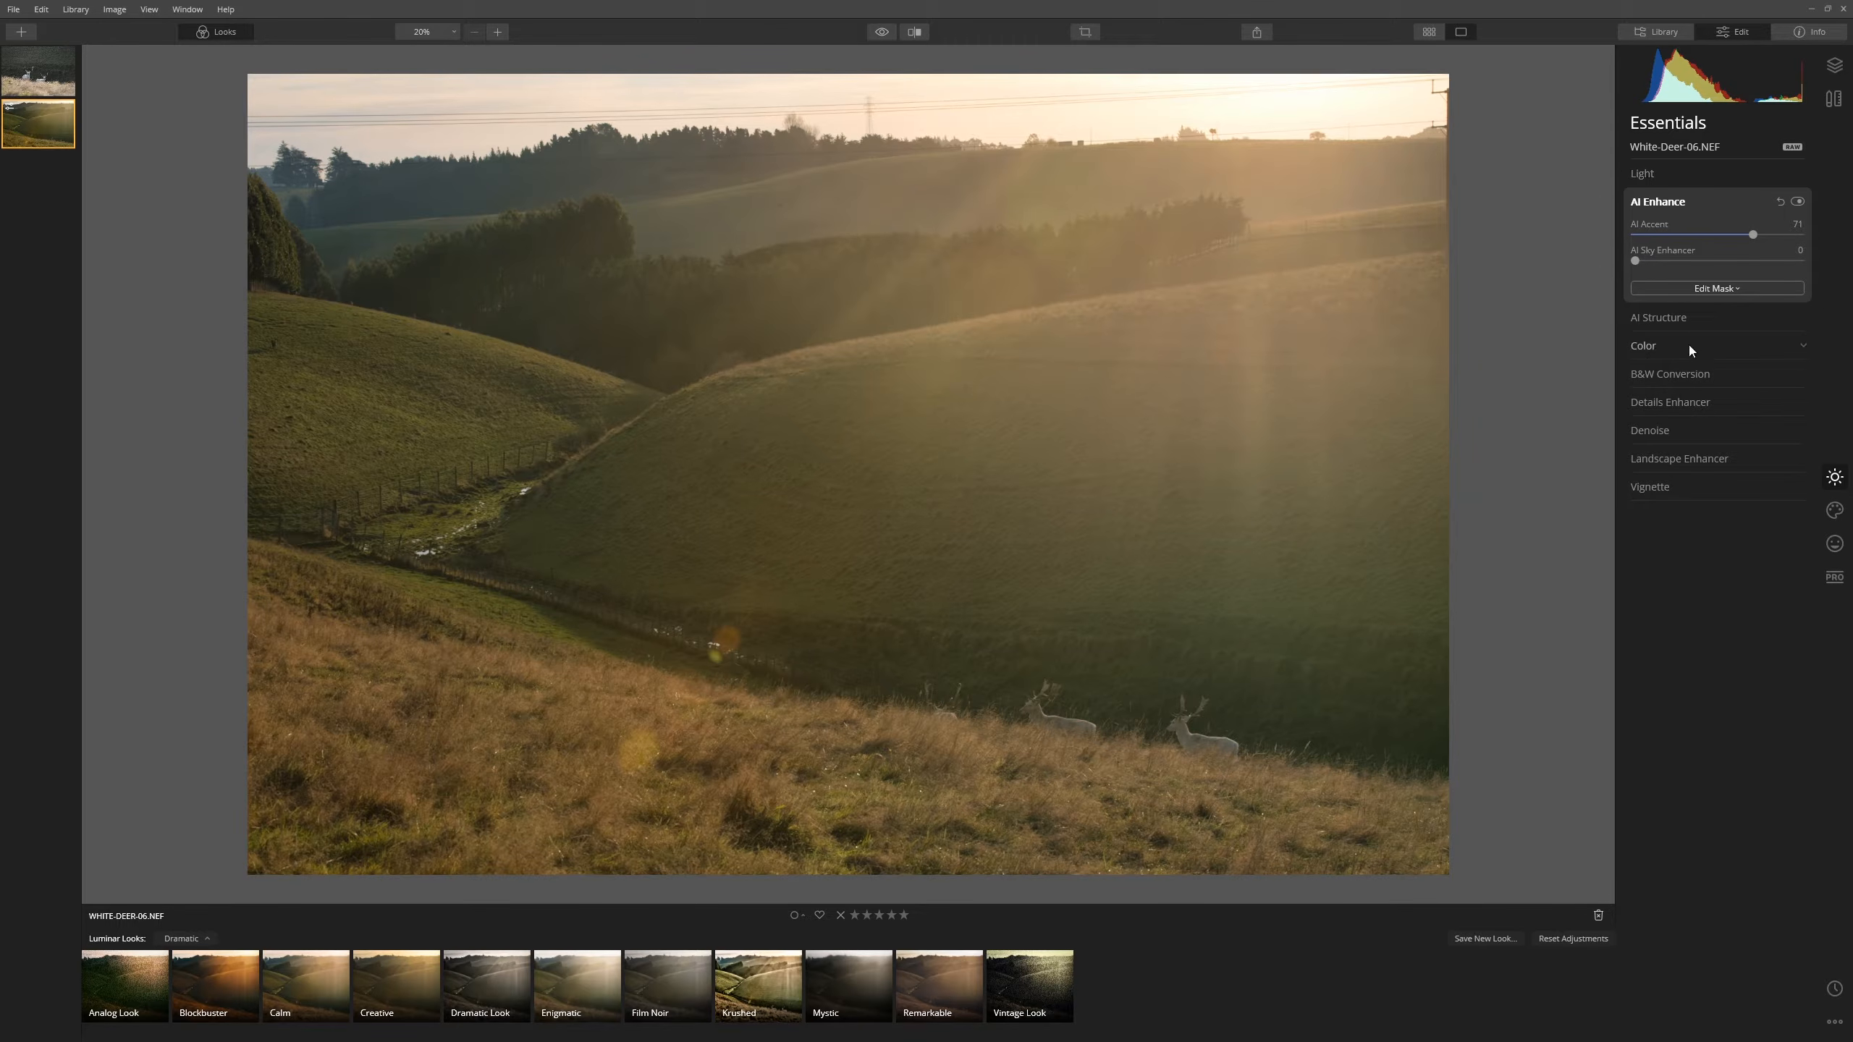
# - Raise the AI Structure Amount to 100 and choose brush masking for it
pyautogui.click(1698, 319)
pyautogui.moveTo(1718, 263); pyautogui.dragTo(1722, 263)
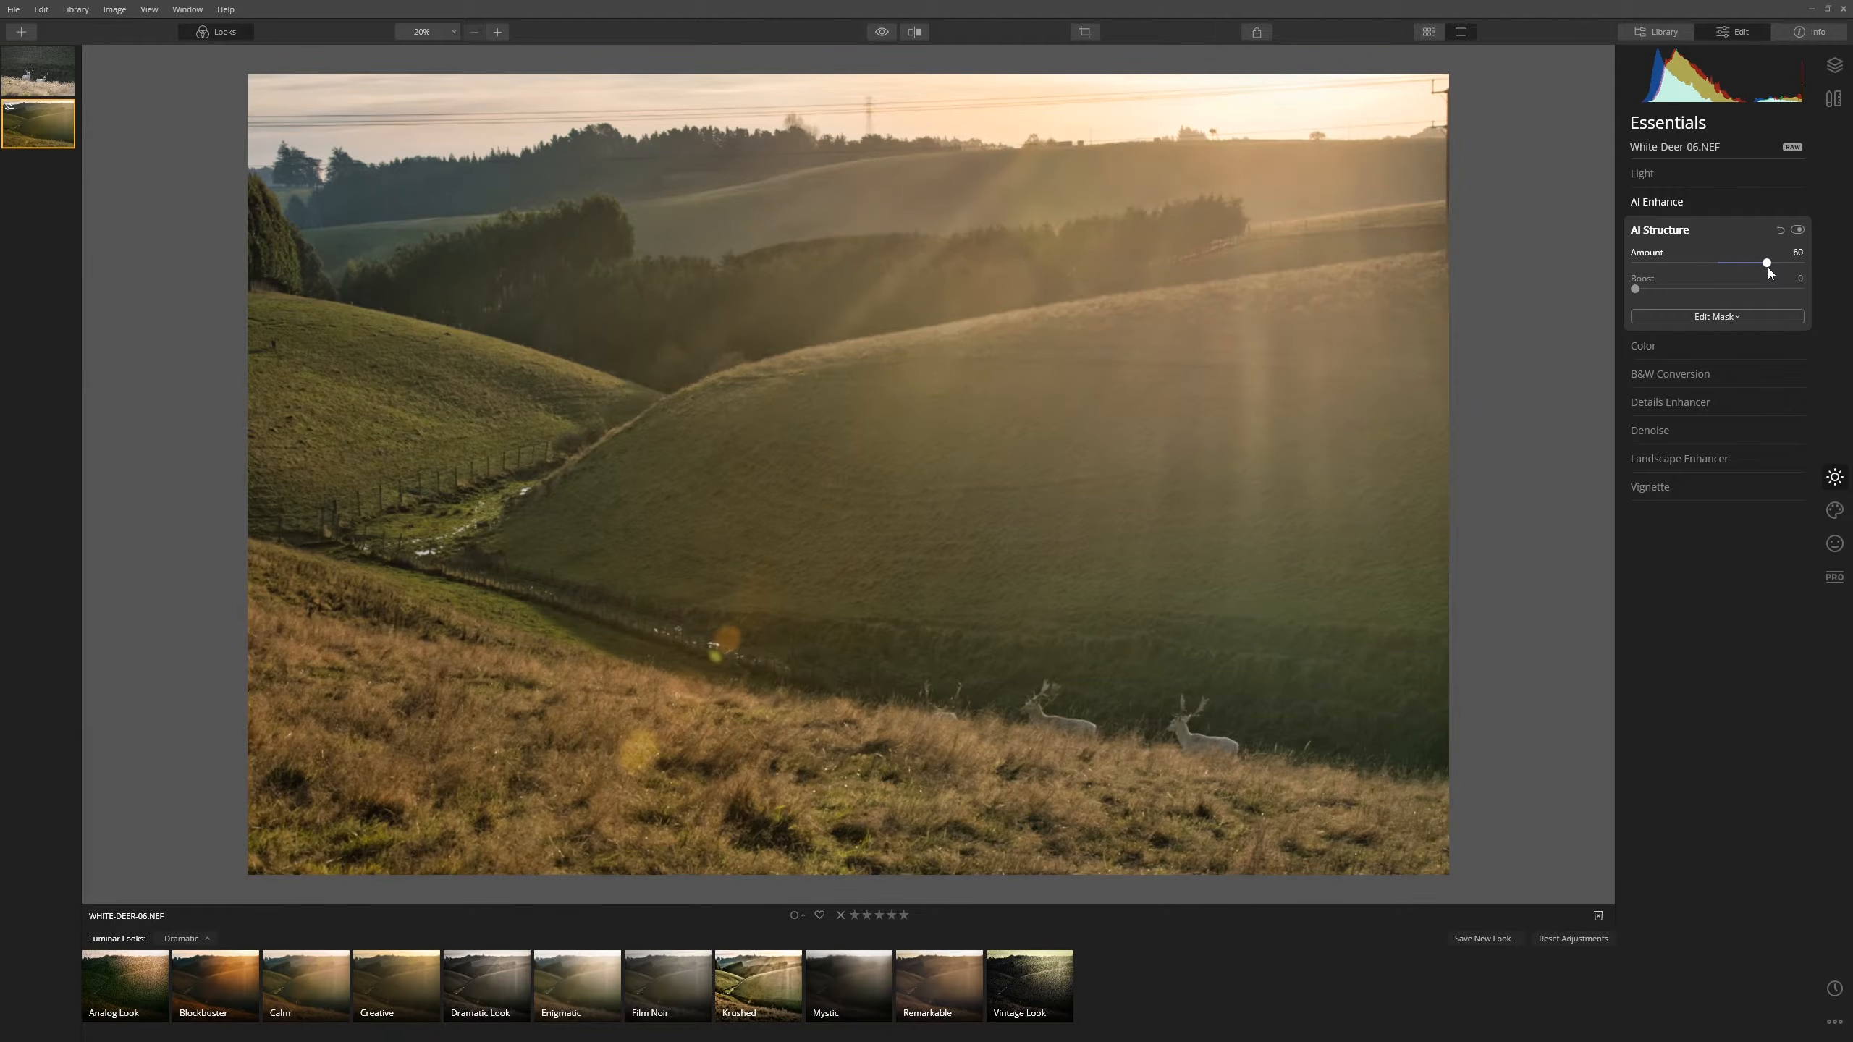
pyautogui.moveTo(1755, 270); pyautogui.dragTo(1832, 273)
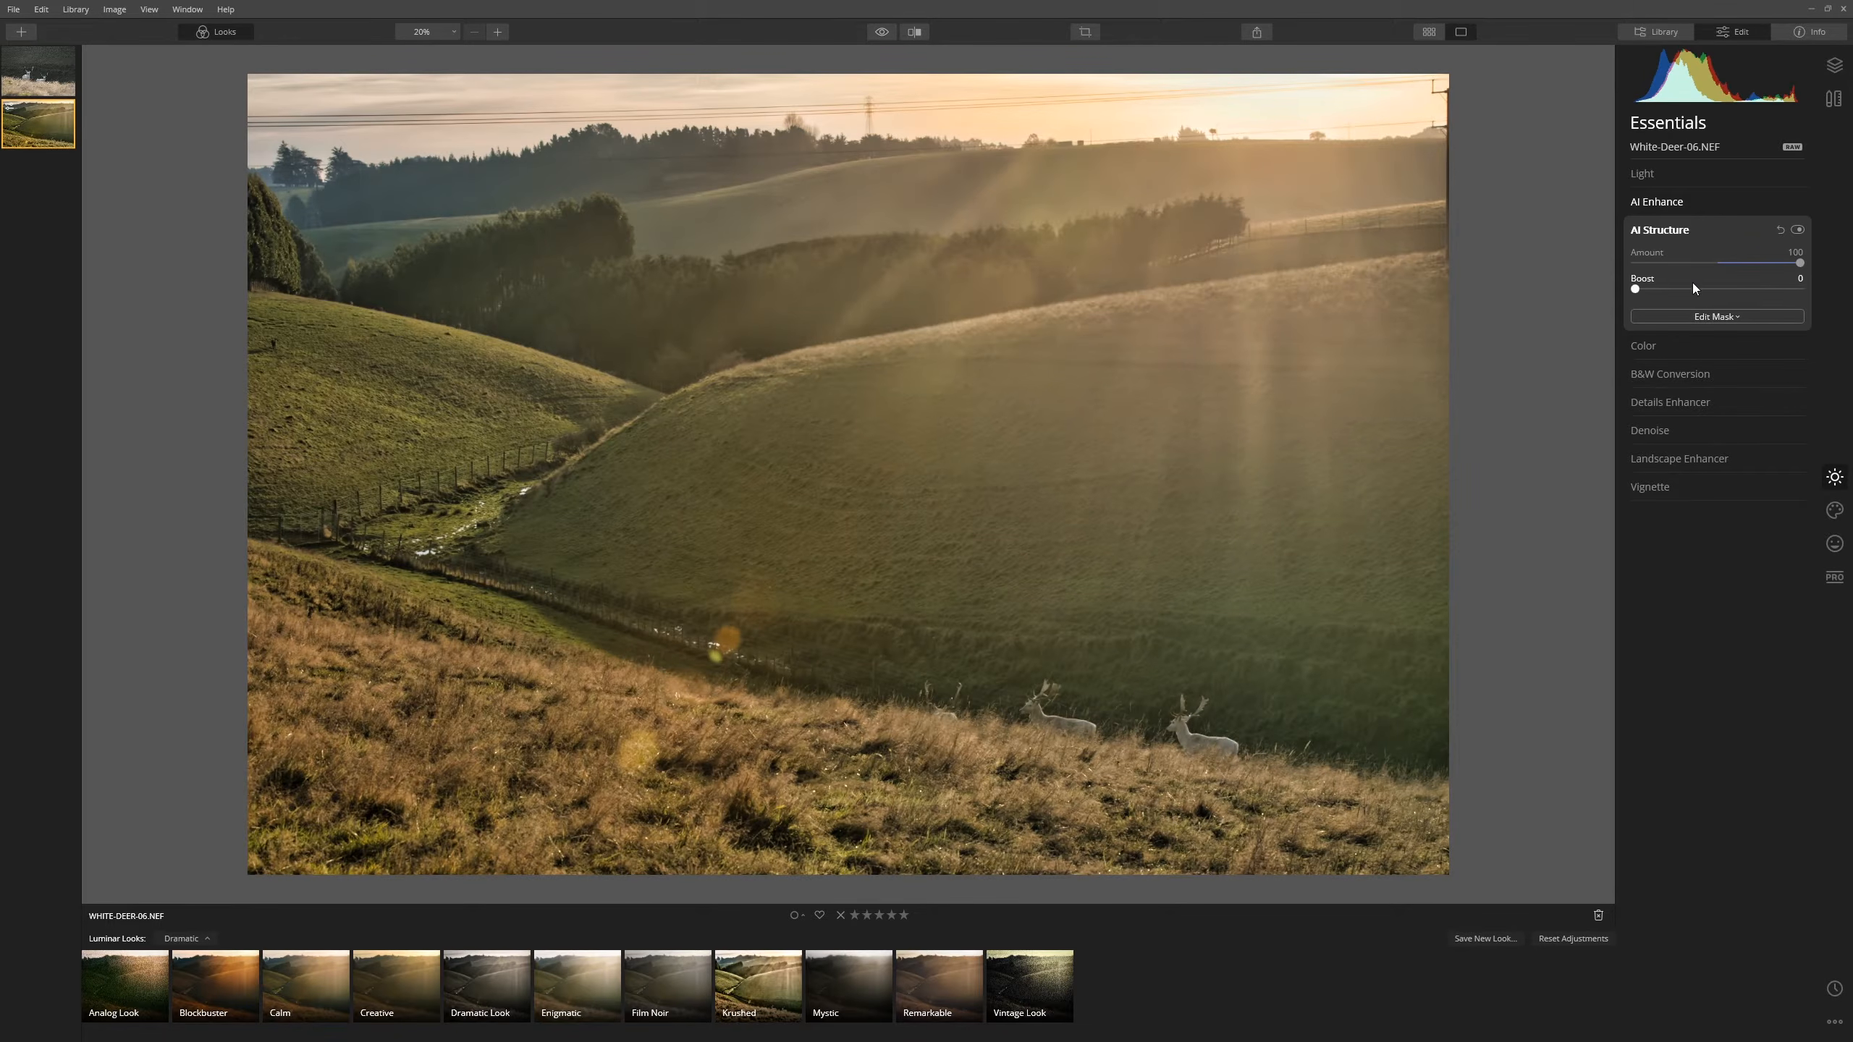
pyautogui.click(1720, 316)
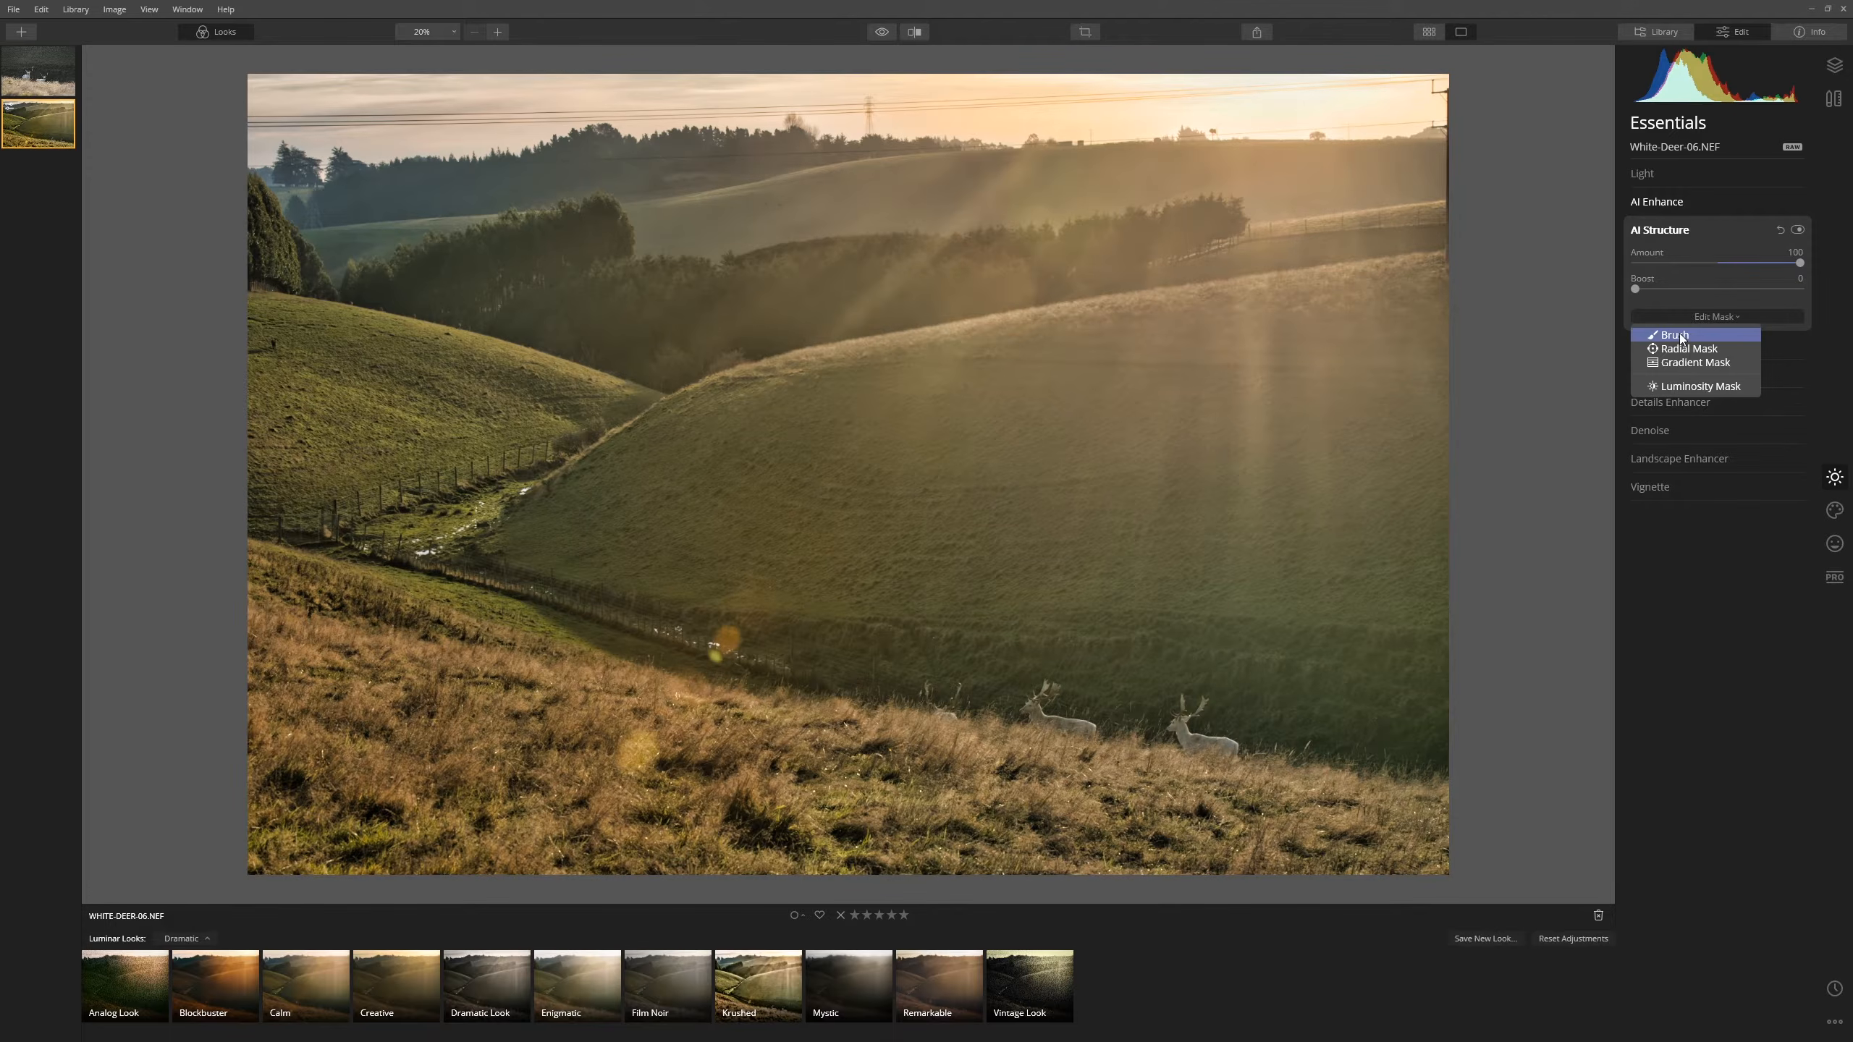
pyautogui.click(1671, 334)
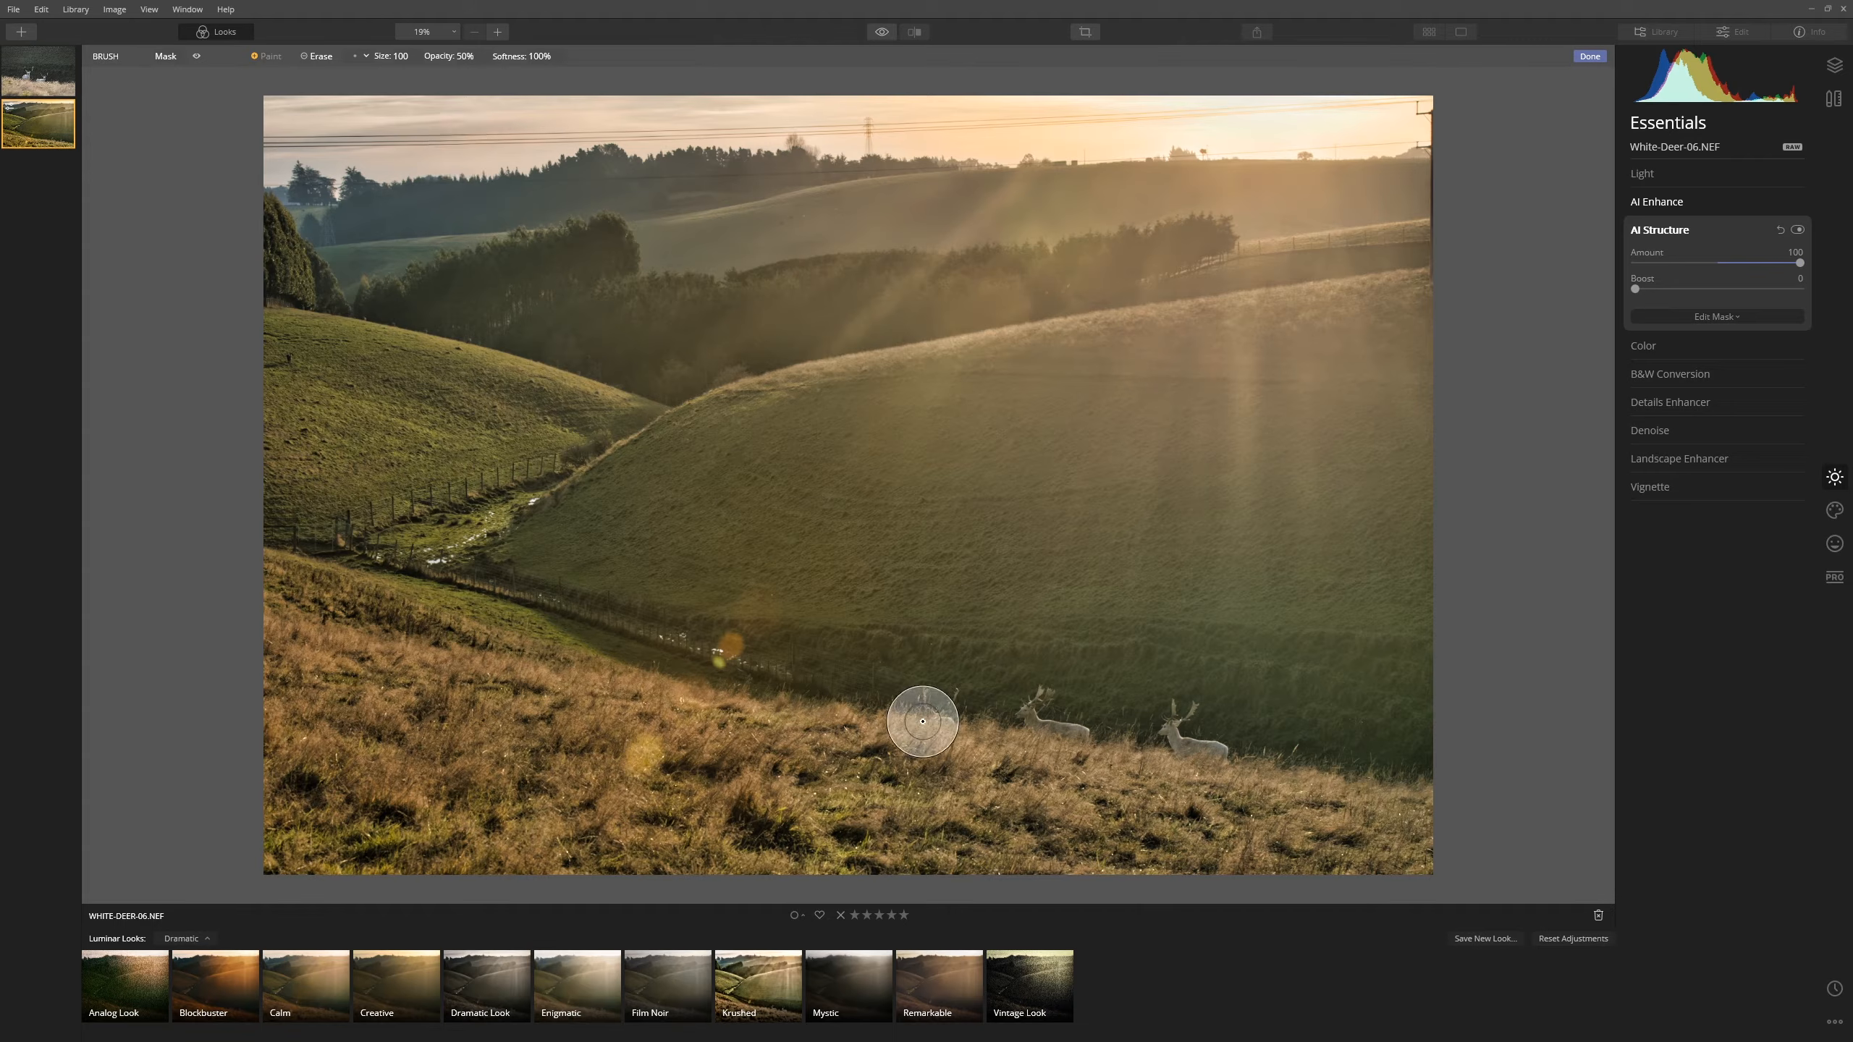
# - Fill the AI Structure mask black after a test stroke, with brush size 208
pyautogui.moveTo(931, 709)
pyautogui.mouseDown()
pyautogui.moveTo(1229, 737)
pyautogui.moveTo(1157, 723)
pyautogui.moveTo(1245, 758)
pyautogui.moveTo(1144, 727)
pyautogui.moveTo(1203, 745)
pyautogui.mouseUp()
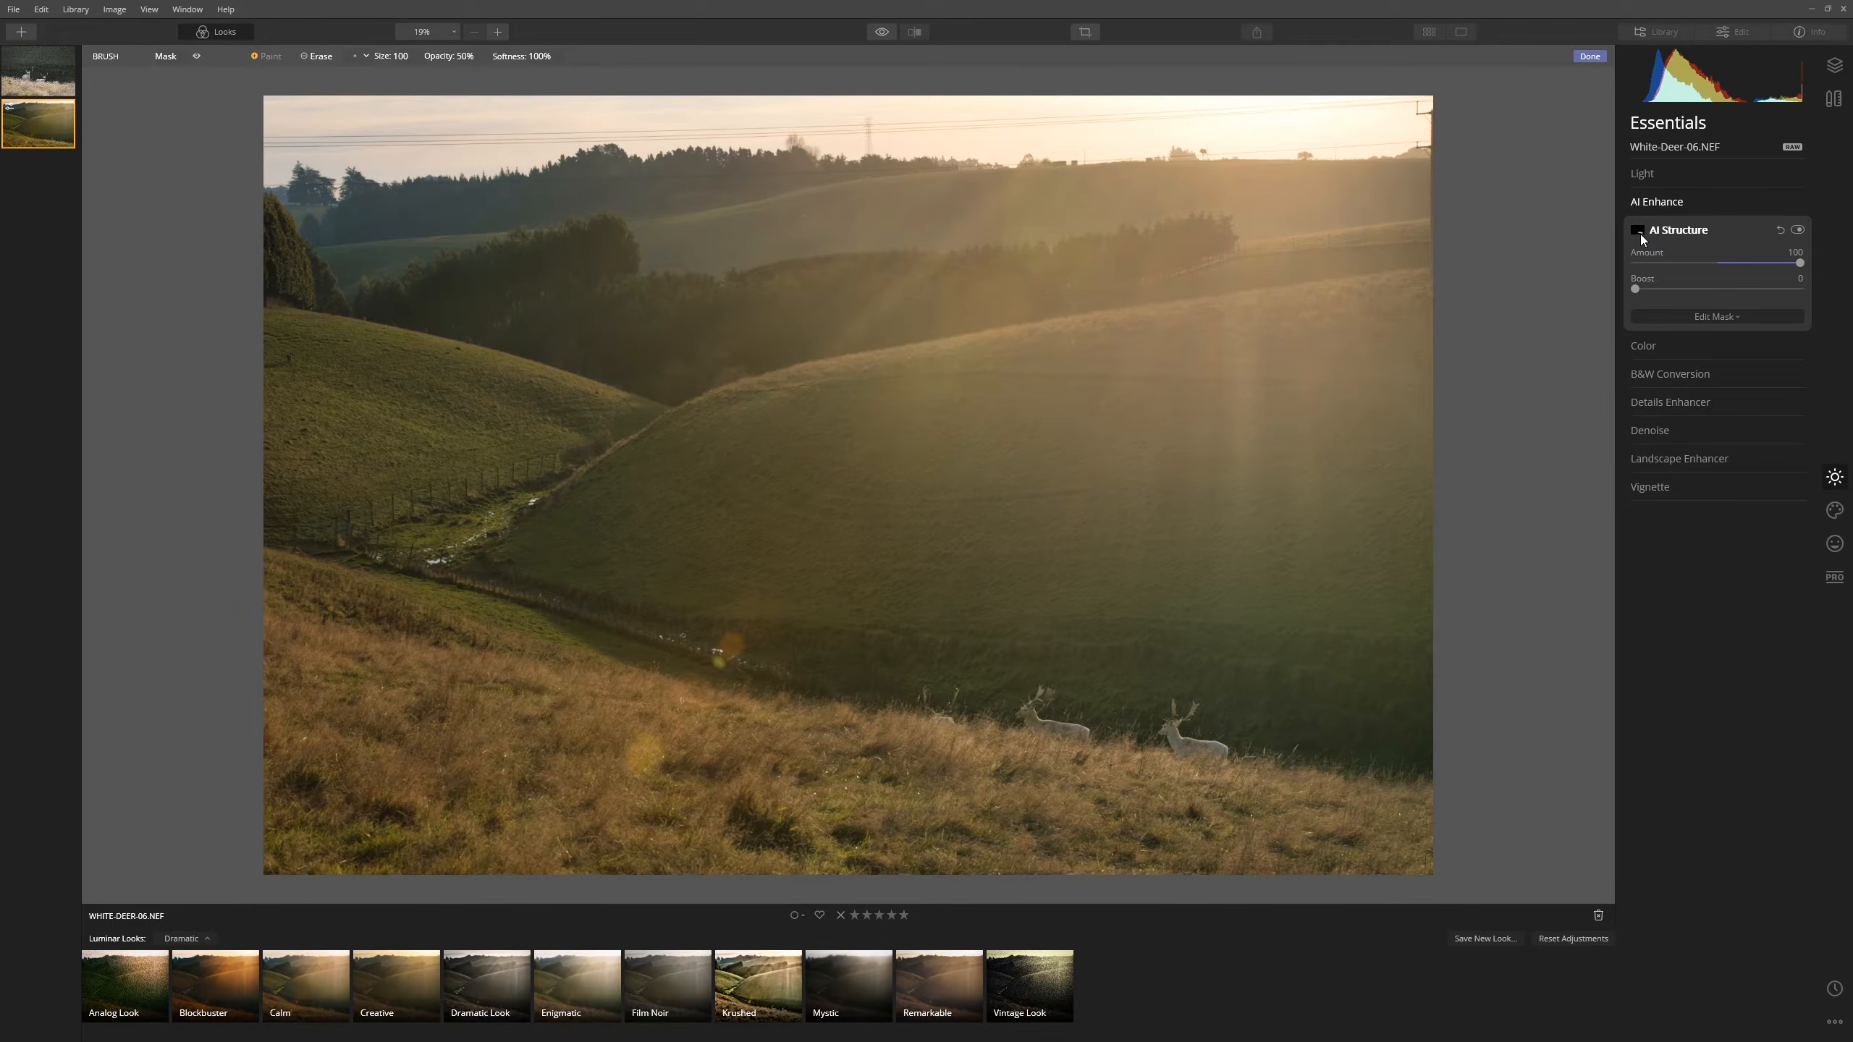
pyautogui.click(1638, 232)
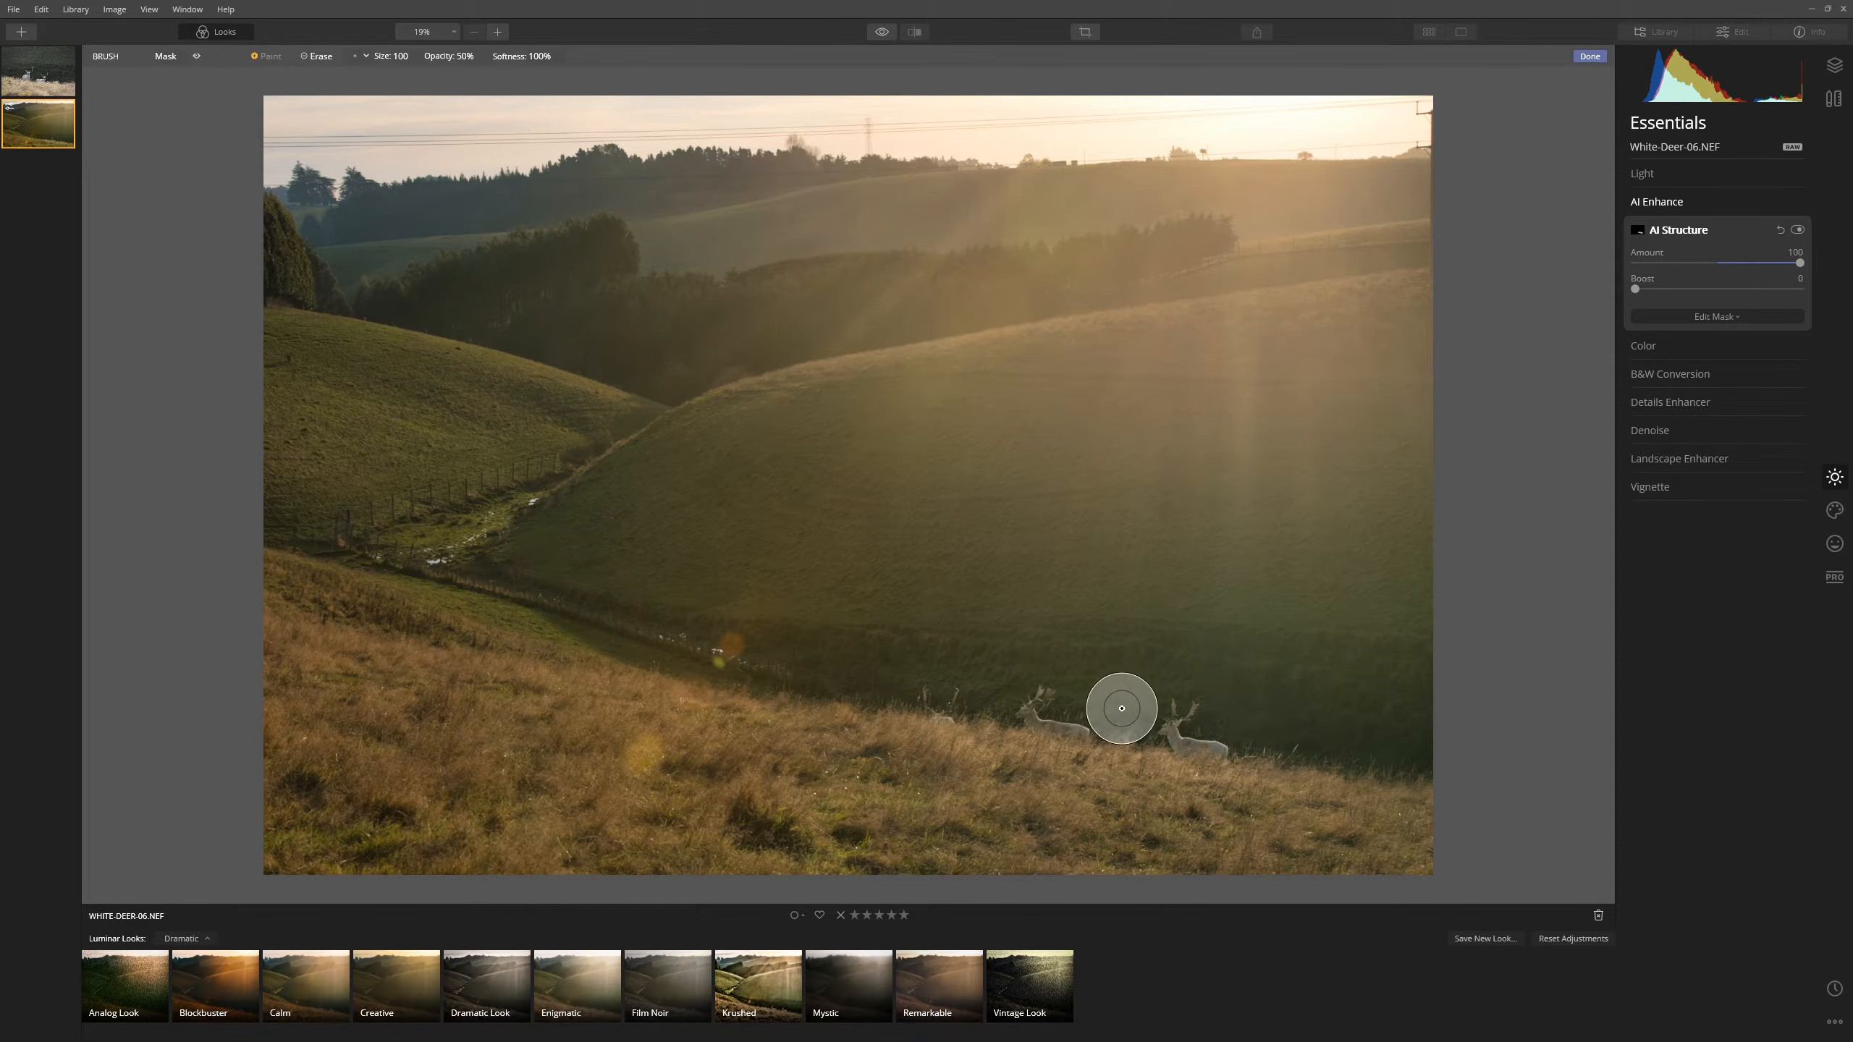
pyautogui.scroll(10, 1115, 687)
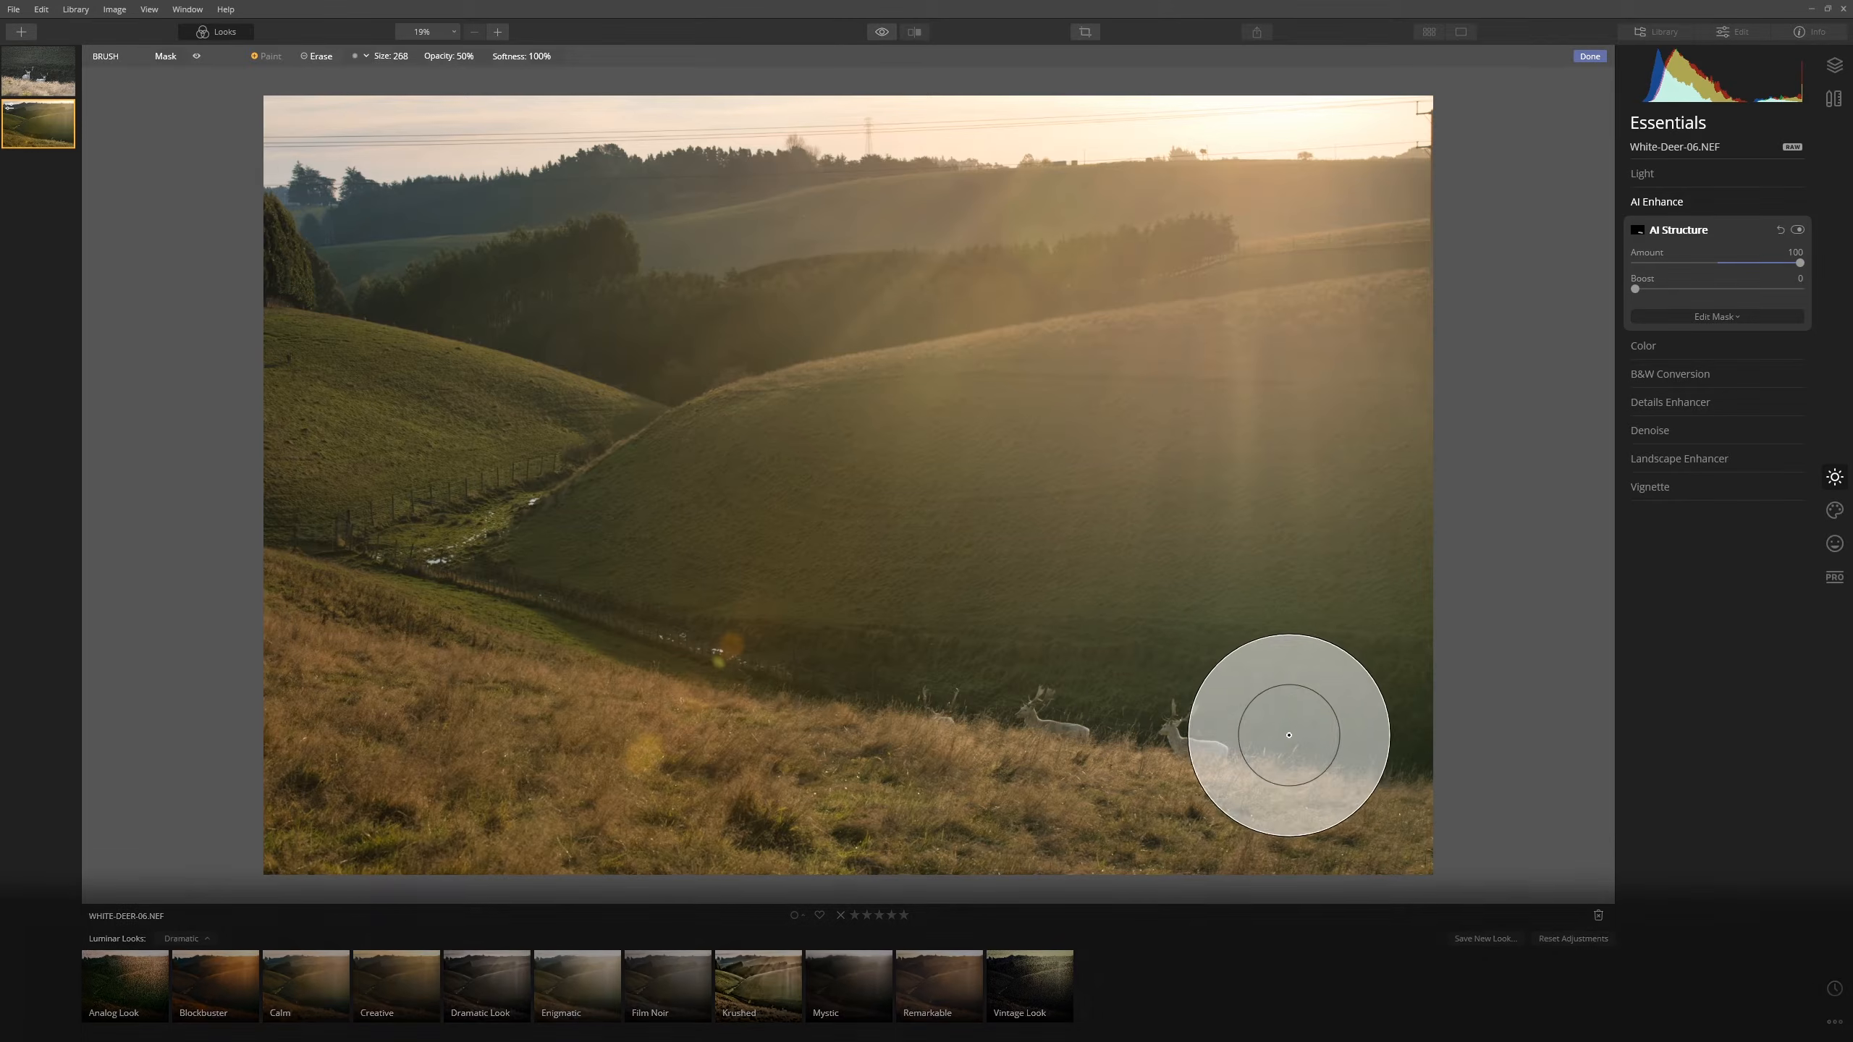
pyautogui.scroll(-3, 1381, 683)
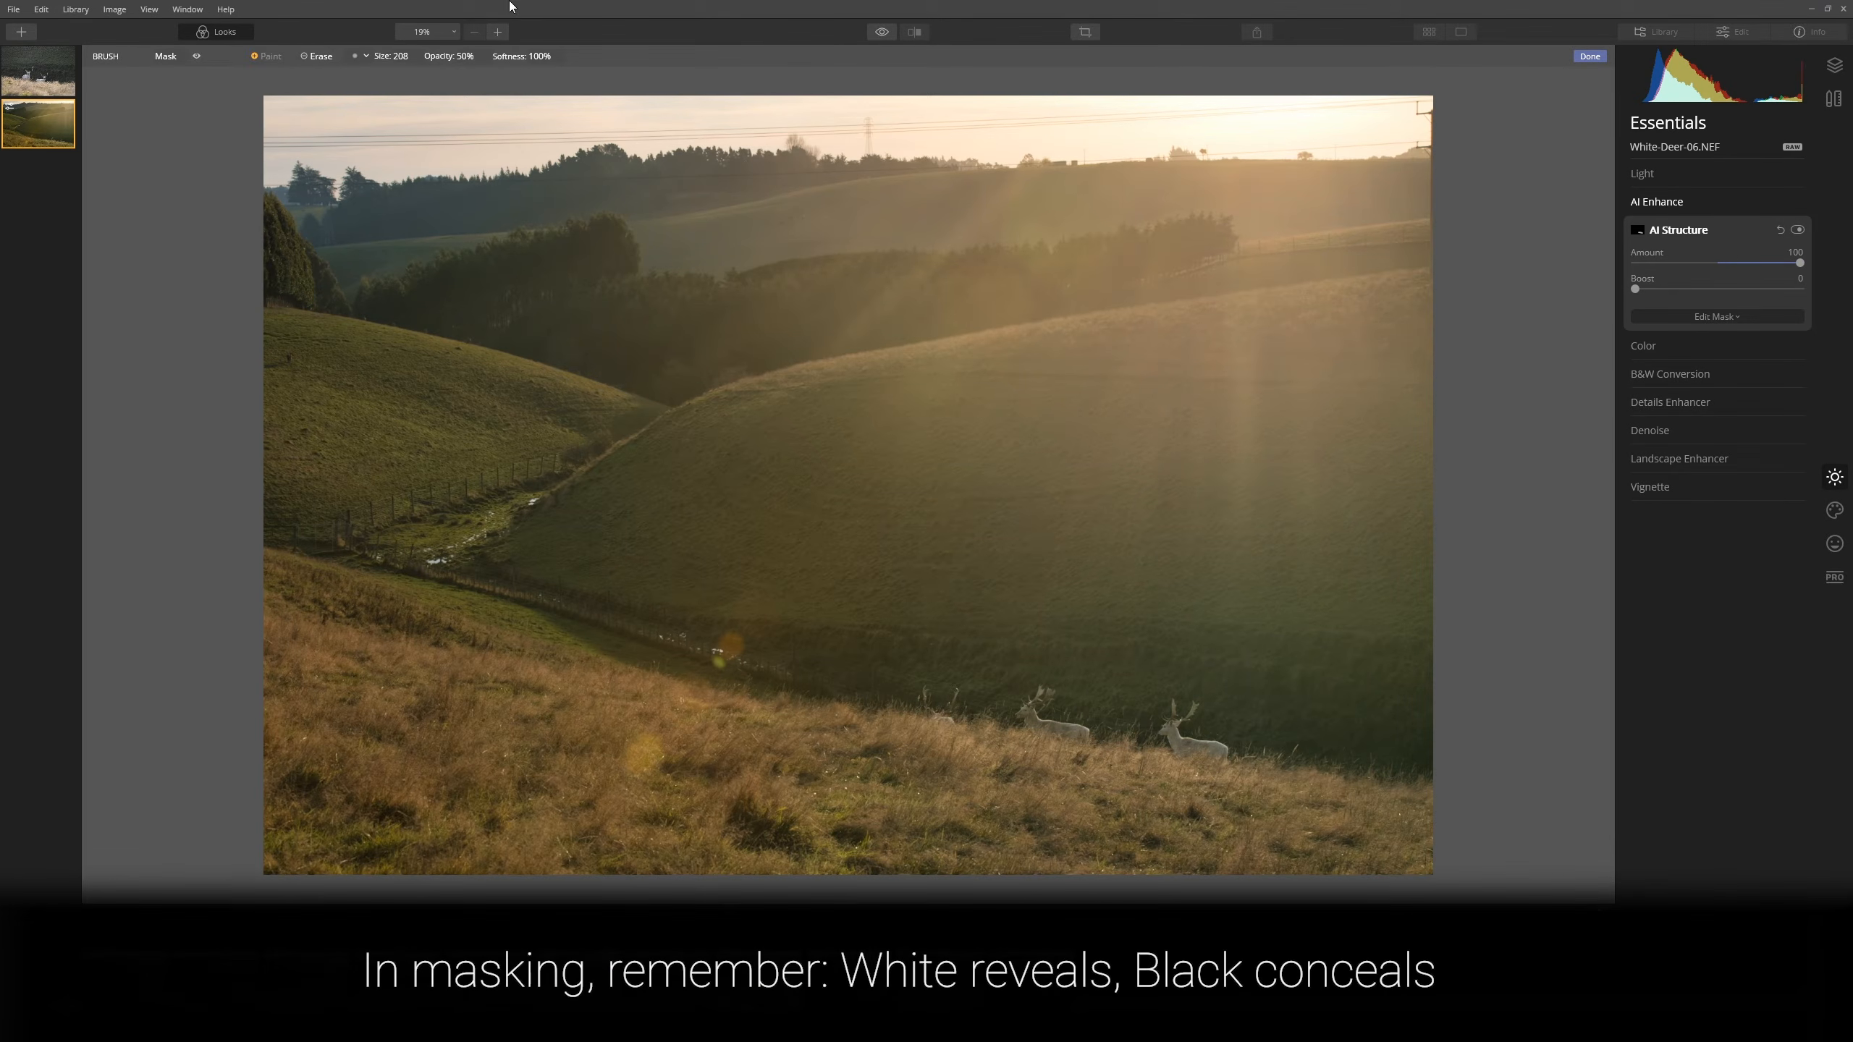
pyautogui.click(475, 56)
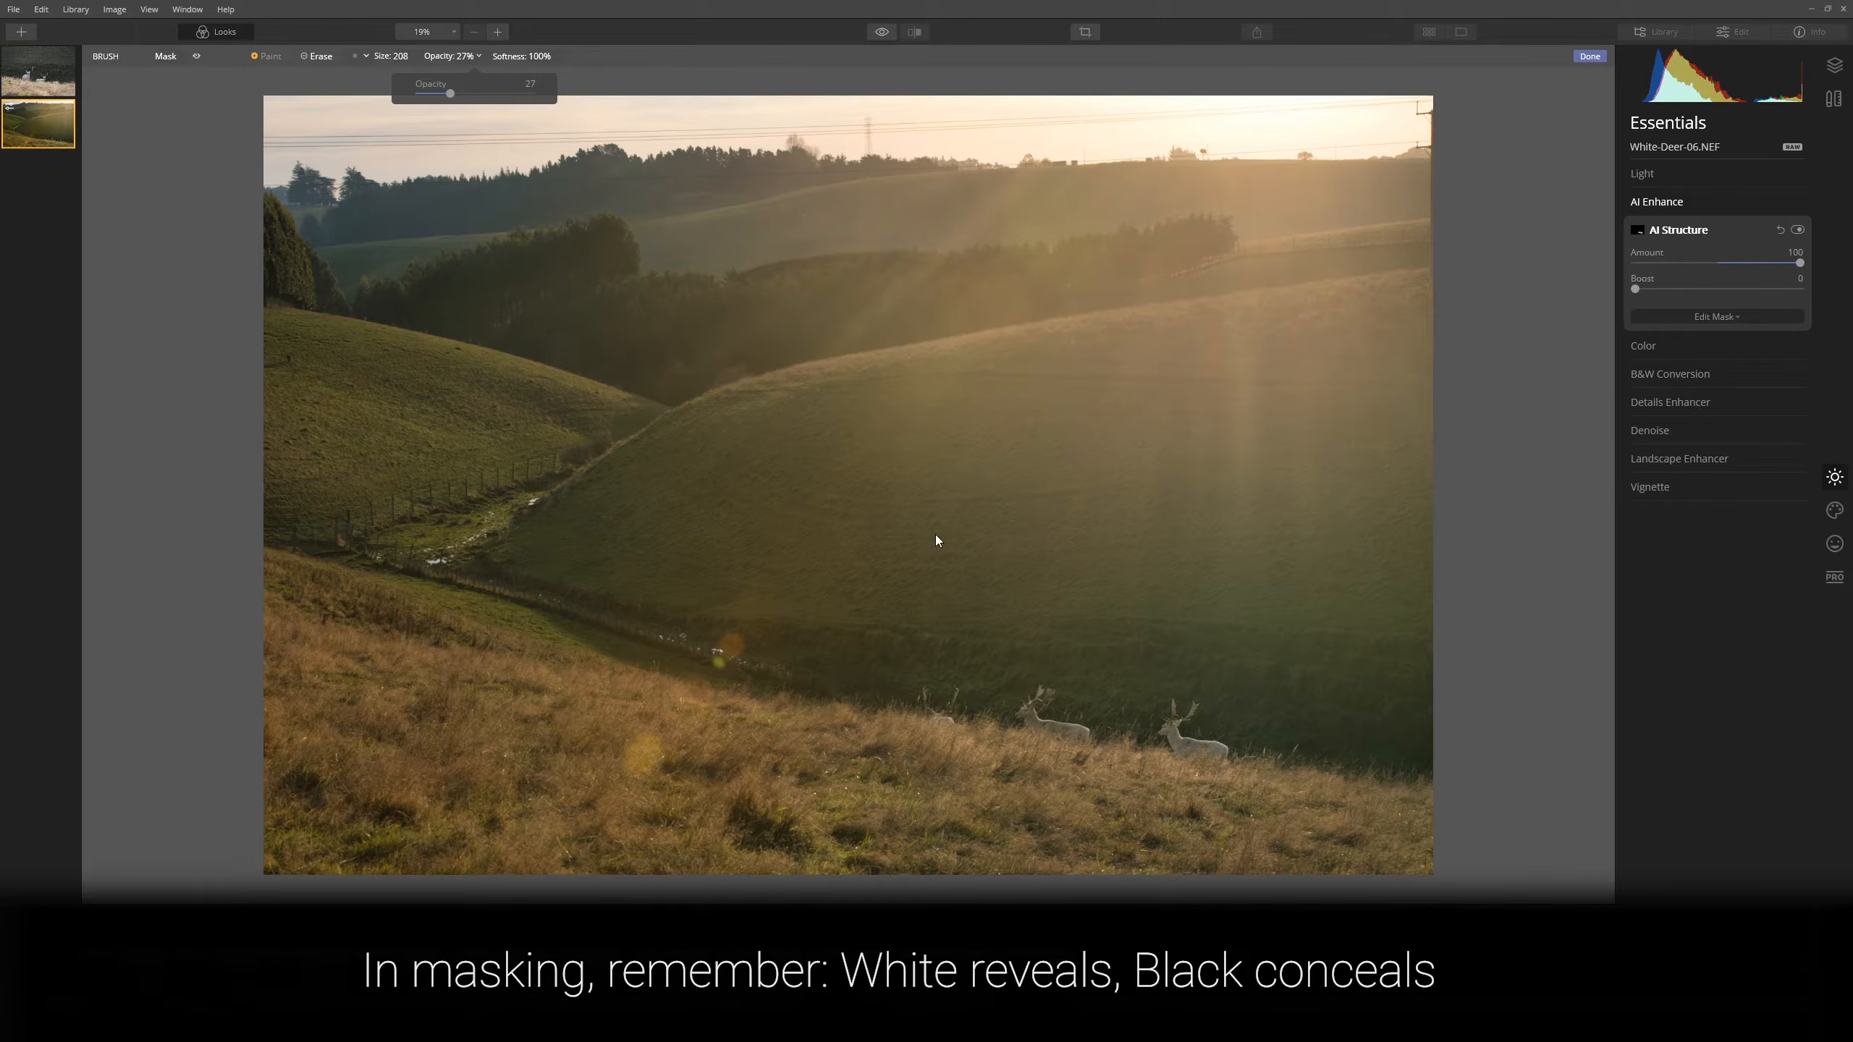
# - Paint AI Structure back over the hills and deer at 27% opacity, brush size 172
pyautogui.scroll(7, 641, 571)
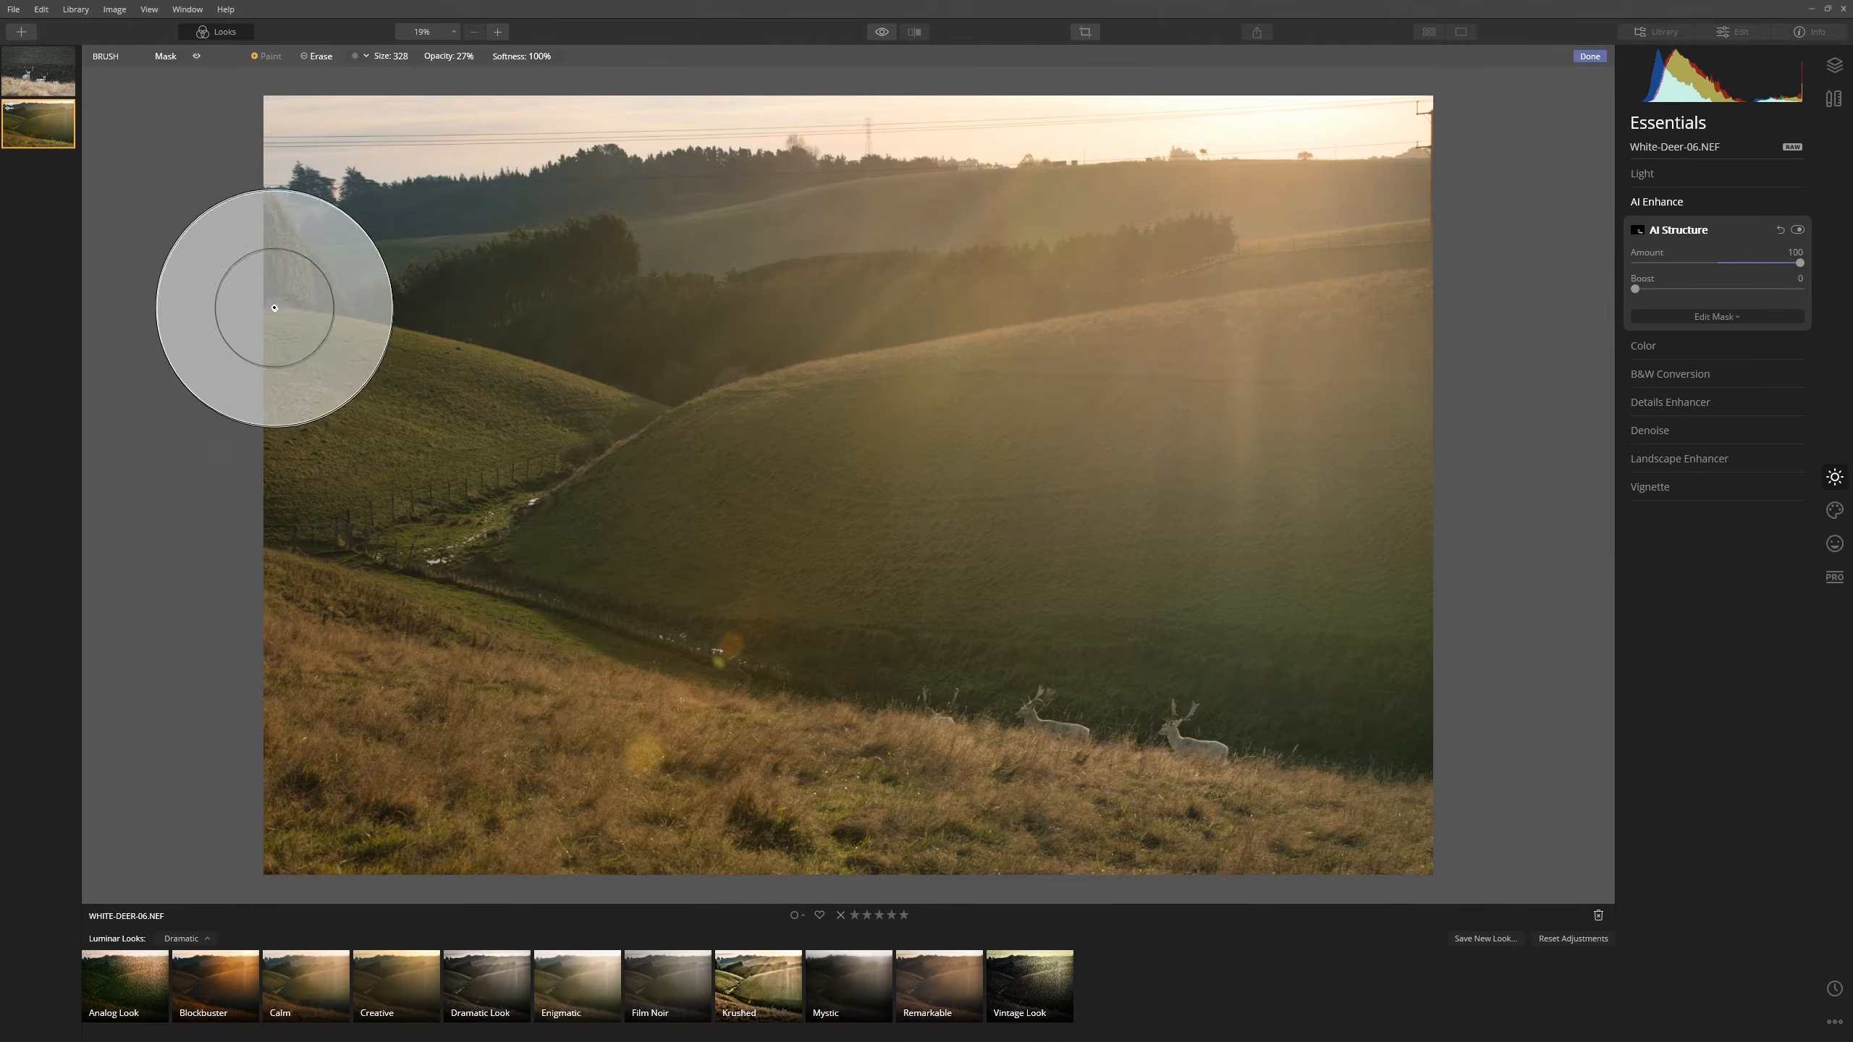
pyautogui.scroll(2, 523, 336)
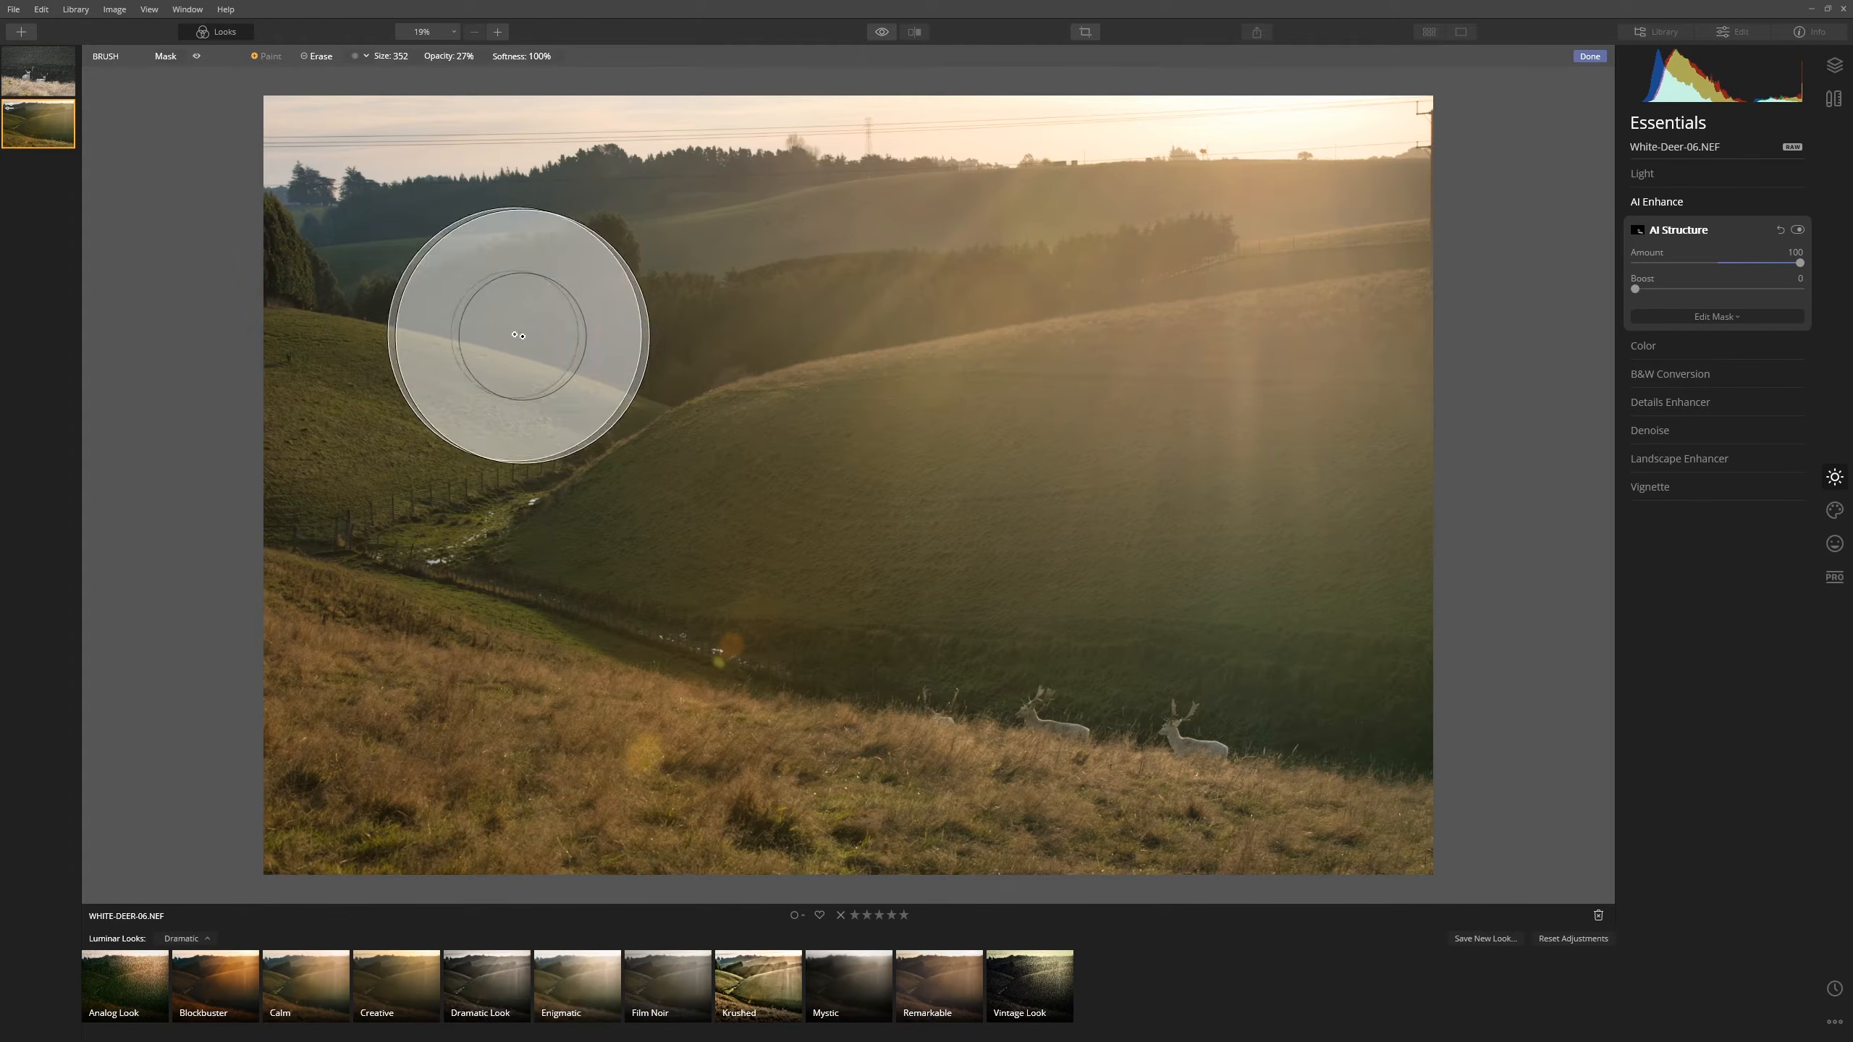
pyautogui.moveTo(523, 336)
pyautogui.mouseDown()
pyautogui.moveTo(794, 351)
pyautogui.moveTo(620, 414)
pyautogui.moveTo(414, 530)
pyautogui.moveTo(246, 550)
pyautogui.moveTo(1175, 731)
pyautogui.mouseUp()
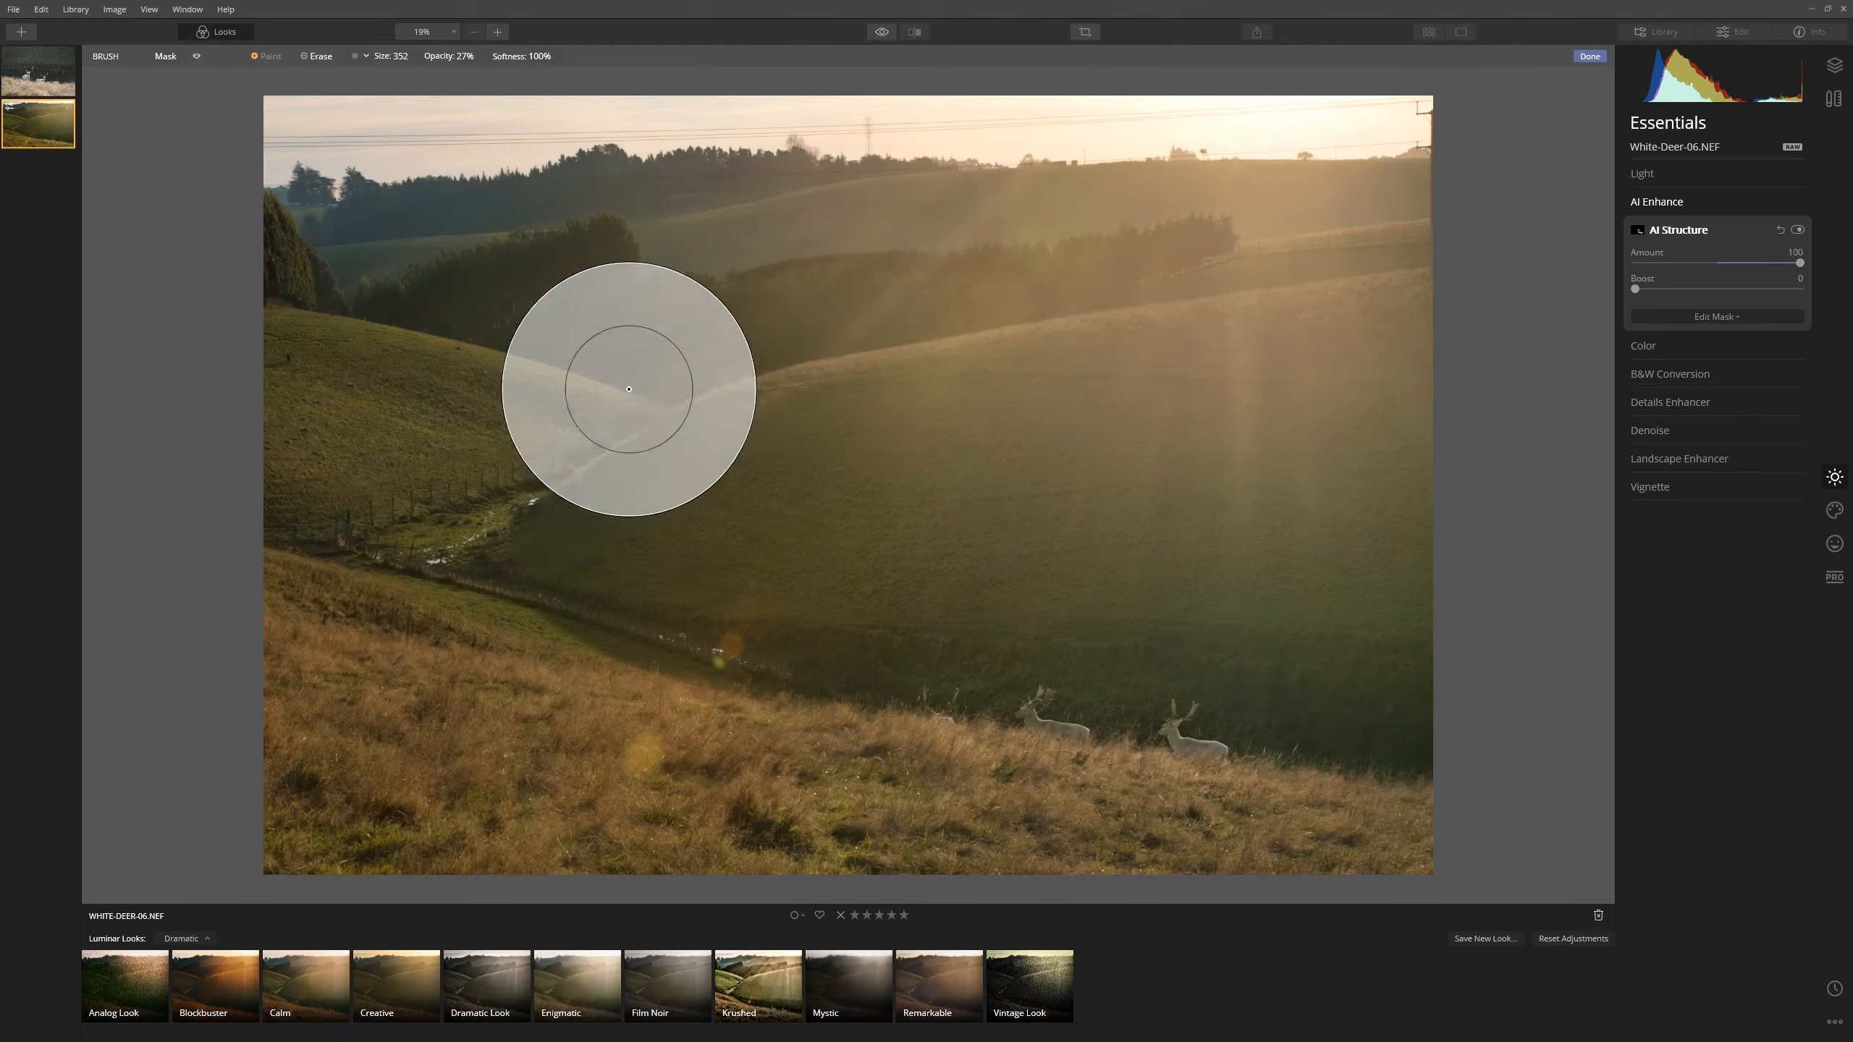
pyautogui.scroll(-3, 927, 685)
pyautogui.scroll(-5, 926, 685)
pyautogui.moveTo(919, 703)
pyautogui.mouseDown()
pyautogui.moveTo(1187, 707)
pyautogui.moveTo(995, 705)
pyautogui.mouseUp()
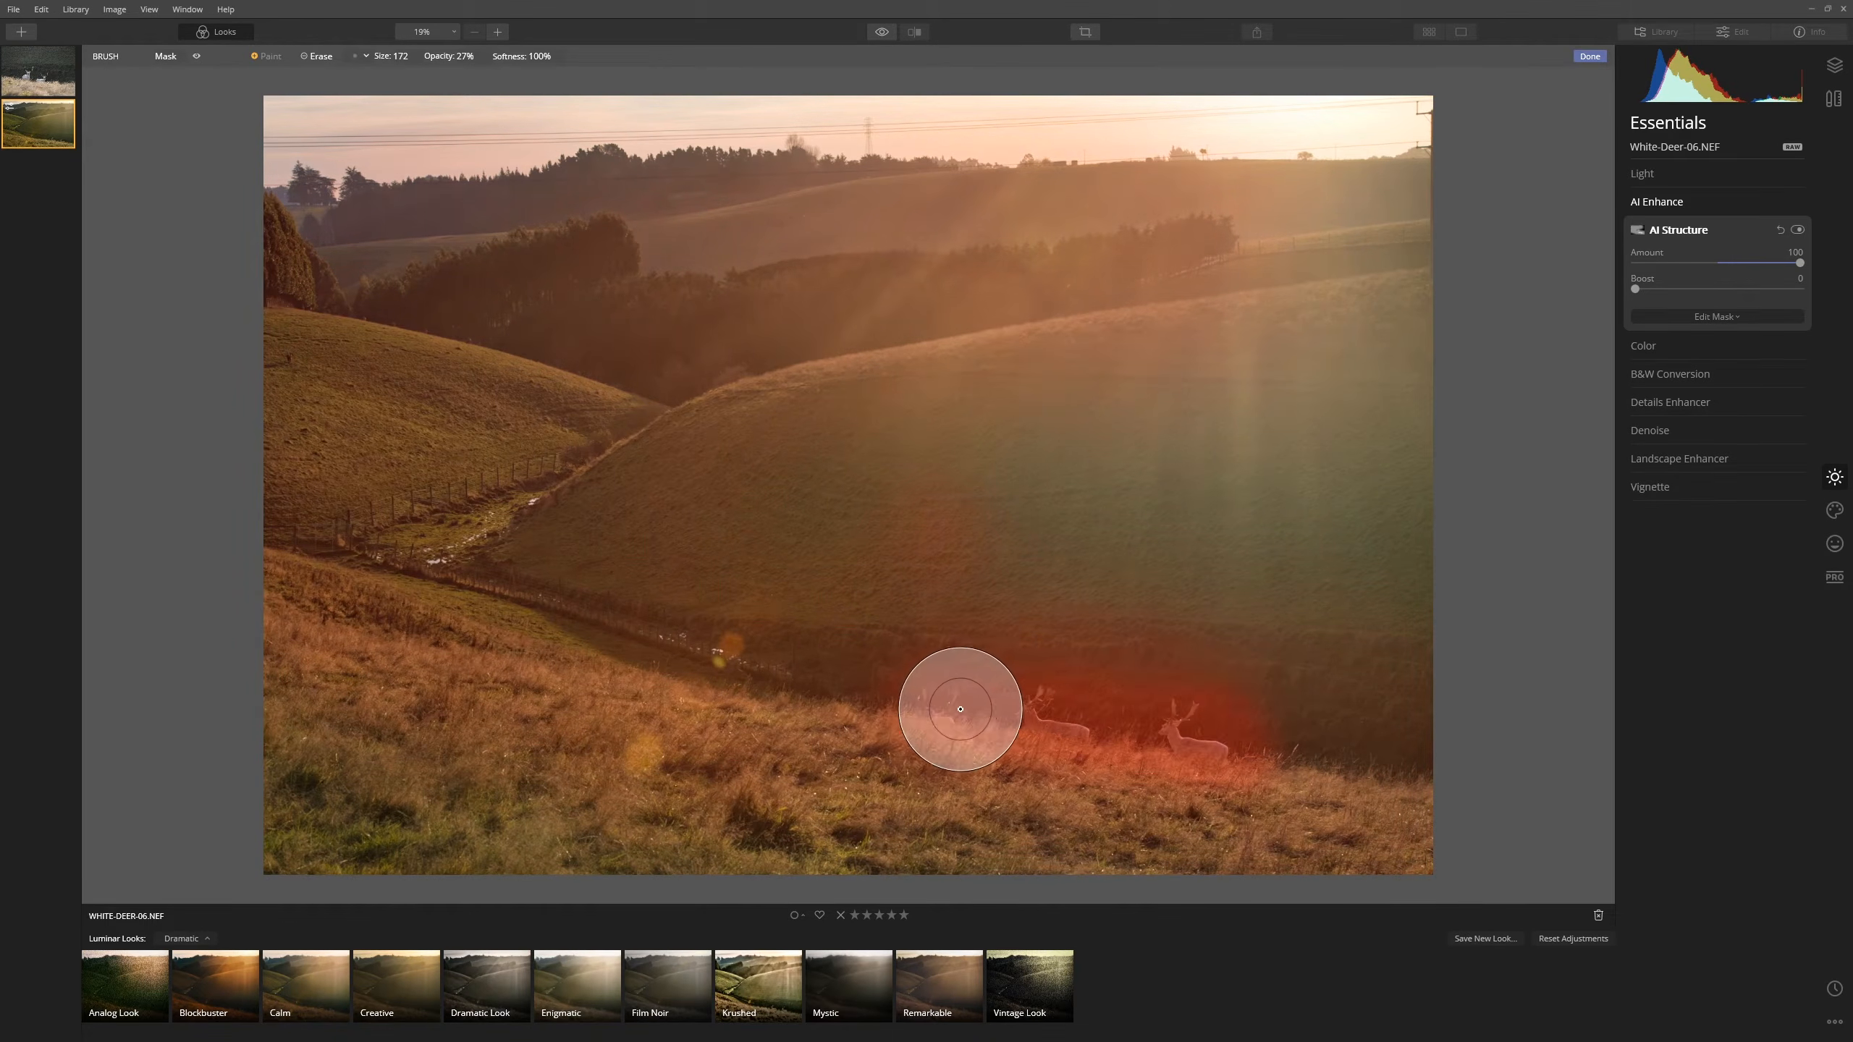
pyautogui.moveTo(1083, 727)
pyautogui.mouseDown()
pyautogui.moveTo(794, 691)
pyautogui.moveTo(732, 637)
pyautogui.moveTo(1222, 735)
pyautogui.mouseUp()
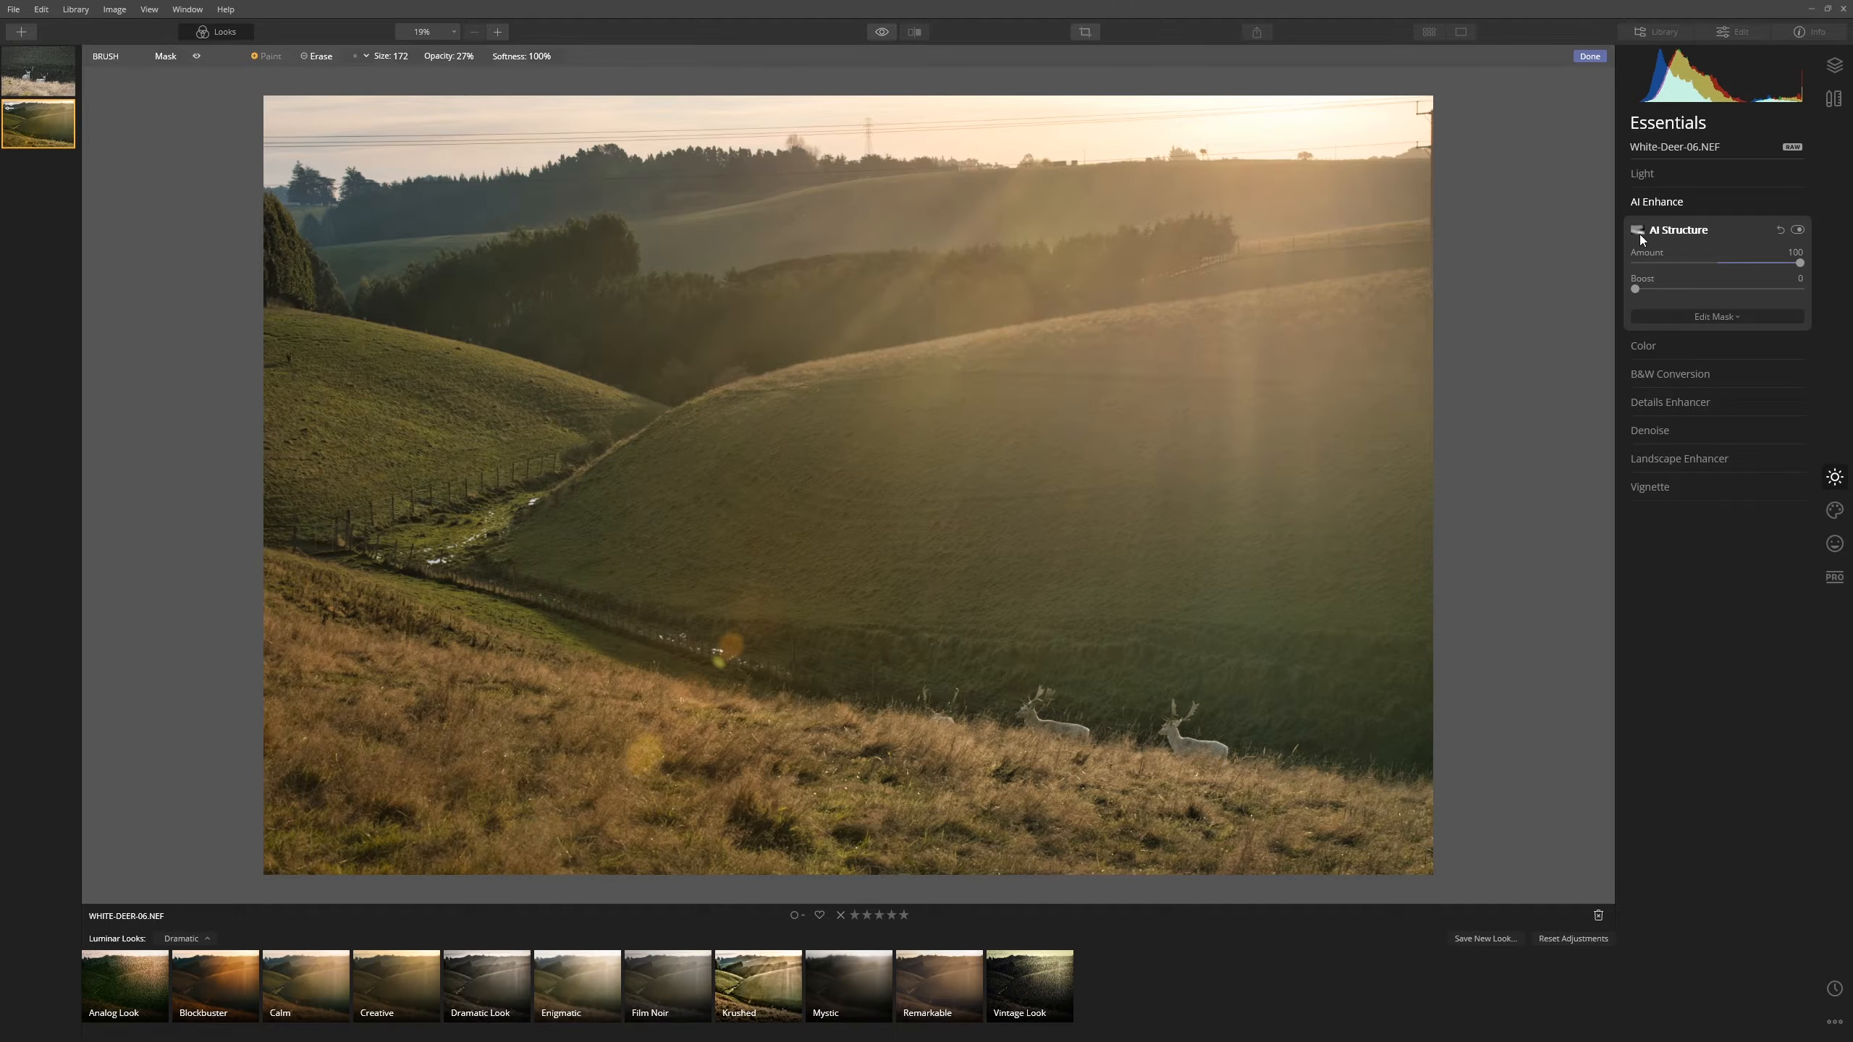
# - Toggle AI Structure on and off to compare the photo with and without it
pyautogui.click(1798, 231)
pyautogui.click(1798, 231)
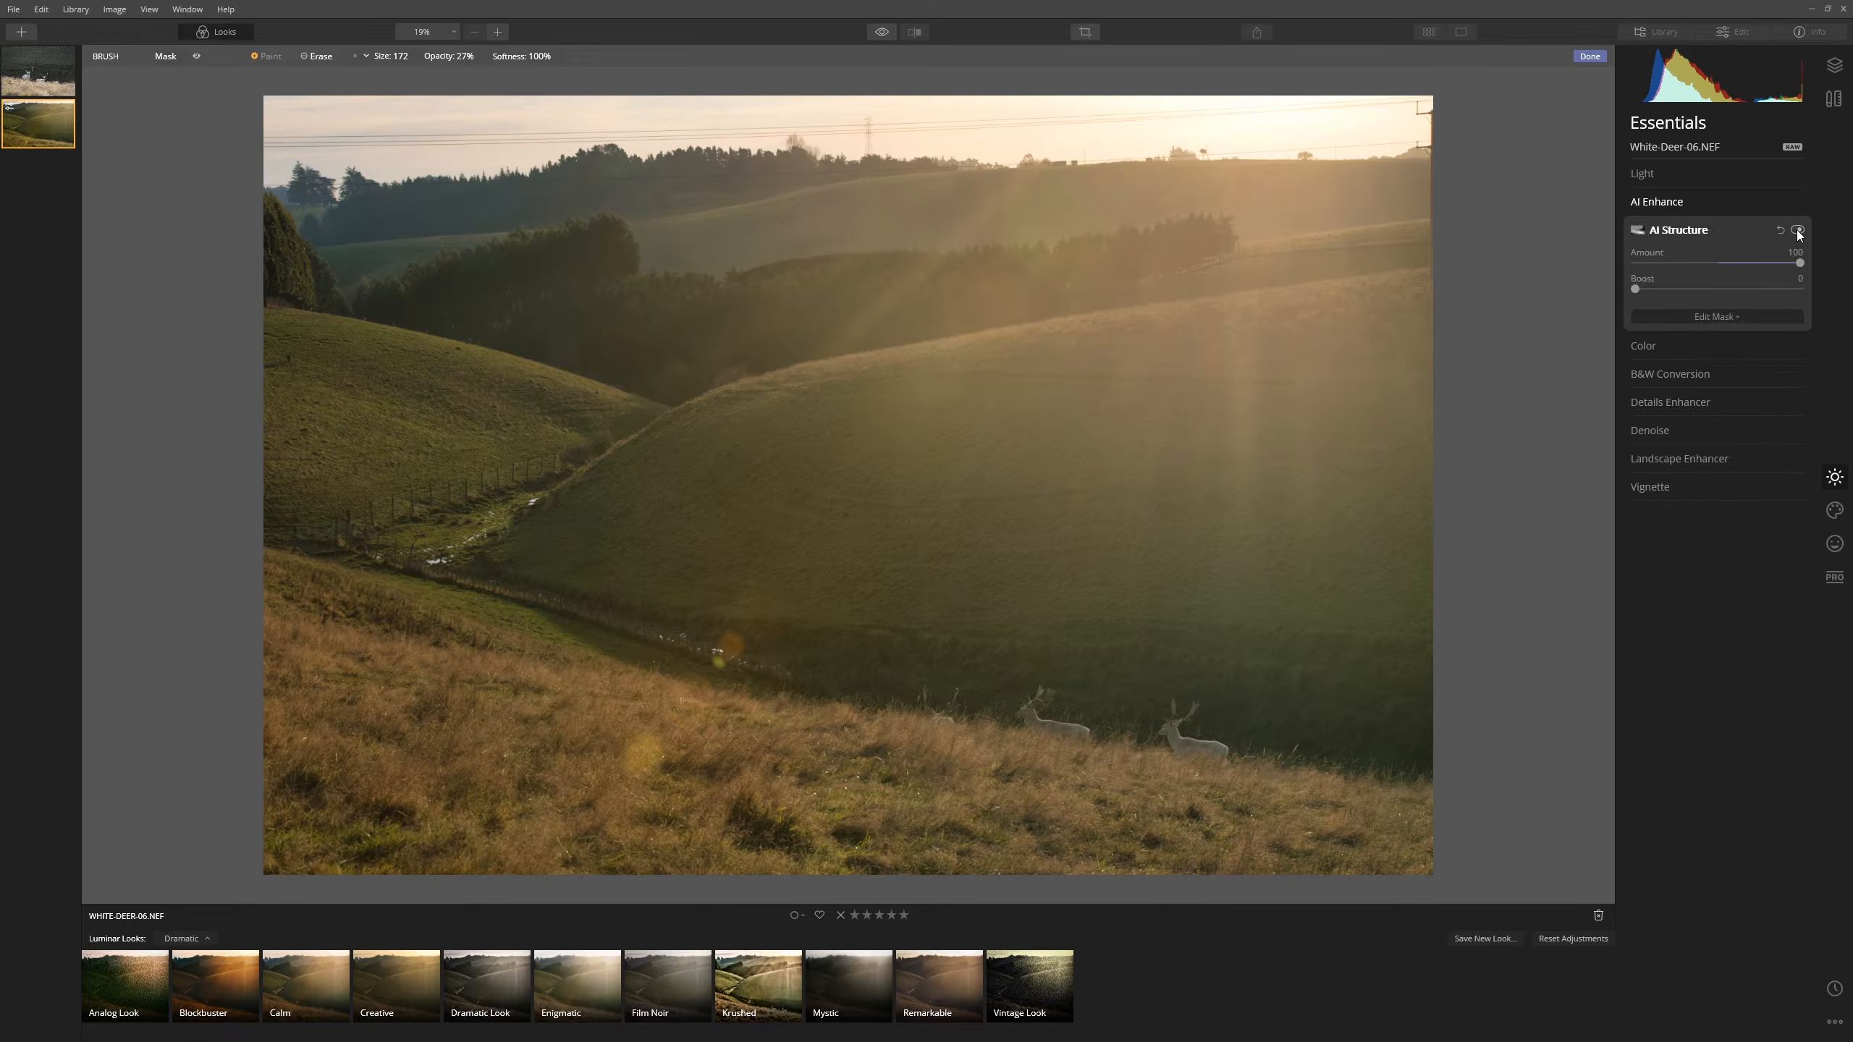
pyautogui.click(1797, 231)
pyautogui.click(1798, 231)
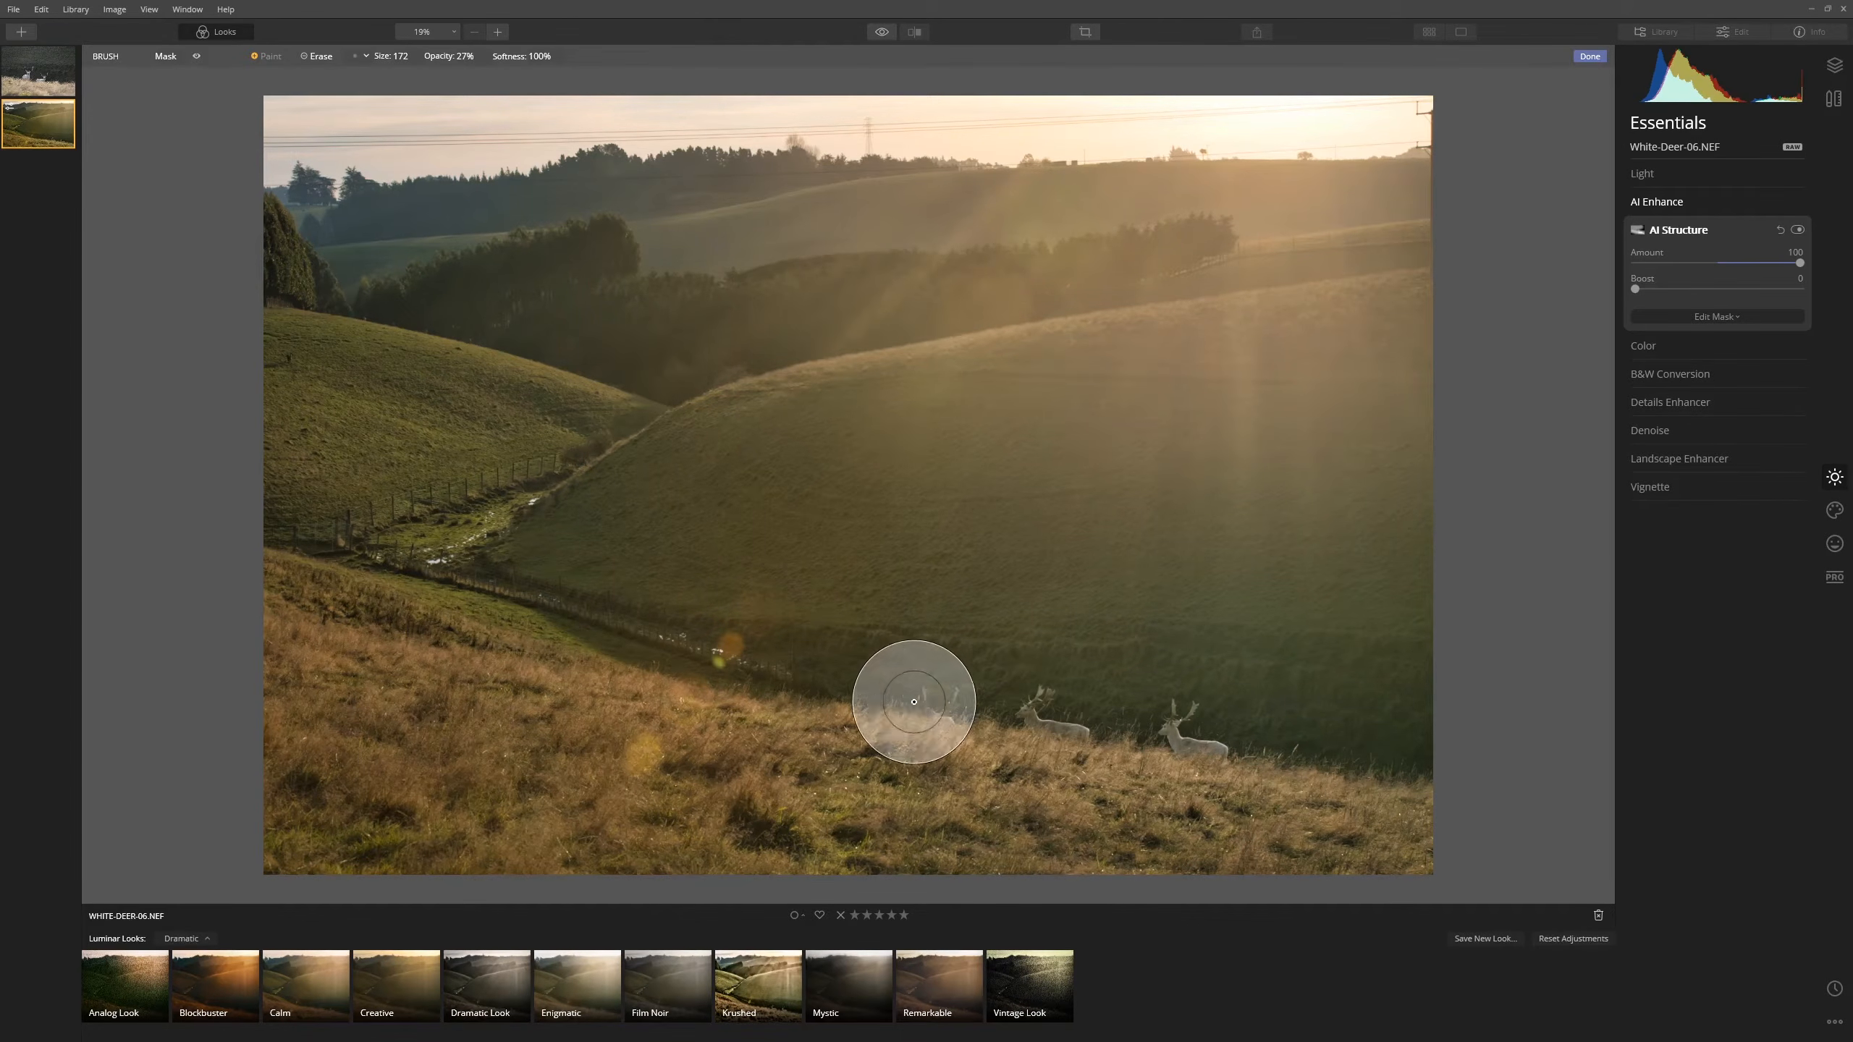
pyautogui.click(1798, 231)
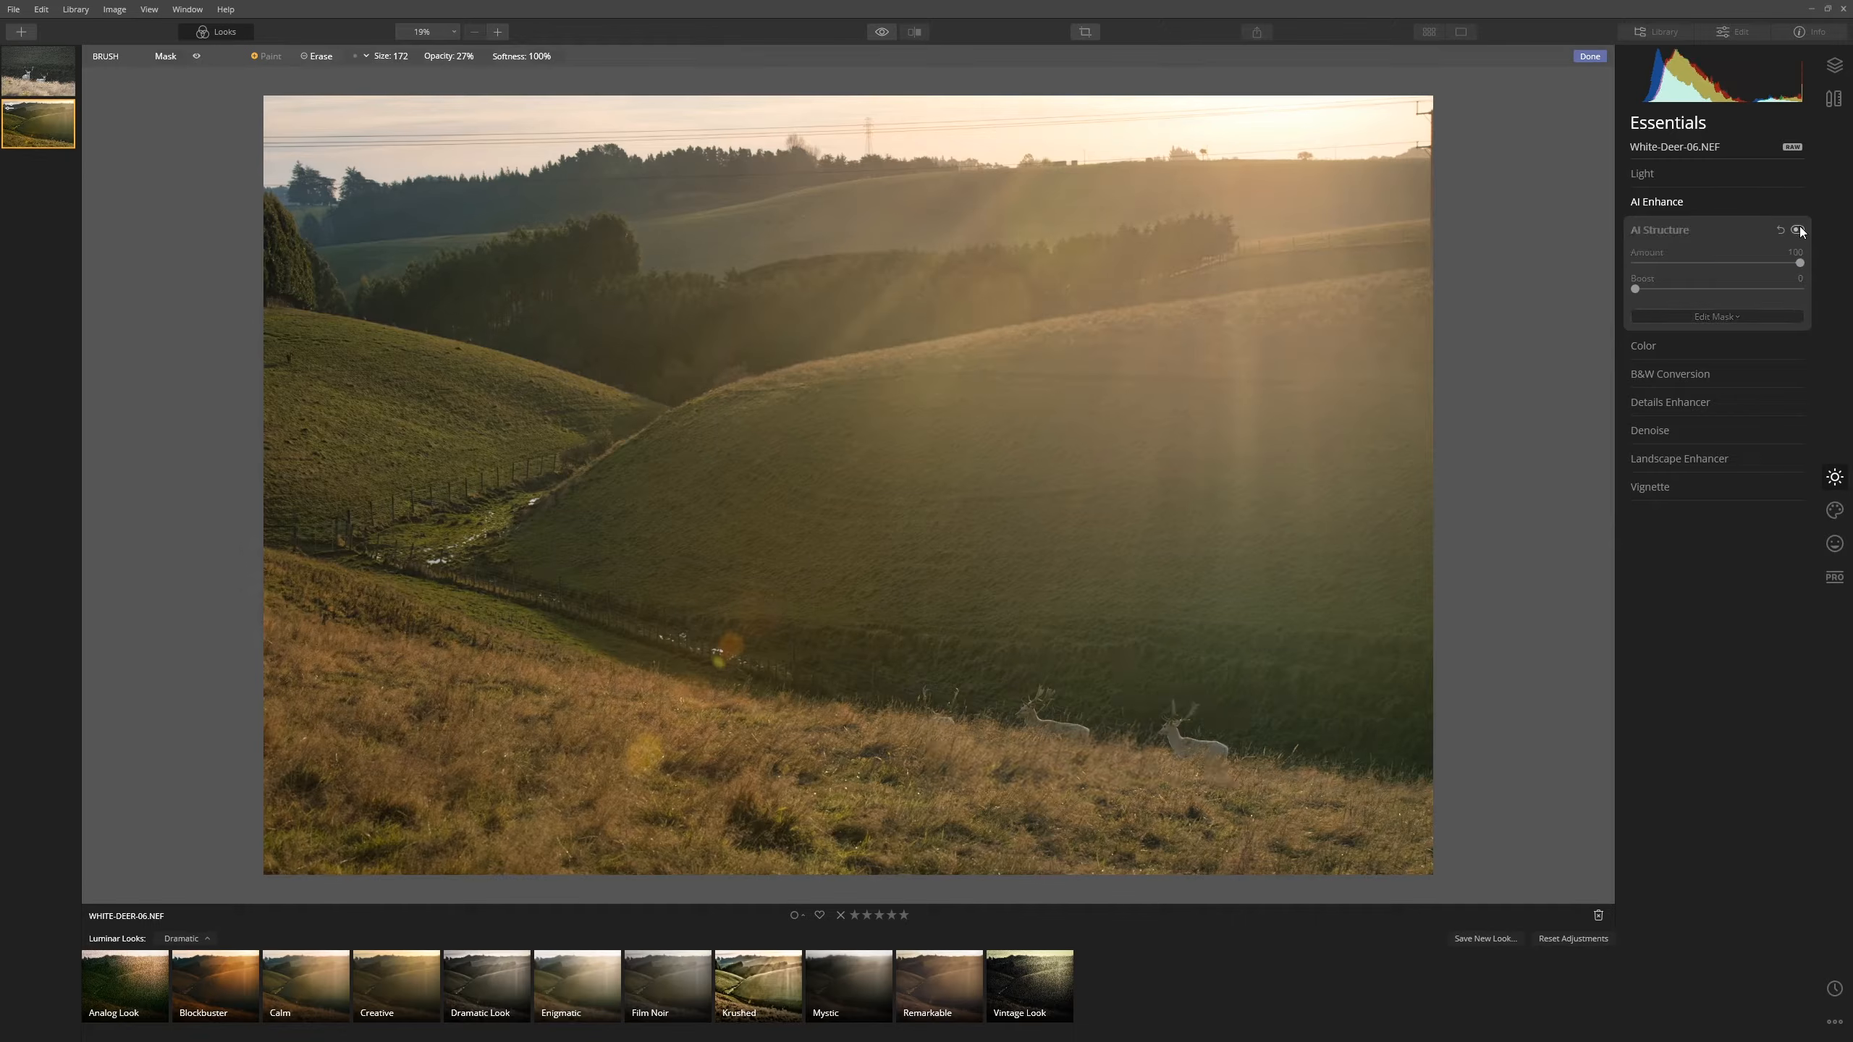
pyautogui.click(1798, 231)
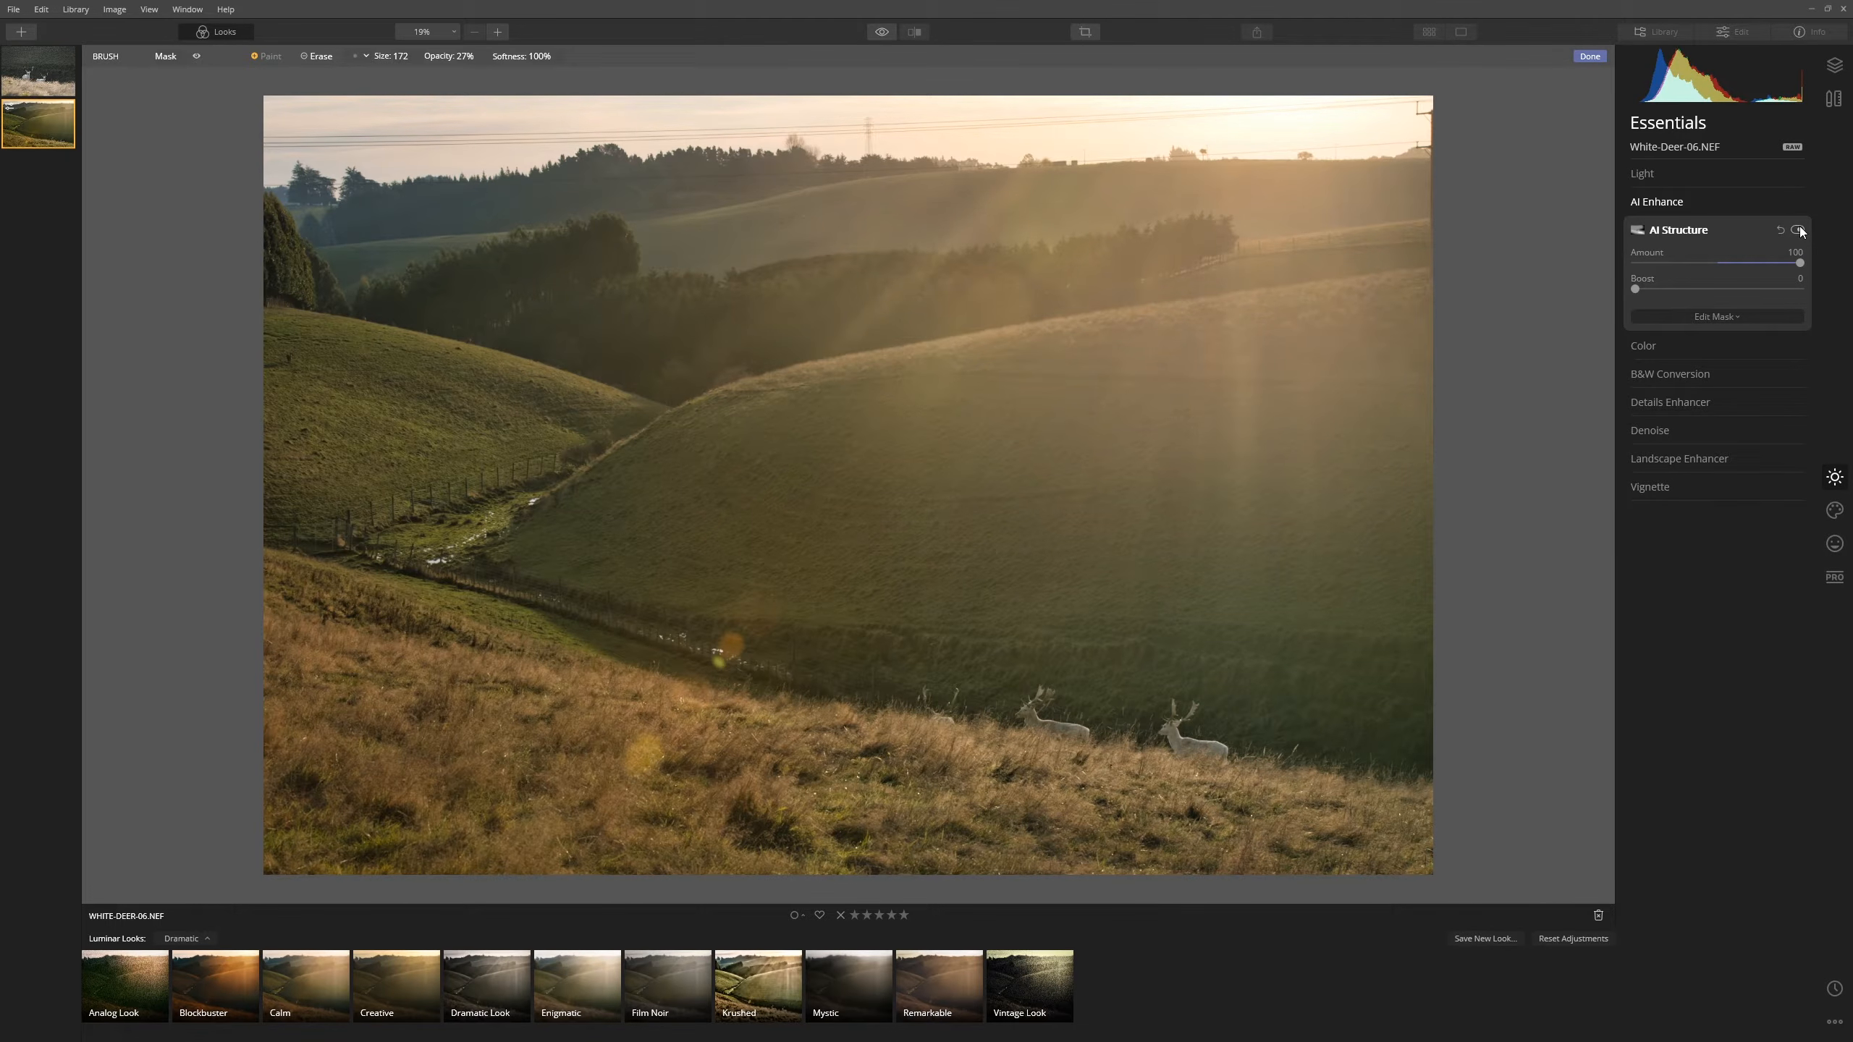
# - Finish the mask, show the Layers panel, and bring up the add-layer menu
pyautogui.click(1585, 56)
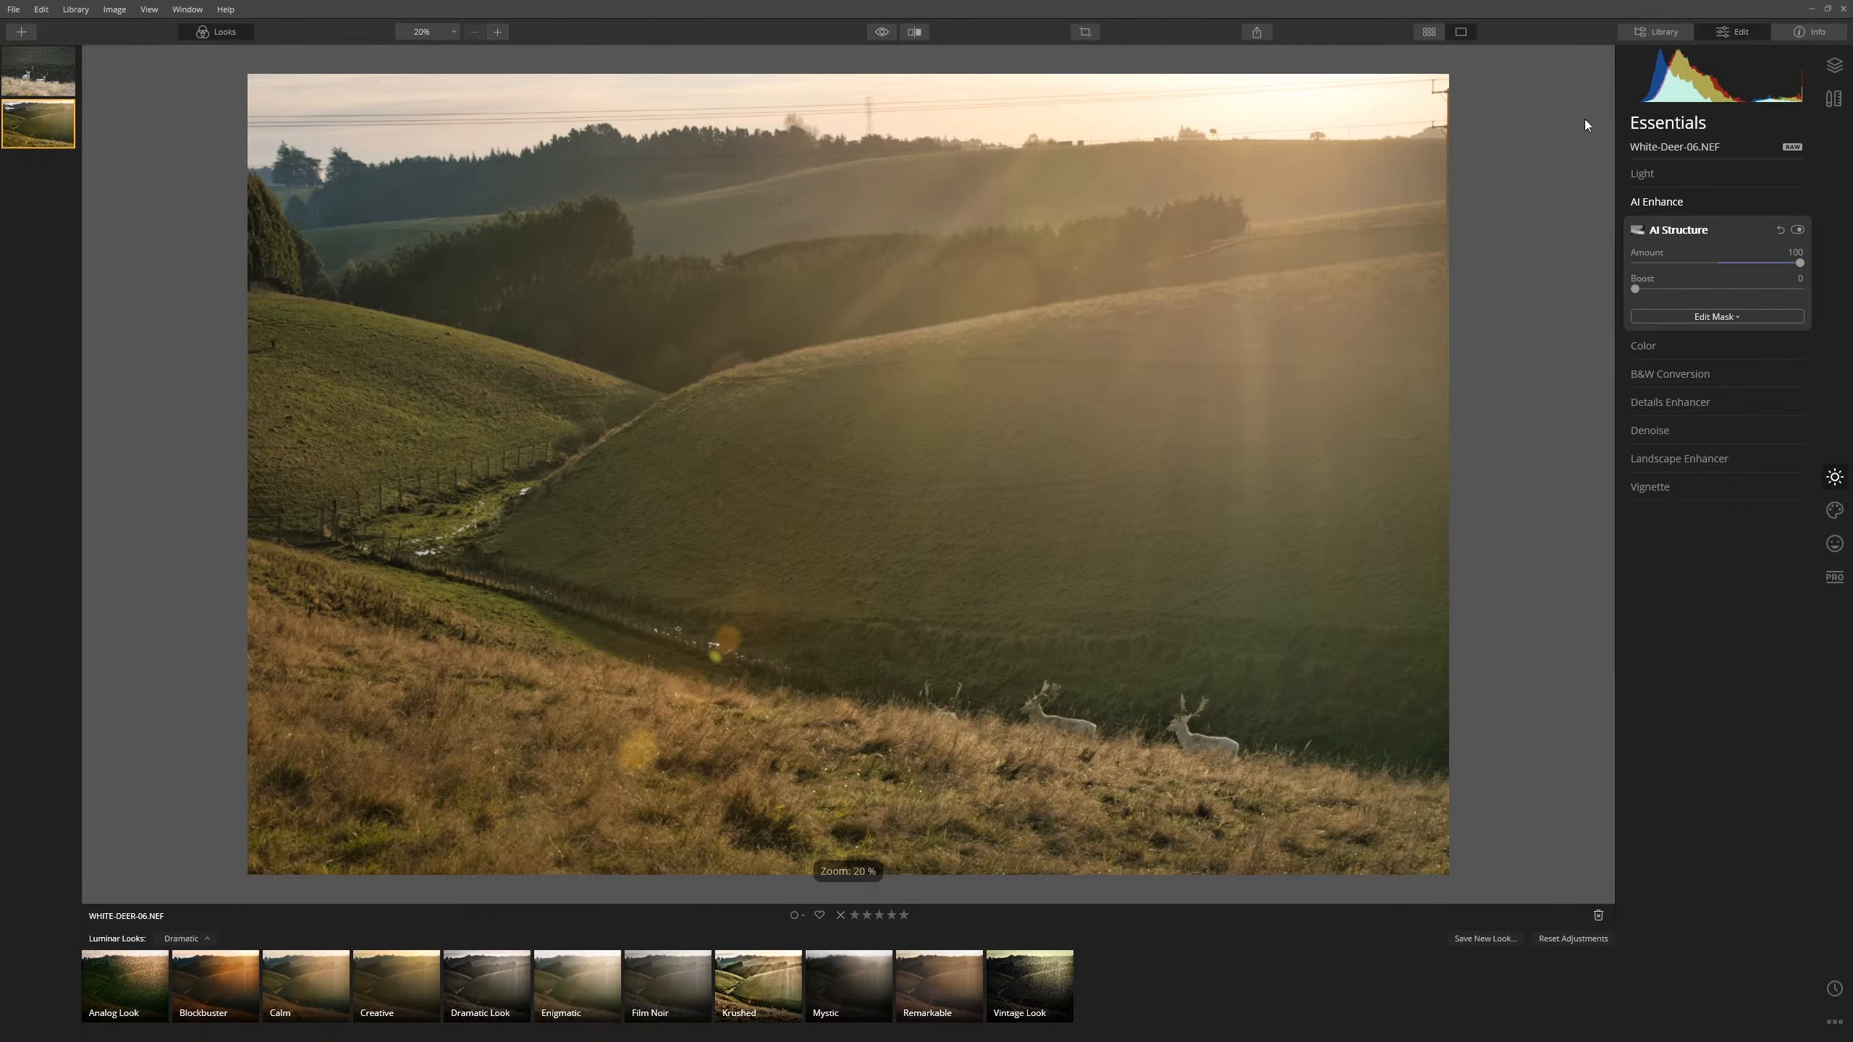
pyautogui.click(1836, 65)
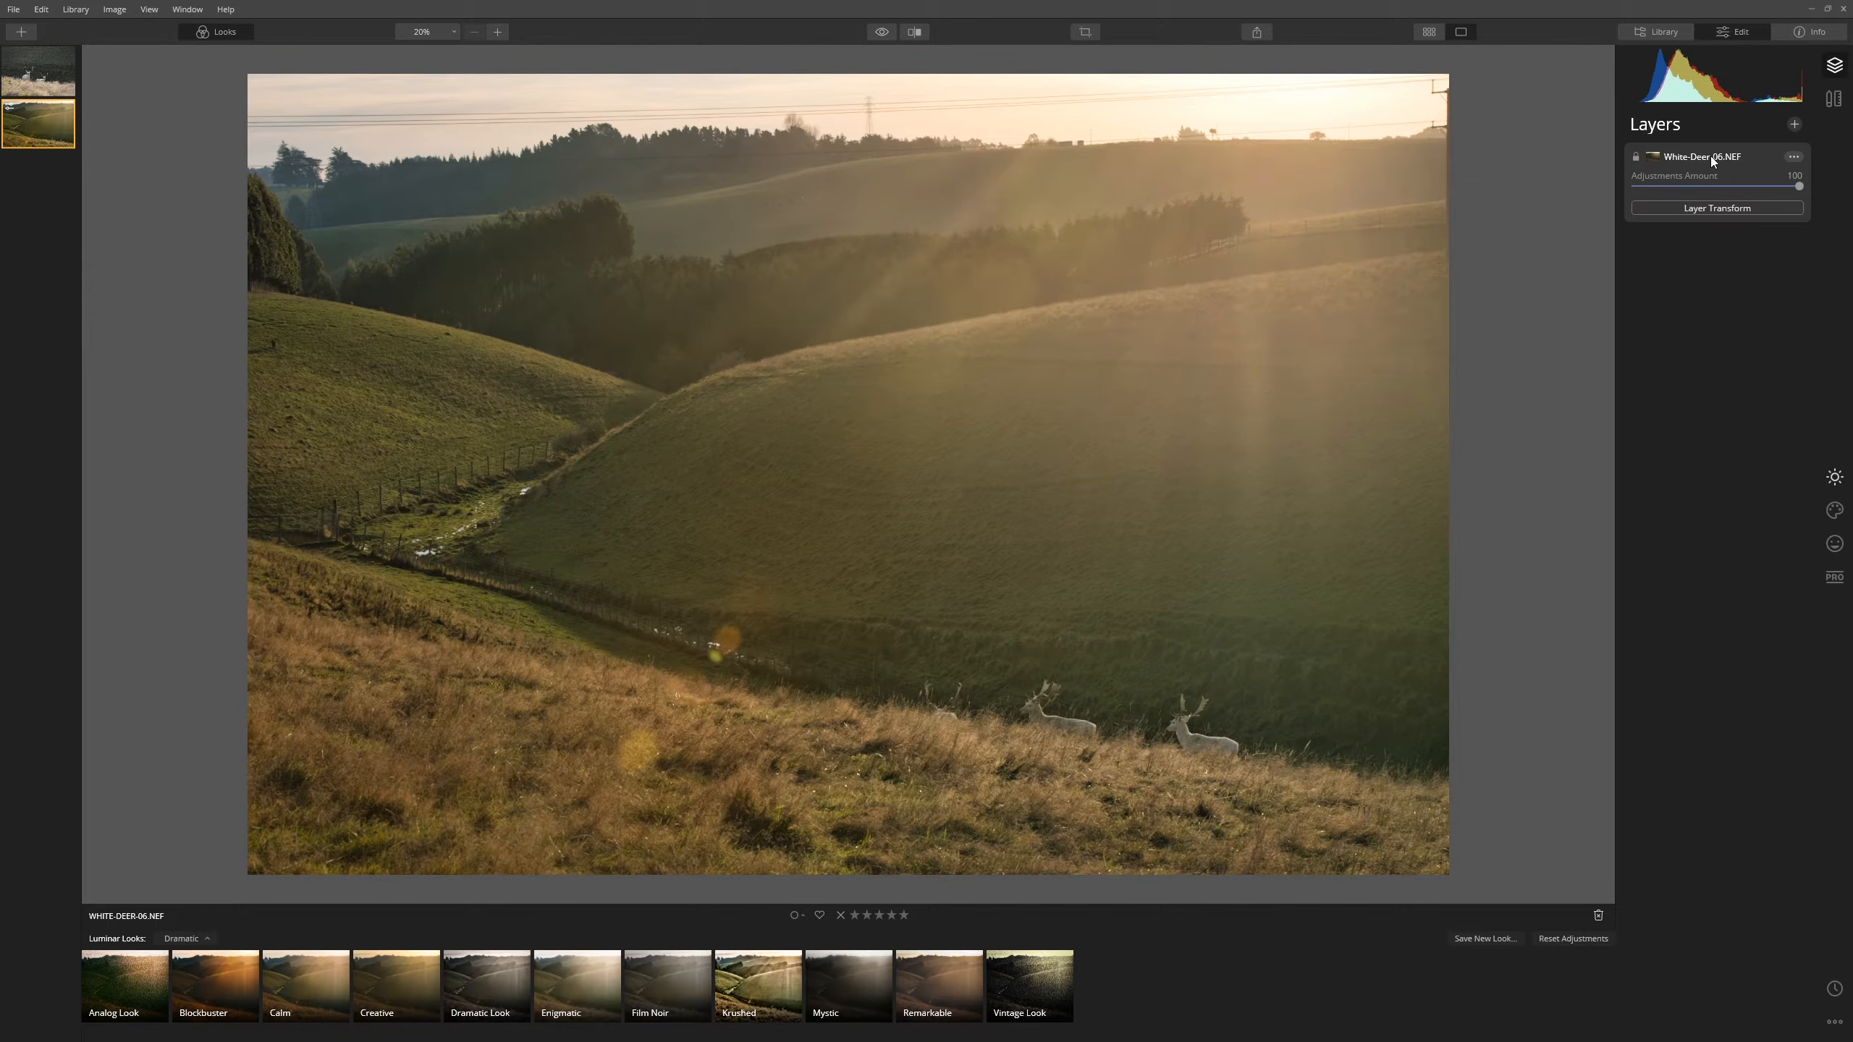
pyautogui.click(1795, 125)
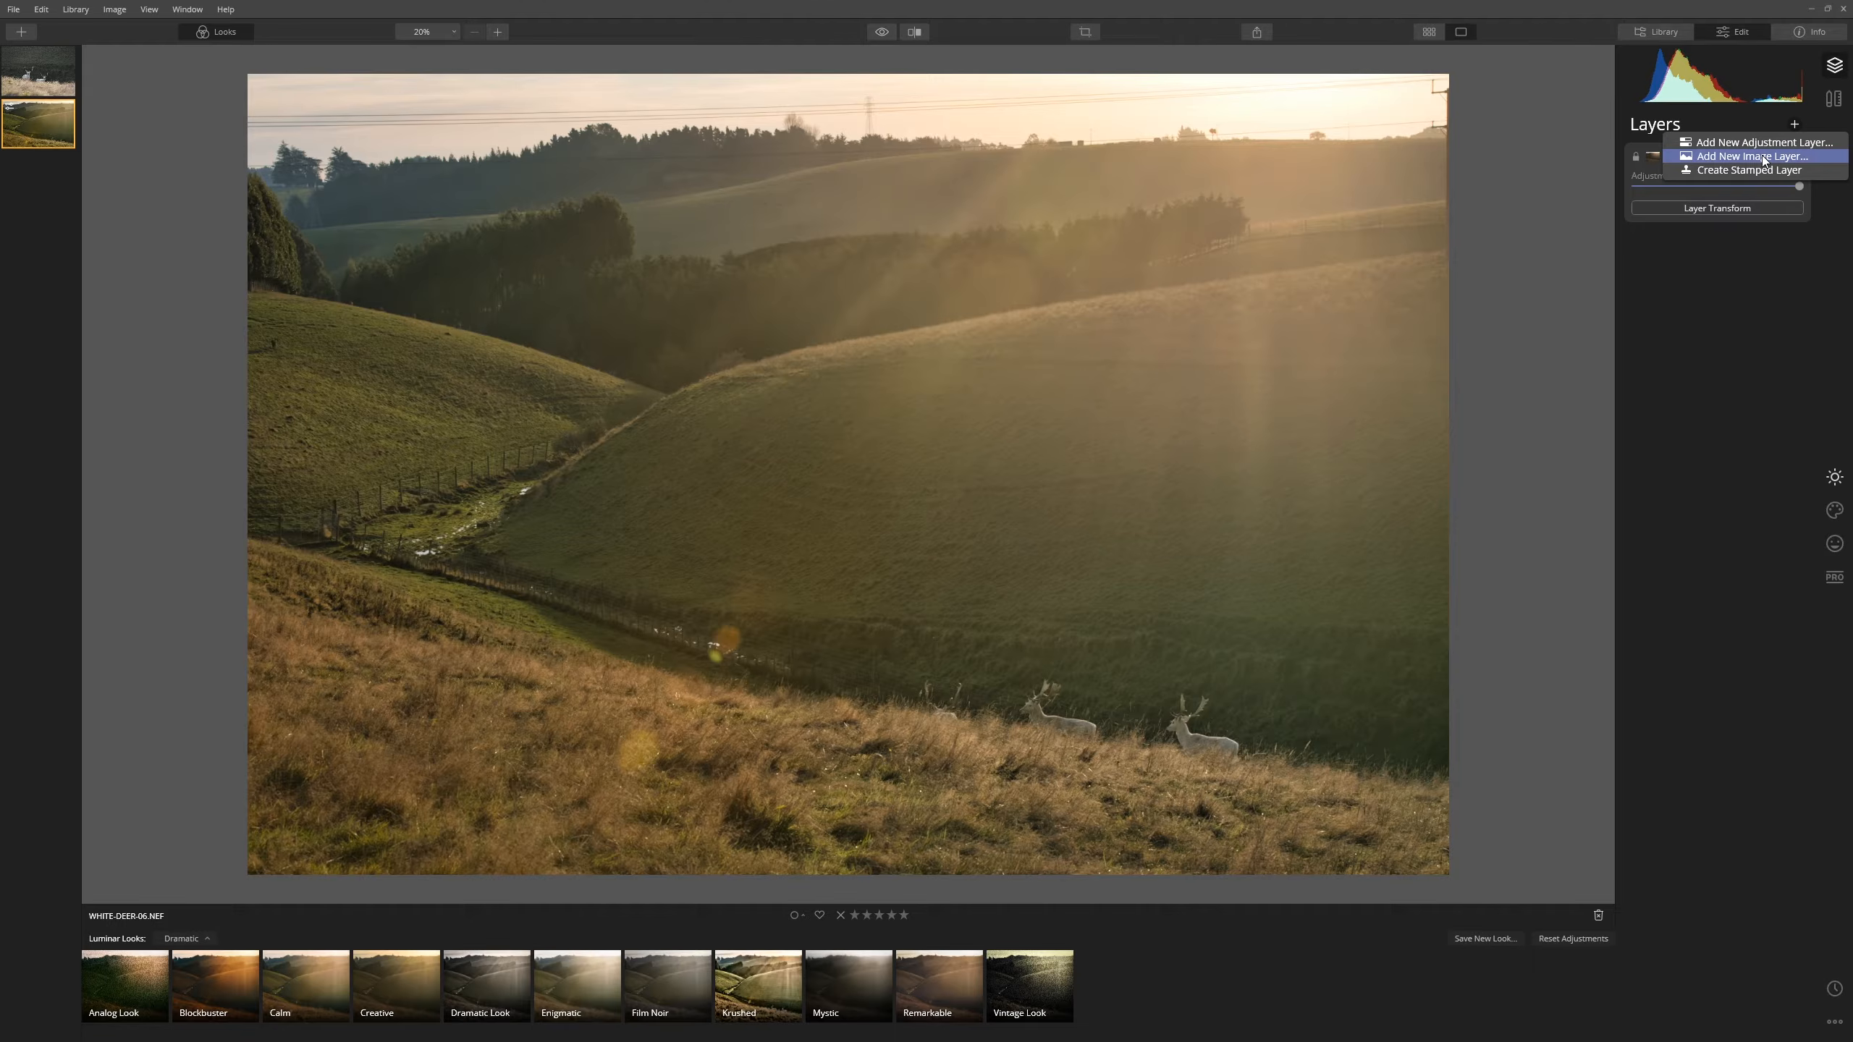
# - Add WHITE-DEER-01.NEF from the Composites folder as a new image layer
pyautogui.click(1765, 159)
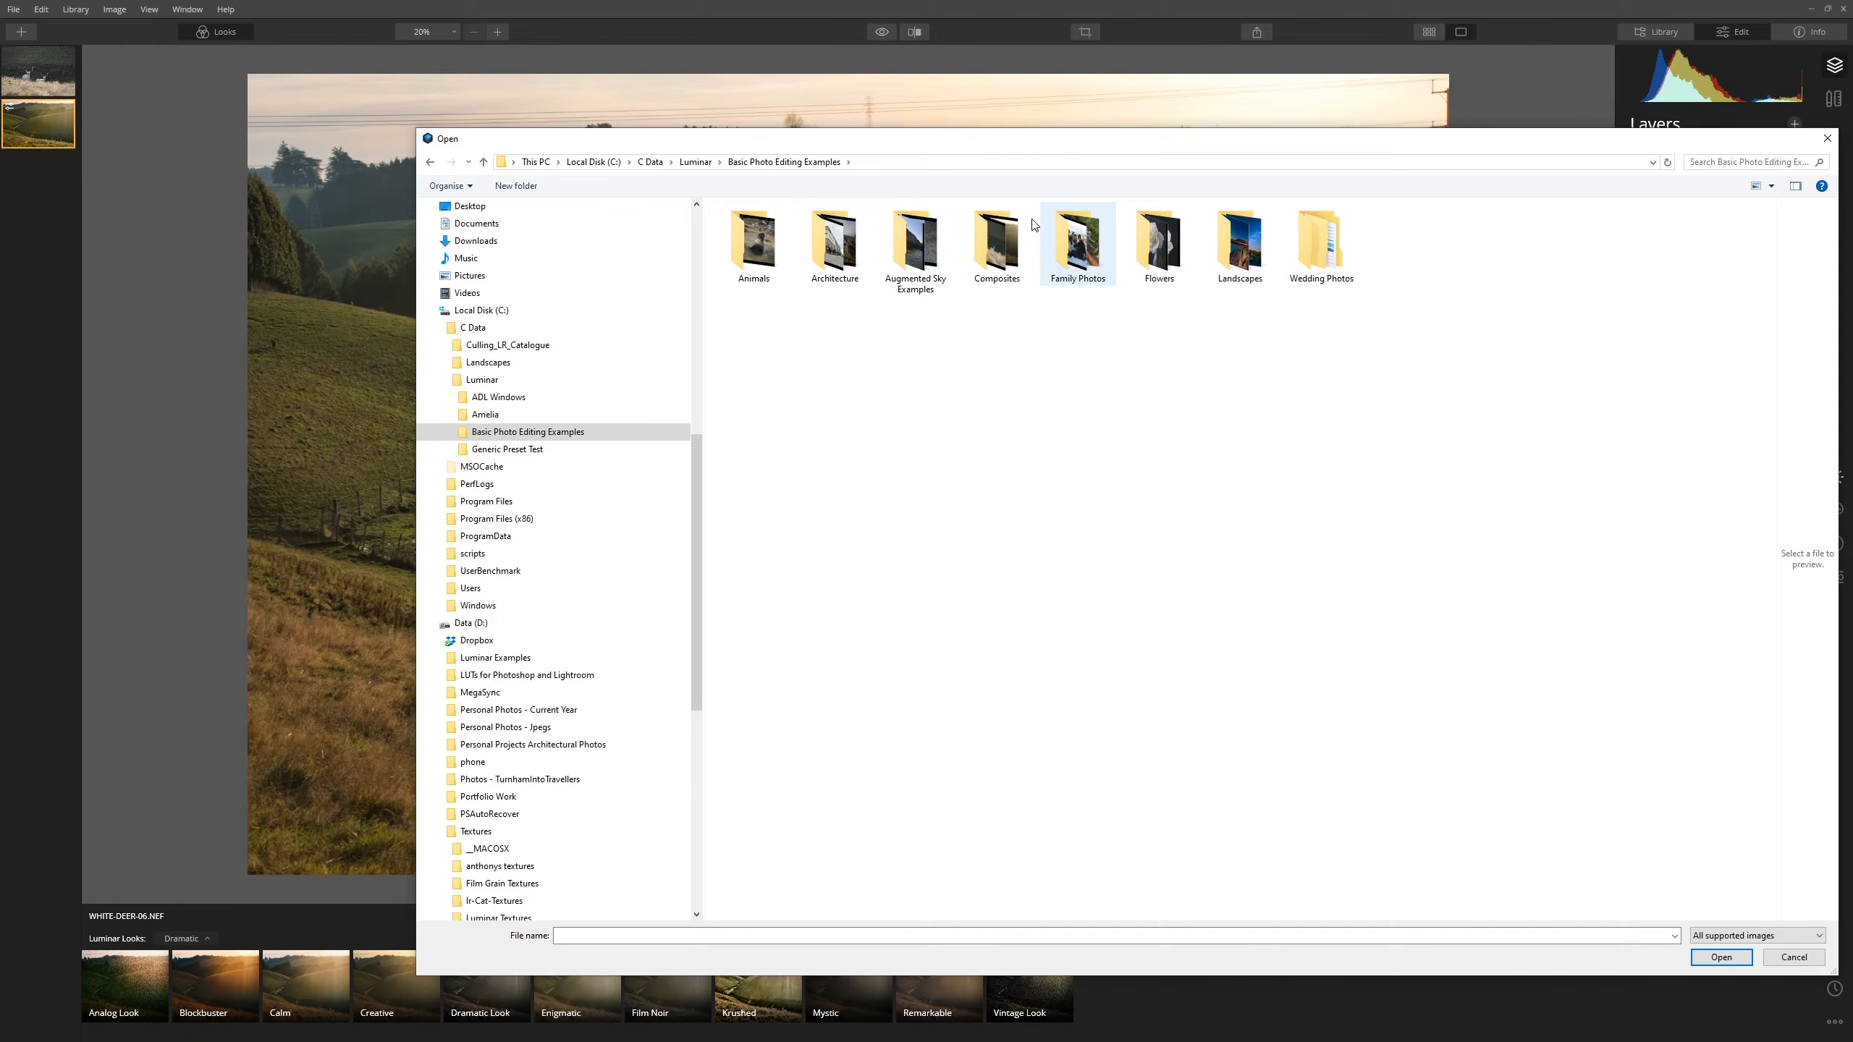
pyautogui.doubleClick(997, 243)
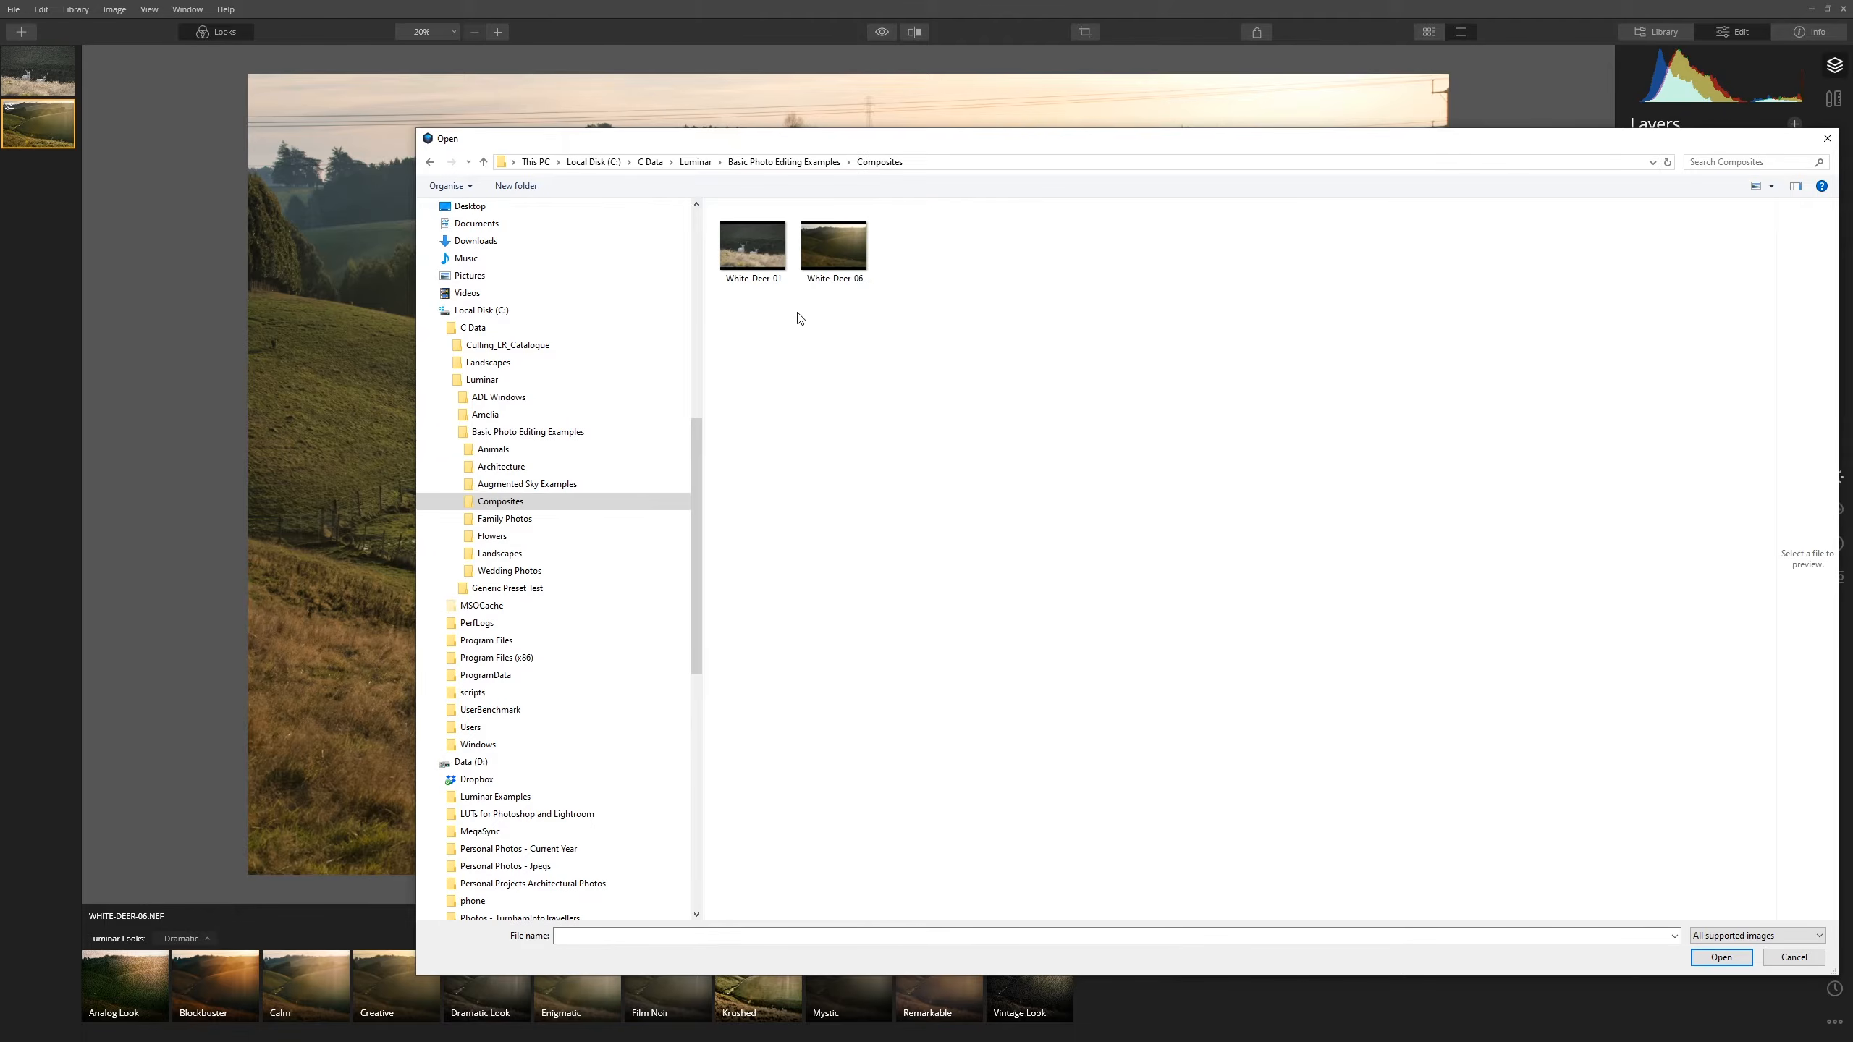
pyautogui.click(756, 227)
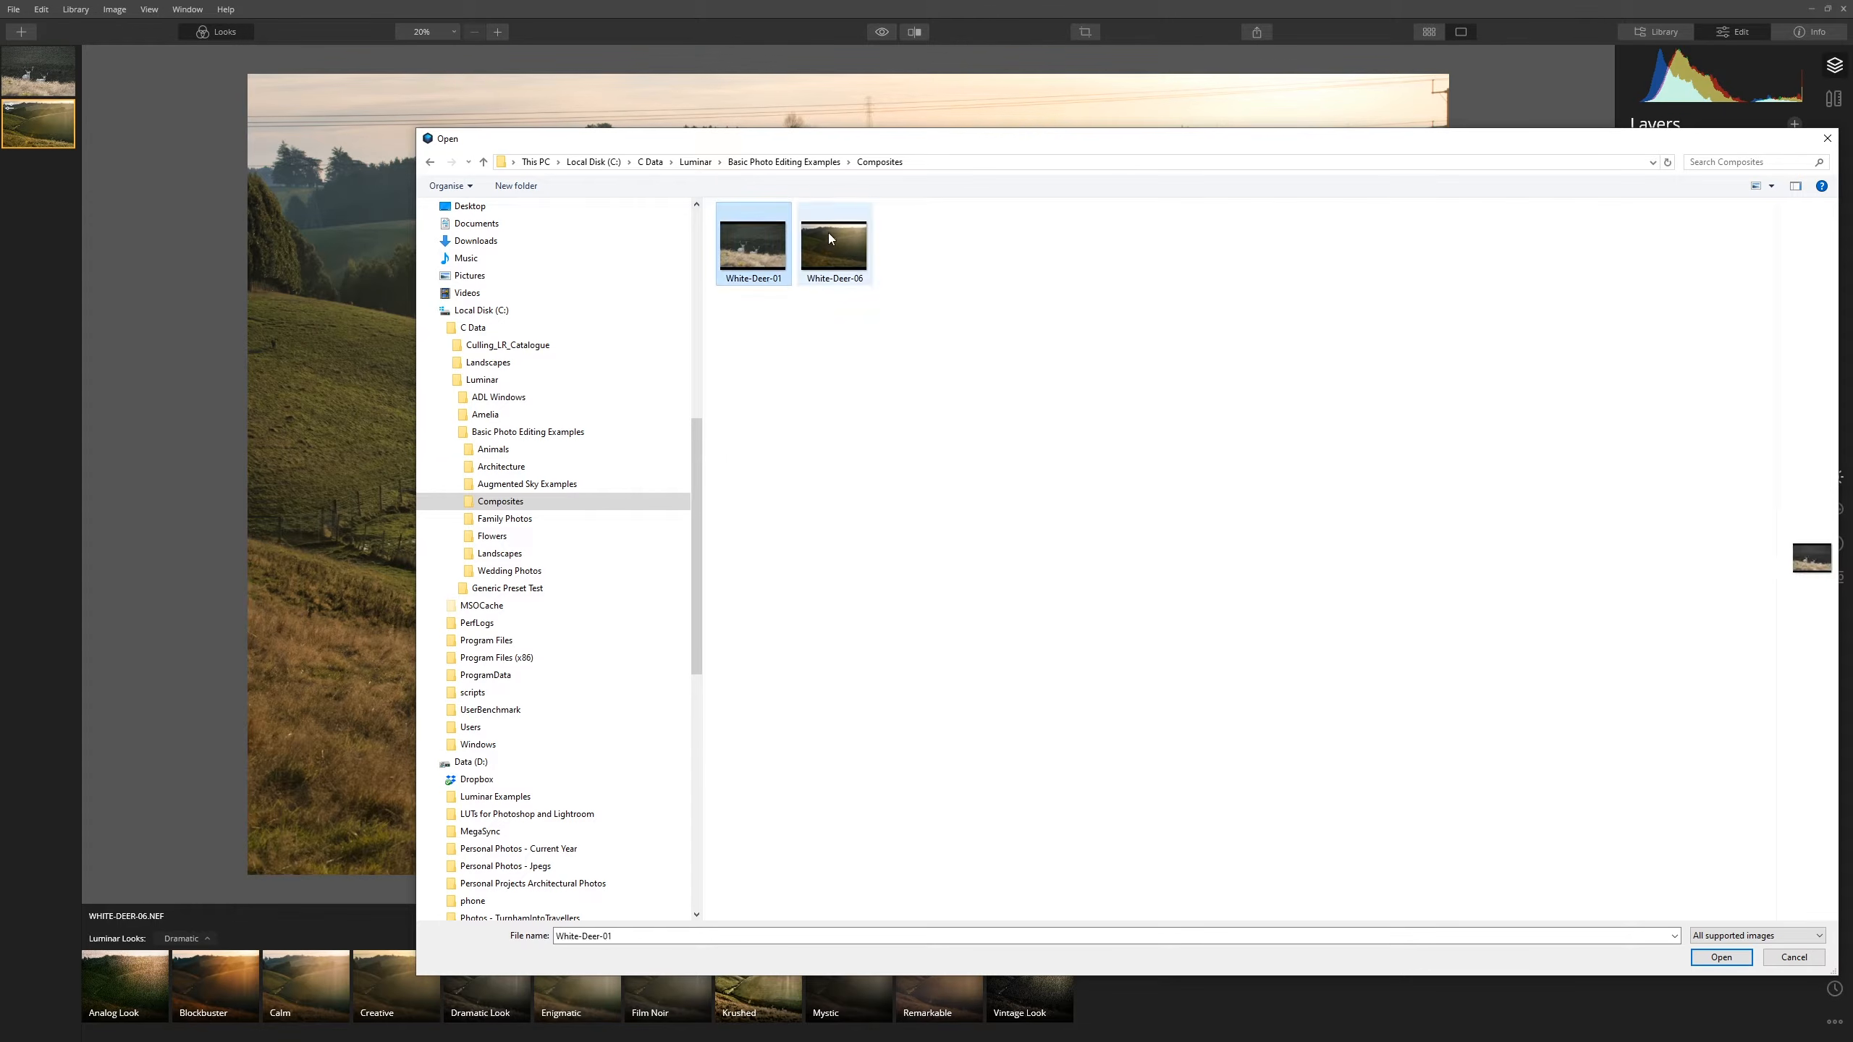
pyautogui.click(1722, 957)
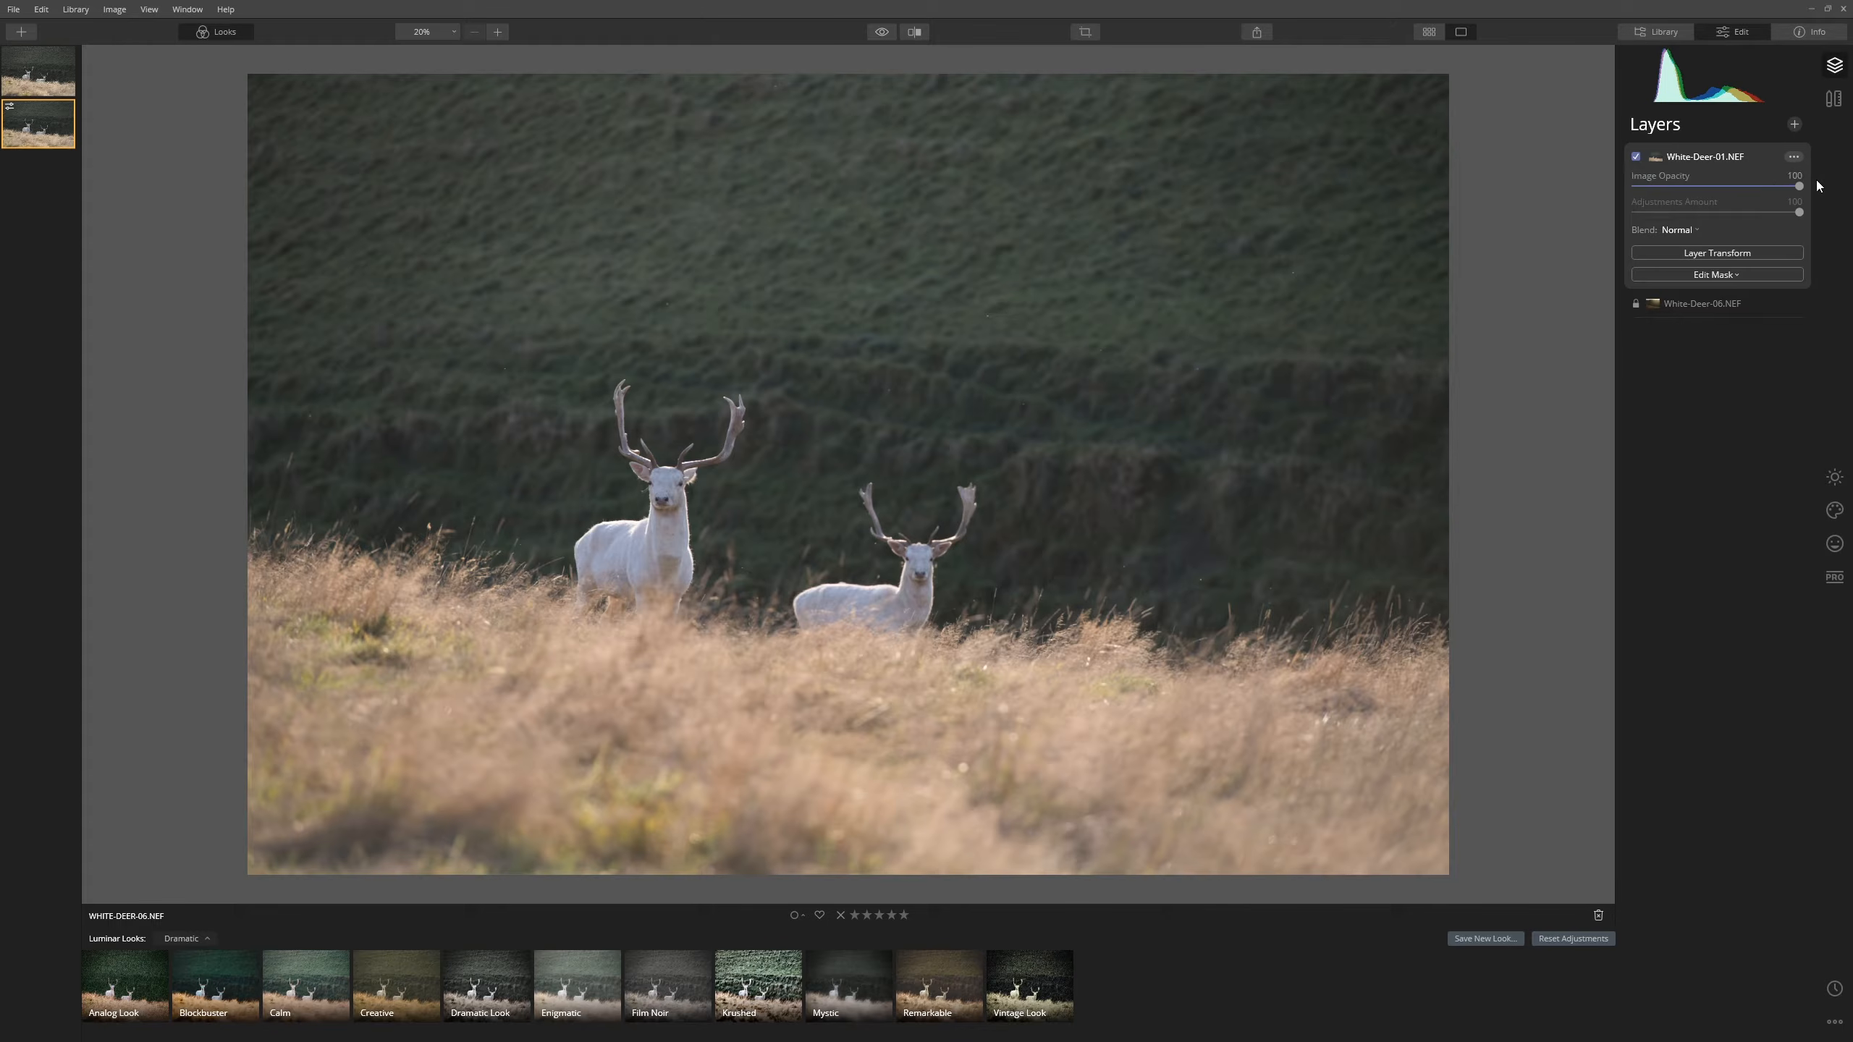
# - Set the deer layer's Image Opacity to 50 and begin moving it left with Layer Transform
pyautogui.moveTo(1799, 188); pyautogui.dragTo(1717, 188)
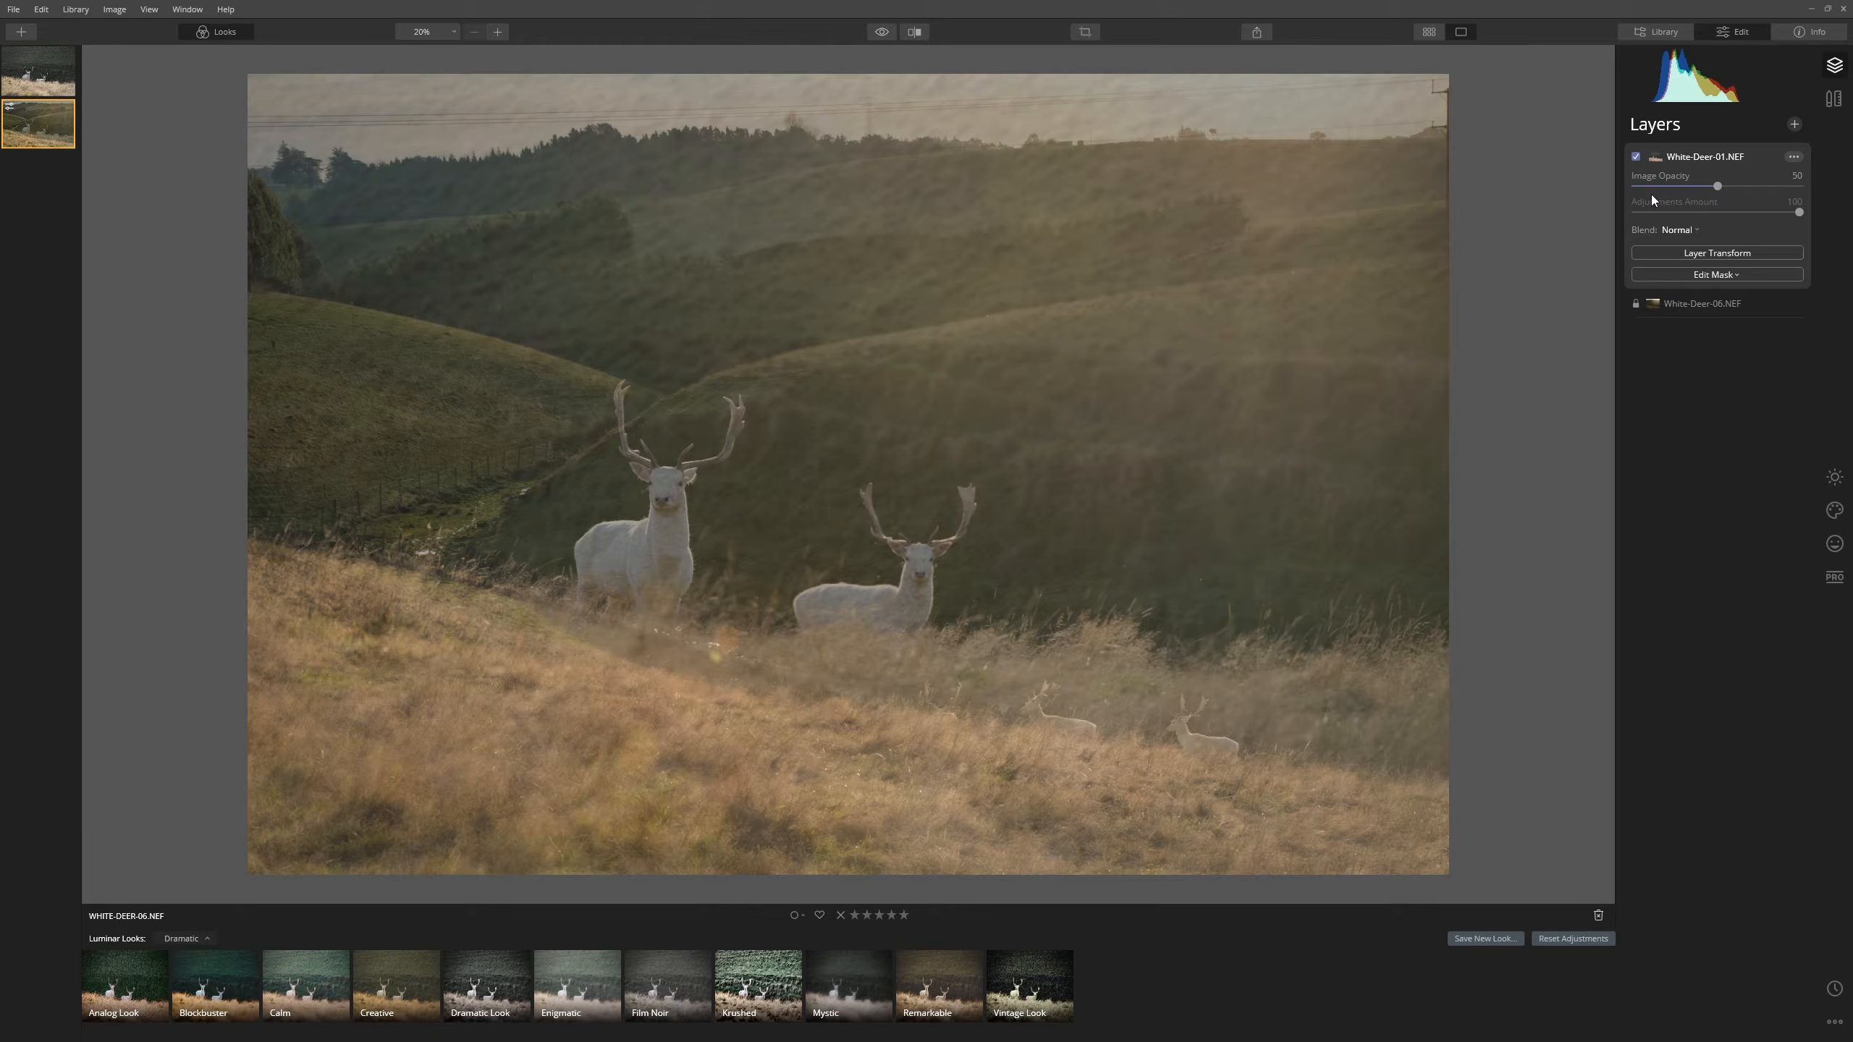
pyautogui.click(1723, 255)
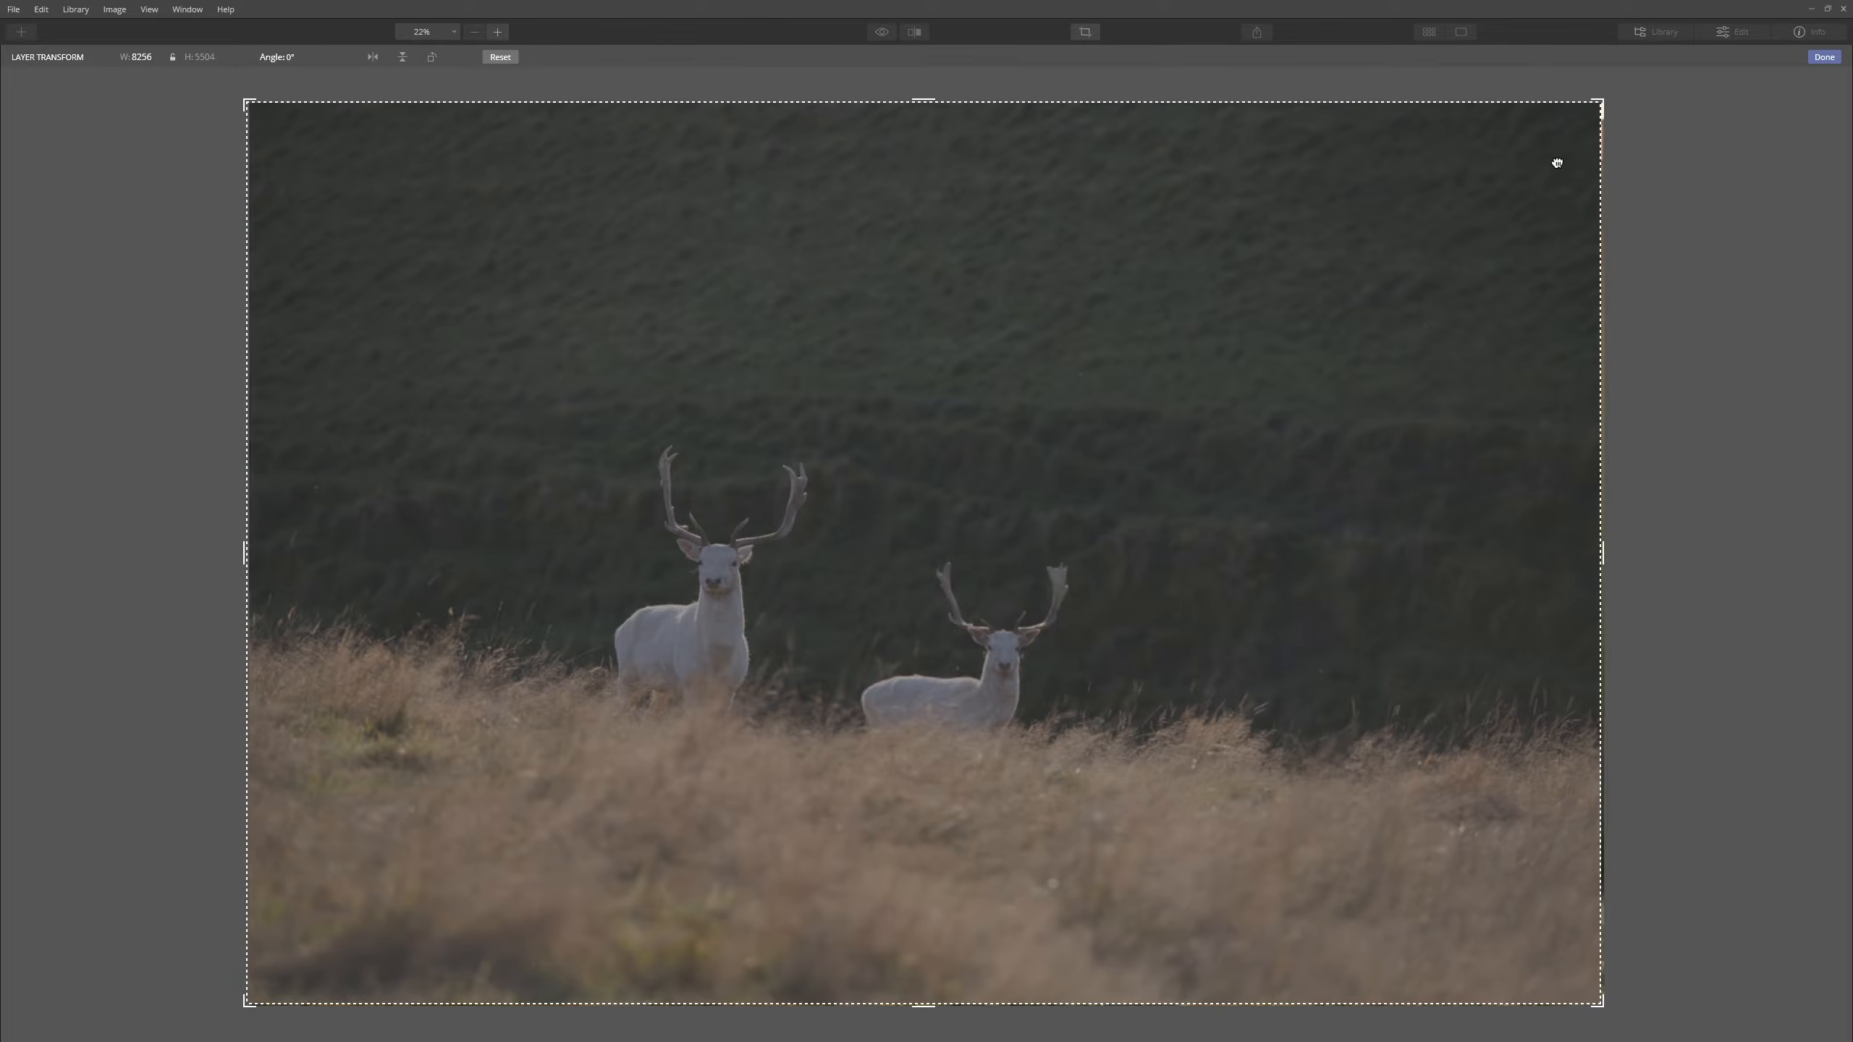
pyautogui.moveTo(1556, 162); pyautogui.dragTo(1493, 198)
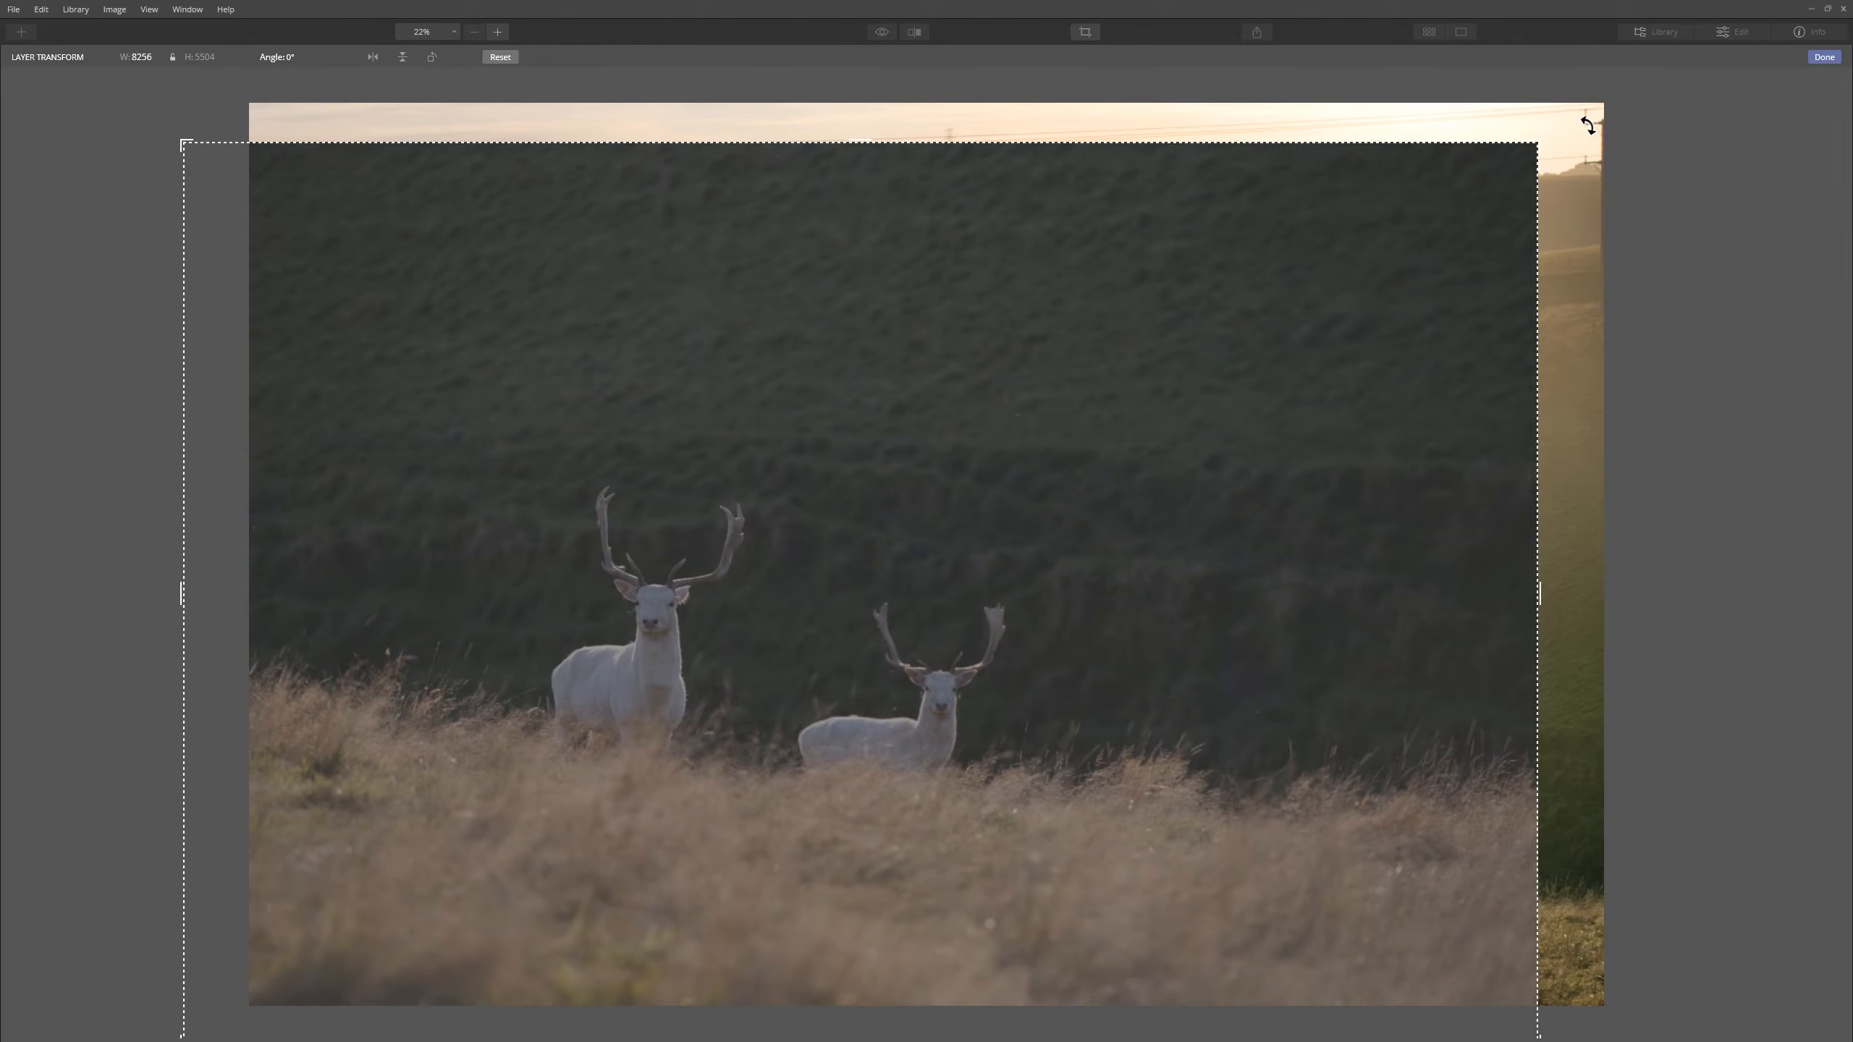
# - Reset, shrink, tilt and position the deer layer so its grass follows the hillside slope
pyautogui.moveTo(1546, 131); pyautogui.dragTo(1813, 648)
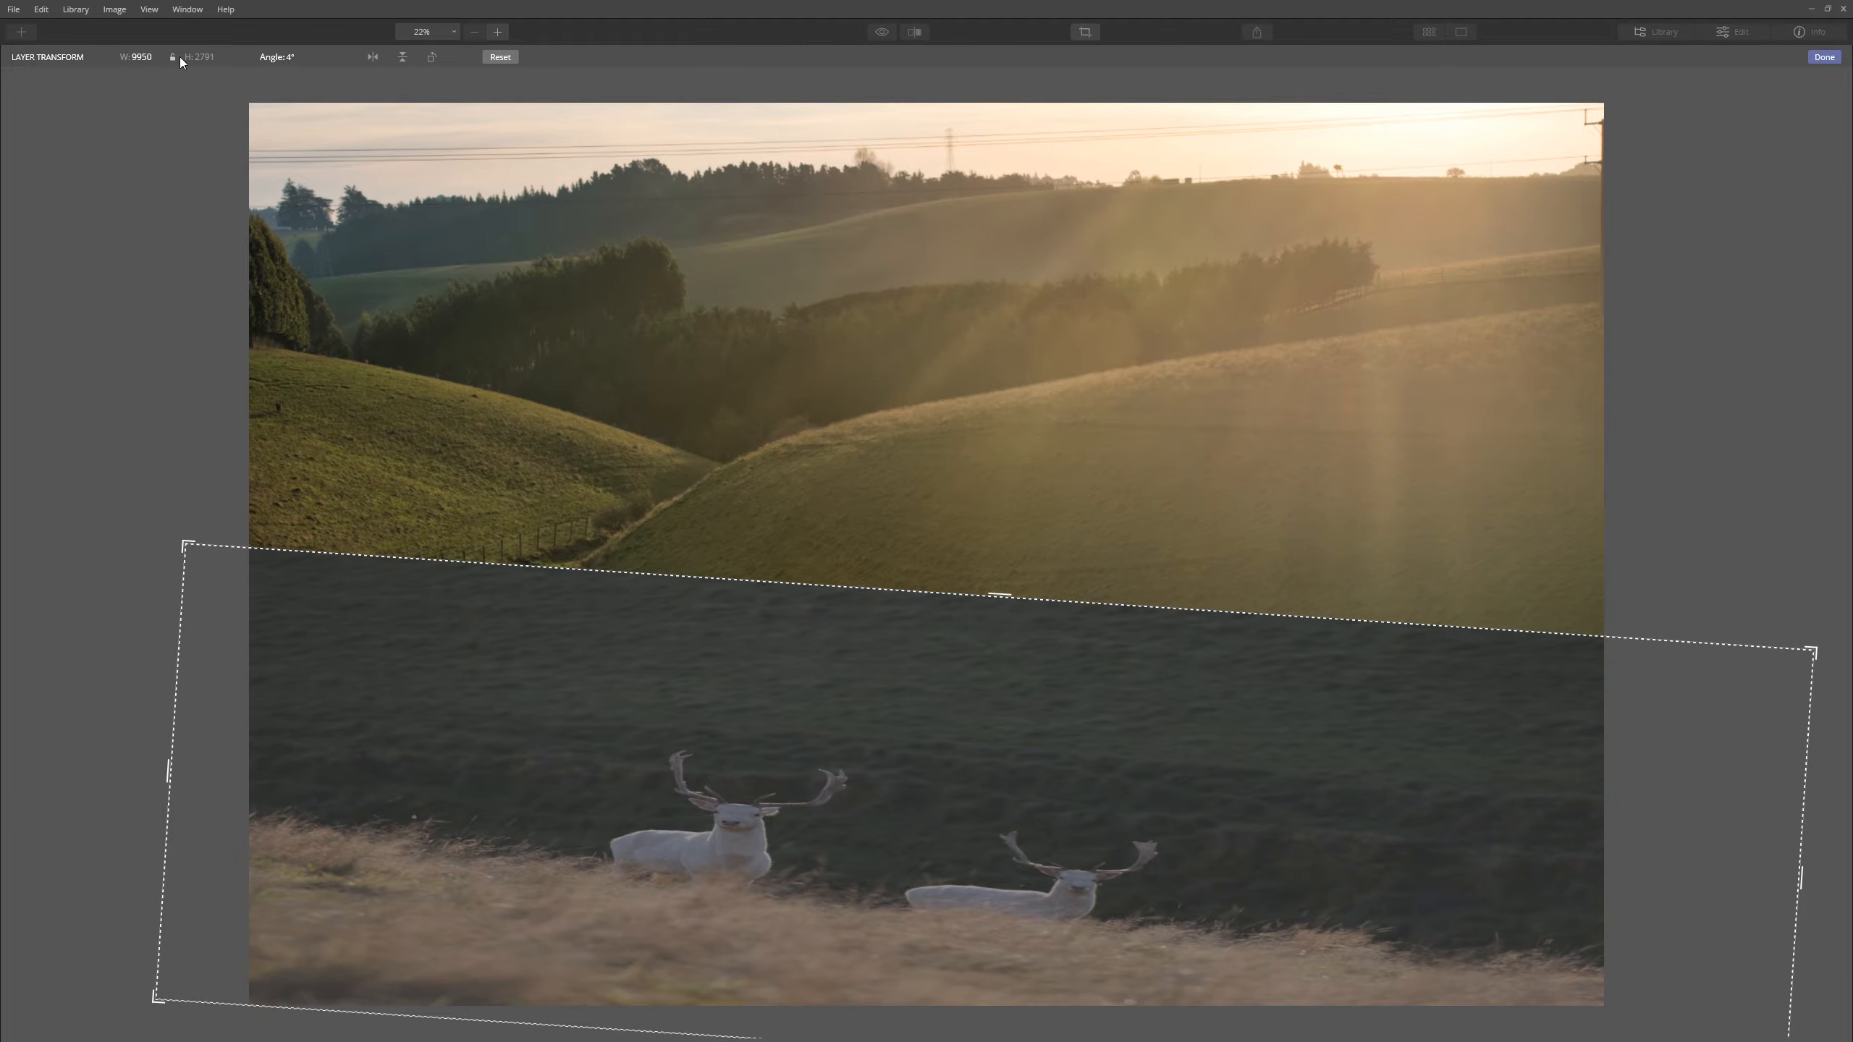
pyautogui.click(500, 58)
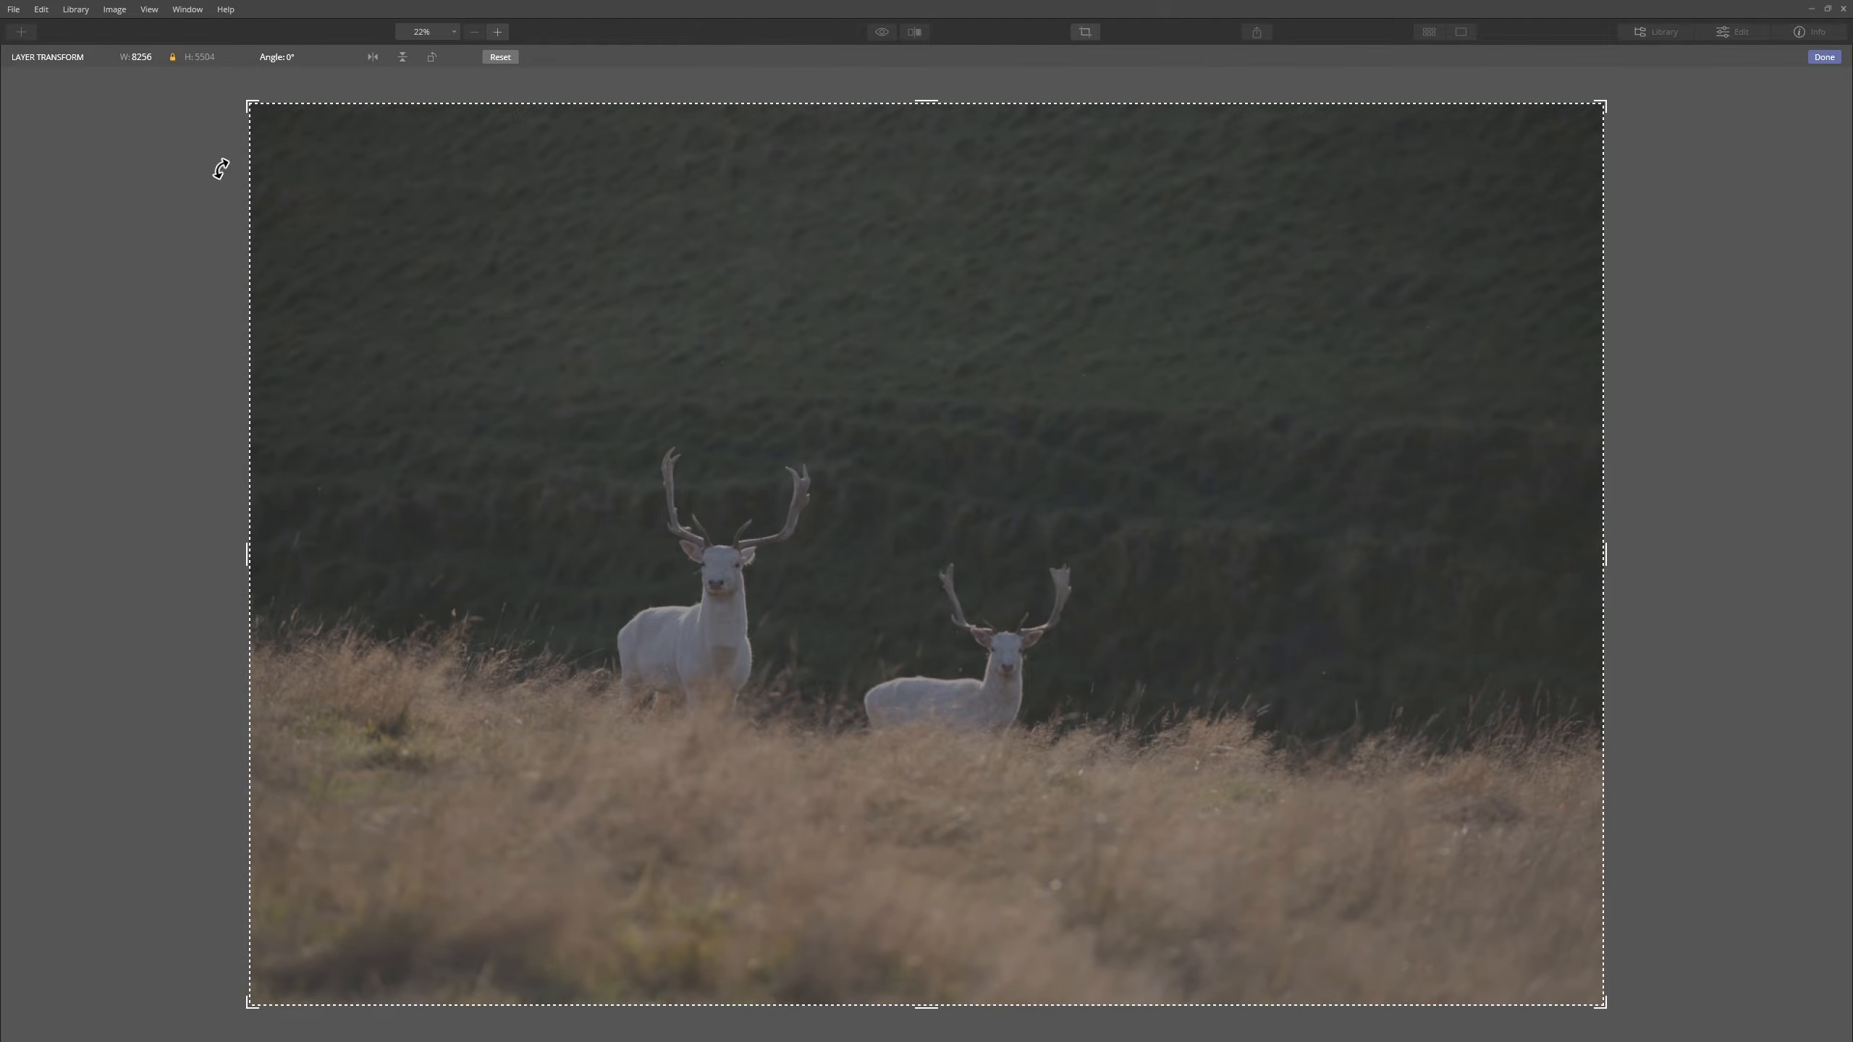
pyautogui.moveTo(1612, 103); pyautogui.dragTo(1205, 221)
pyautogui.moveTo(1374, 220); pyautogui.dragTo(1281, 298)
pyautogui.moveTo(815, 437); pyautogui.dragTo(951, 517)
pyautogui.moveTo(1149, 348); pyautogui.dragTo(1165, 401)
pyautogui.moveTo(846, 503)
pyautogui.mouseDown()
pyautogui.moveTo(831, 534)
pyautogui.moveTo(848, 529)
pyautogui.mouseUp()
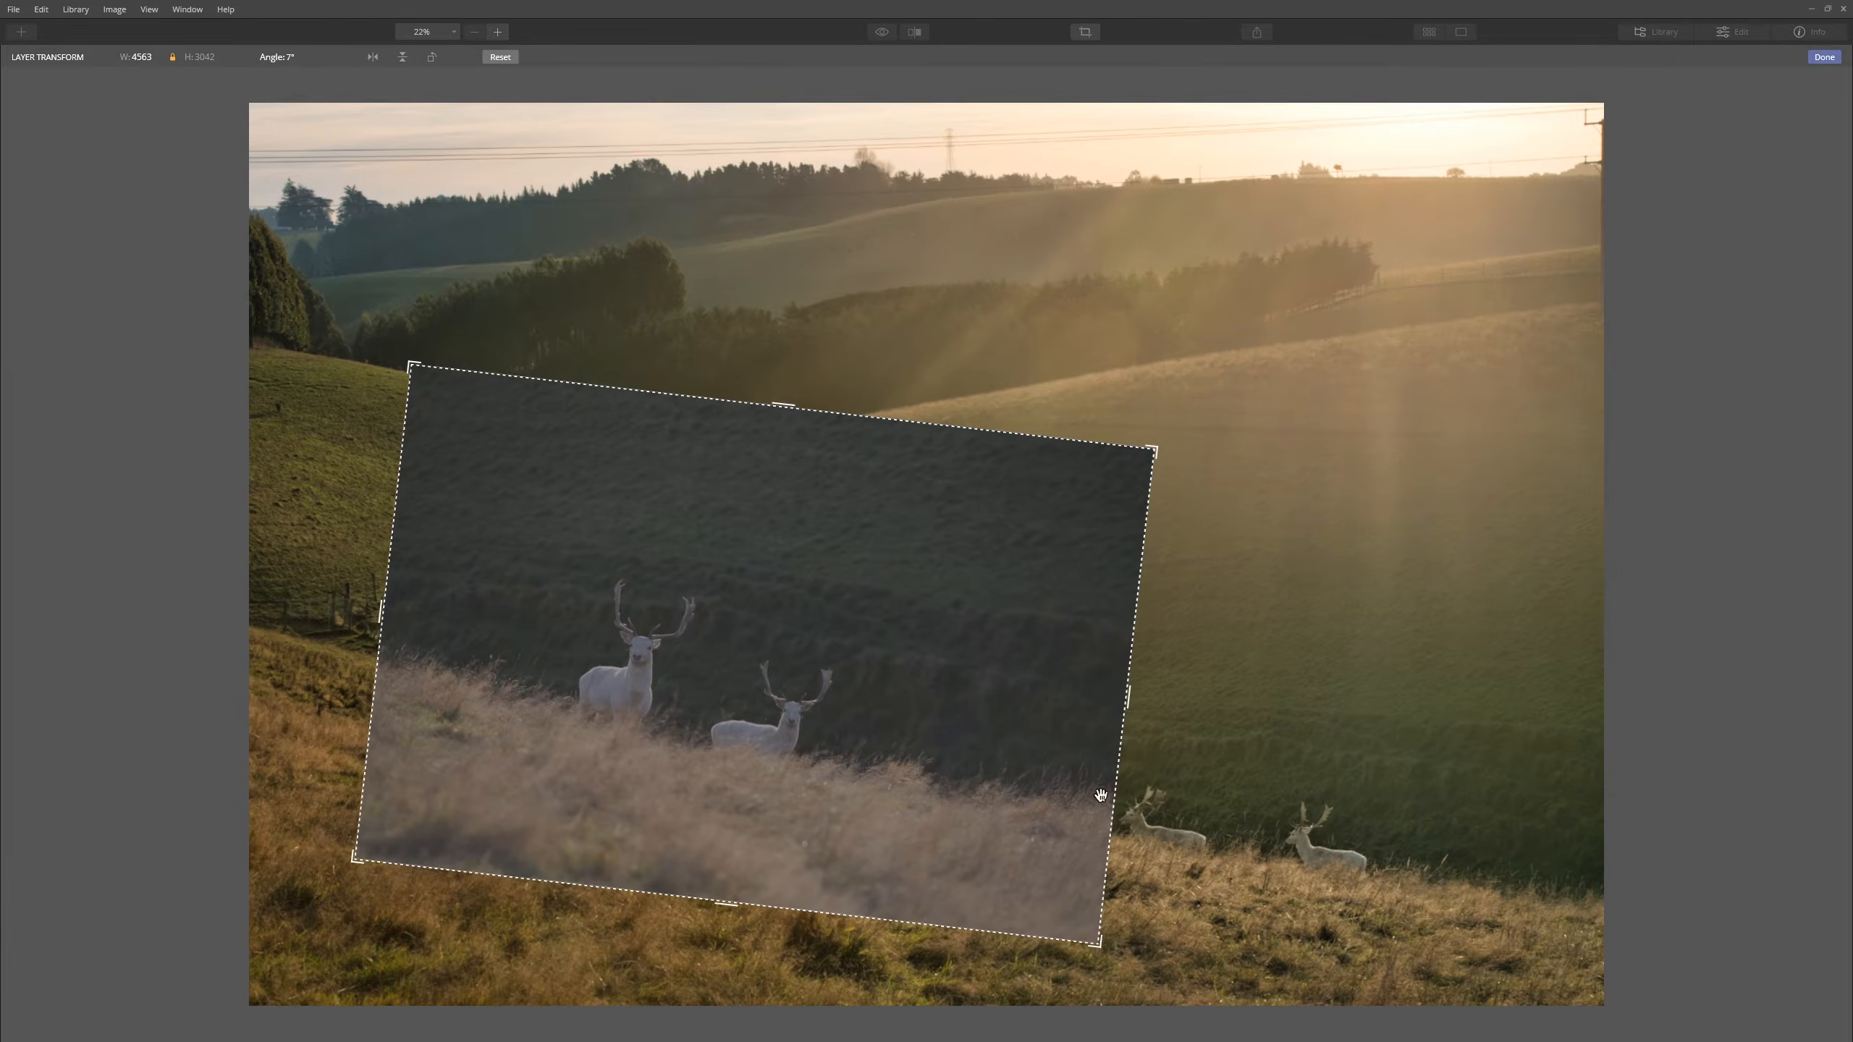
pyautogui.moveTo(746, 730); pyautogui.dragTo(733, 728)
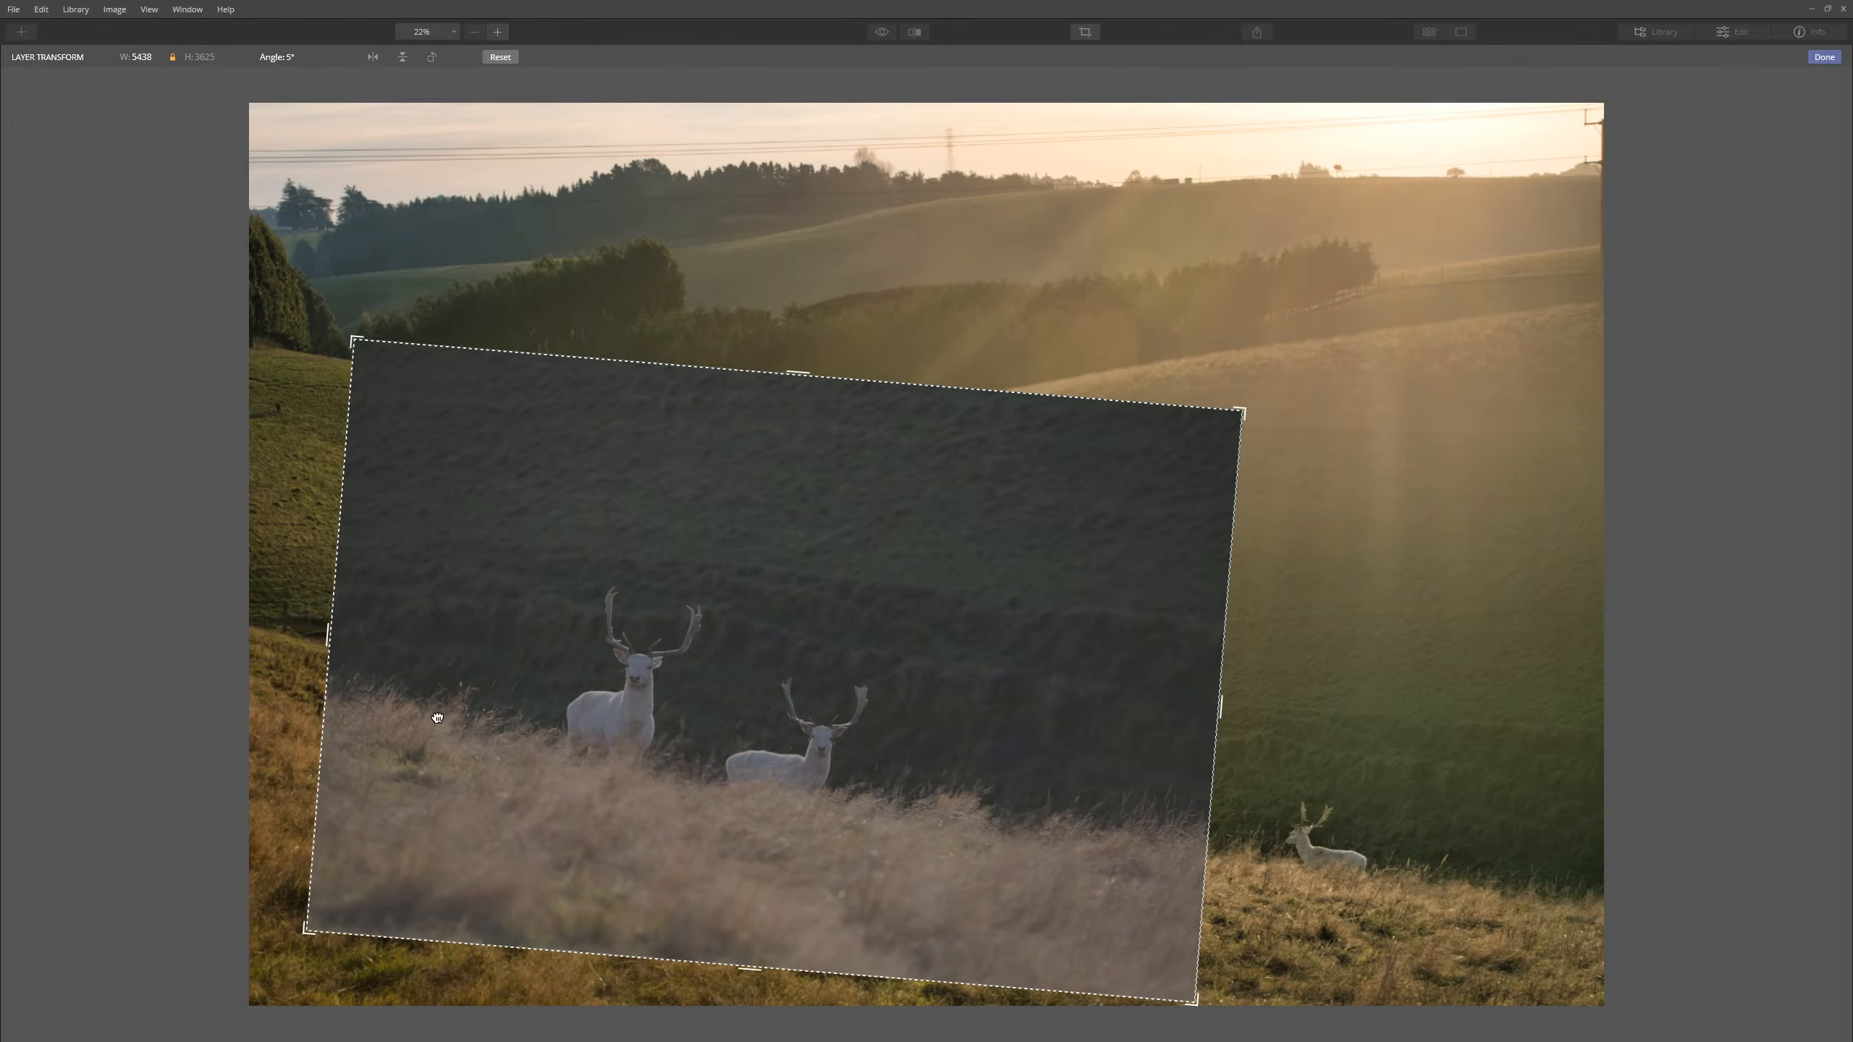
pyautogui.moveTo(438, 717); pyautogui.dragTo(428, 707)
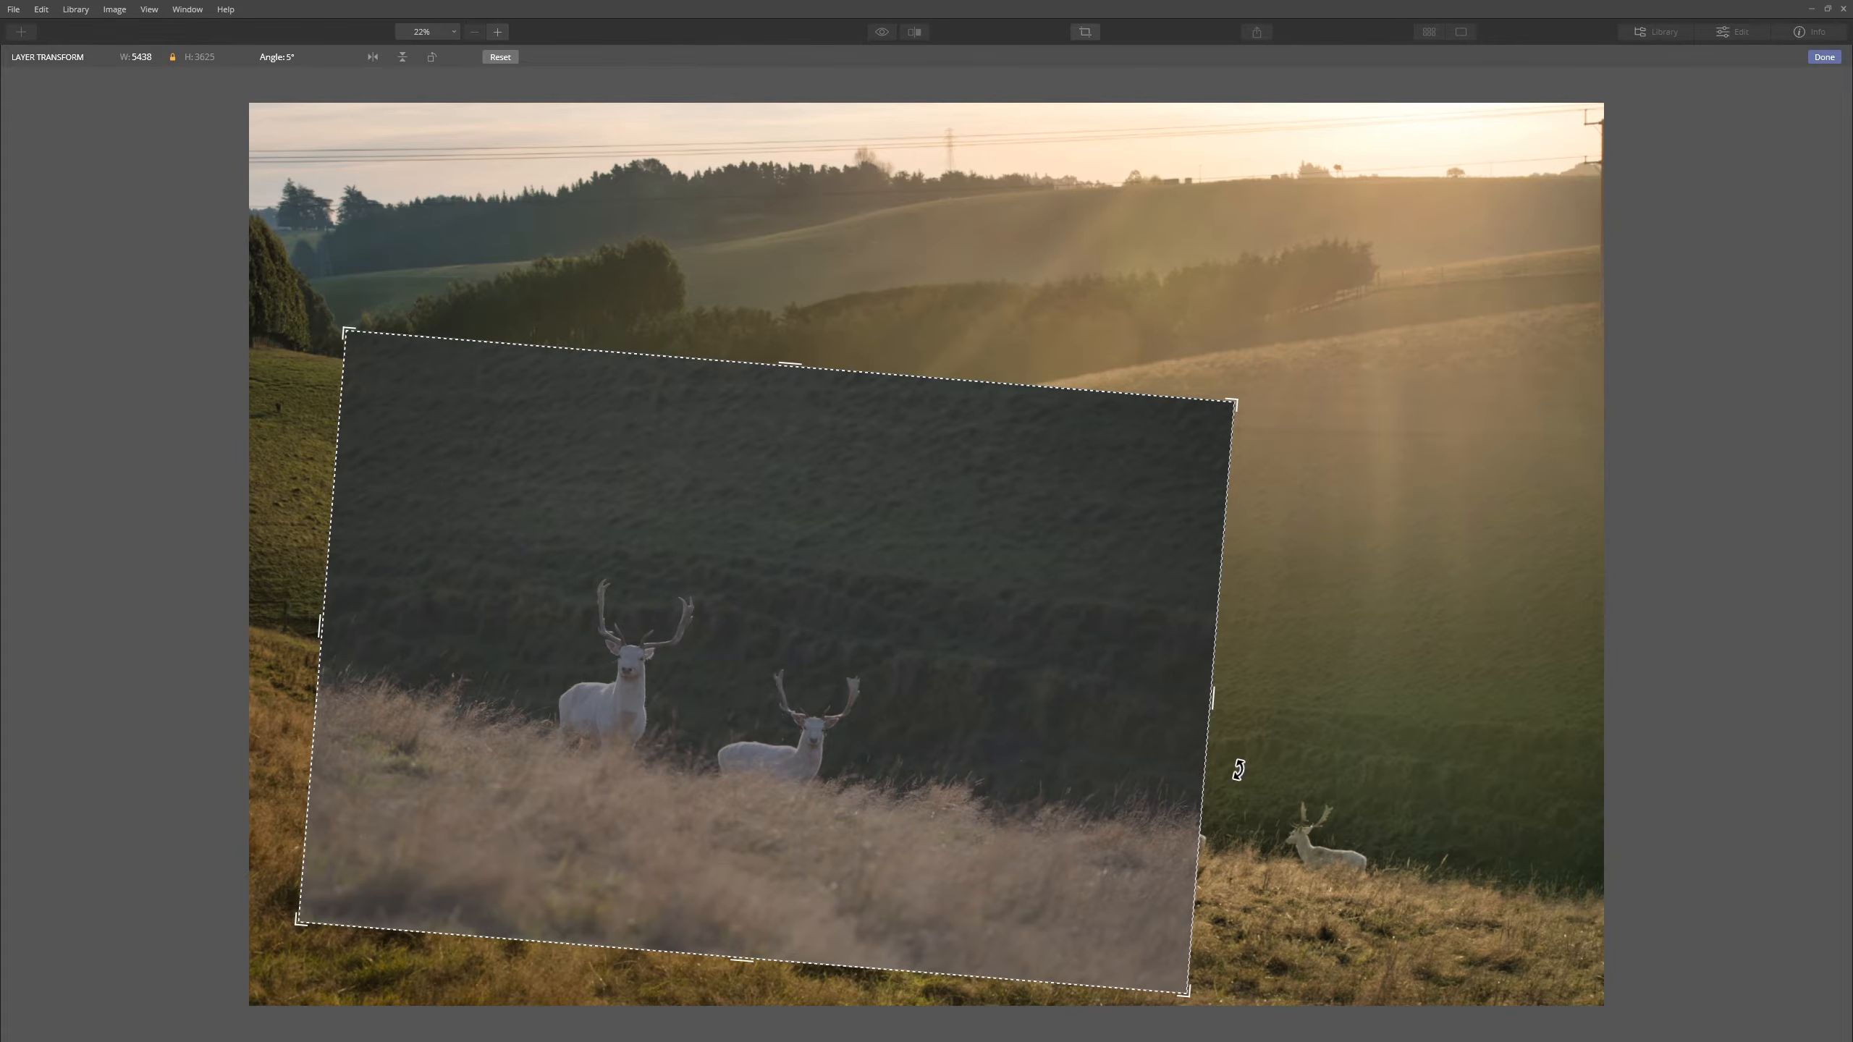
pyautogui.moveTo(1238, 770); pyautogui.dragTo(1246, 717)
# - Apply the transform, then enlarge the deer layer to 7600 × 5067 at 5° tilt
pyautogui.click(1828, 57)
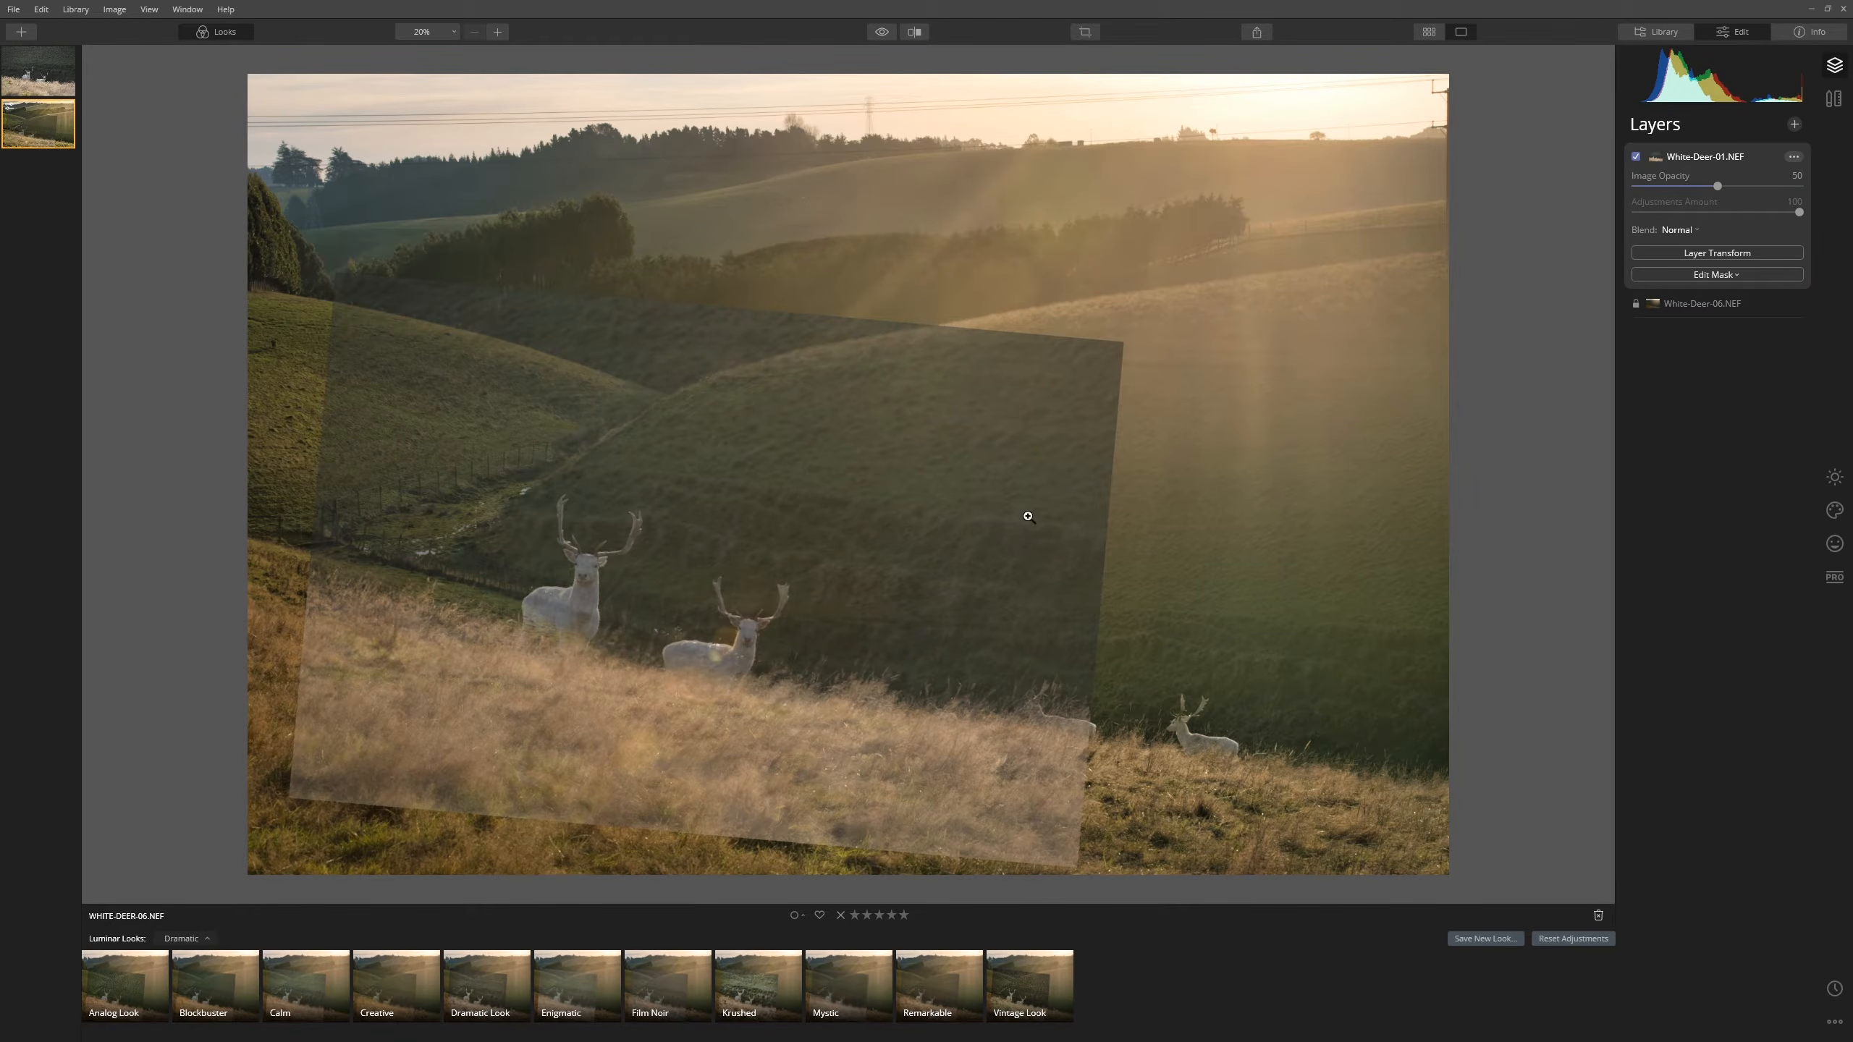
pyautogui.click(1746, 258)
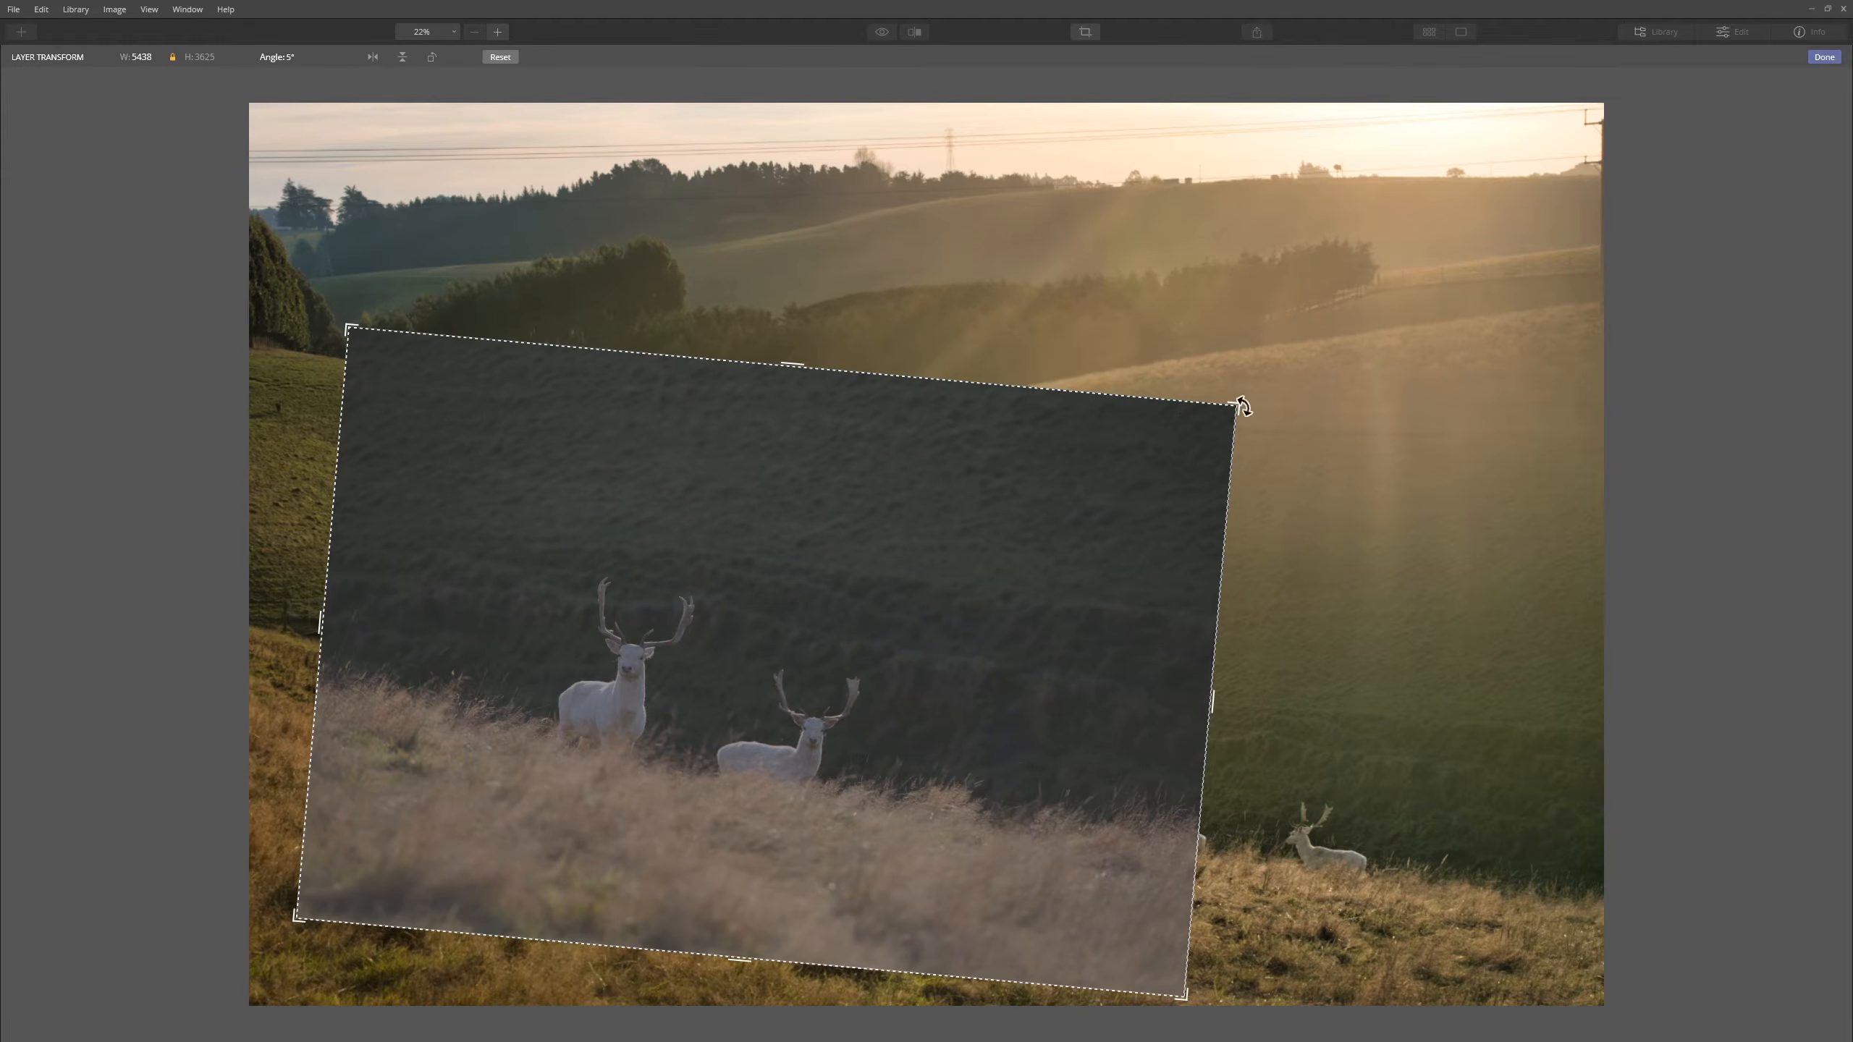
pyautogui.moveTo(1229, 412); pyautogui.dragTo(1444, 316)
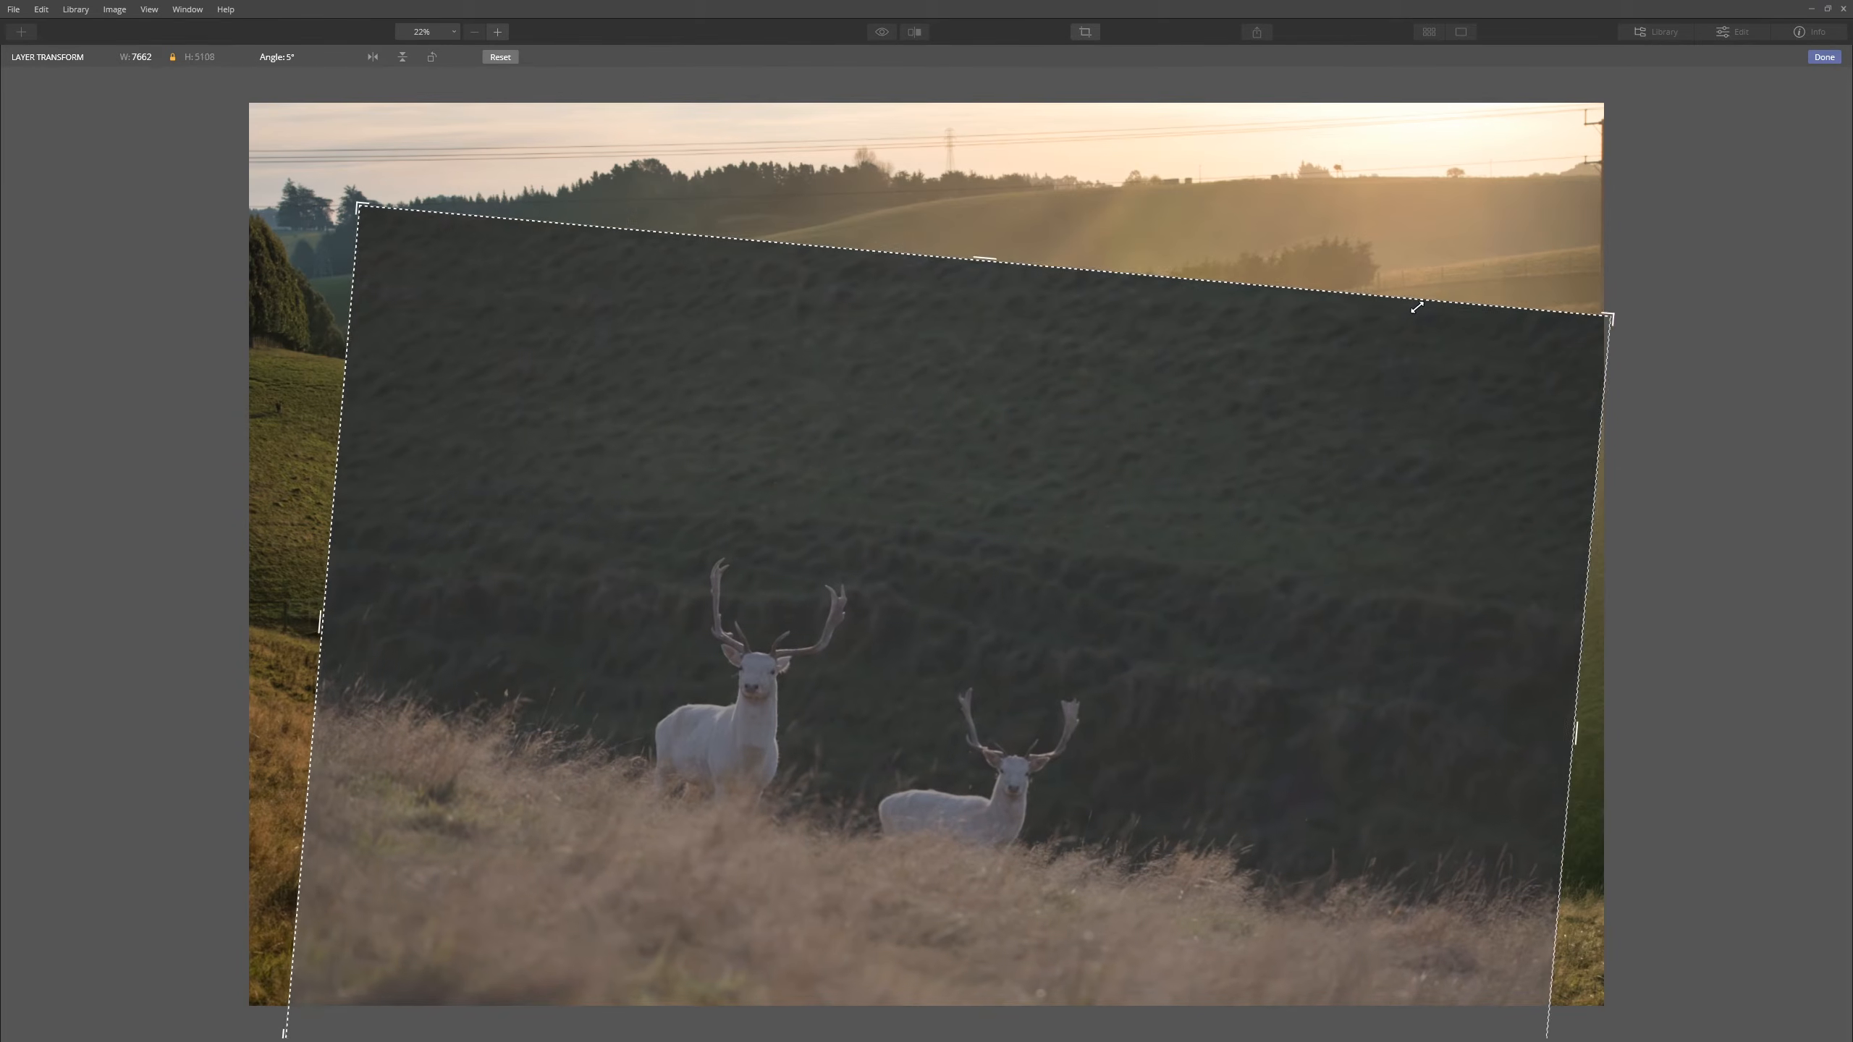
pyautogui.moveTo(1221, 439); pyautogui.dragTo(1131, 406)
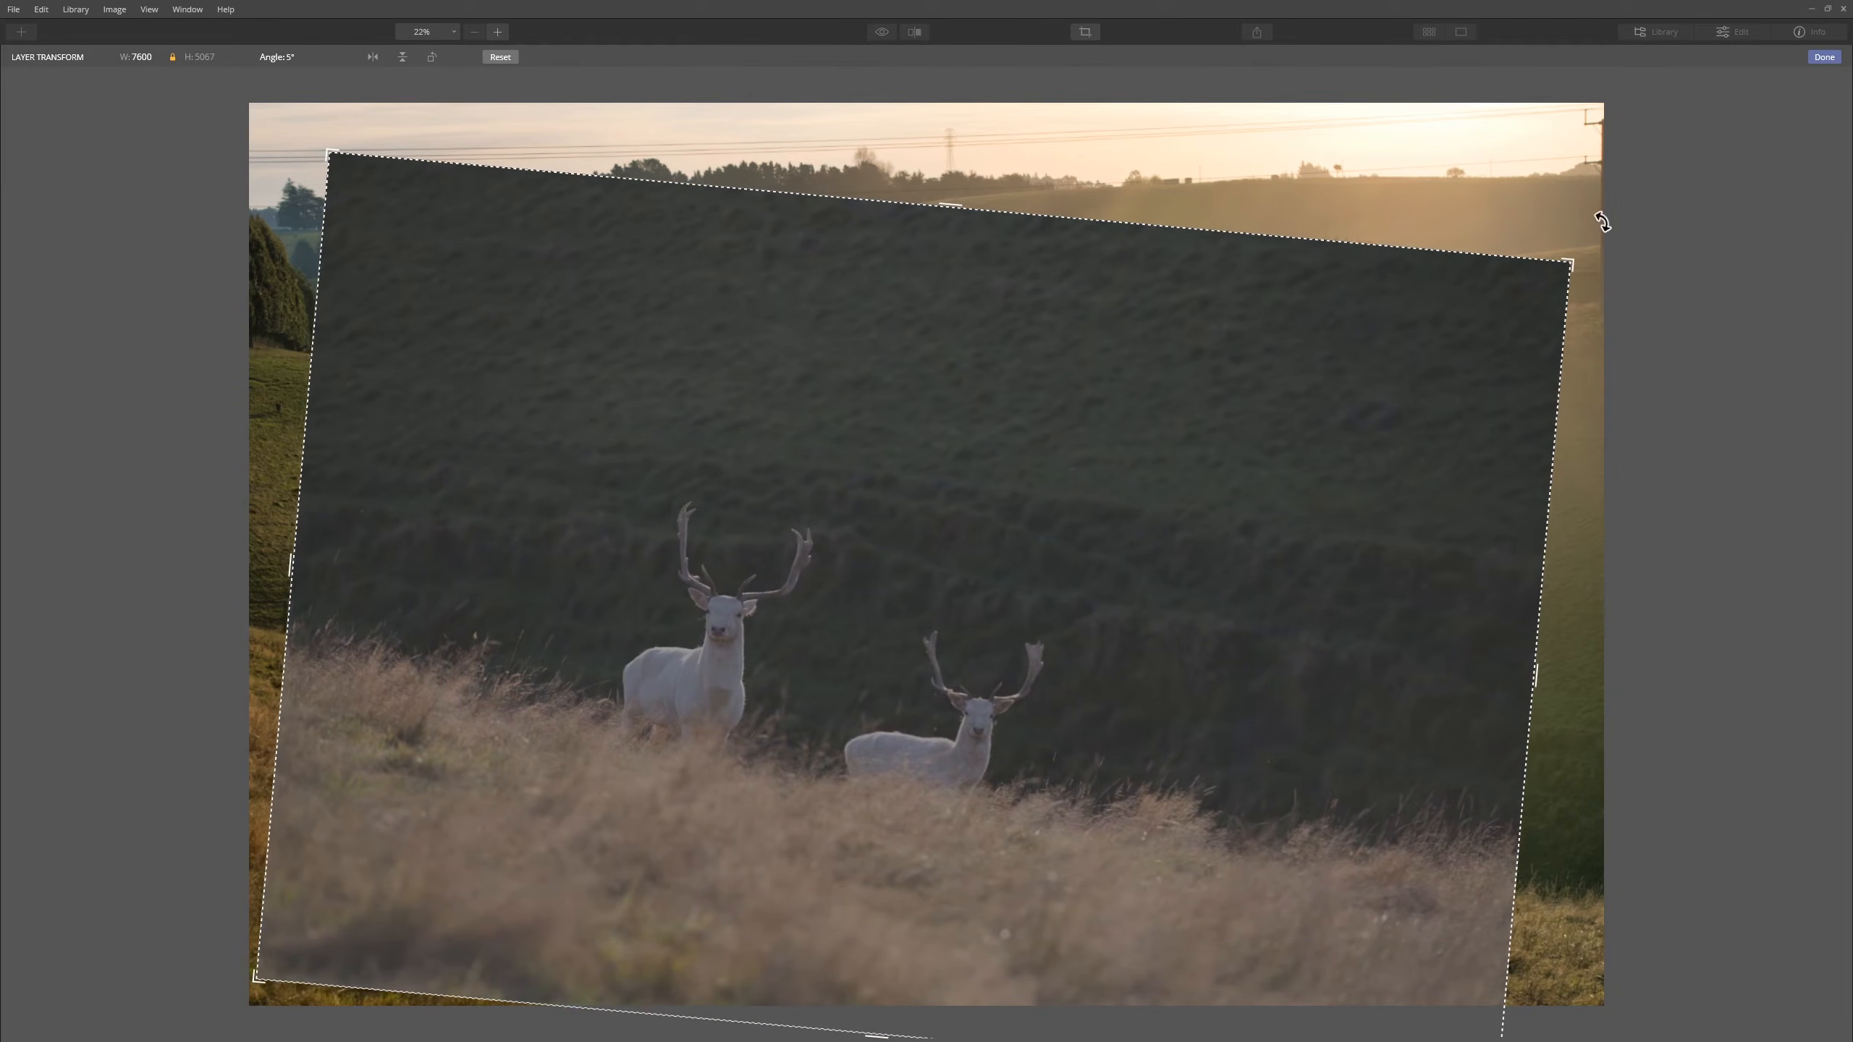
pyautogui.click(1823, 57)
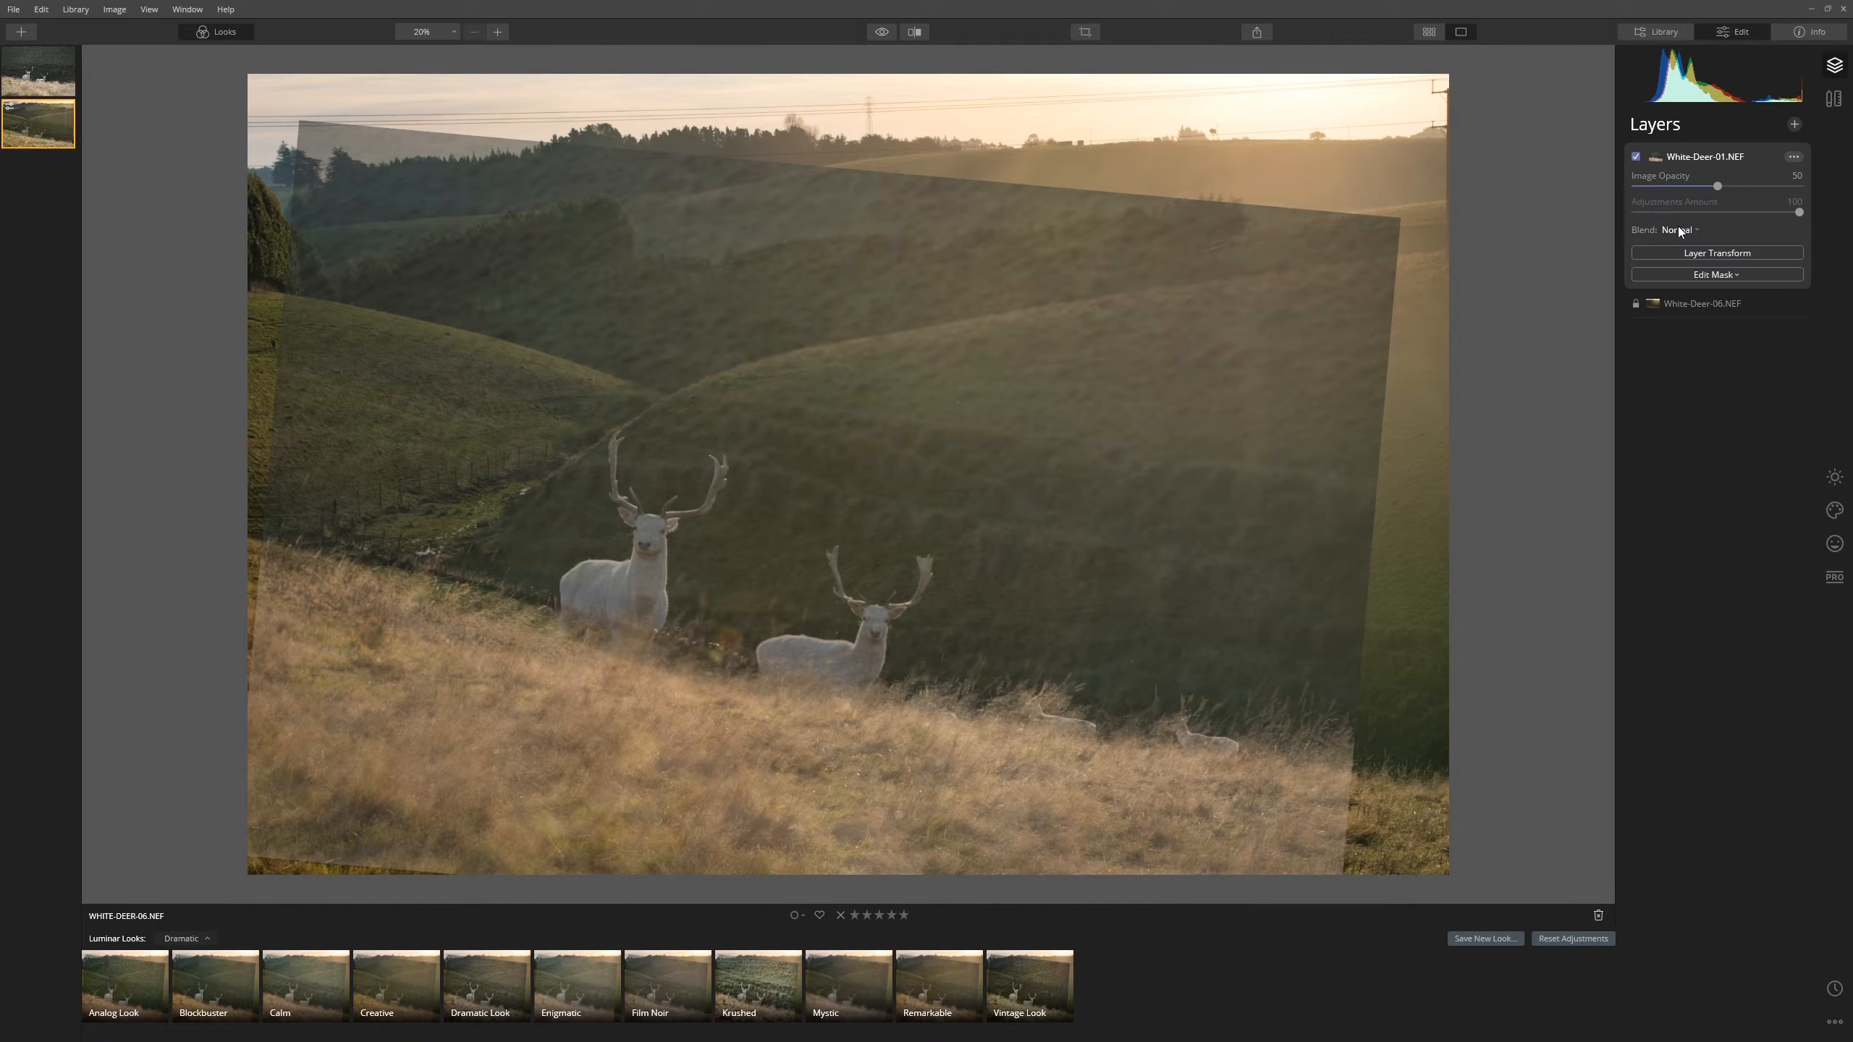
# - Return the deer layer to Image Opacity 100 and choose Brush for its mask
pyautogui.moveTo(1717, 186); pyautogui.dragTo(1799, 186)
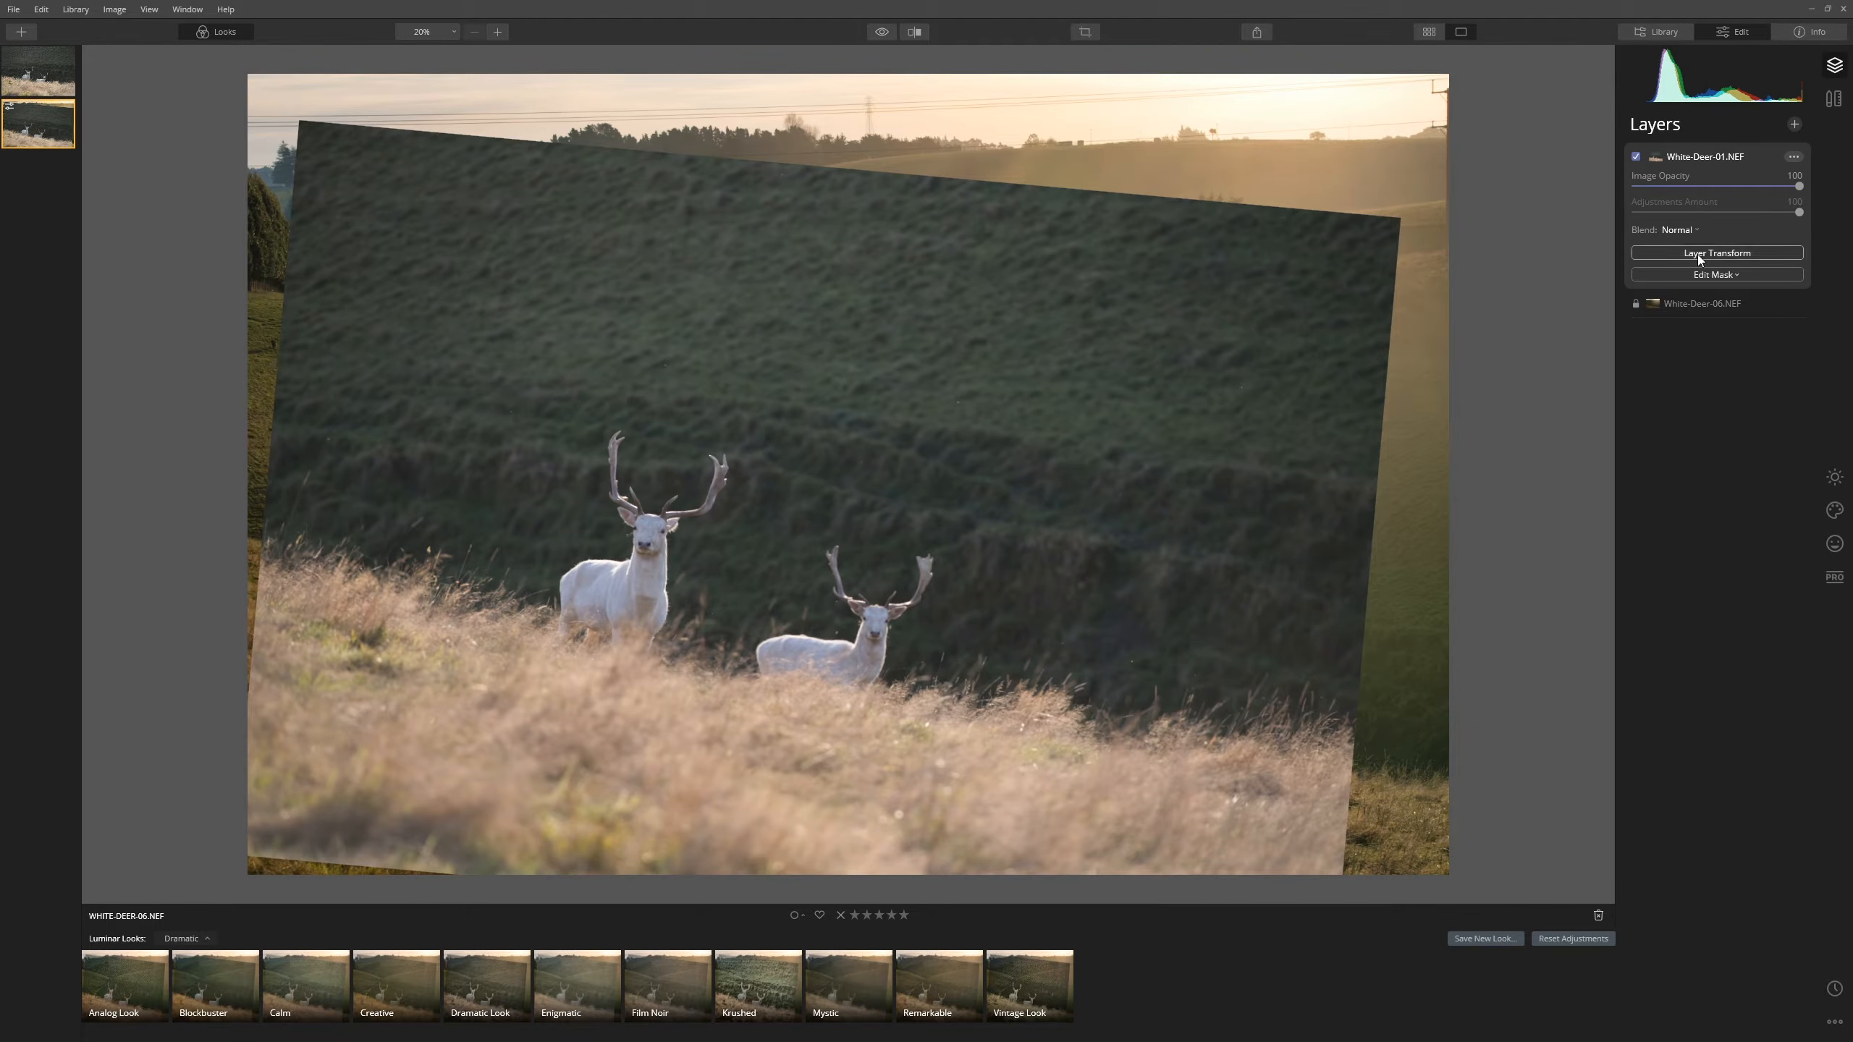
pyautogui.click(1723, 278)
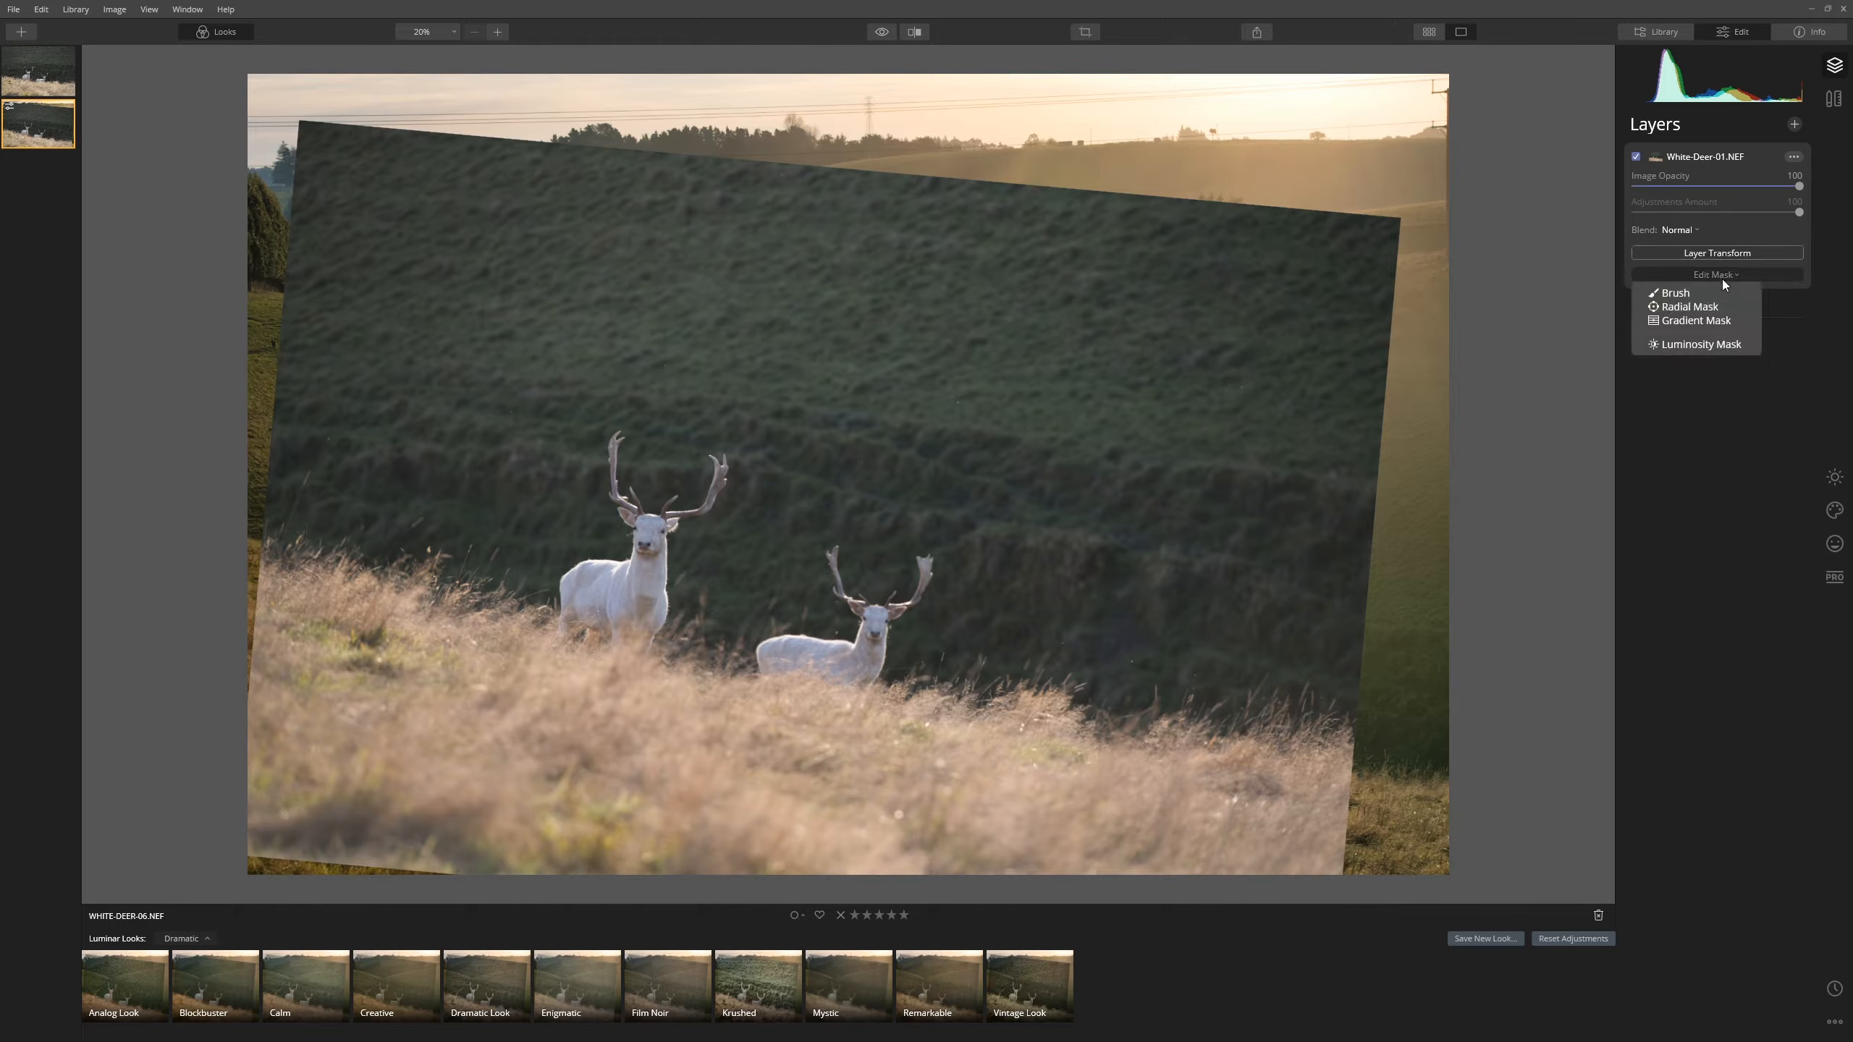
pyautogui.click(1662, 296)
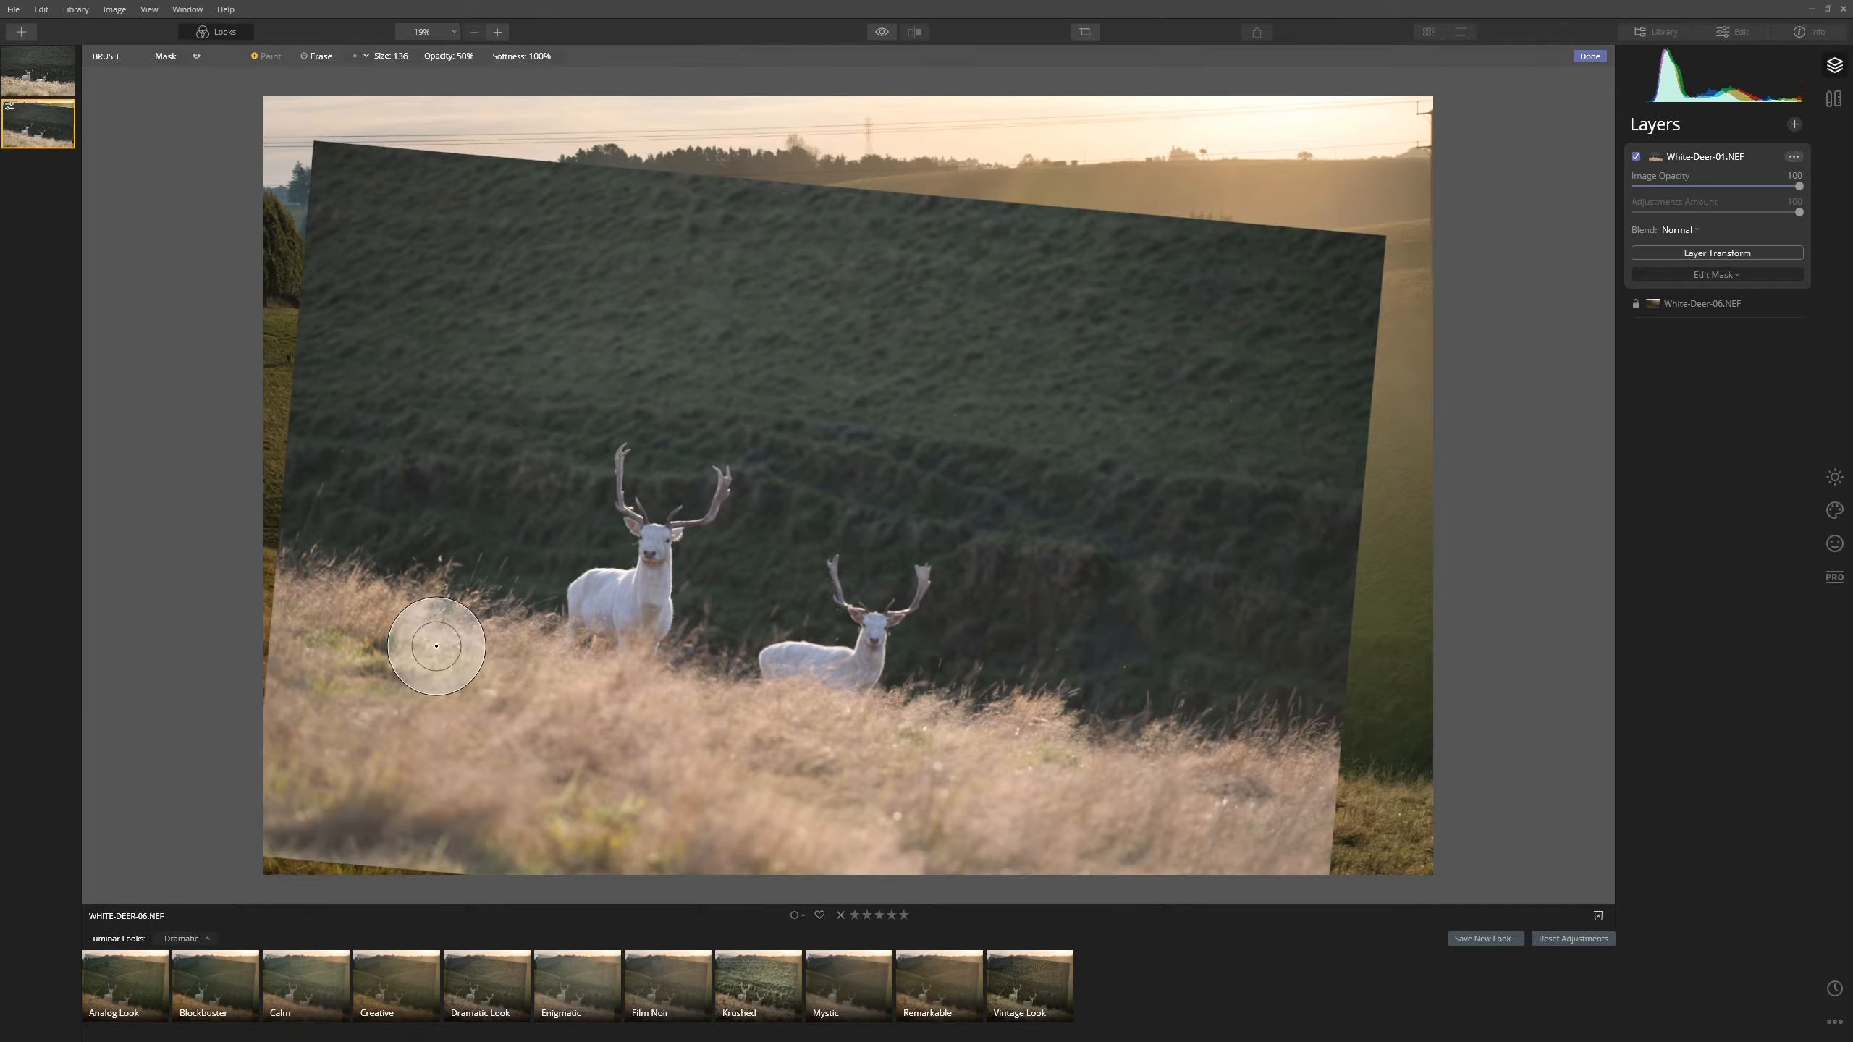
# - Paint the deer layer's mask in around the deer, grass and fog
pyautogui.scroll(4, 446, 655)
pyautogui.moveTo(408, 644)
pyautogui.mouseDown()
pyautogui.moveTo(888, 765)
pyautogui.moveTo(740, 718)
pyautogui.moveTo(805, 743)
pyautogui.moveTo(775, 740)
pyautogui.moveTo(824, 648)
pyautogui.moveTo(867, 660)
pyautogui.moveTo(879, 636)
pyautogui.moveTo(885, 657)
pyautogui.moveTo(882, 578)
pyautogui.moveTo(850, 627)
pyautogui.moveTo(804, 620)
pyautogui.moveTo(807, 680)
pyautogui.moveTo(632, 620)
pyautogui.moveTo(642, 555)
pyautogui.moveTo(692, 522)
pyautogui.moveTo(648, 603)
pyautogui.moveTo(614, 580)
pyautogui.moveTo(637, 513)
pyautogui.mouseUp()
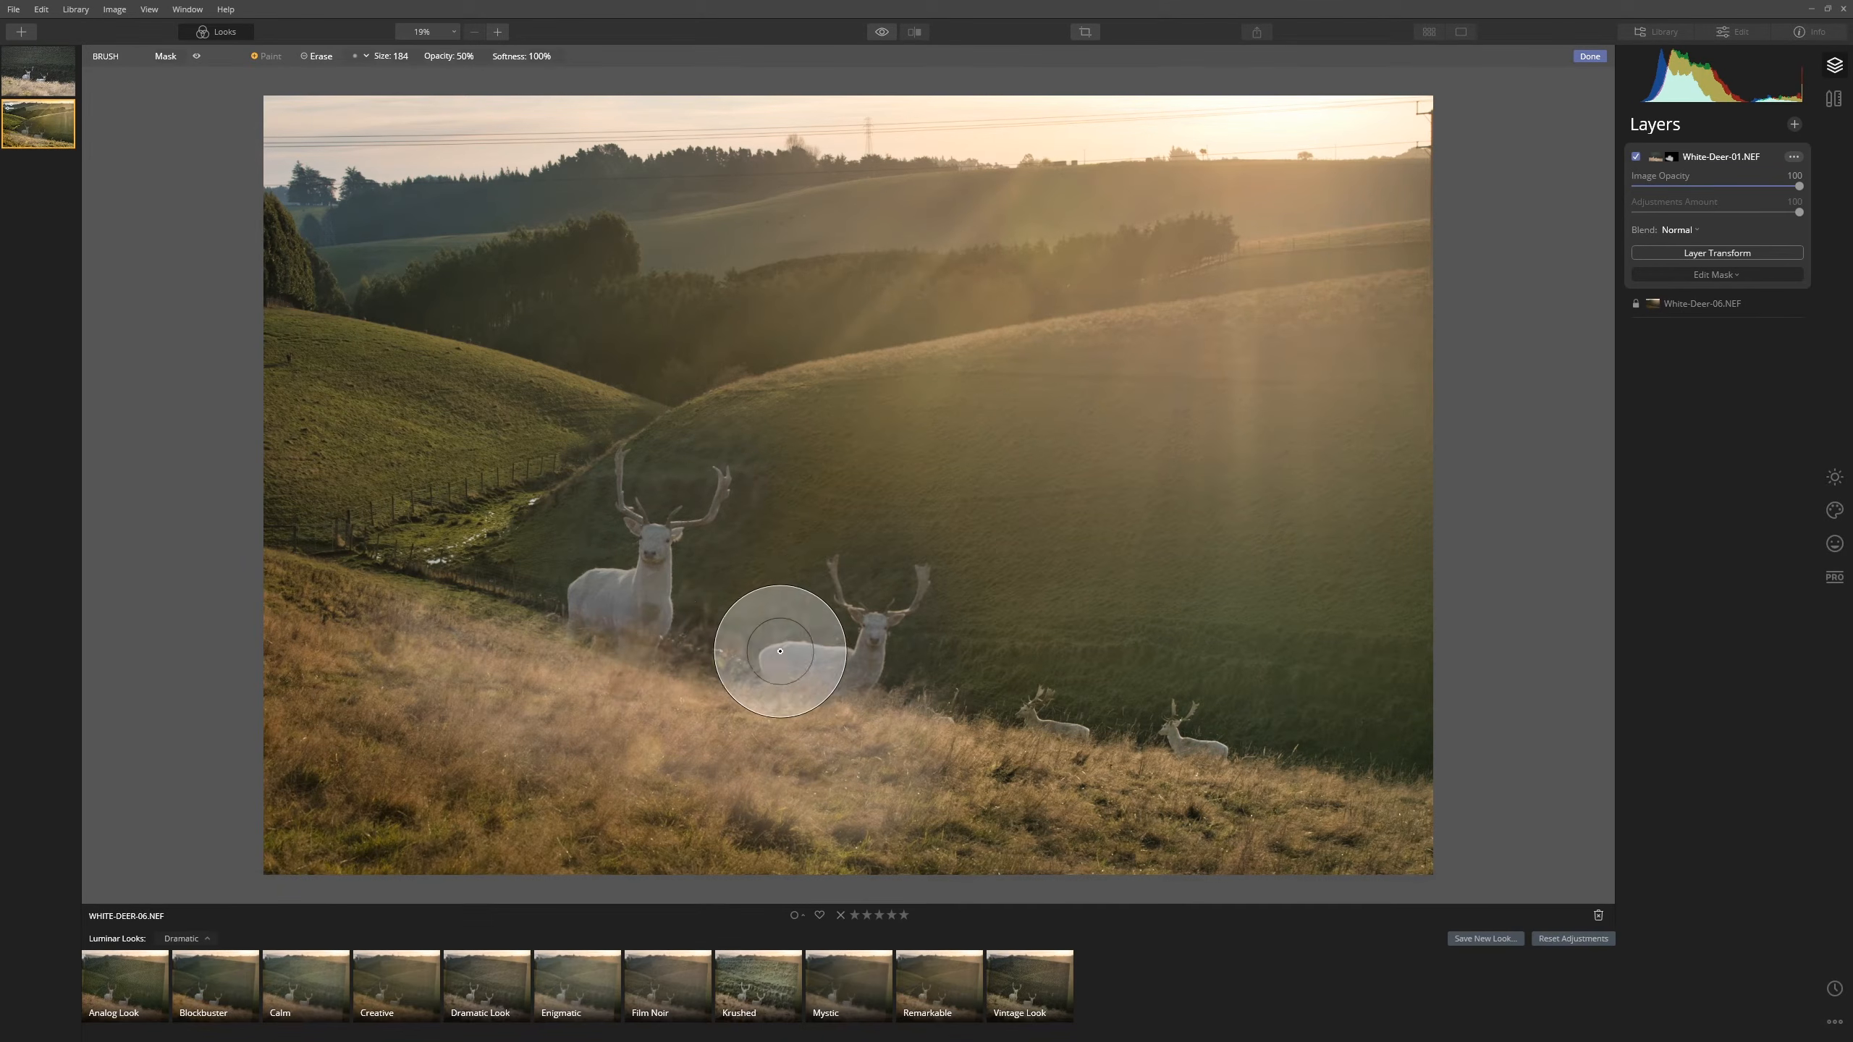
pyautogui.scroll(-4, 500, 641)
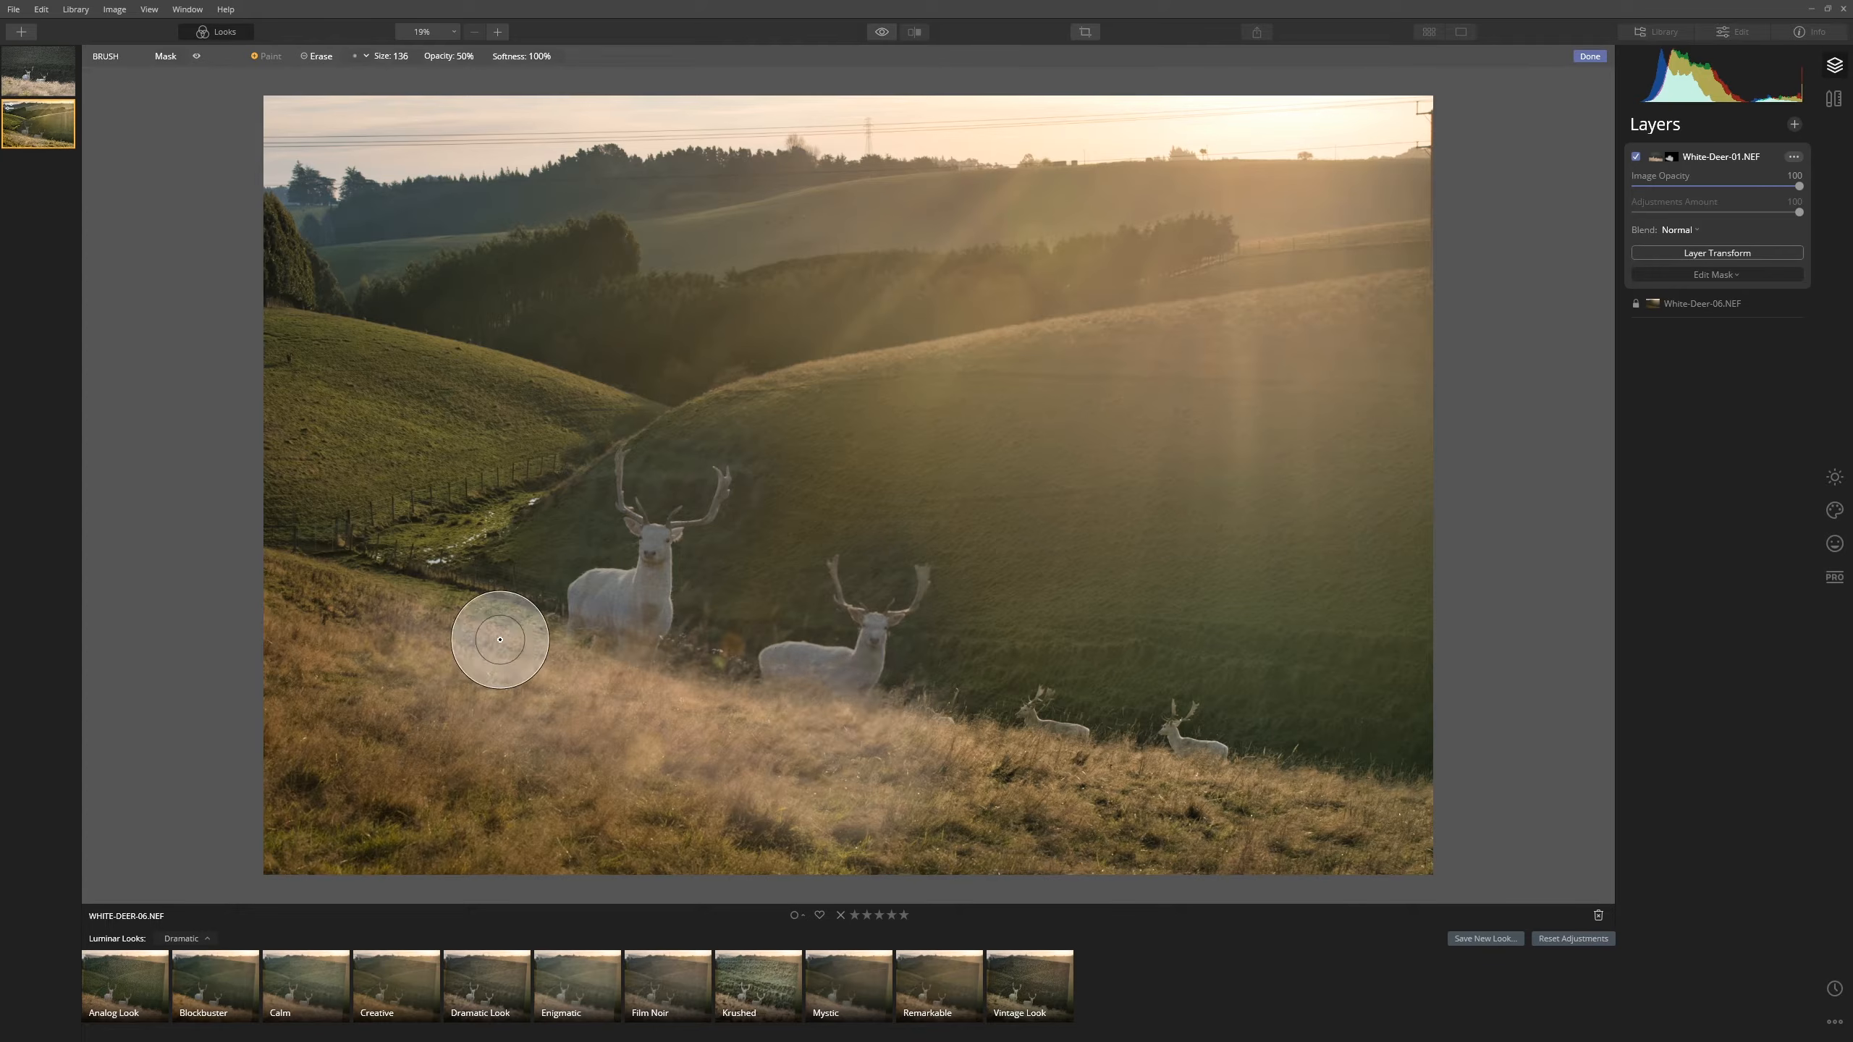
pyautogui.scroll(-3, 590, 666)
pyautogui.scroll(-1, 500, 634)
pyautogui.moveTo(500, 634)
pyautogui.mouseDown()
pyautogui.moveTo(727, 696)
pyautogui.moveTo(556, 620)
pyautogui.moveTo(783, 711)
pyautogui.moveTo(716, 687)
pyautogui.moveTo(817, 696)
pyautogui.moveTo(786, 684)
pyautogui.moveTo(839, 665)
pyautogui.moveTo(865, 625)
pyautogui.moveTo(871, 735)
pyautogui.moveTo(922, 723)
pyautogui.moveTo(807, 749)
pyautogui.moveTo(845, 734)
pyautogui.moveTo(1068, 774)
pyautogui.moveTo(447, 621)
pyautogui.mouseUp()
pyautogui.moveTo(598, 660)
pyautogui.mouseDown()
pyautogui.moveTo(610, 594)
pyautogui.moveTo(648, 586)
pyautogui.moveTo(616, 646)
pyautogui.moveTo(733, 699)
pyautogui.moveTo(814, 697)
pyautogui.moveTo(893, 744)
pyautogui.moveTo(894, 727)
pyautogui.moveTo(1008, 761)
pyautogui.mouseUp()
pyautogui.moveTo(753, 707)
pyautogui.mouseDown()
pyautogui.moveTo(770, 667)
pyautogui.moveTo(772, 689)
pyautogui.moveTo(871, 652)
pyautogui.moveTo(811, 687)
pyautogui.moveTo(527, 692)
pyautogui.moveTo(484, 643)
pyautogui.moveTo(426, 637)
pyautogui.moveTo(666, 702)
pyautogui.moveTo(703, 691)
pyautogui.moveTo(838, 735)
pyautogui.moveTo(875, 717)
pyautogui.moveTo(1048, 761)
pyautogui.moveTo(740, 708)
pyautogui.moveTo(809, 696)
pyautogui.mouseUp()
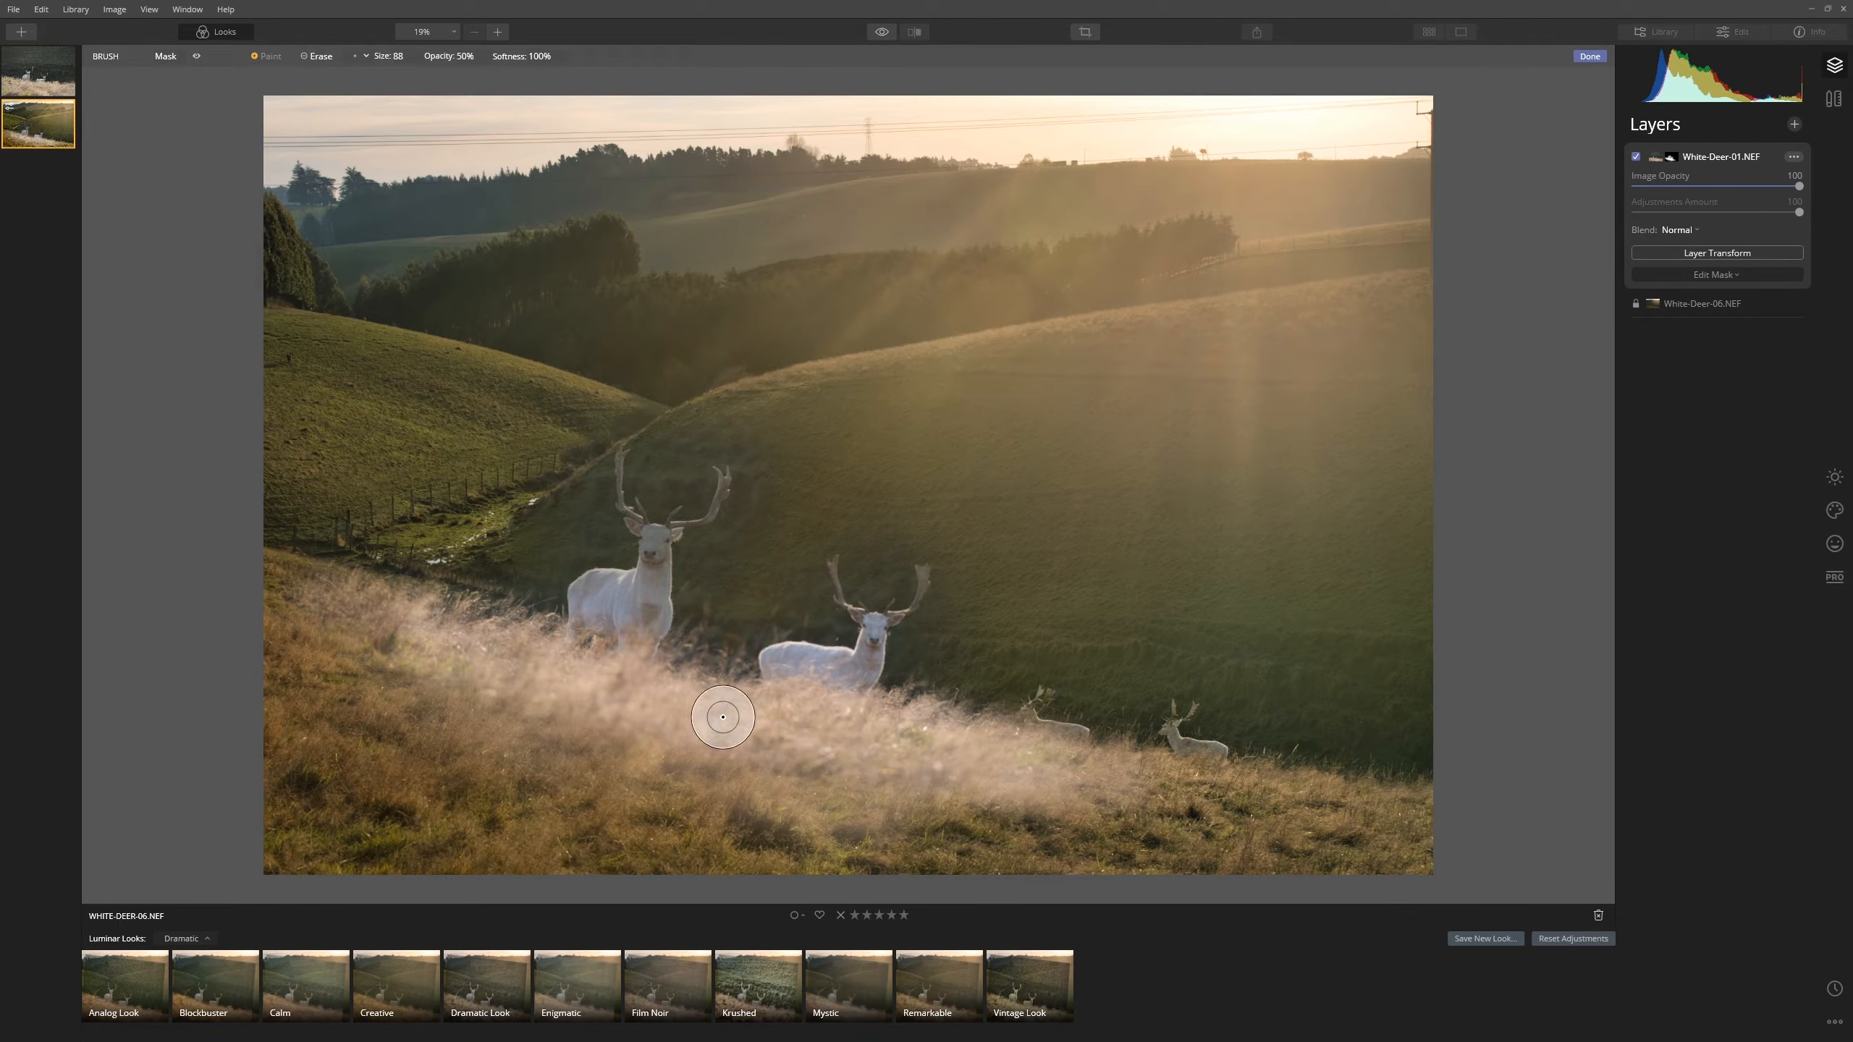
pyautogui.moveTo(660, 550); pyautogui.dragTo(657, 546)
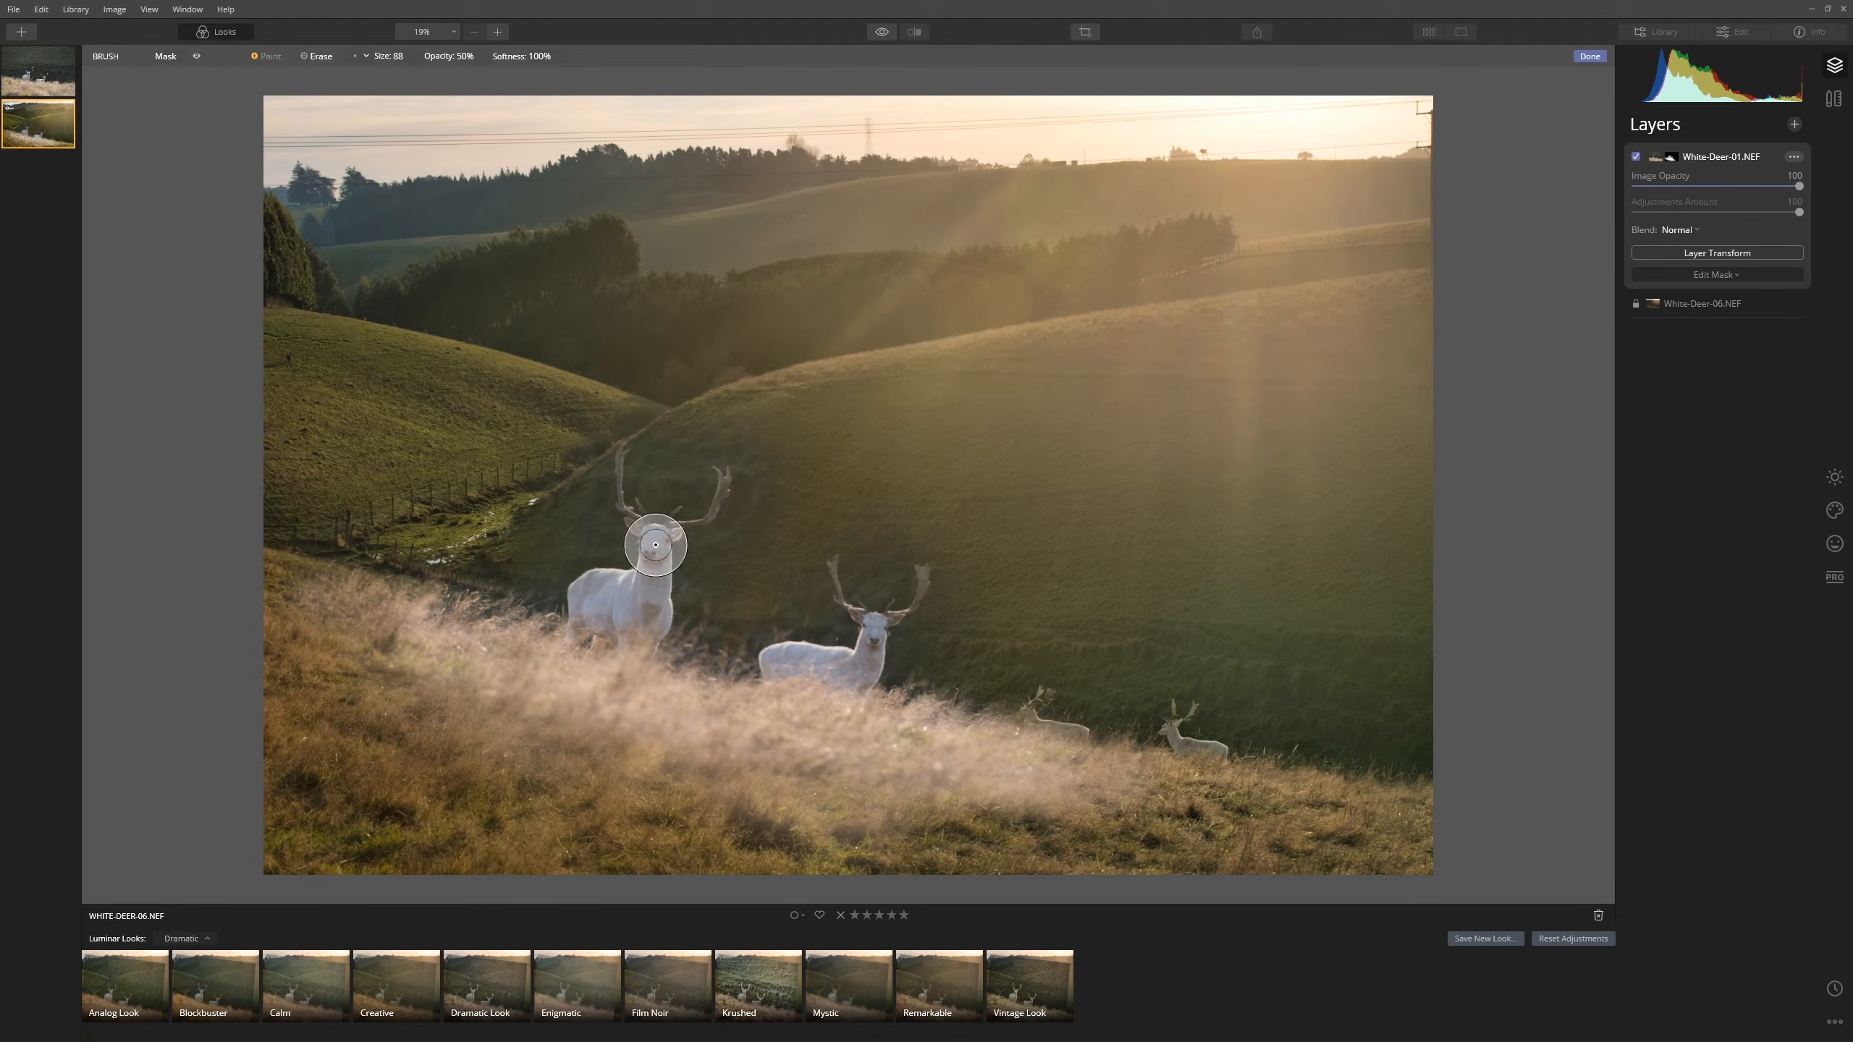
pyautogui.moveTo(599, 605)
pyautogui.mouseDown()
pyautogui.moveTo(593, 654)
pyautogui.moveTo(580, 642)
pyautogui.mouseUp()
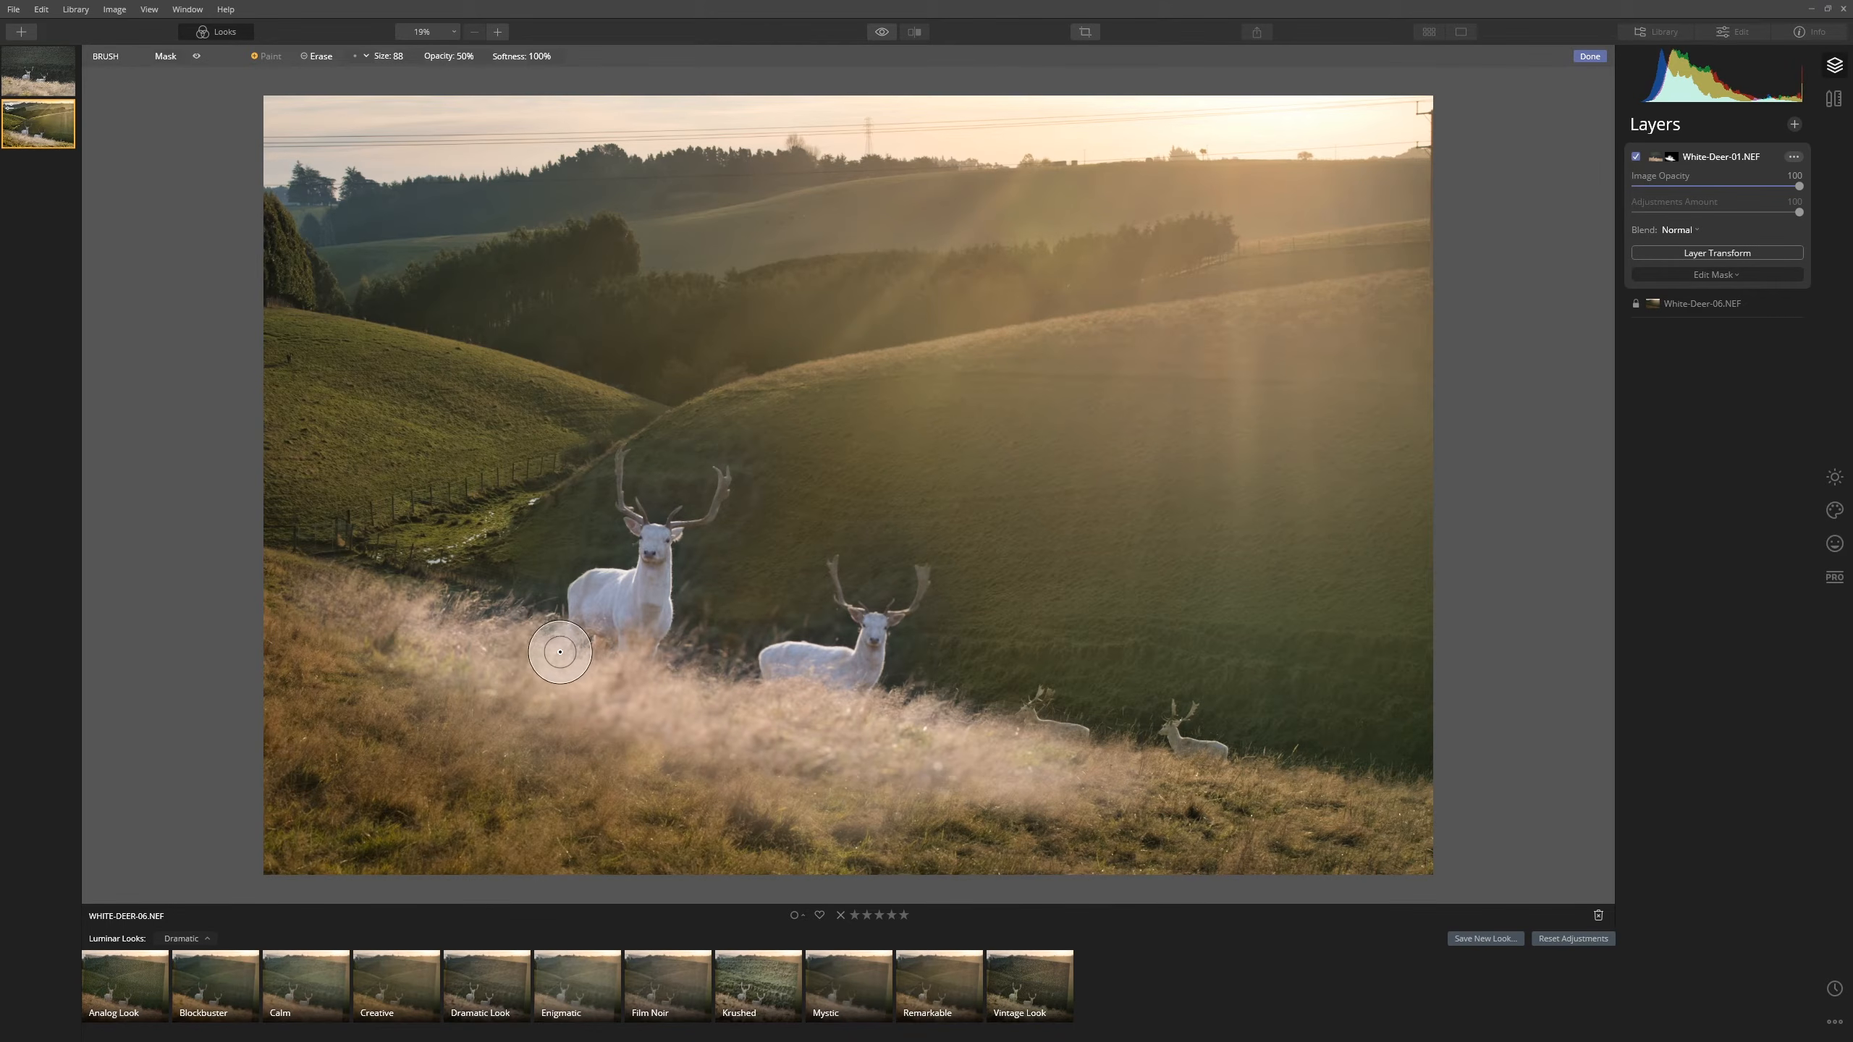
pyautogui.moveTo(881, 740)
pyautogui.mouseDown()
pyautogui.moveTo(935, 749)
pyautogui.moveTo(868, 741)
pyautogui.mouseUp()
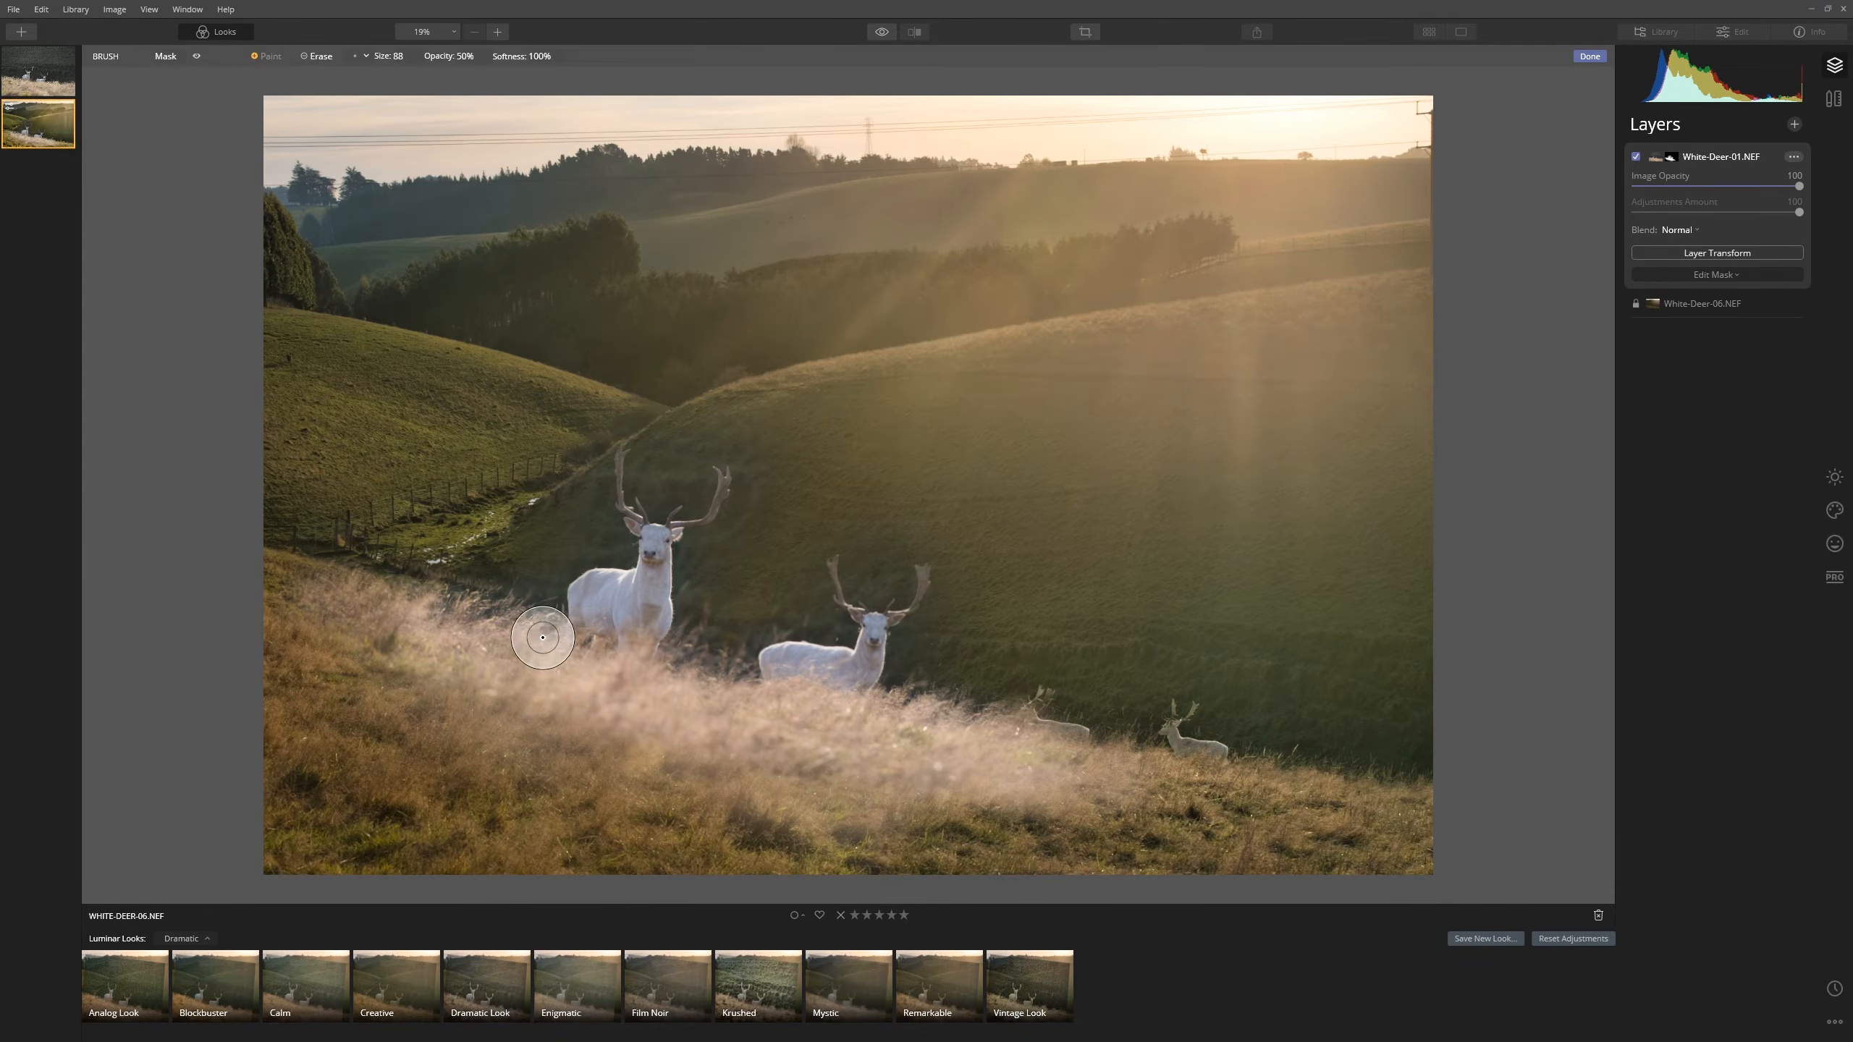
# - Enlarge the brush to 280, paint light fog across the grass, and set opacity to 21%
pyautogui.press(']')
pyautogui.press(']')
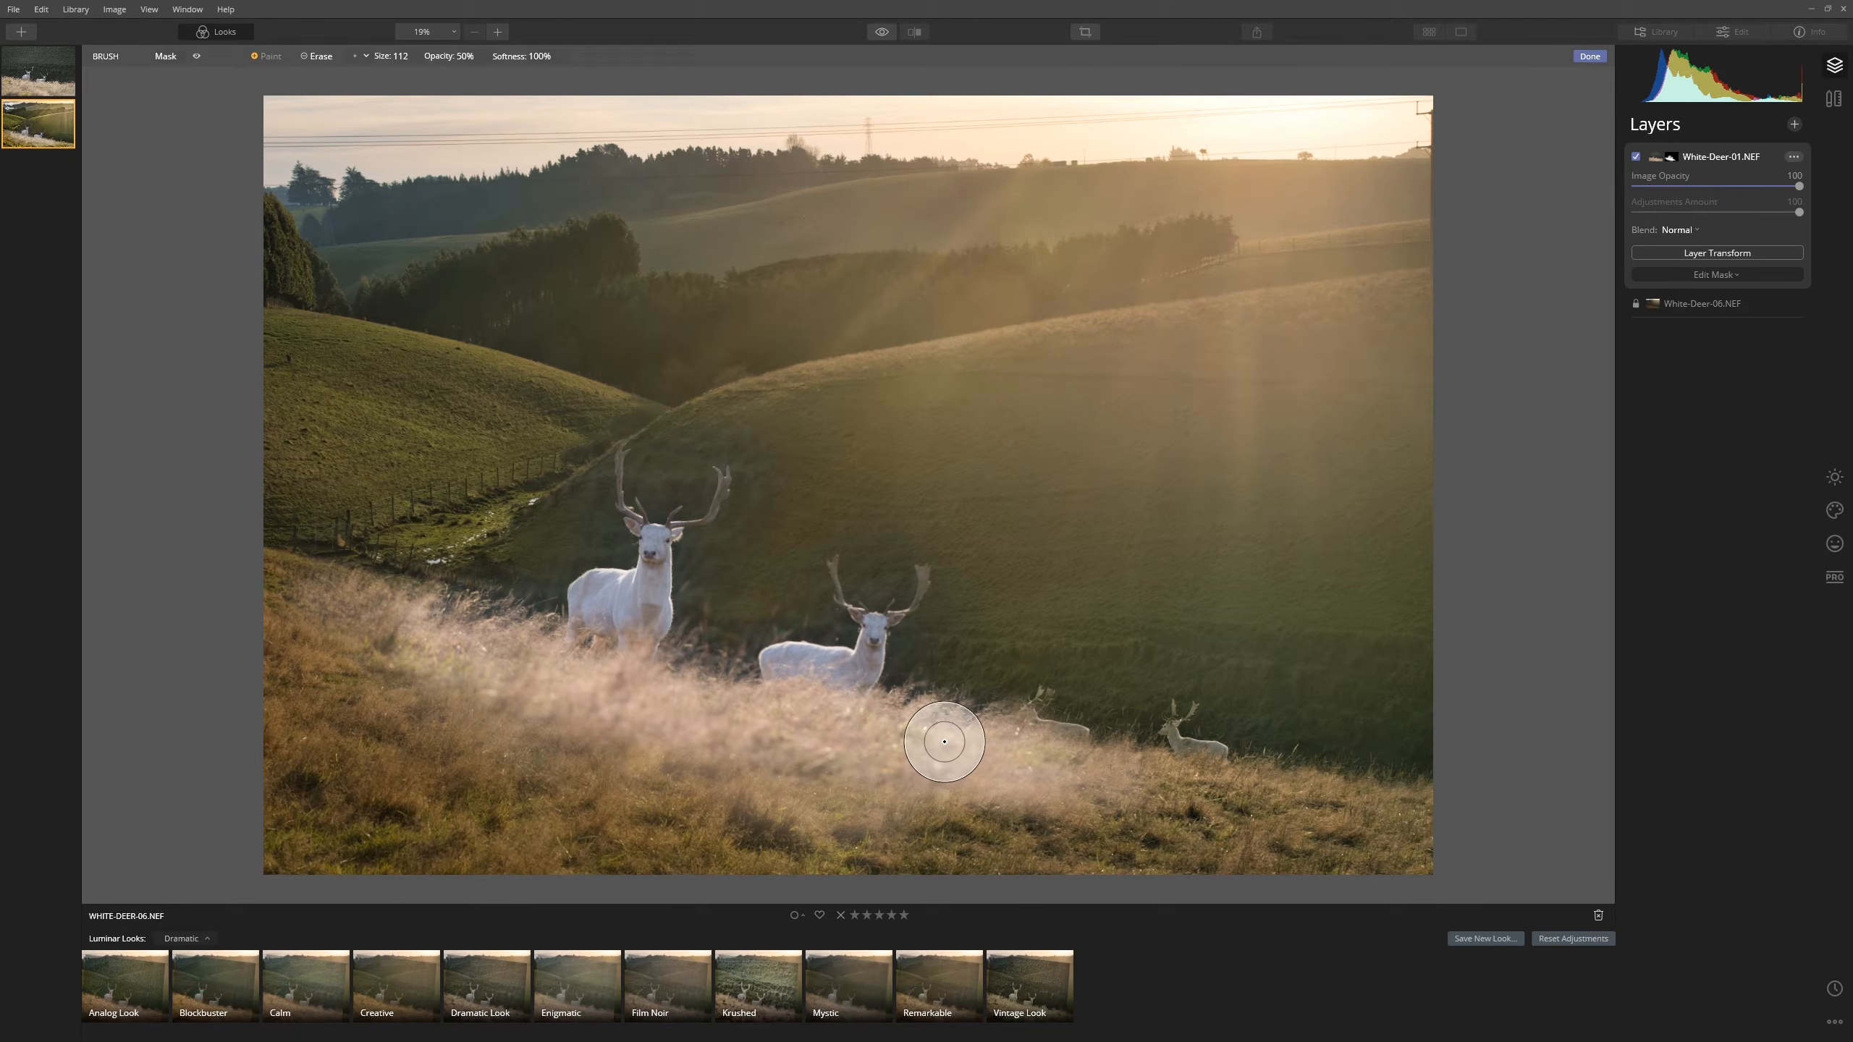
pyautogui.press(']')
pyautogui.press(']')
pyautogui.press(']')
pyautogui.moveTo(541, 678)
pyautogui.mouseDown()
pyautogui.moveTo(984, 775)
pyautogui.moveTo(845, 774)
pyautogui.moveTo(745, 730)
pyautogui.moveTo(674, 737)
pyautogui.mouseUp()
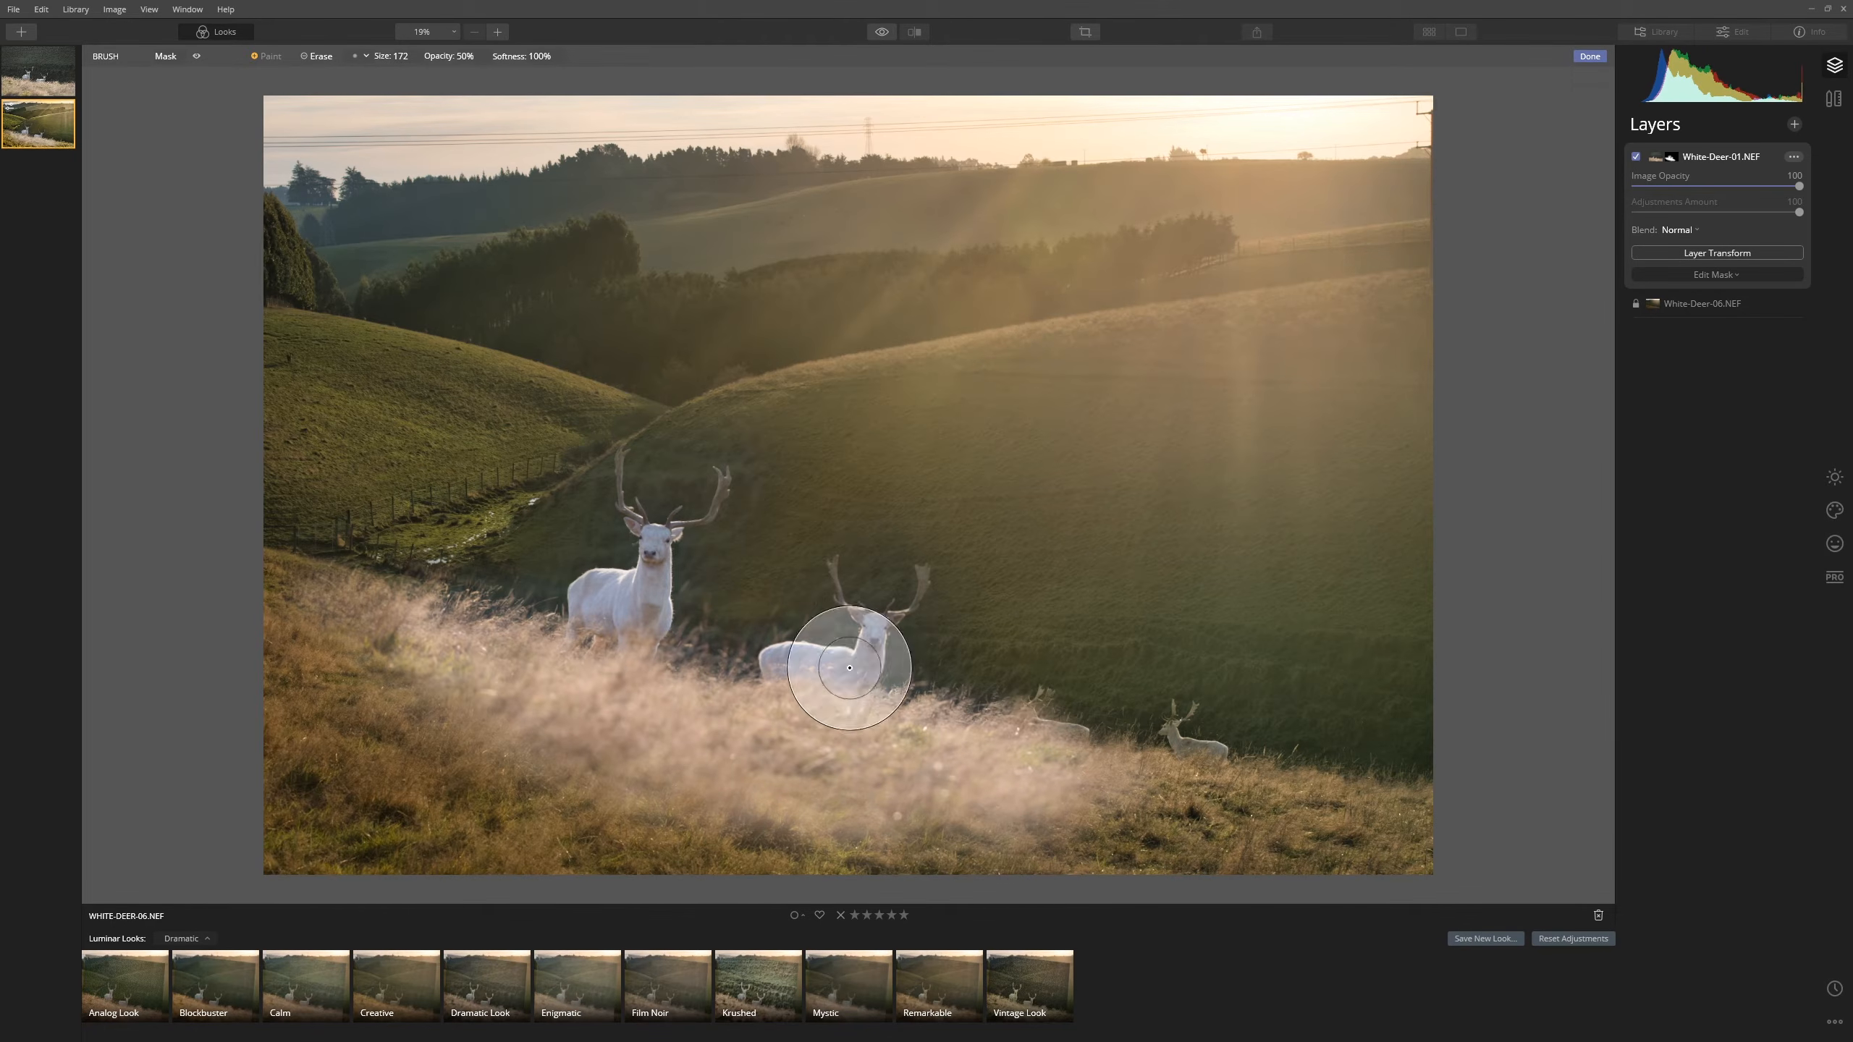
pyautogui.click(309, 57)
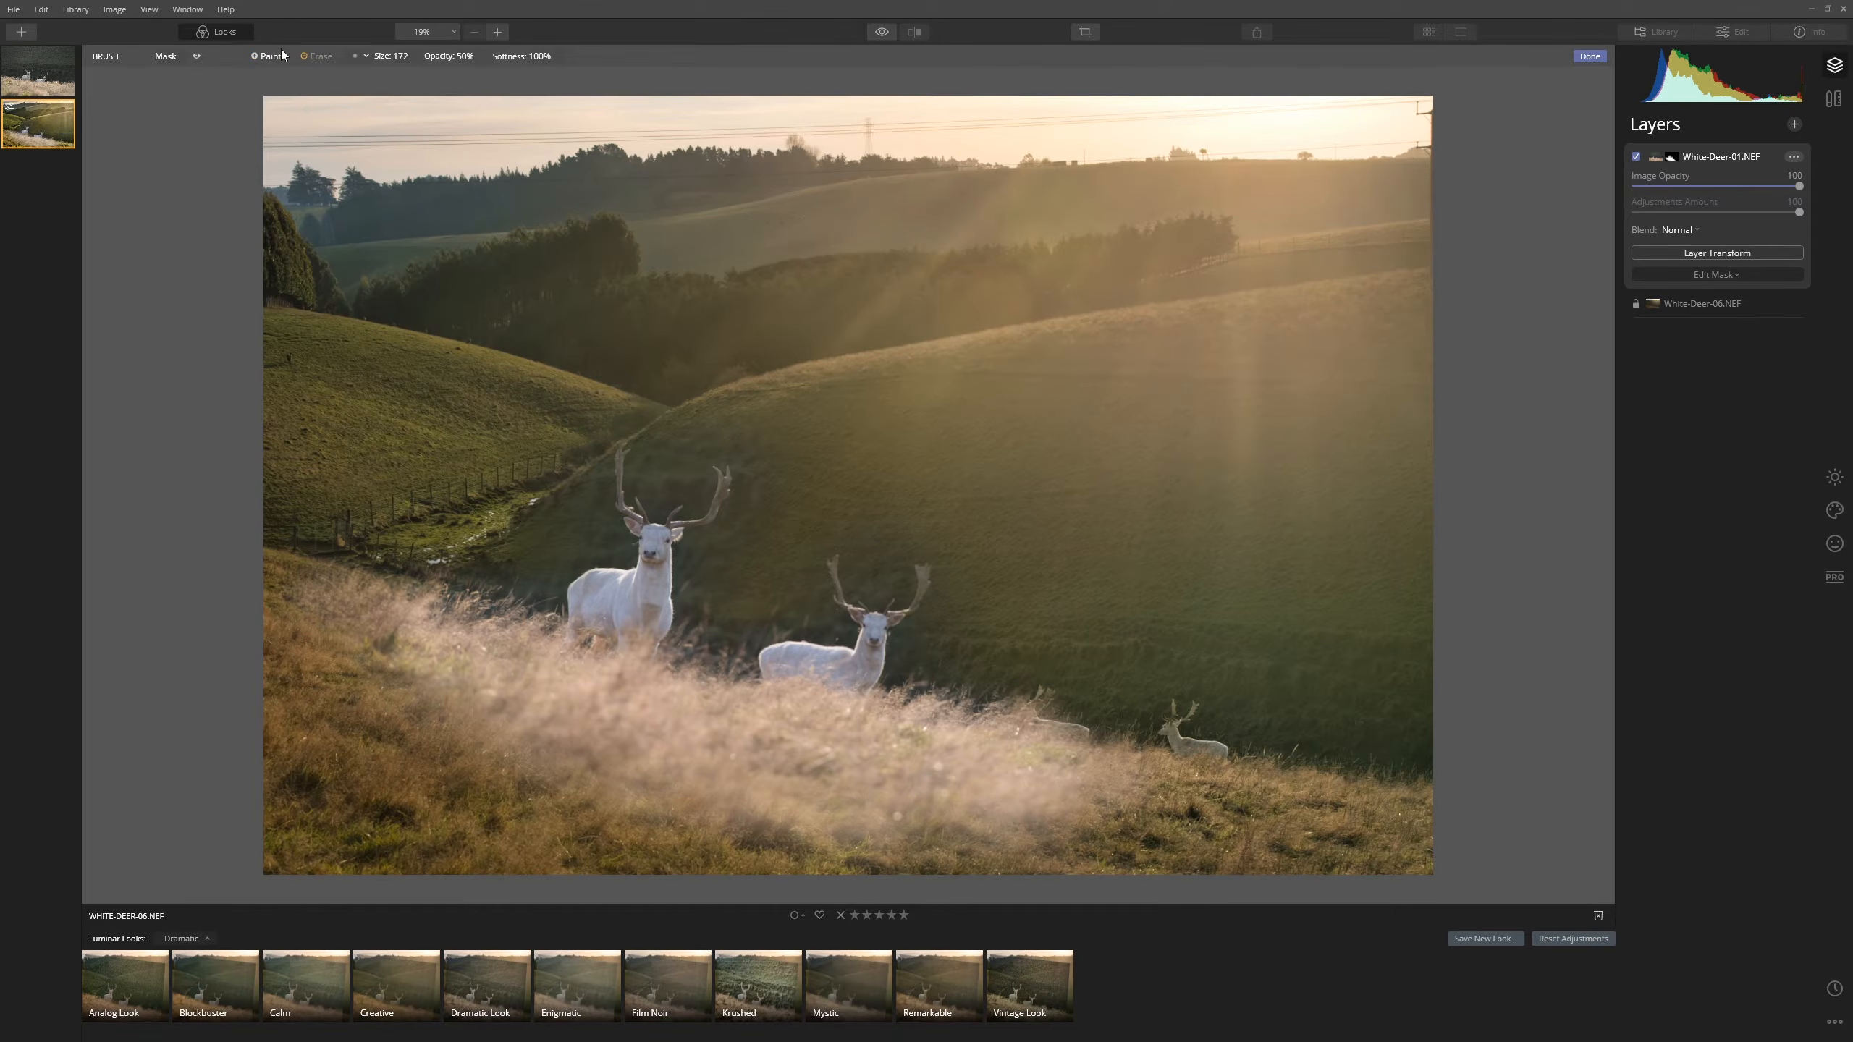
pyautogui.scroll(7, 543, 728)
pyautogui.scroll(2, 530, 769)
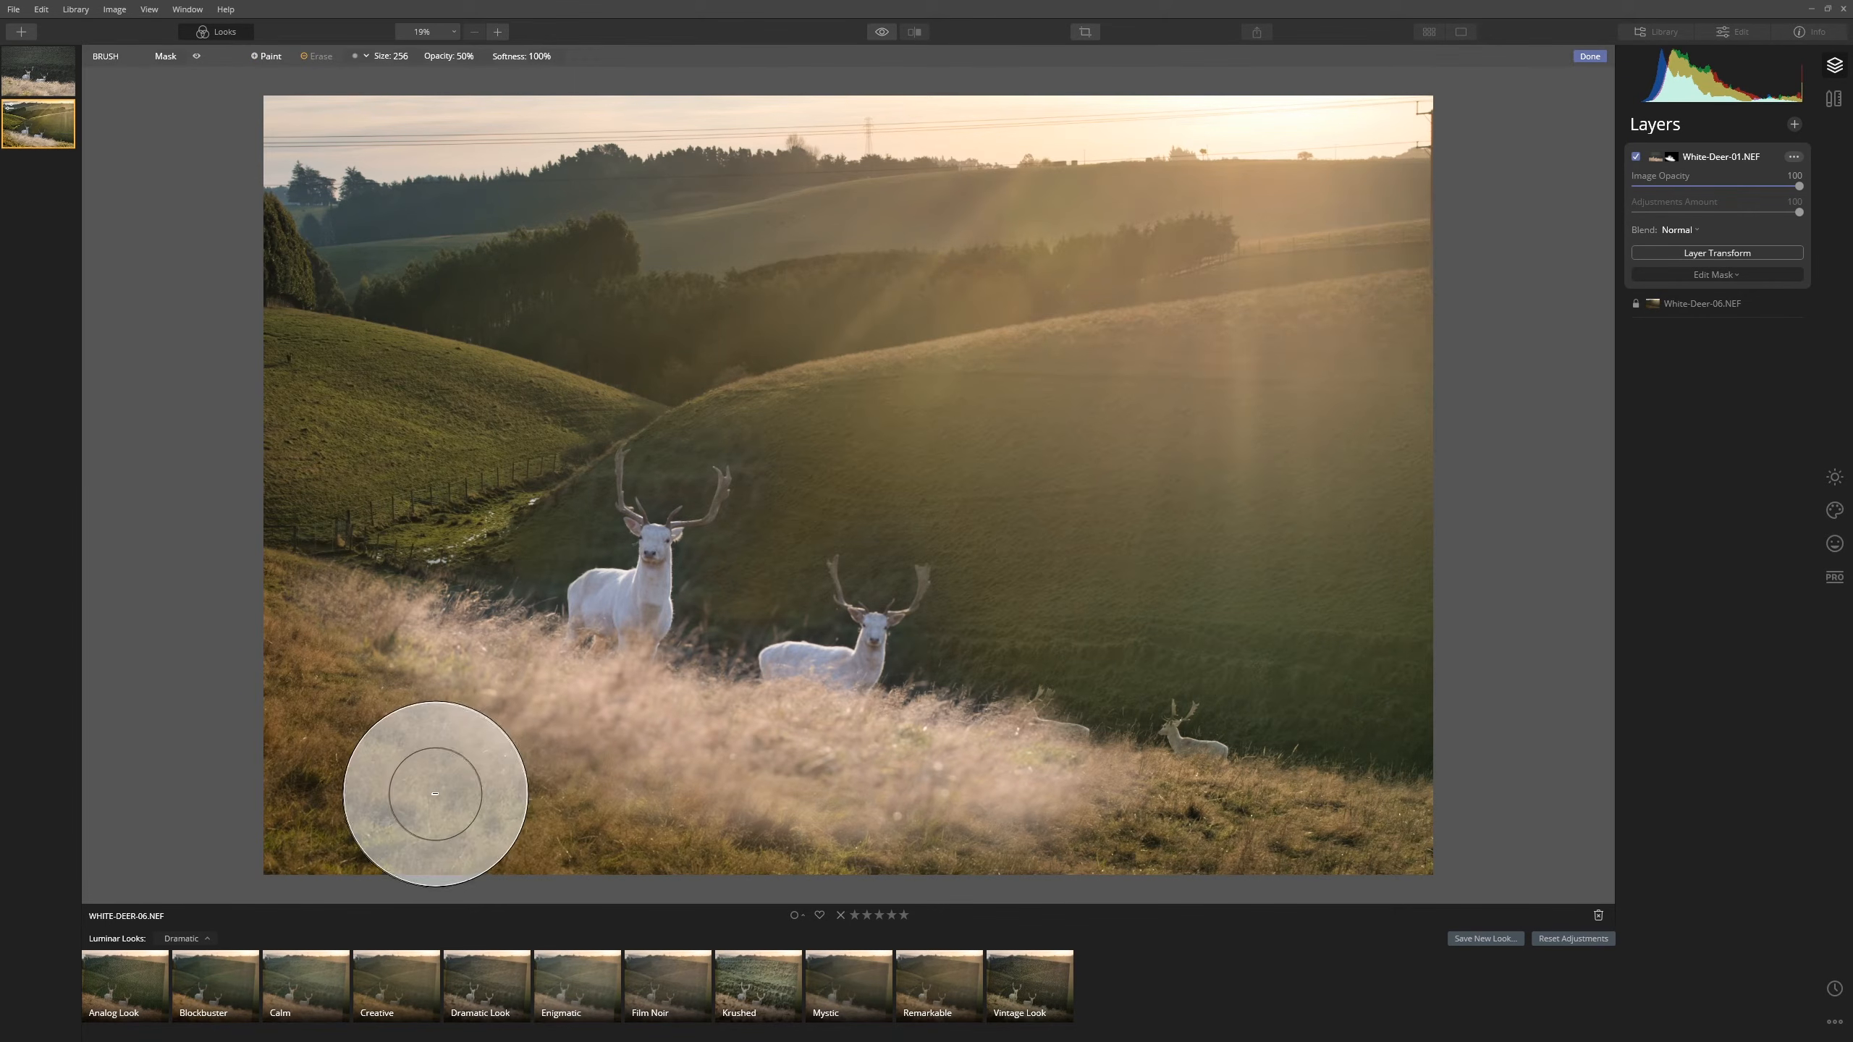
pyautogui.click(479, 58)
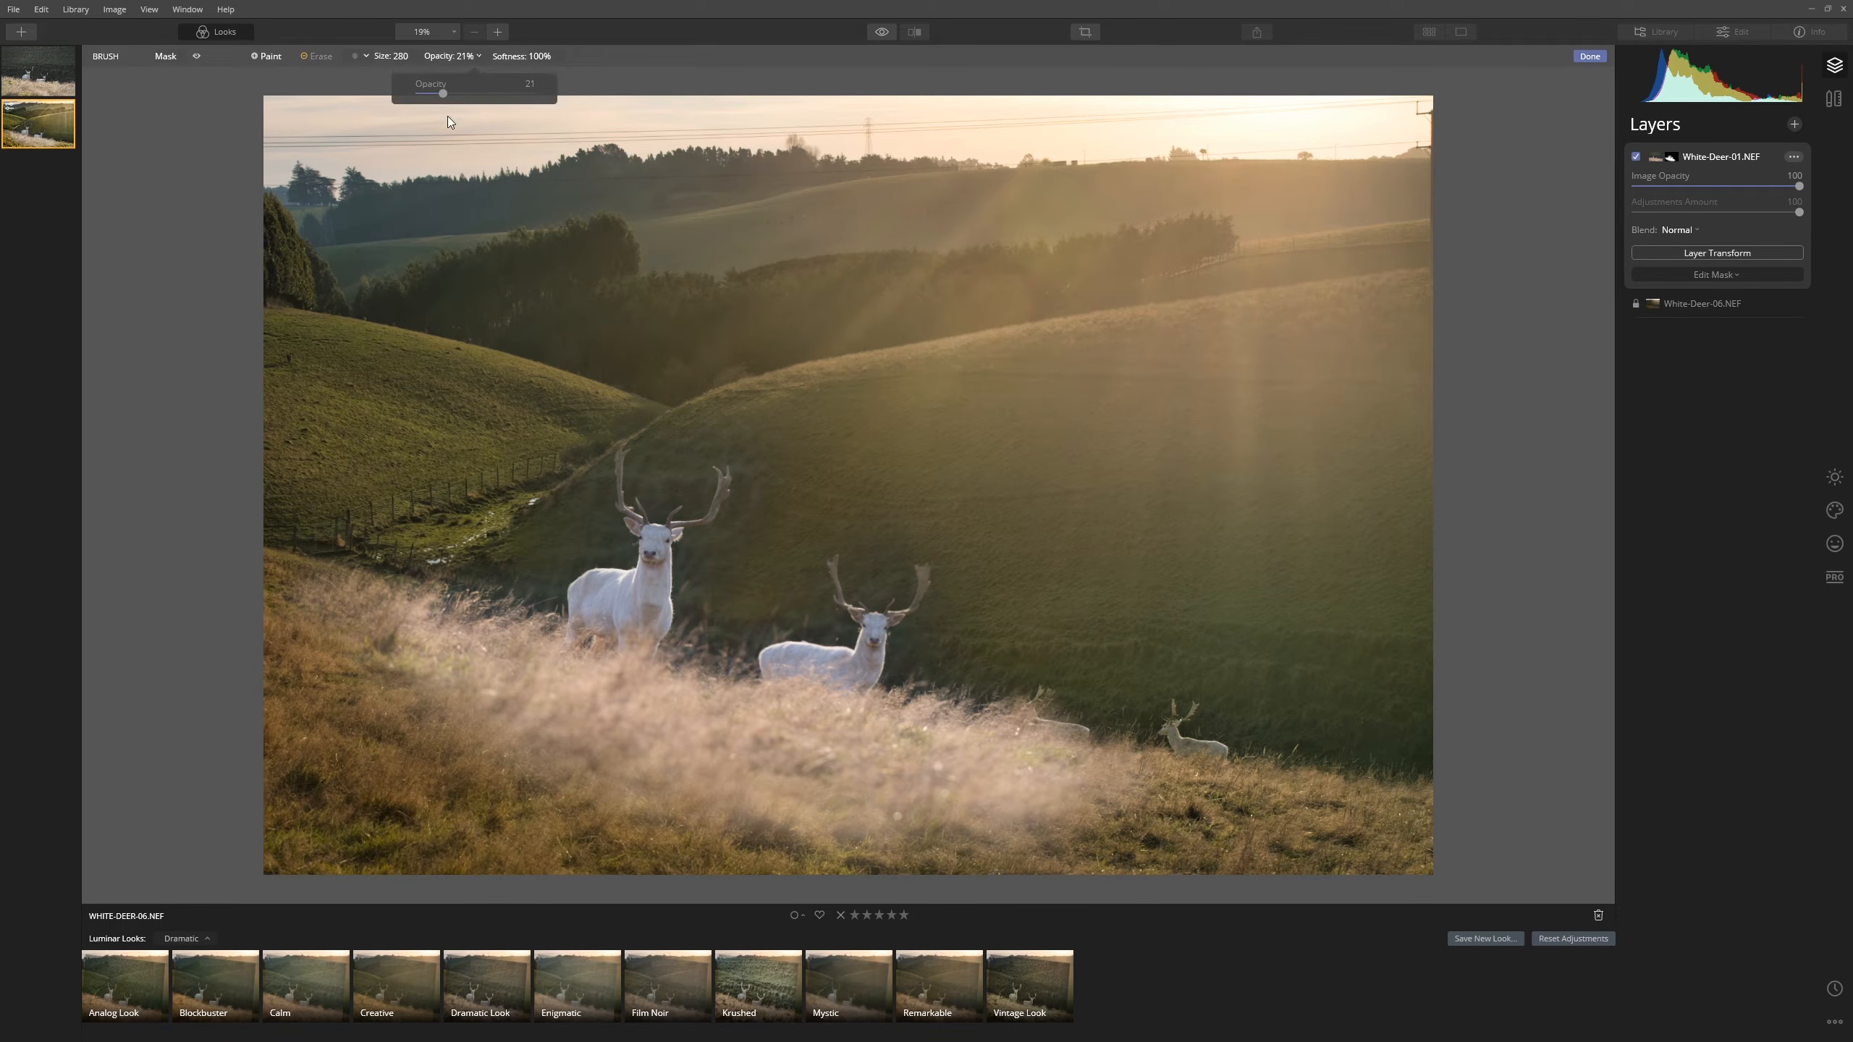
# - Paint a low-opacity mask stroke across the foreground grass and the stag's chest
pyautogui.scroll(1, 415, 760)
pyautogui.moveTo(415, 759)
pyautogui.mouseDown()
pyautogui.moveTo(785, 848)
pyautogui.moveTo(1101, 869)
pyautogui.moveTo(893, 860)
pyautogui.moveTo(255, 764)
pyautogui.moveTo(819, 858)
pyautogui.moveTo(798, 882)
pyautogui.moveTo(411, 829)
pyautogui.moveTo(819, 877)
pyautogui.moveTo(1200, 889)
pyautogui.moveTo(1159, 798)
pyautogui.moveTo(597, 804)
pyautogui.moveTo(562, 716)
pyautogui.mouseUp()
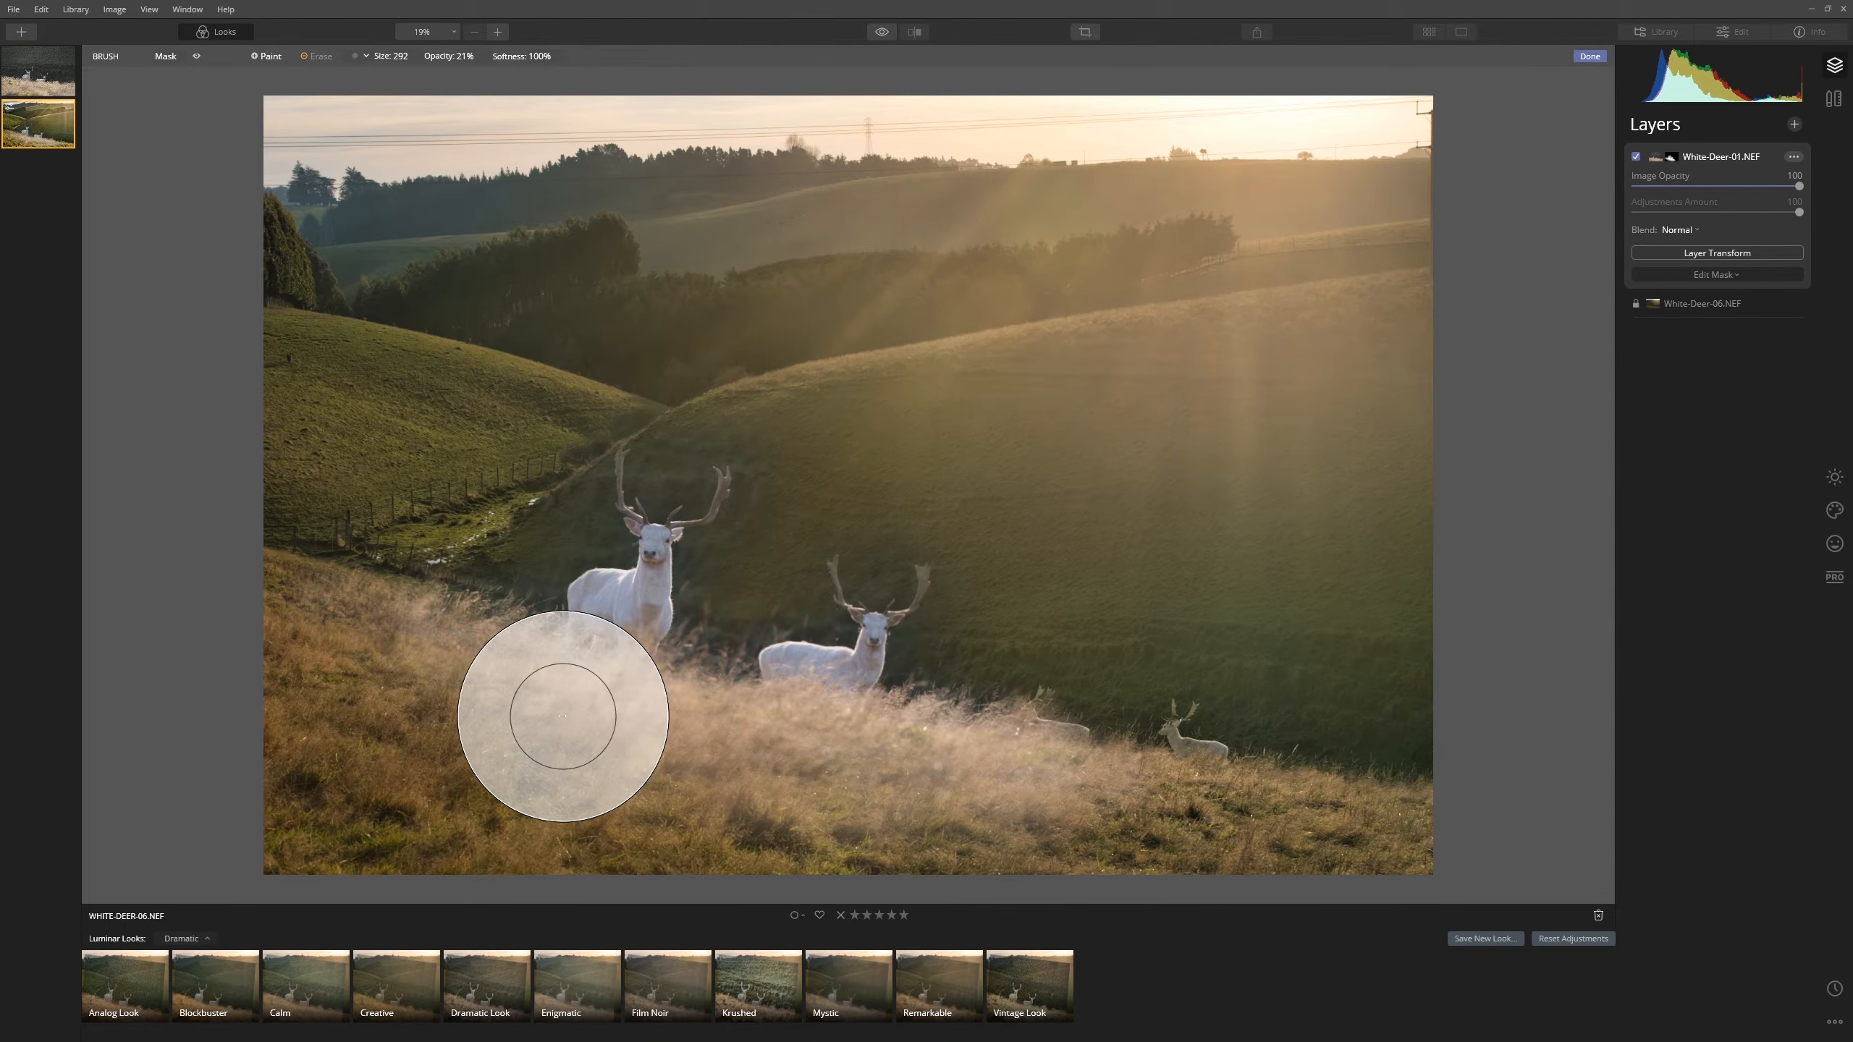
pyautogui.moveTo(562, 716); pyautogui.dragTo(607, 641)
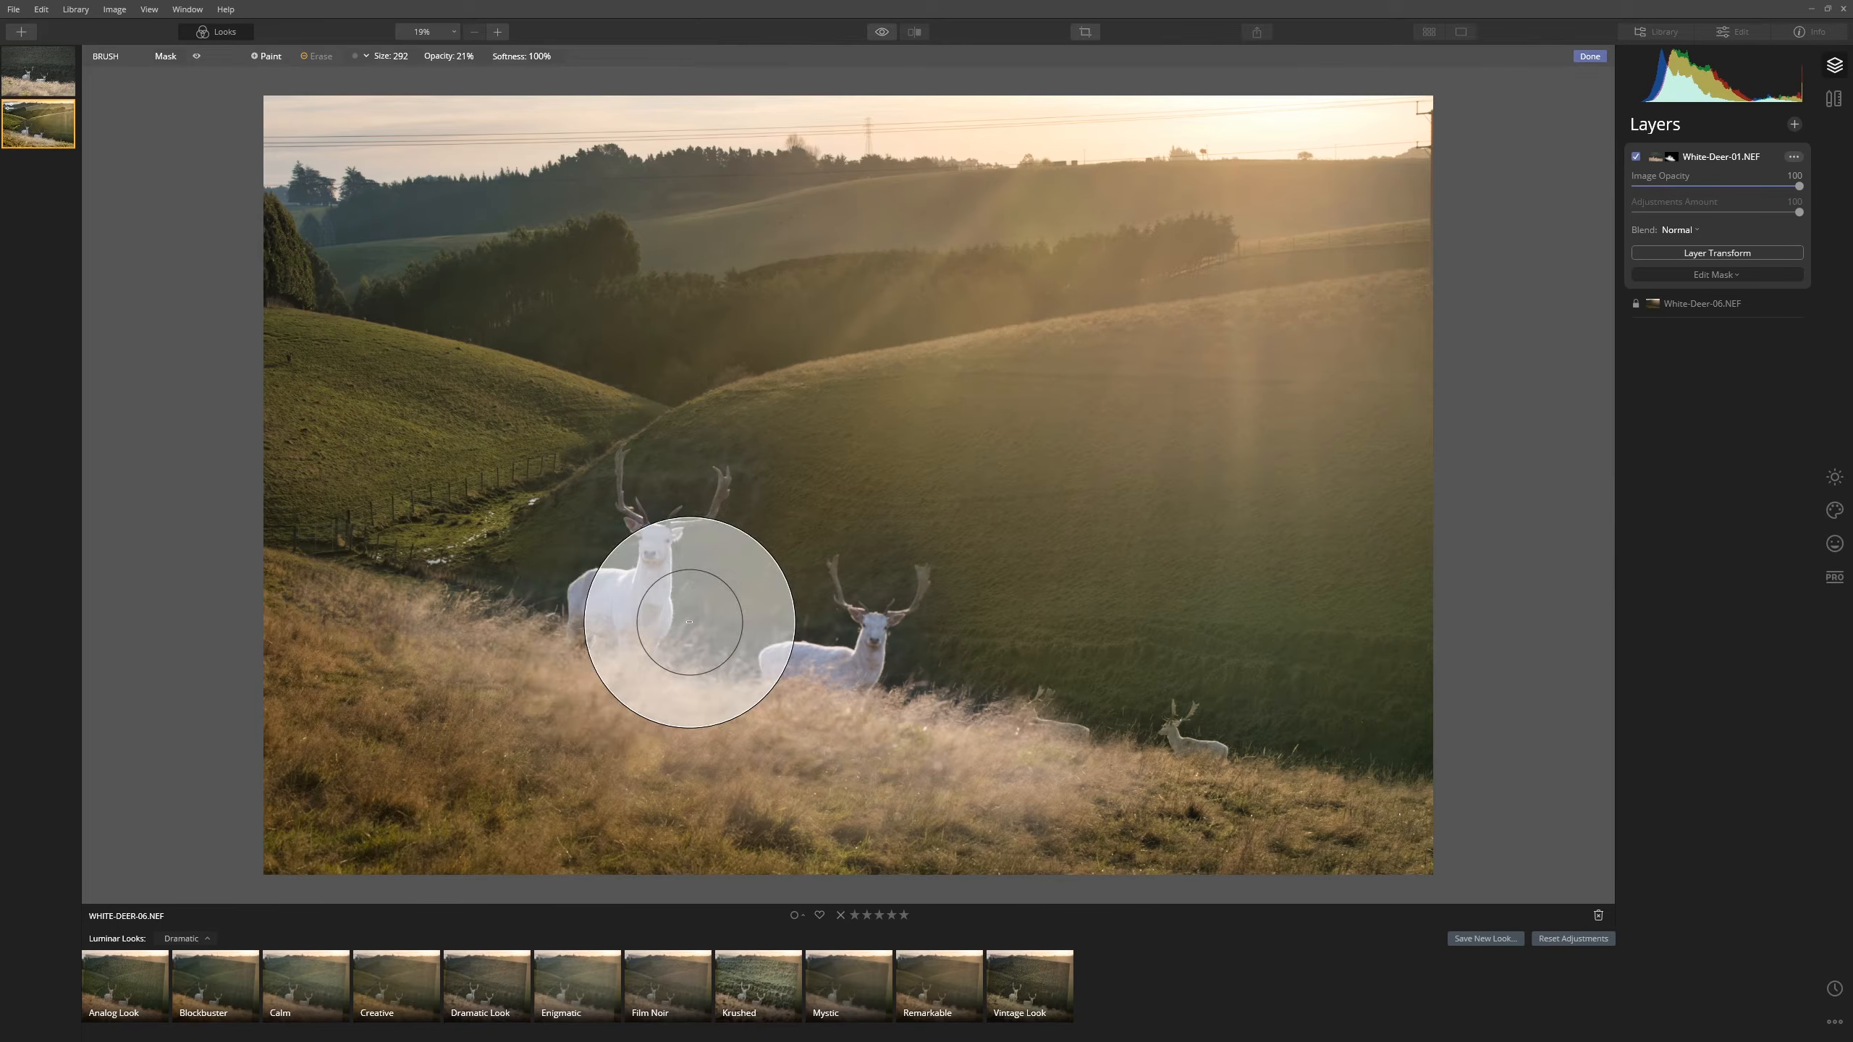
# - Zoom in and erase the mask along the deer's back, neck and both antlers
pyautogui.click(498, 32)
pyautogui.click(498, 32)
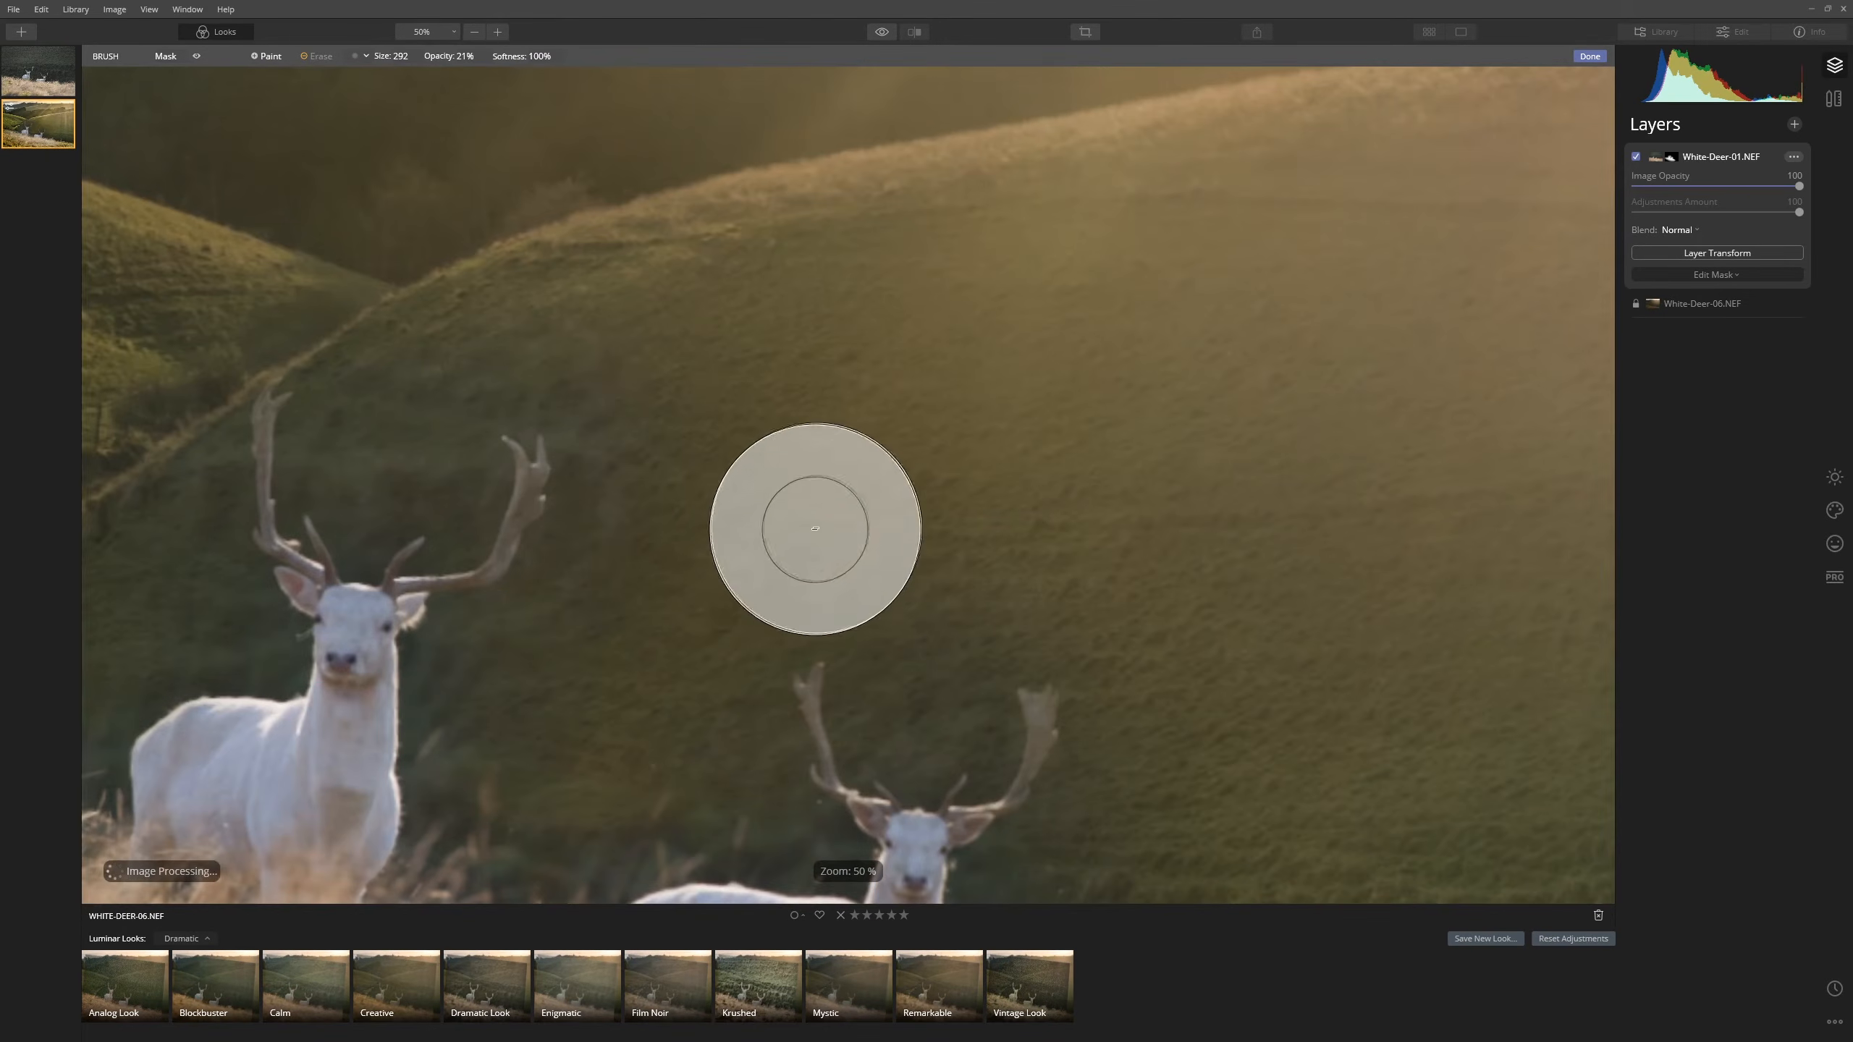
pyautogui.moveTo(765, 588); pyautogui.dragTo(1275, 472)
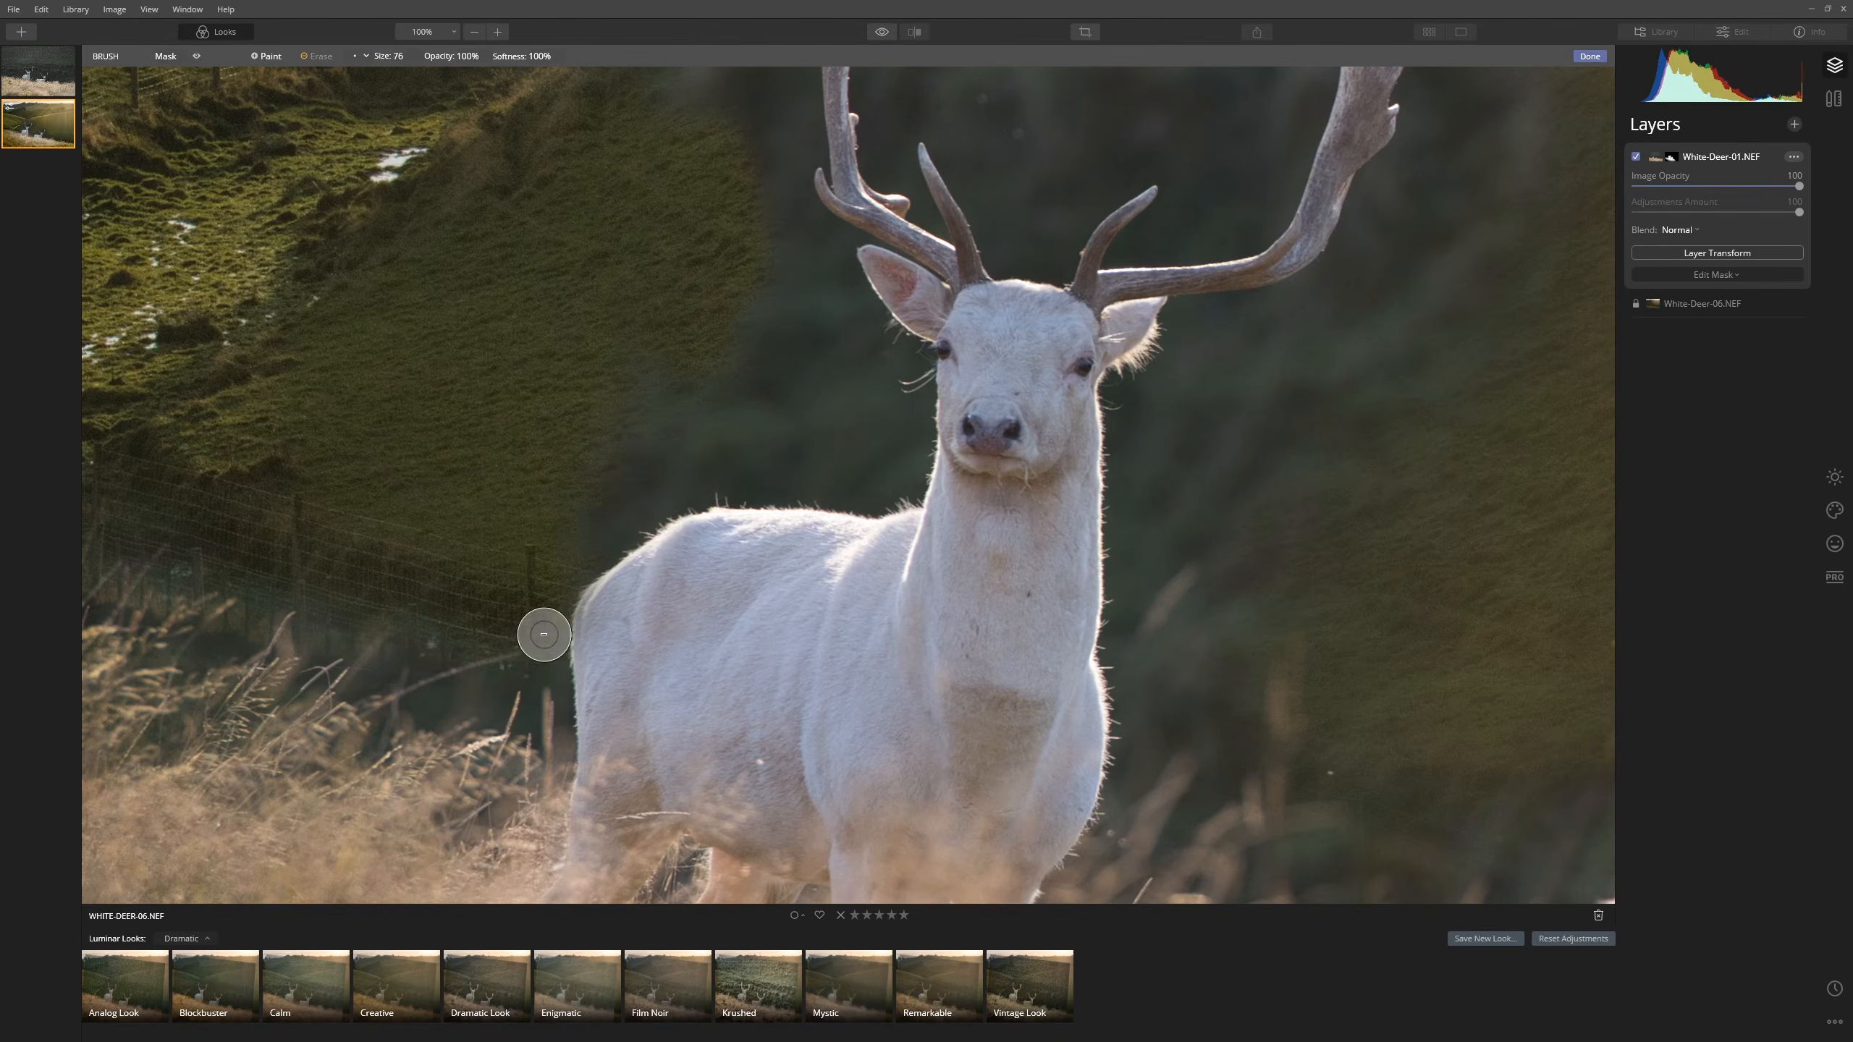
pyautogui.moveTo(543, 635)
pyautogui.mouseDown()
pyautogui.moveTo(902, 459)
pyautogui.moveTo(820, 281)
pyautogui.moveTo(795, 562)
pyautogui.mouseUp()
pyautogui.press(']')
pyautogui.press('[')
pyautogui.moveTo(839, 175); pyautogui.dragTo(791, 368)
pyautogui.moveTo(791, 369); pyautogui.dragTo(736, 219)
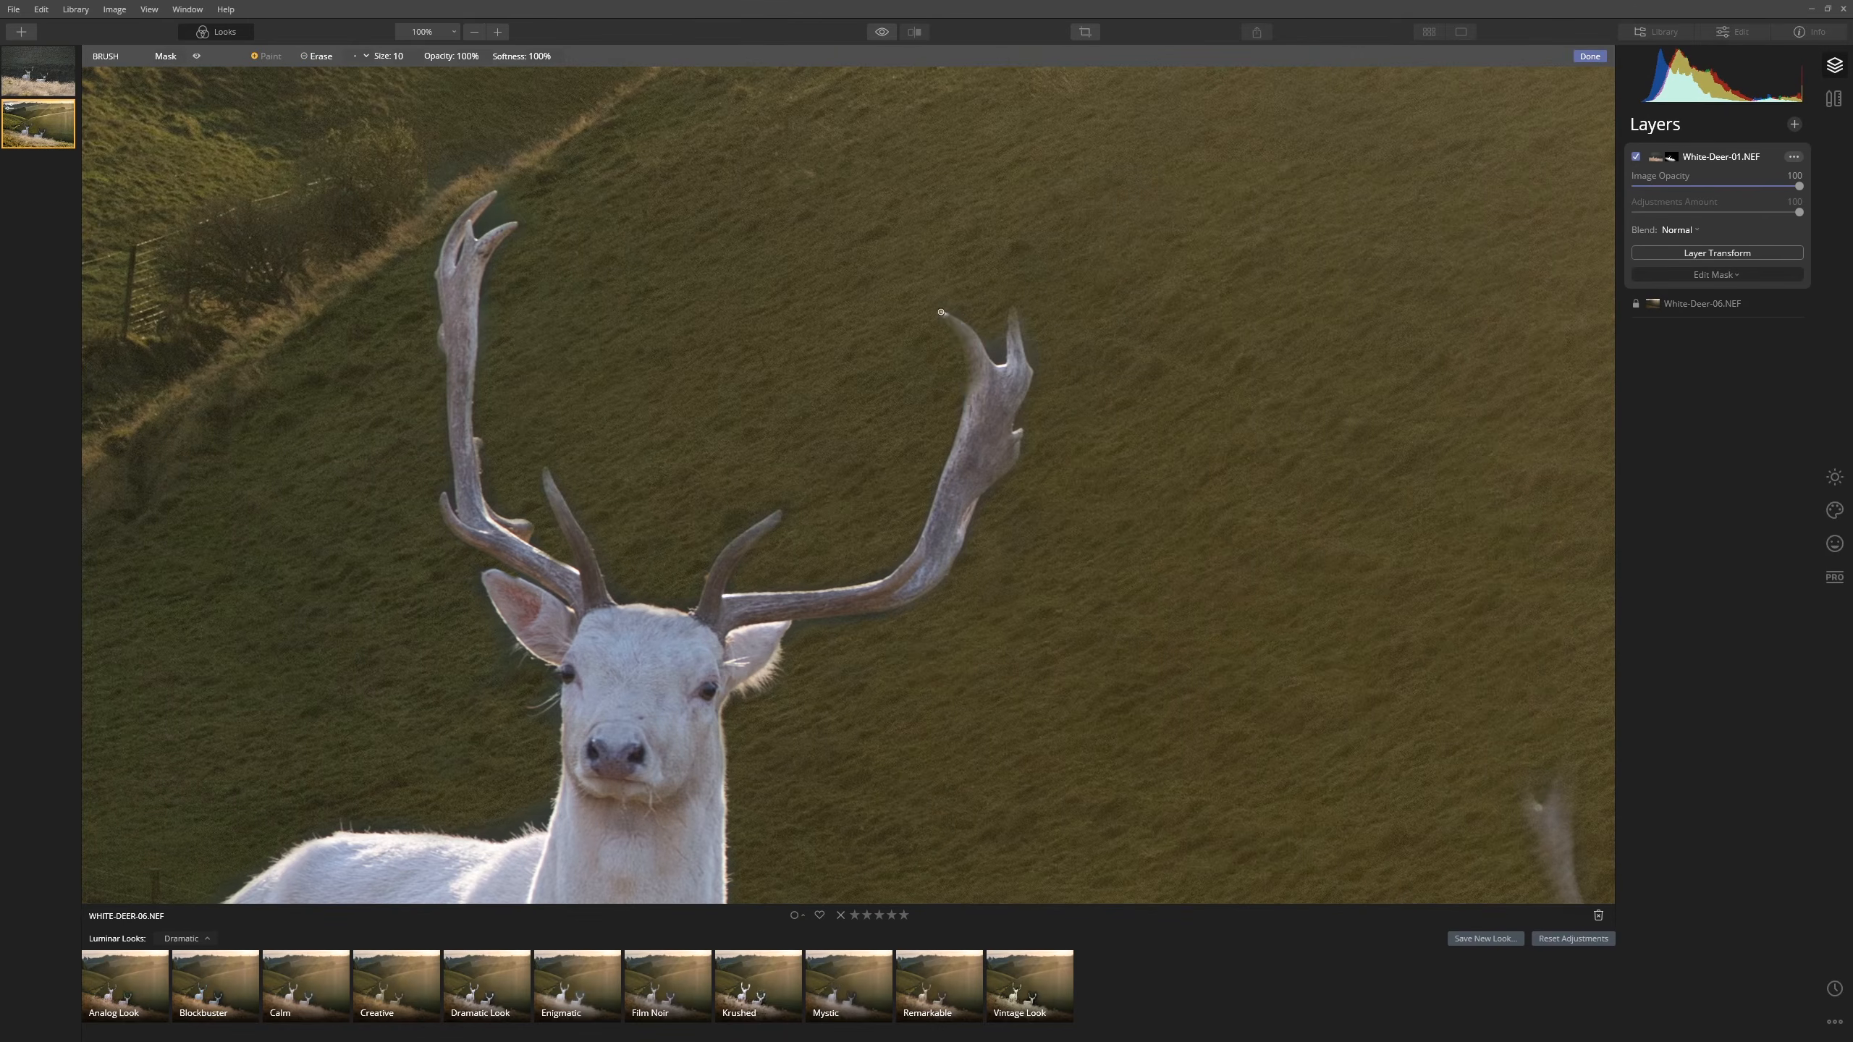
pyautogui.moveTo(948, 314); pyautogui.dragTo(1014, 467)
pyautogui.moveTo(503, 278); pyautogui.dragTo(743, 548)
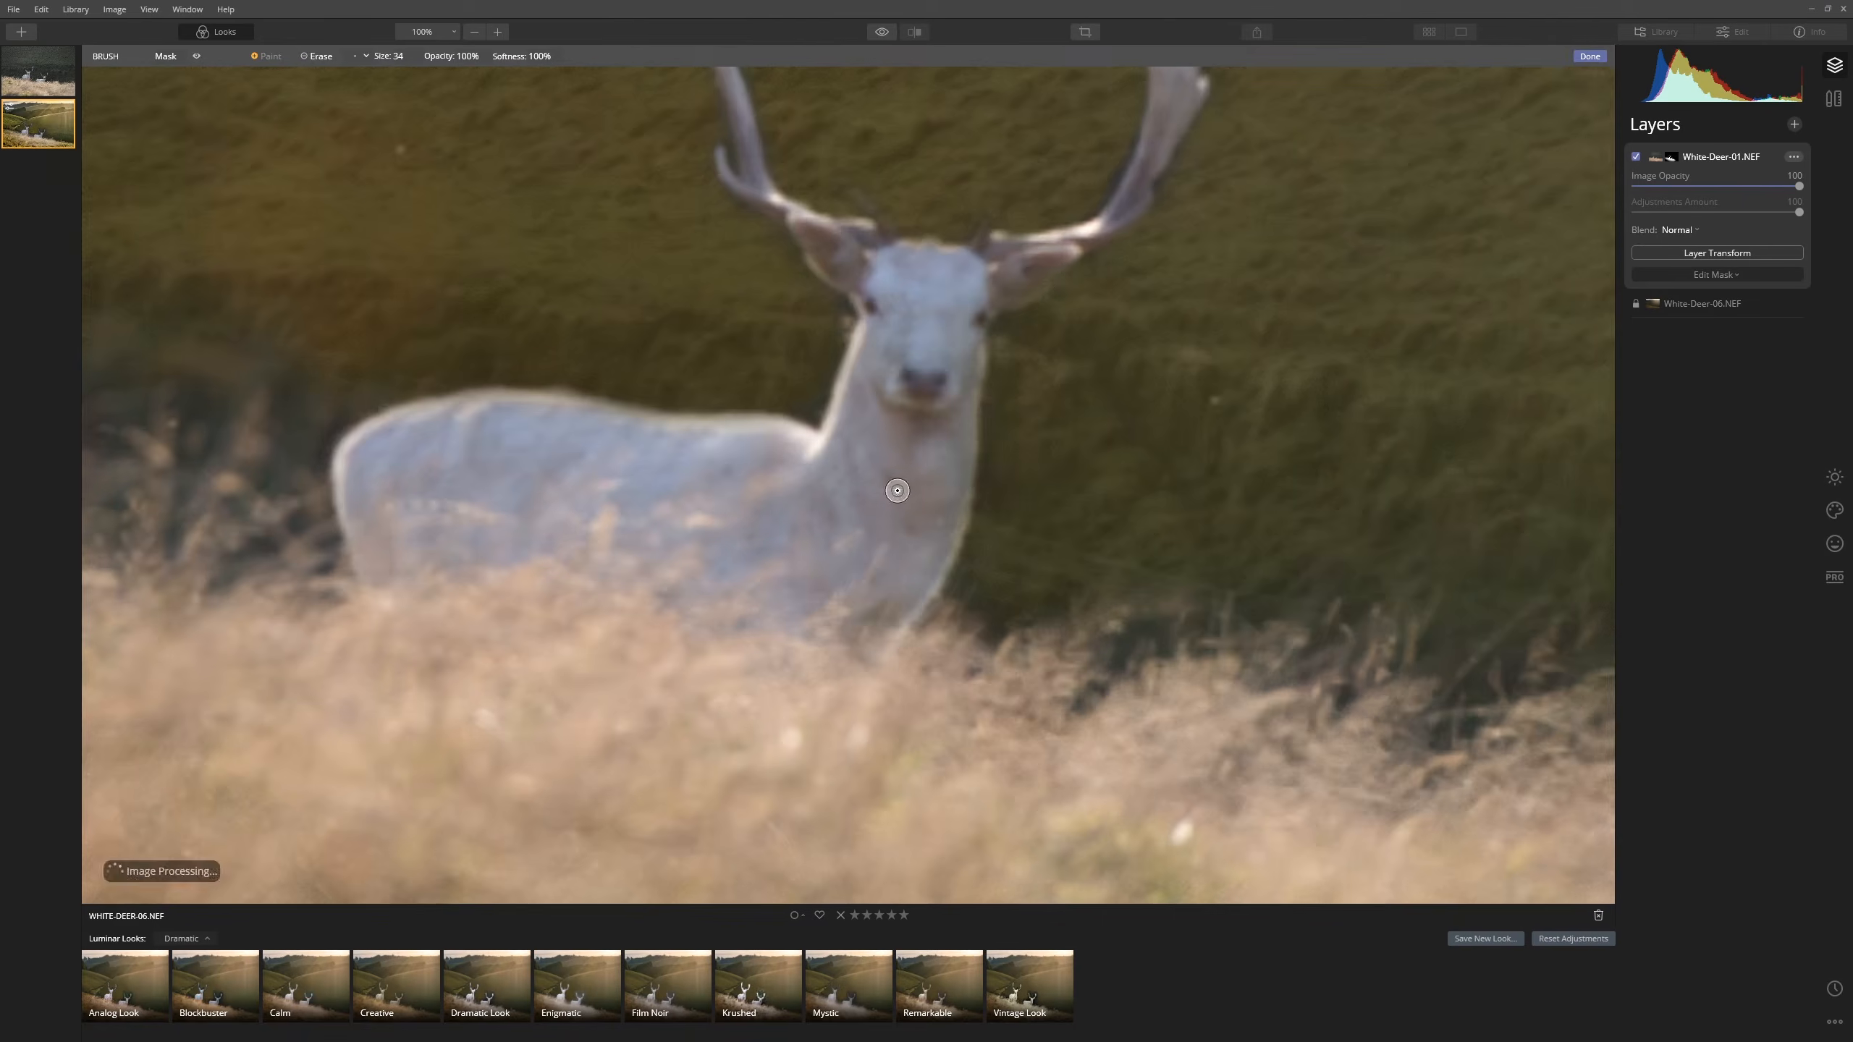
pyautogui.moveTo(803, 430); pyautogui.dragTo(453, 413)
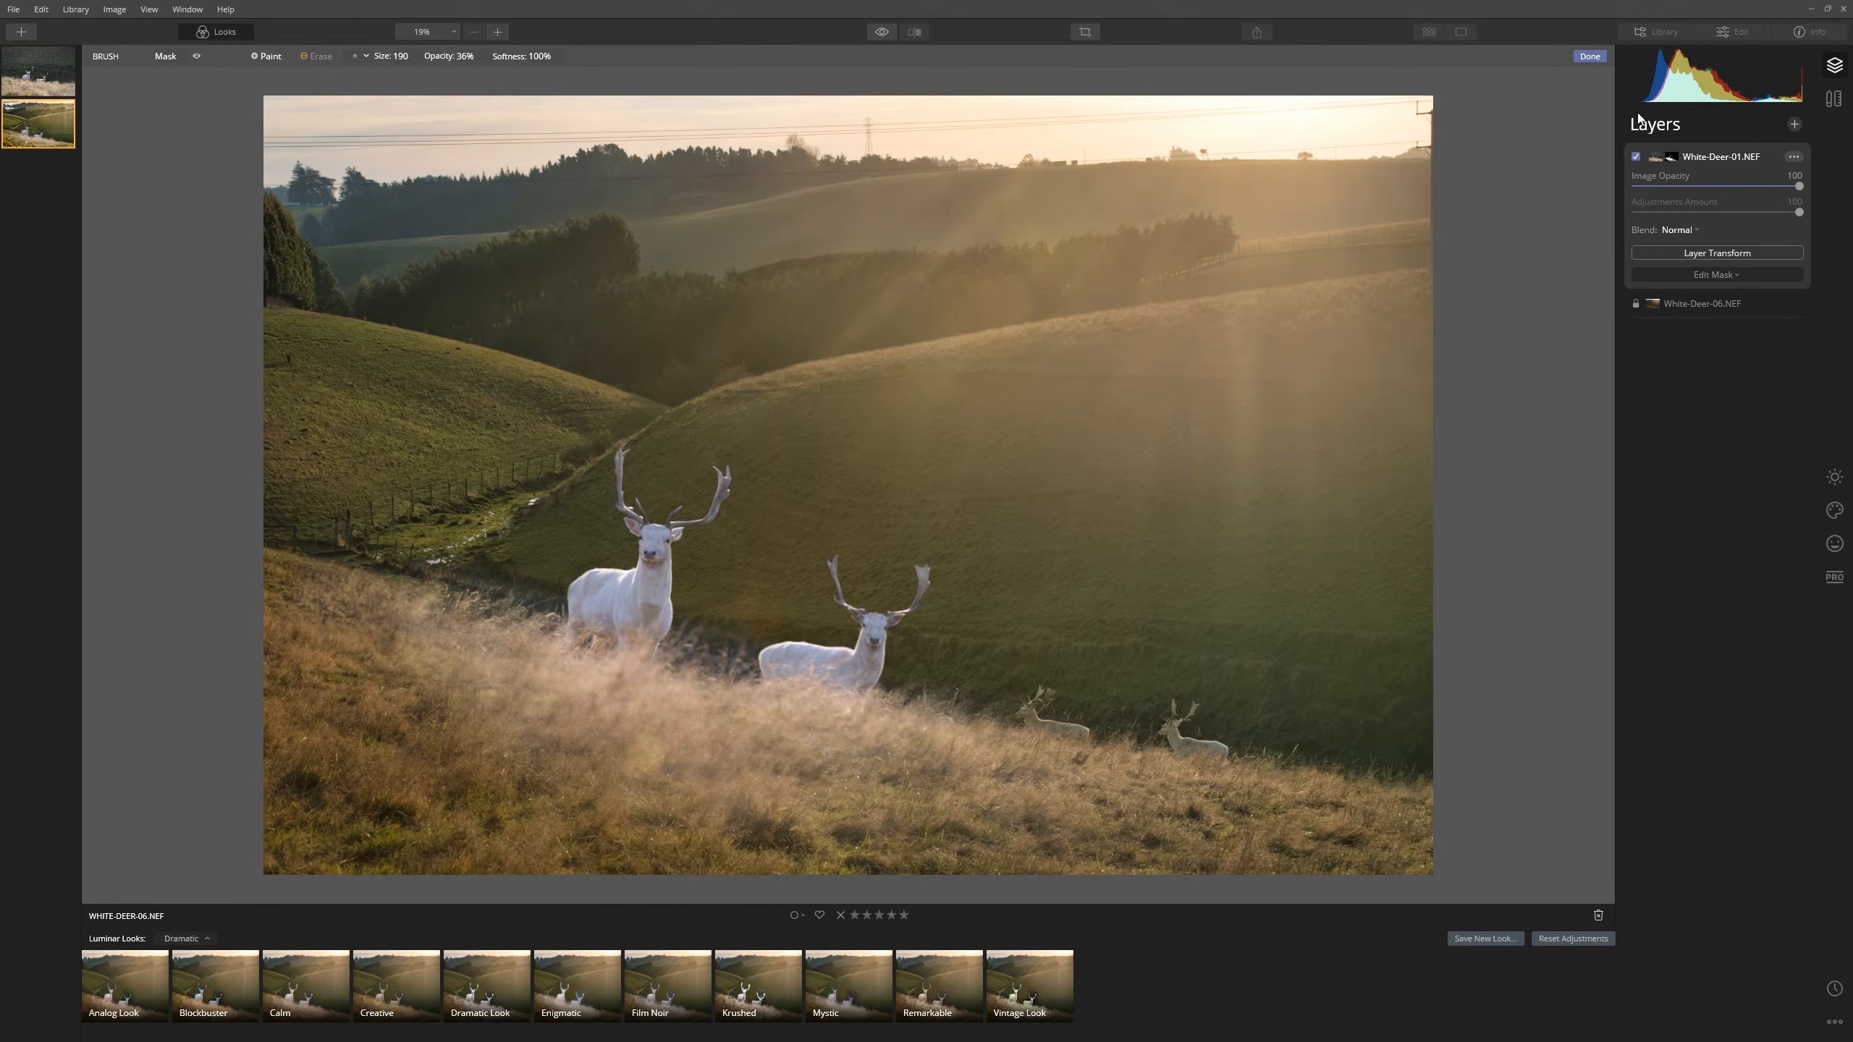
pyautogui.click(1637, 157)
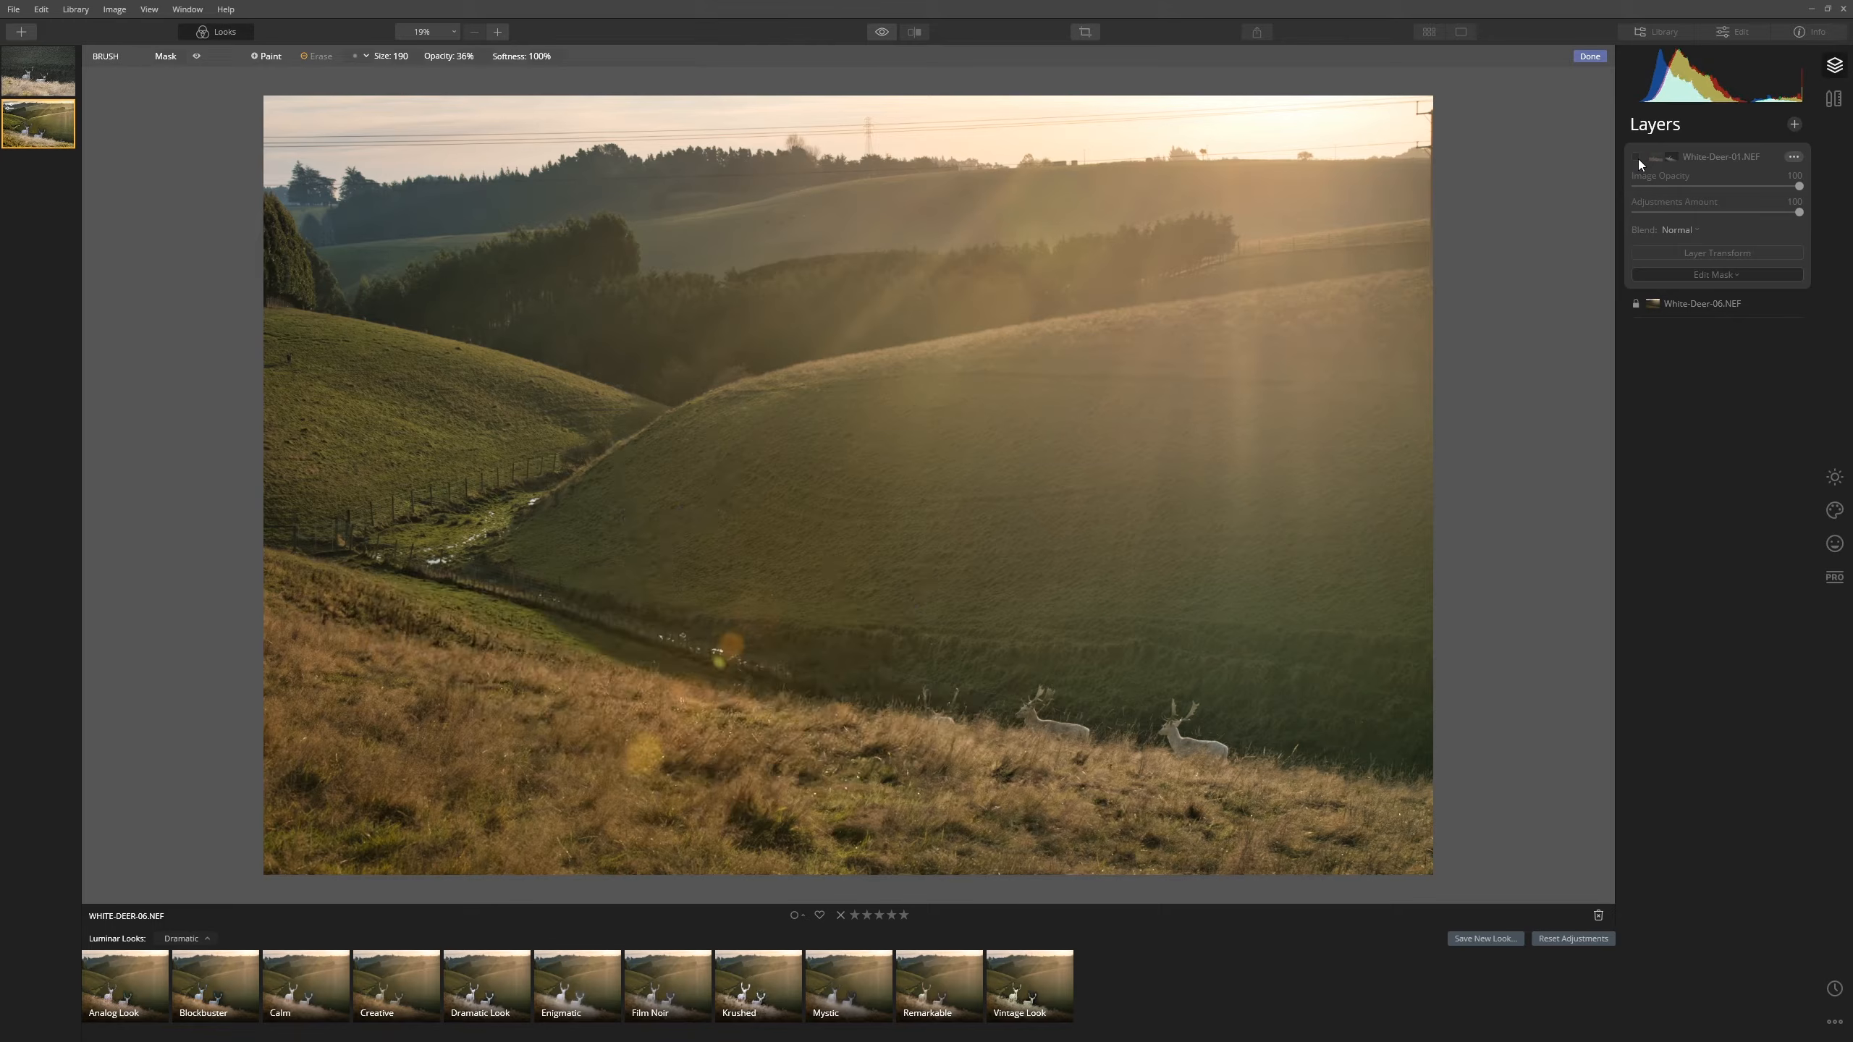
pyautogui.click(1637, 157)
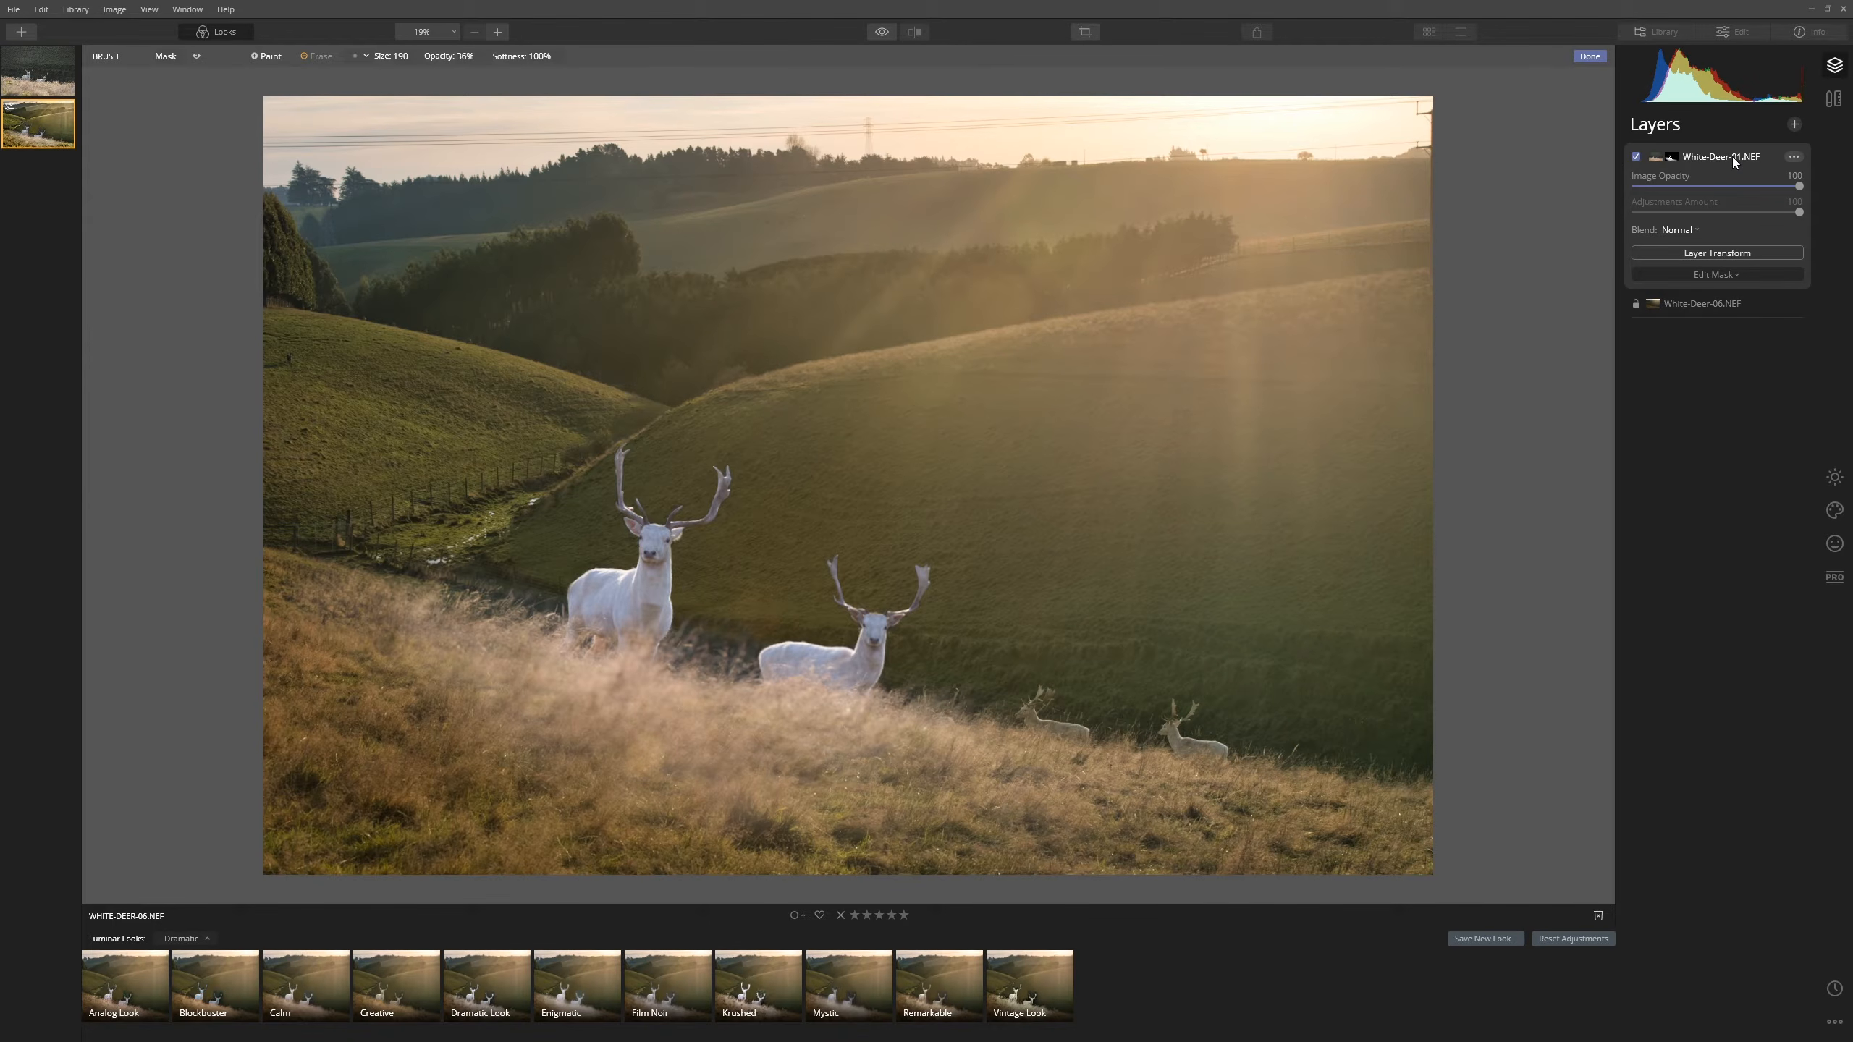
pyautogui.click(1832, 479)
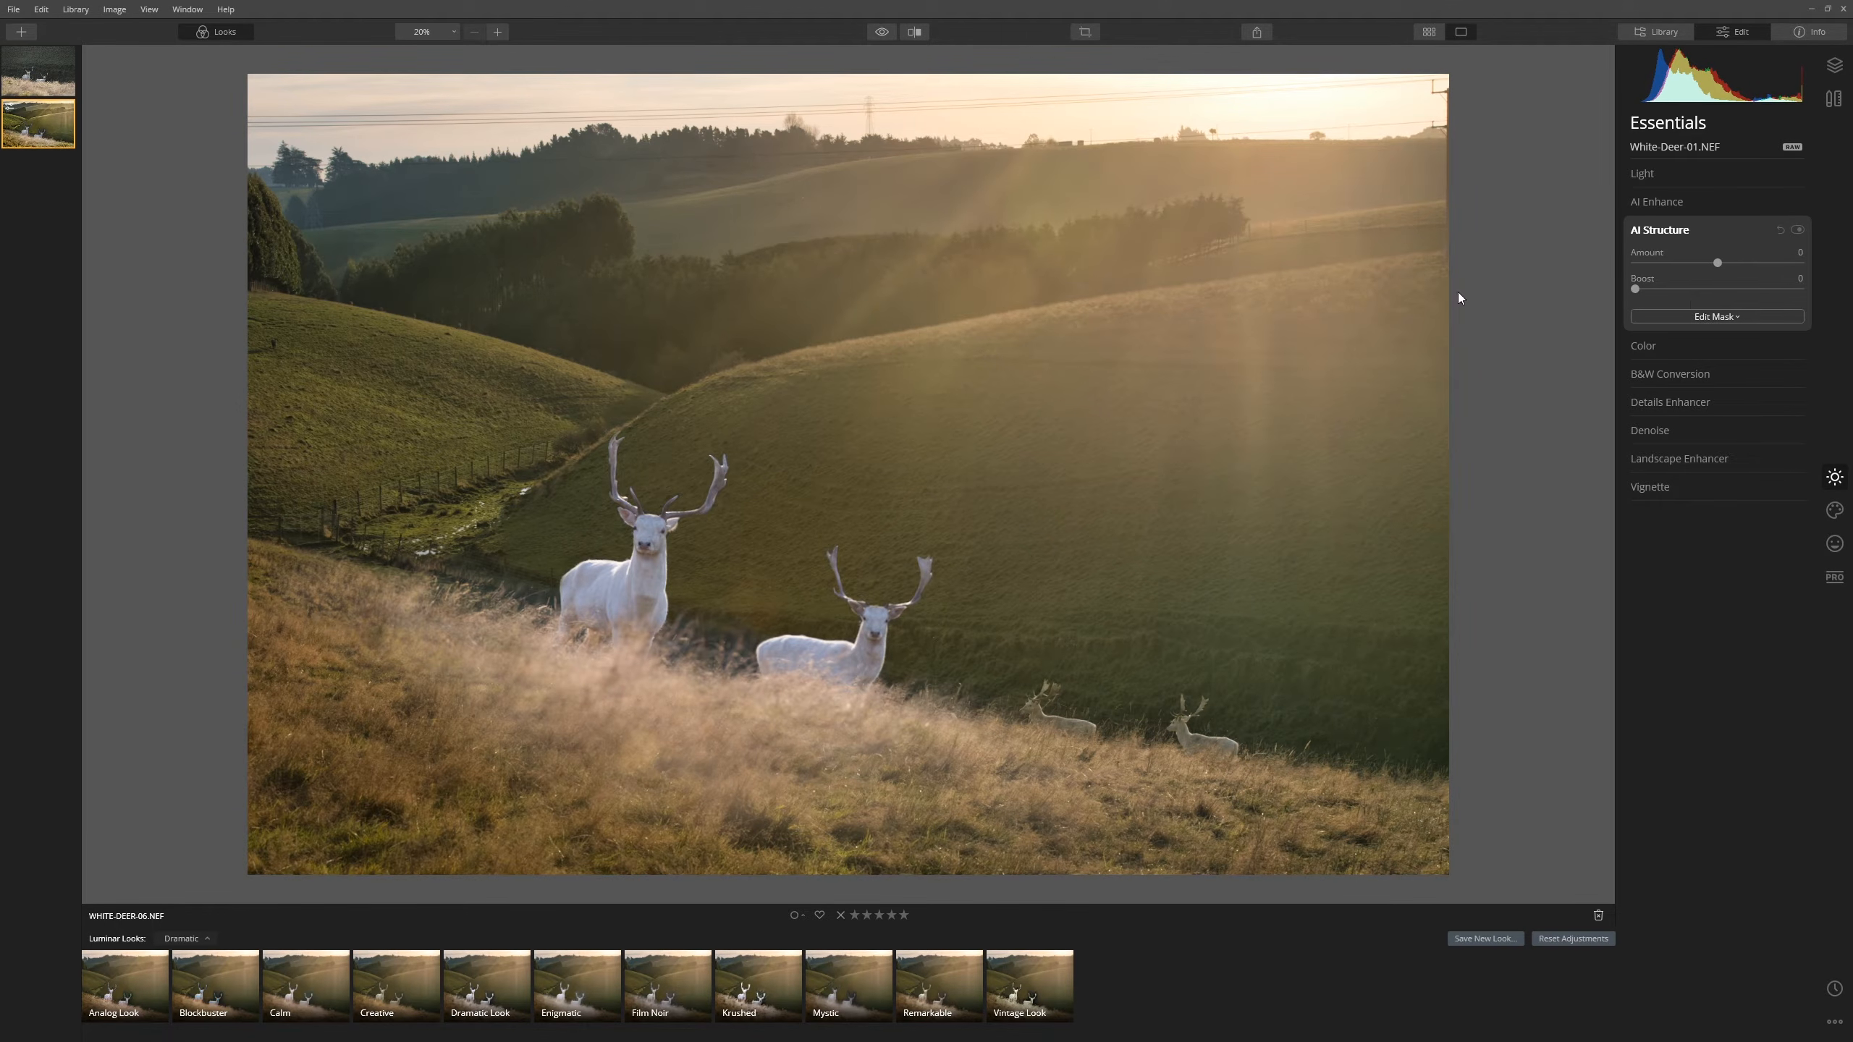
# - In Essentials > Light, tune the deer layer's Temperature warmer and raise Smart Contrast
pyautogui.click(1723, 168)
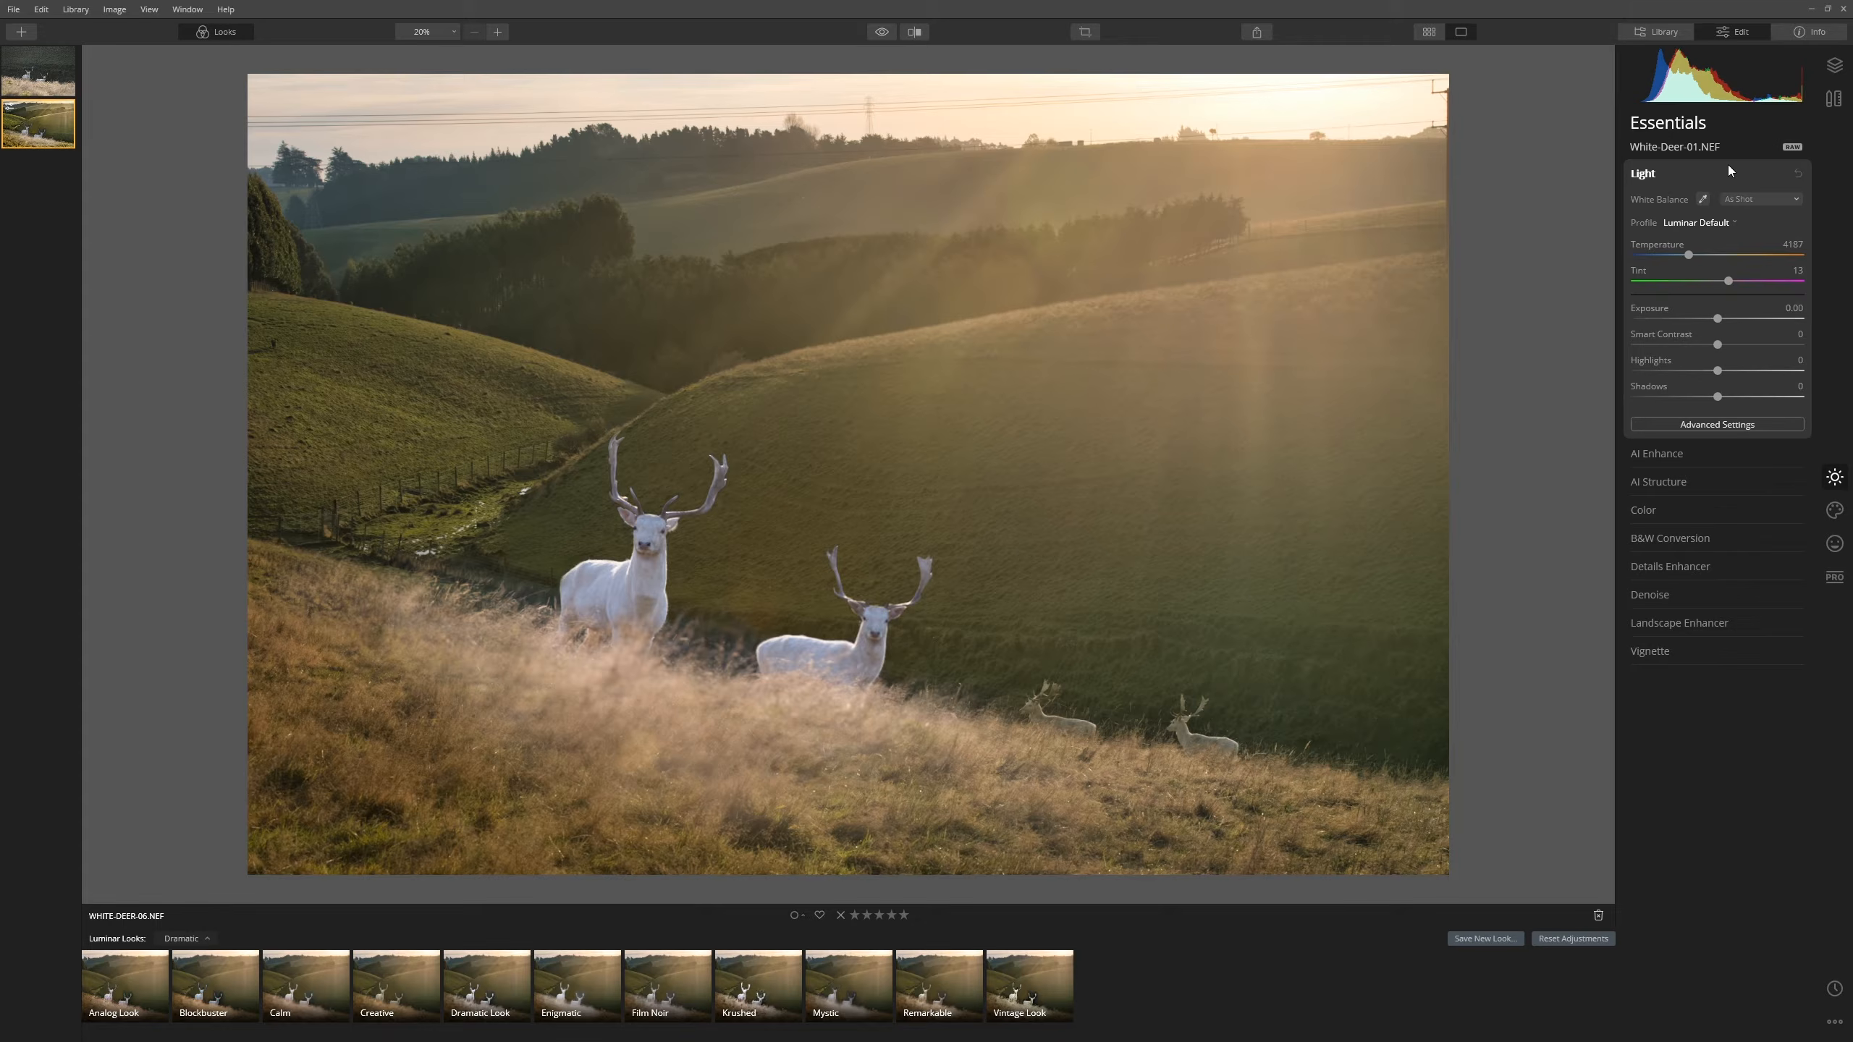
pyautogui.moveTo(1710, 254); pyautogui.dragTo(1798, 255)
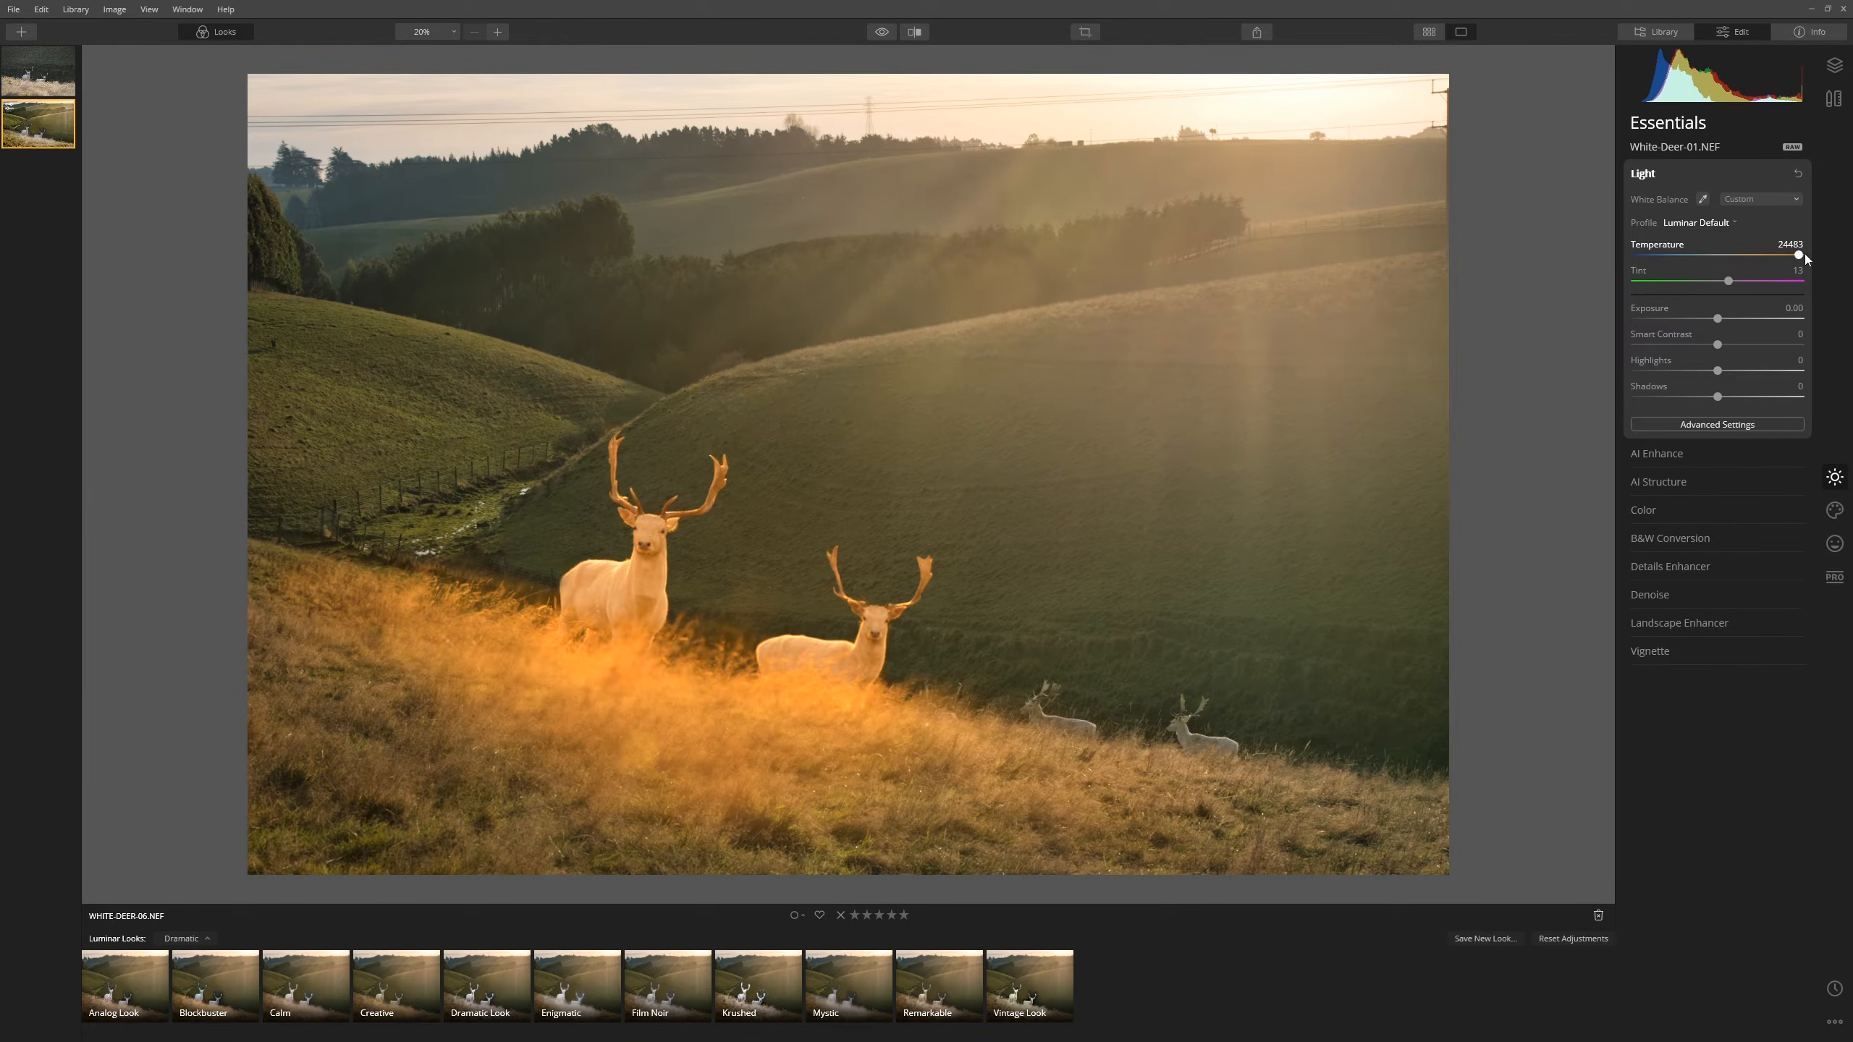
pyautogui.moveTo(1798, 255); pyautogui.dragTo(1708, 261)
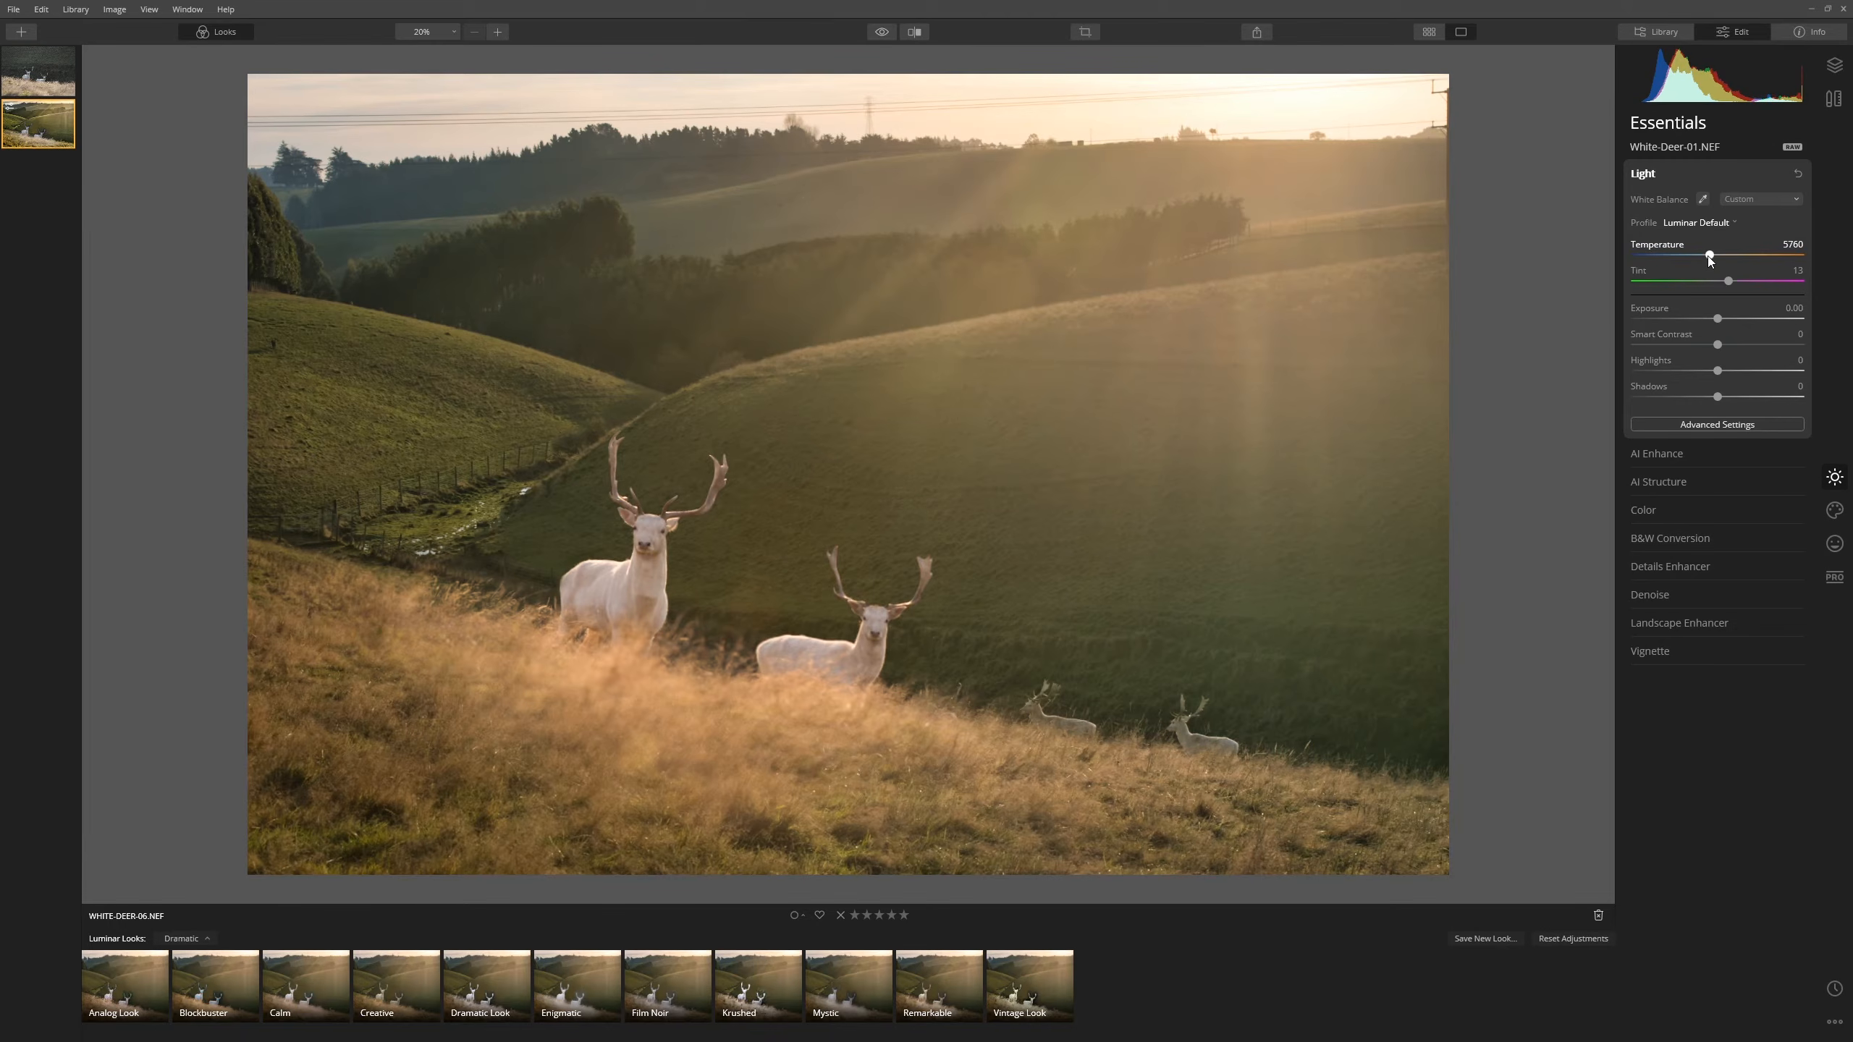
pyautogui.moveTo(1696, 258); pyautogui.dragTo(1708, 284)
pyautogui.moveTo(1695, 256); pyautogui.dragTo(1705, 258)
pyautogui.moveTo(1726, 346)
pyautogui.mouseDown()
pyautogui.moveTo(1795, 352)
pyautogui.moveTo(1737, 346)
pyautogui.mouseUp()
pyautogui.click(1835, 66)
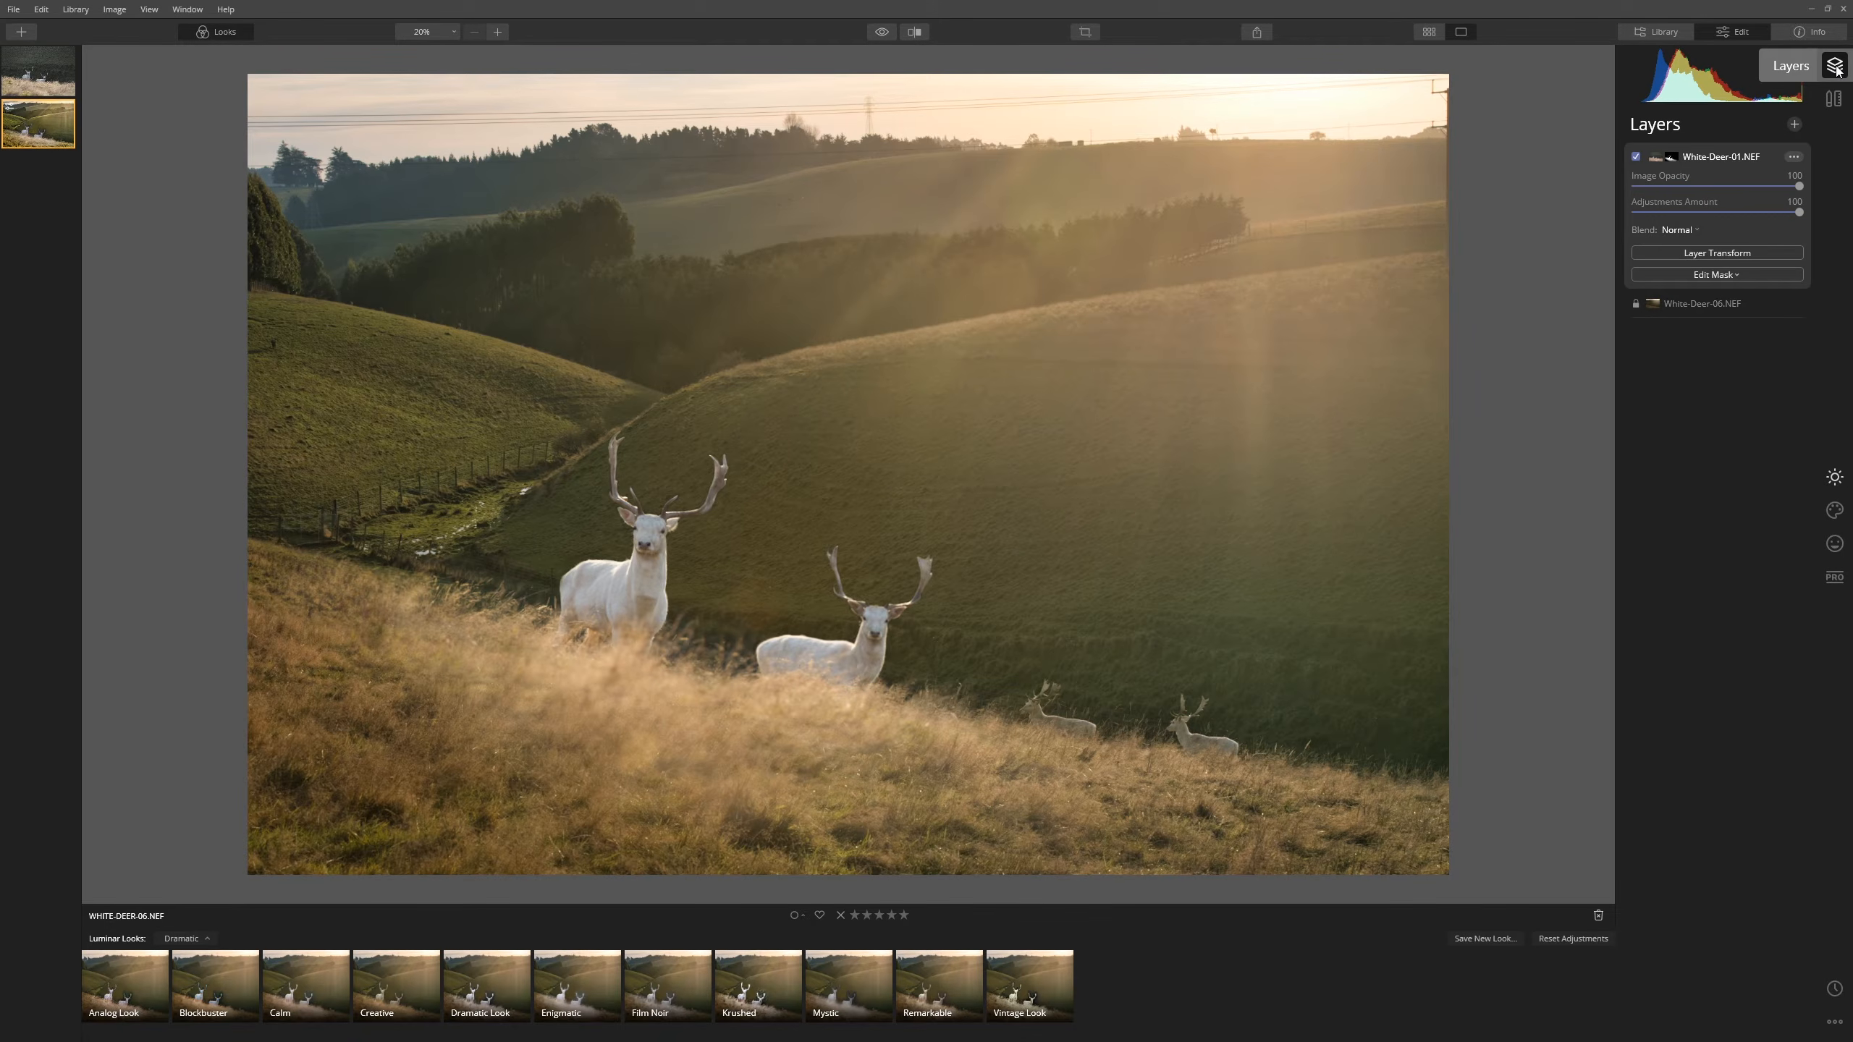
# - Add an adjustment layer with Exposure -0.53, Highlights -30, Tint -6 and Temperature -15
pyautogui.click(1795, 124)
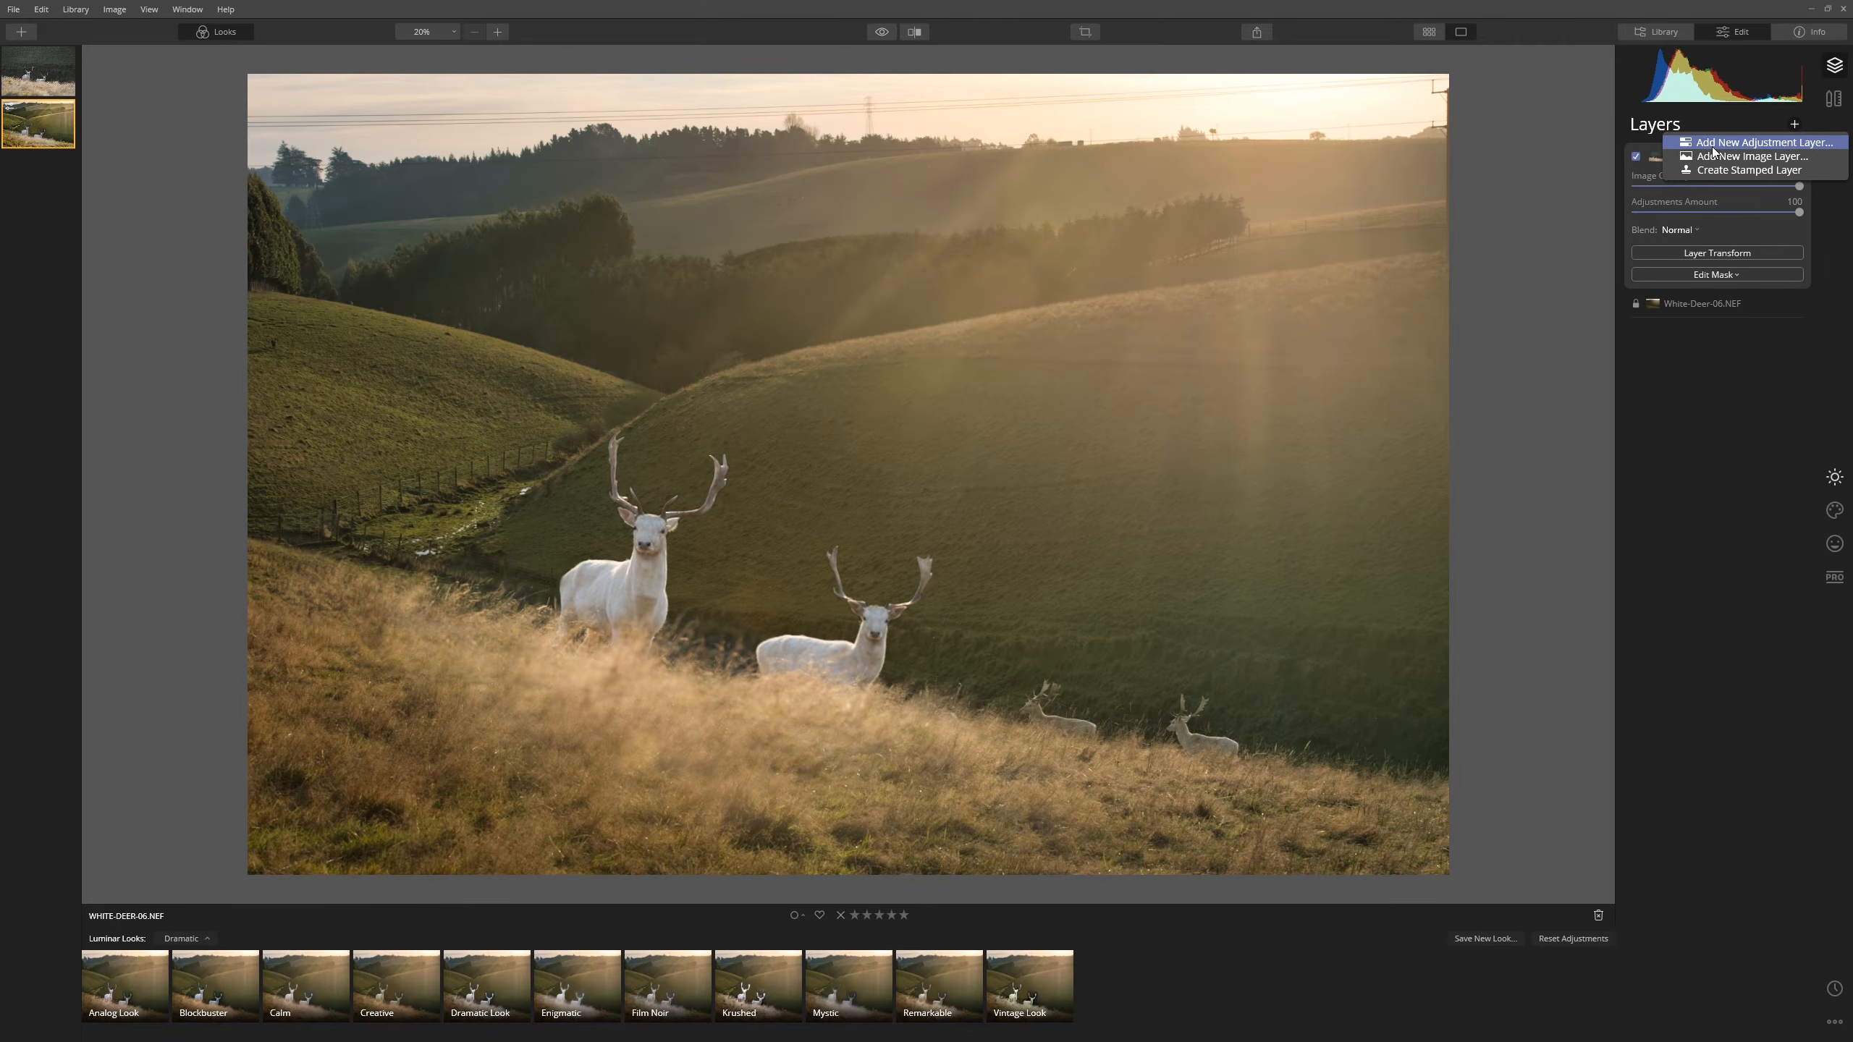
pyautogui.click(1715, 146)
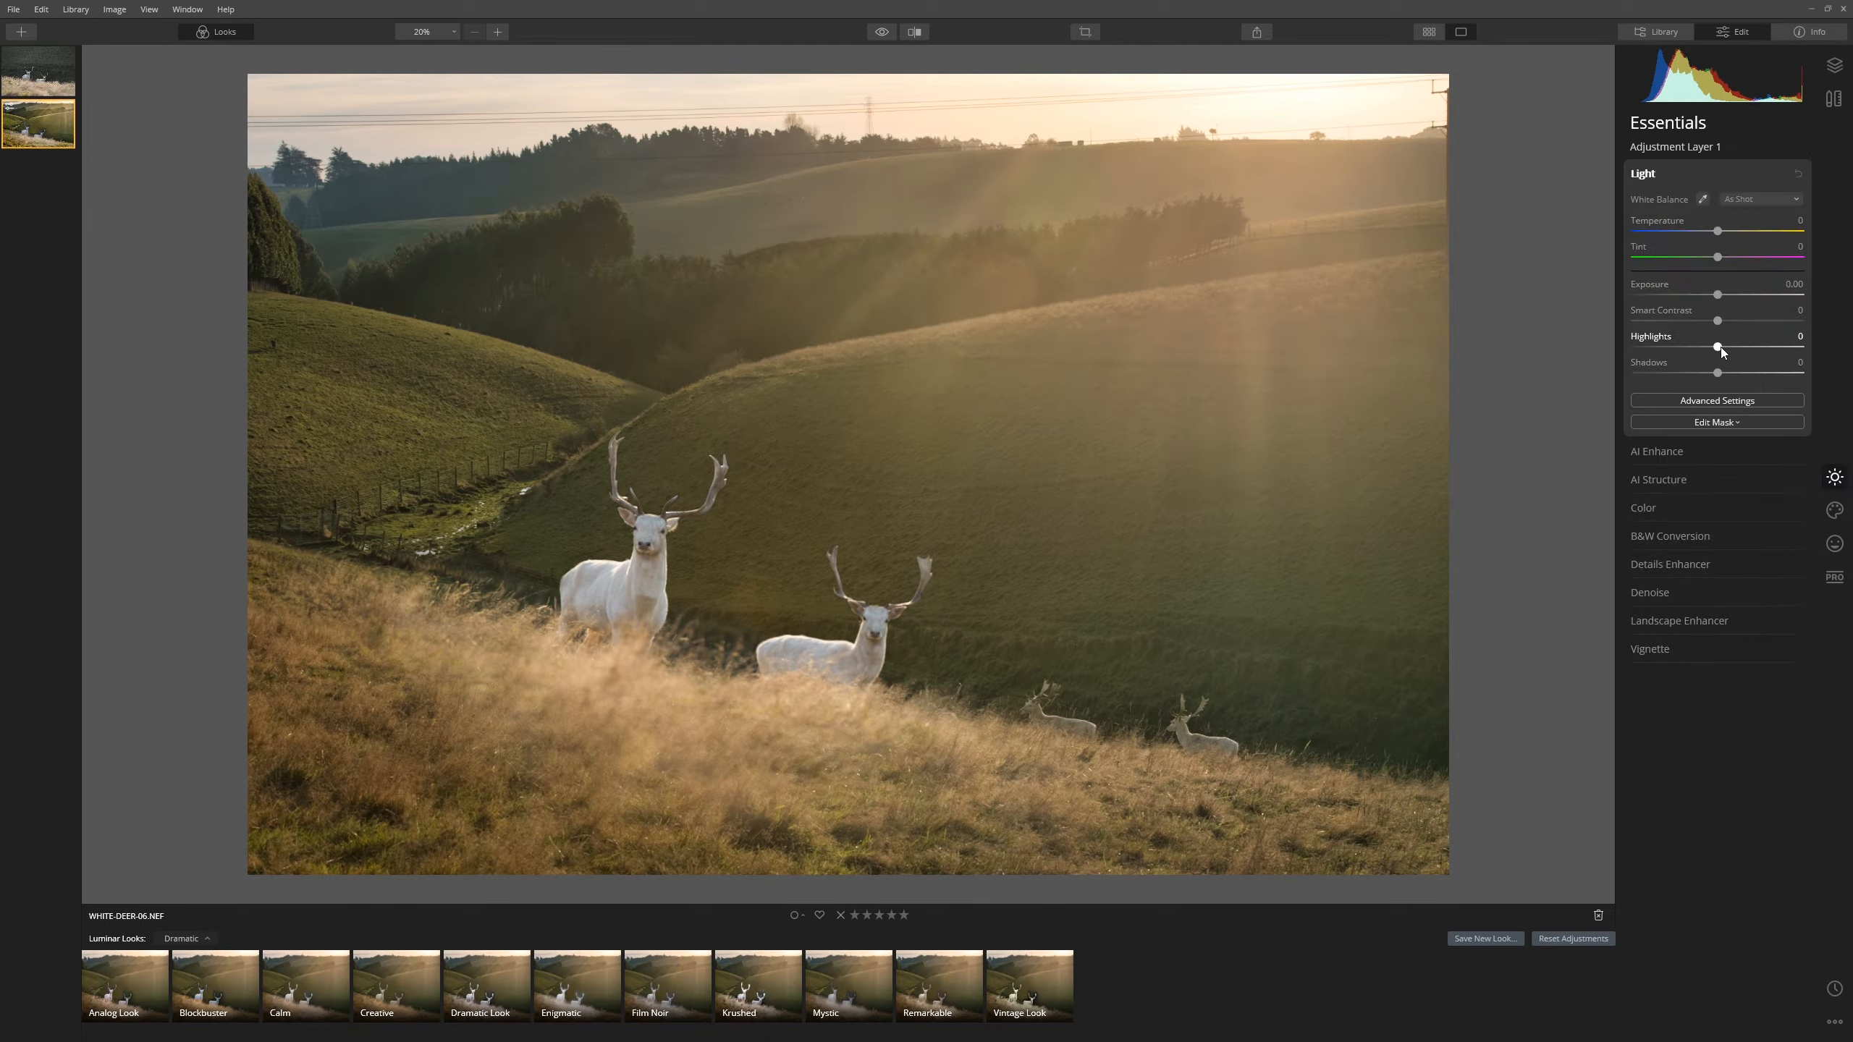
pyautogui.moveTo(1698, 299)
pyautogui.mouseDown()
pyautogui.moveTo(1650, 301)
pyautogui.moveTo(1759, 322)
pyautogui.moveTo(1713, 312)
pyautogui.mouseUp()
pyautogui.click(1694, 350)
pyautogui.moveTo(1719, 295); pyautogui.dragTo(1707, 295)
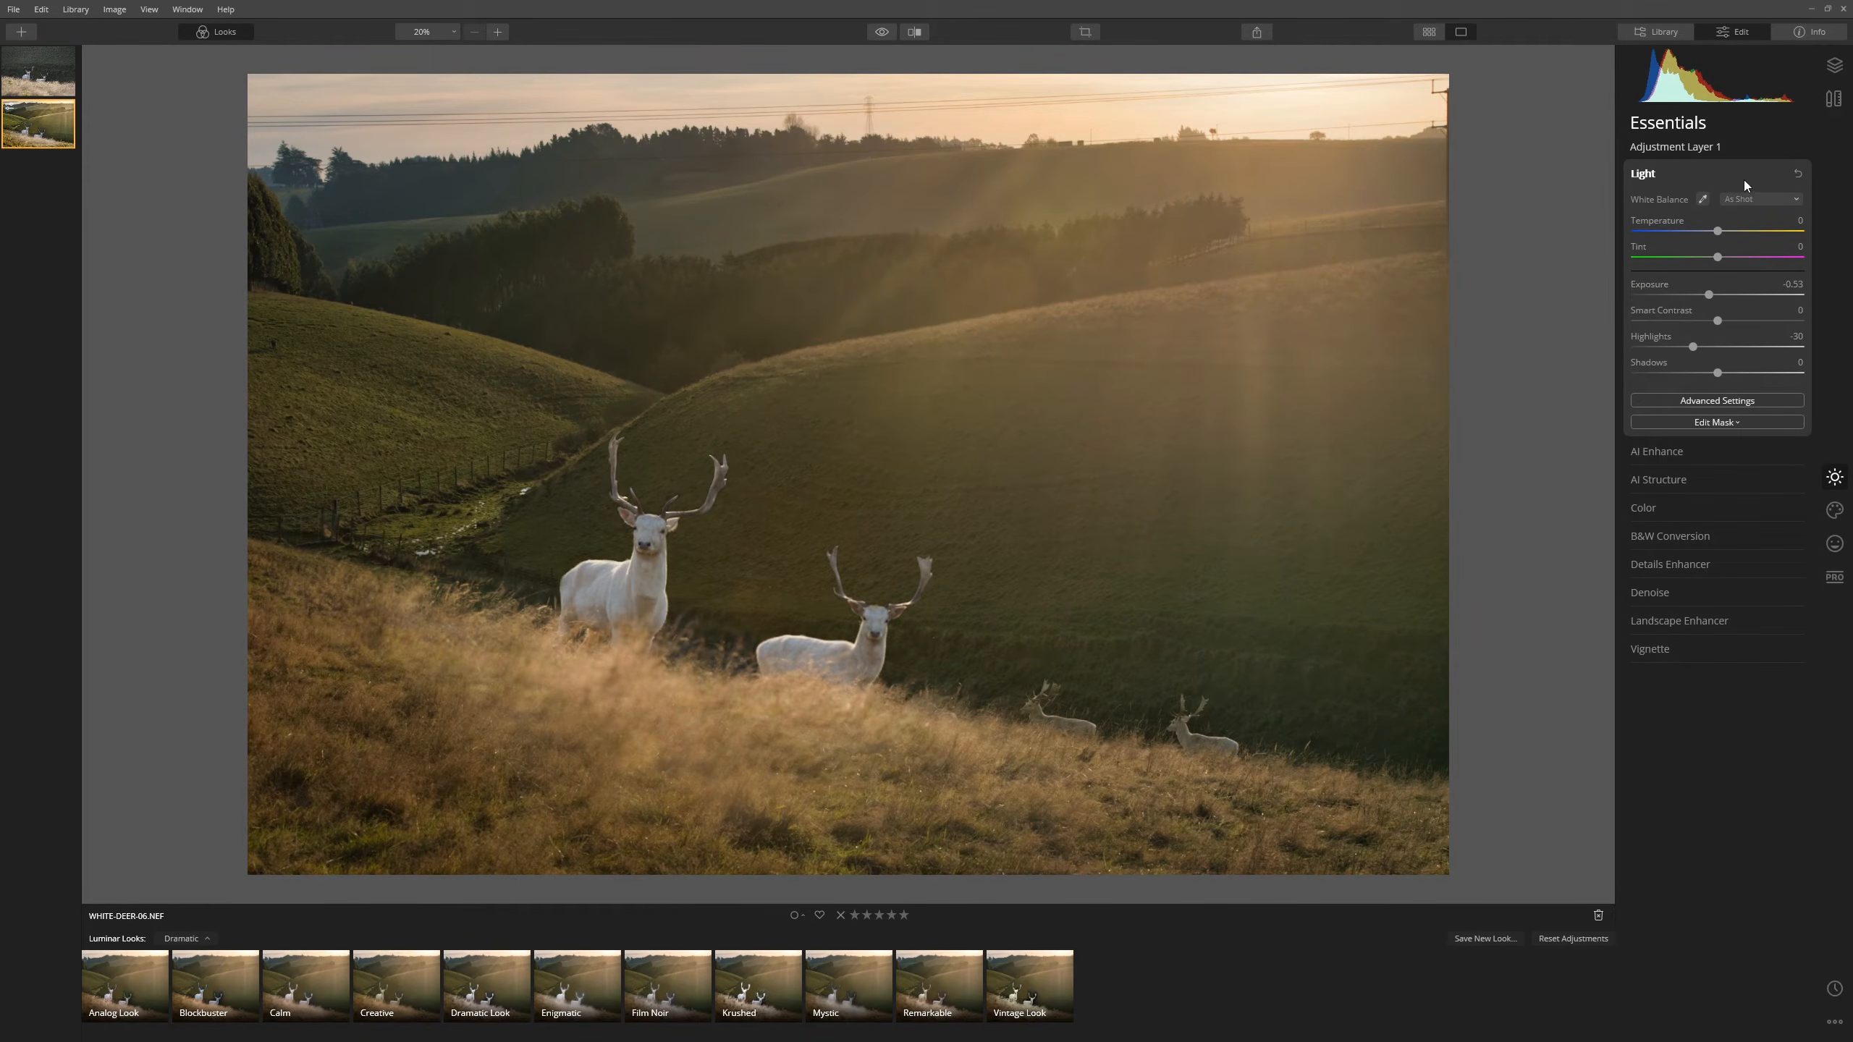
pyautogui.click(1711, 260)
pyautogui.moveTo(1702, 233); pyautogui.dragTo(1707, 233)
pyautogui.click(1833, 66)
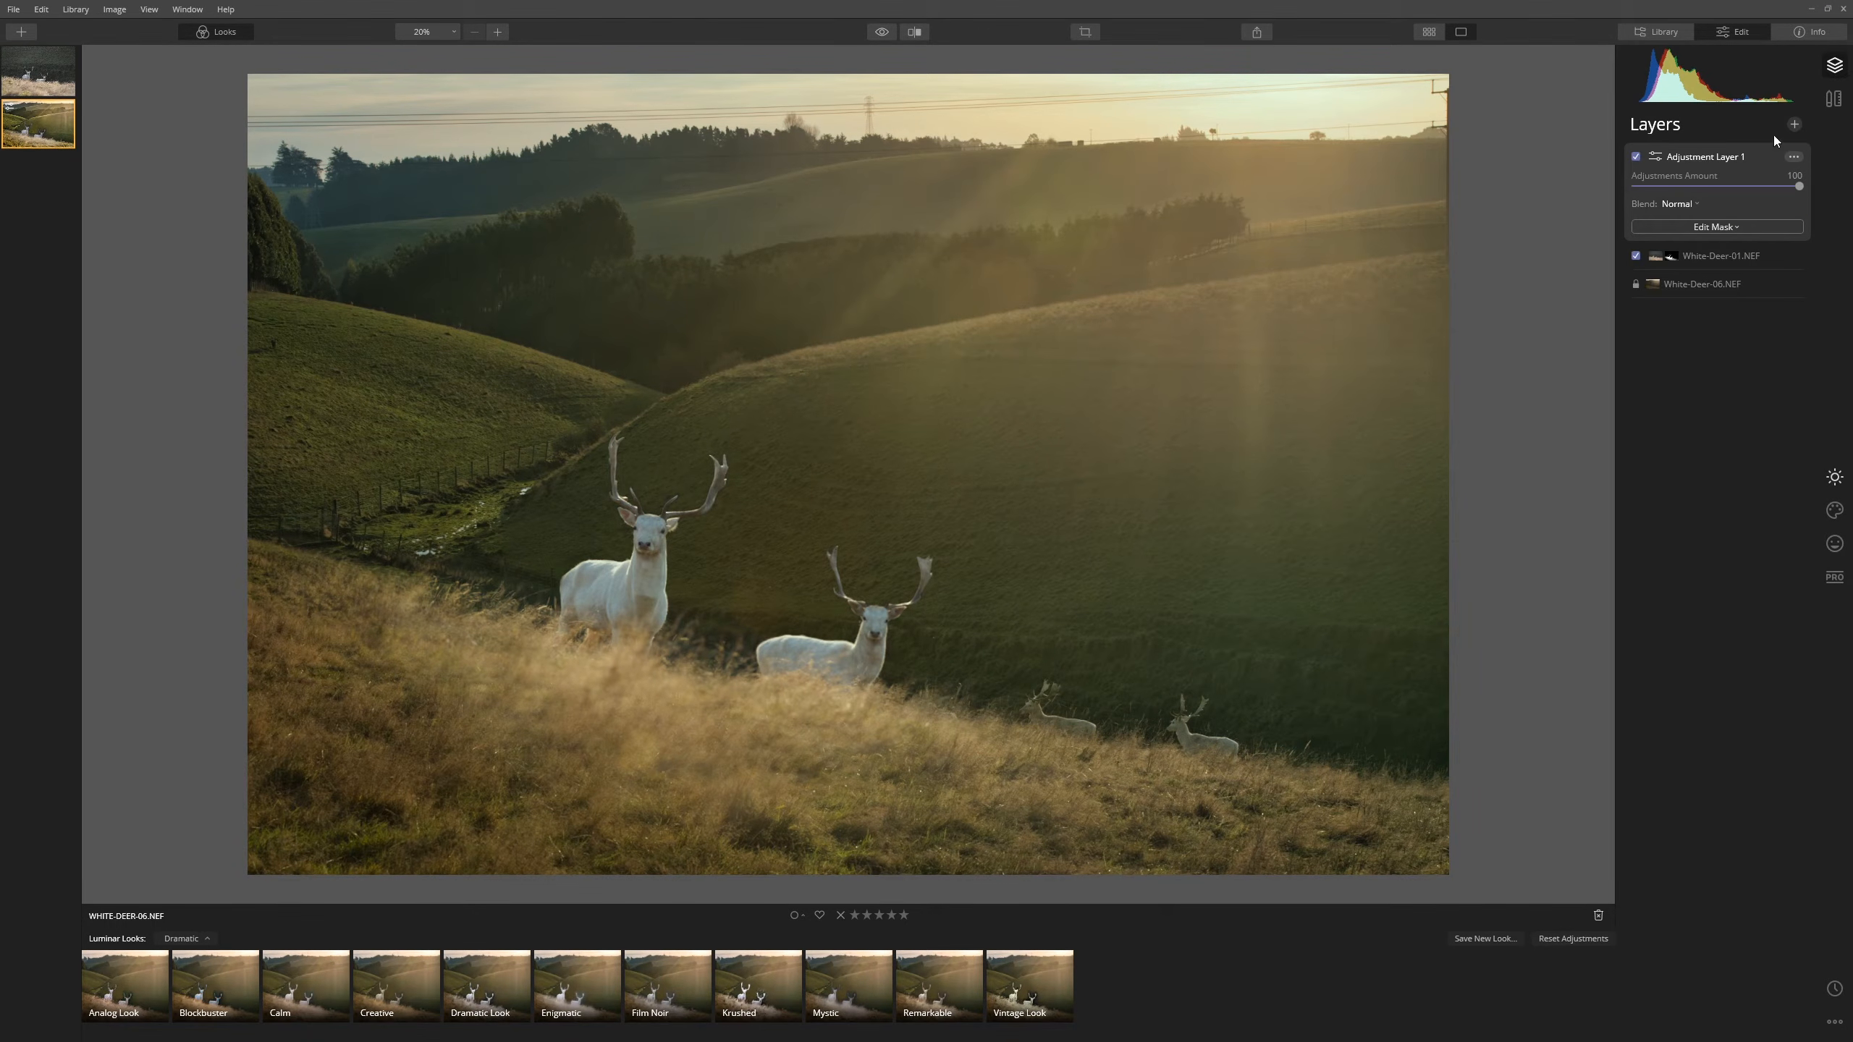
pyautogui.click(1672, 228)
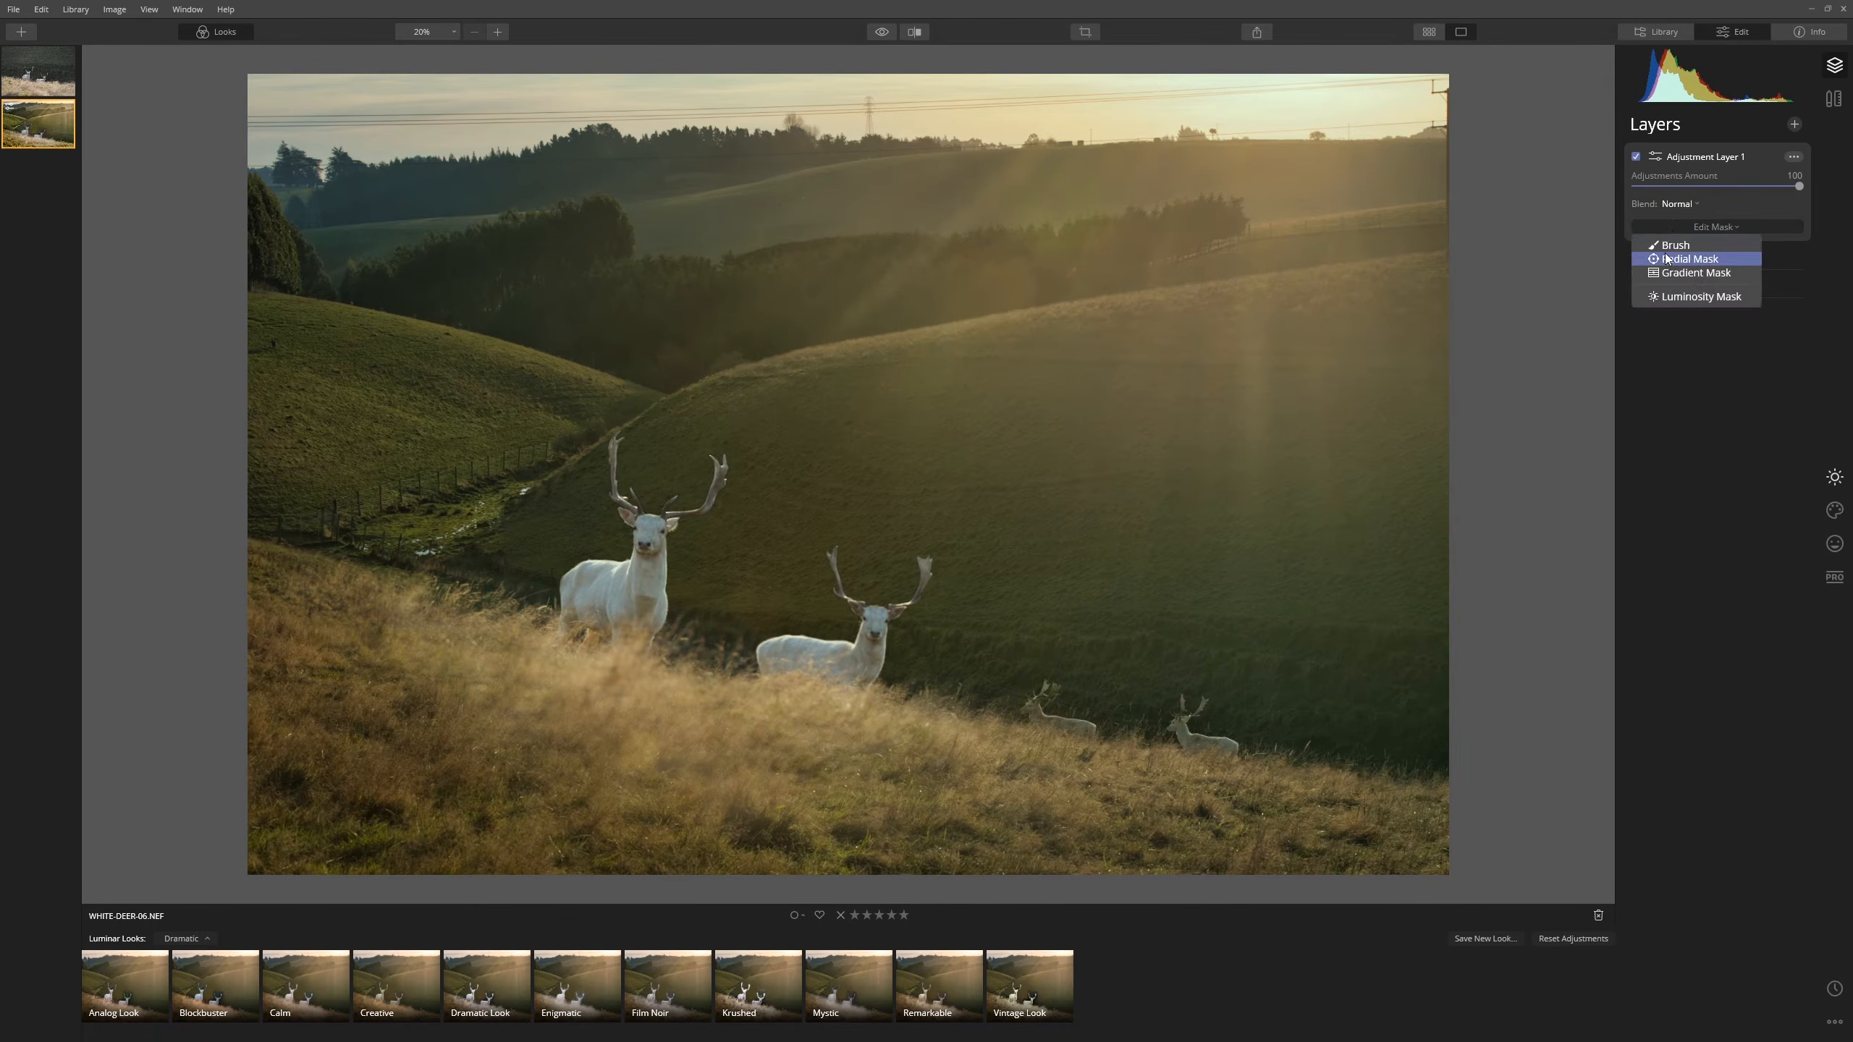
# - Paint a brush mask with a larger brush in two passes over the foreground grass
pyautogui.click(1667, 249)
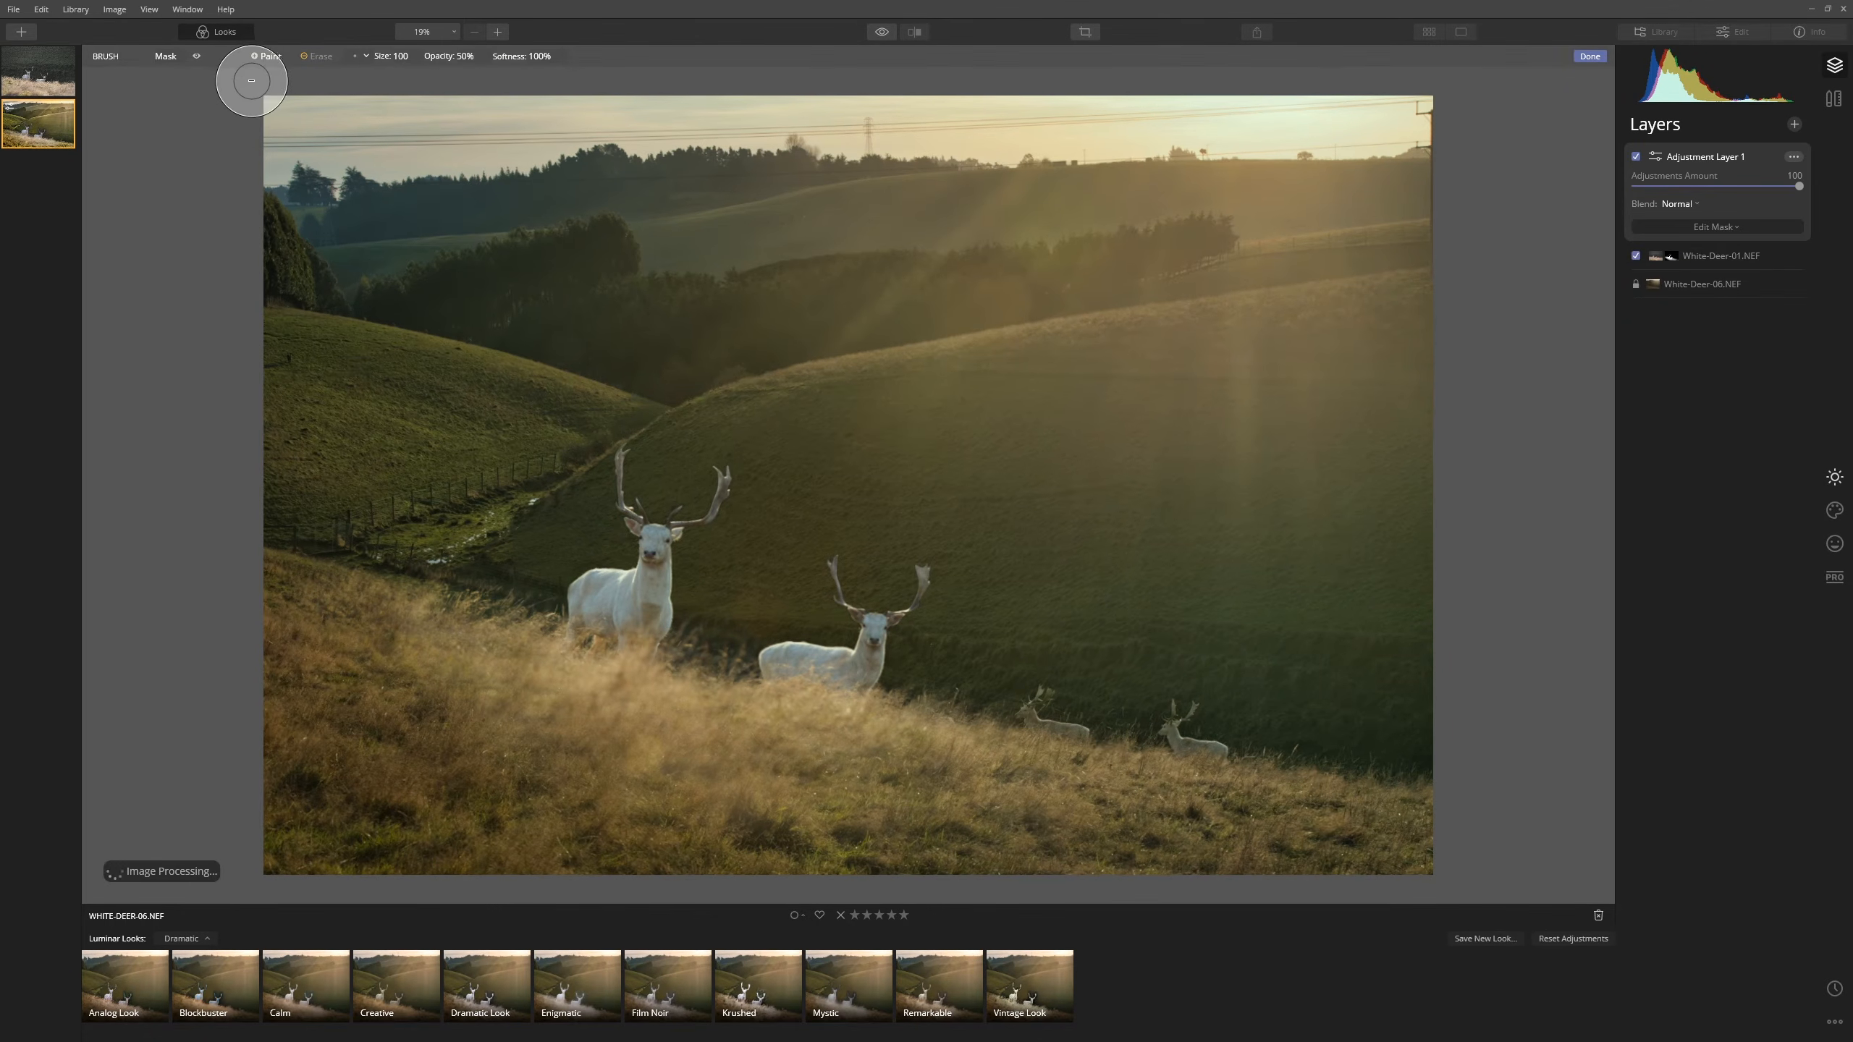
pyautogui.click(273, 62)
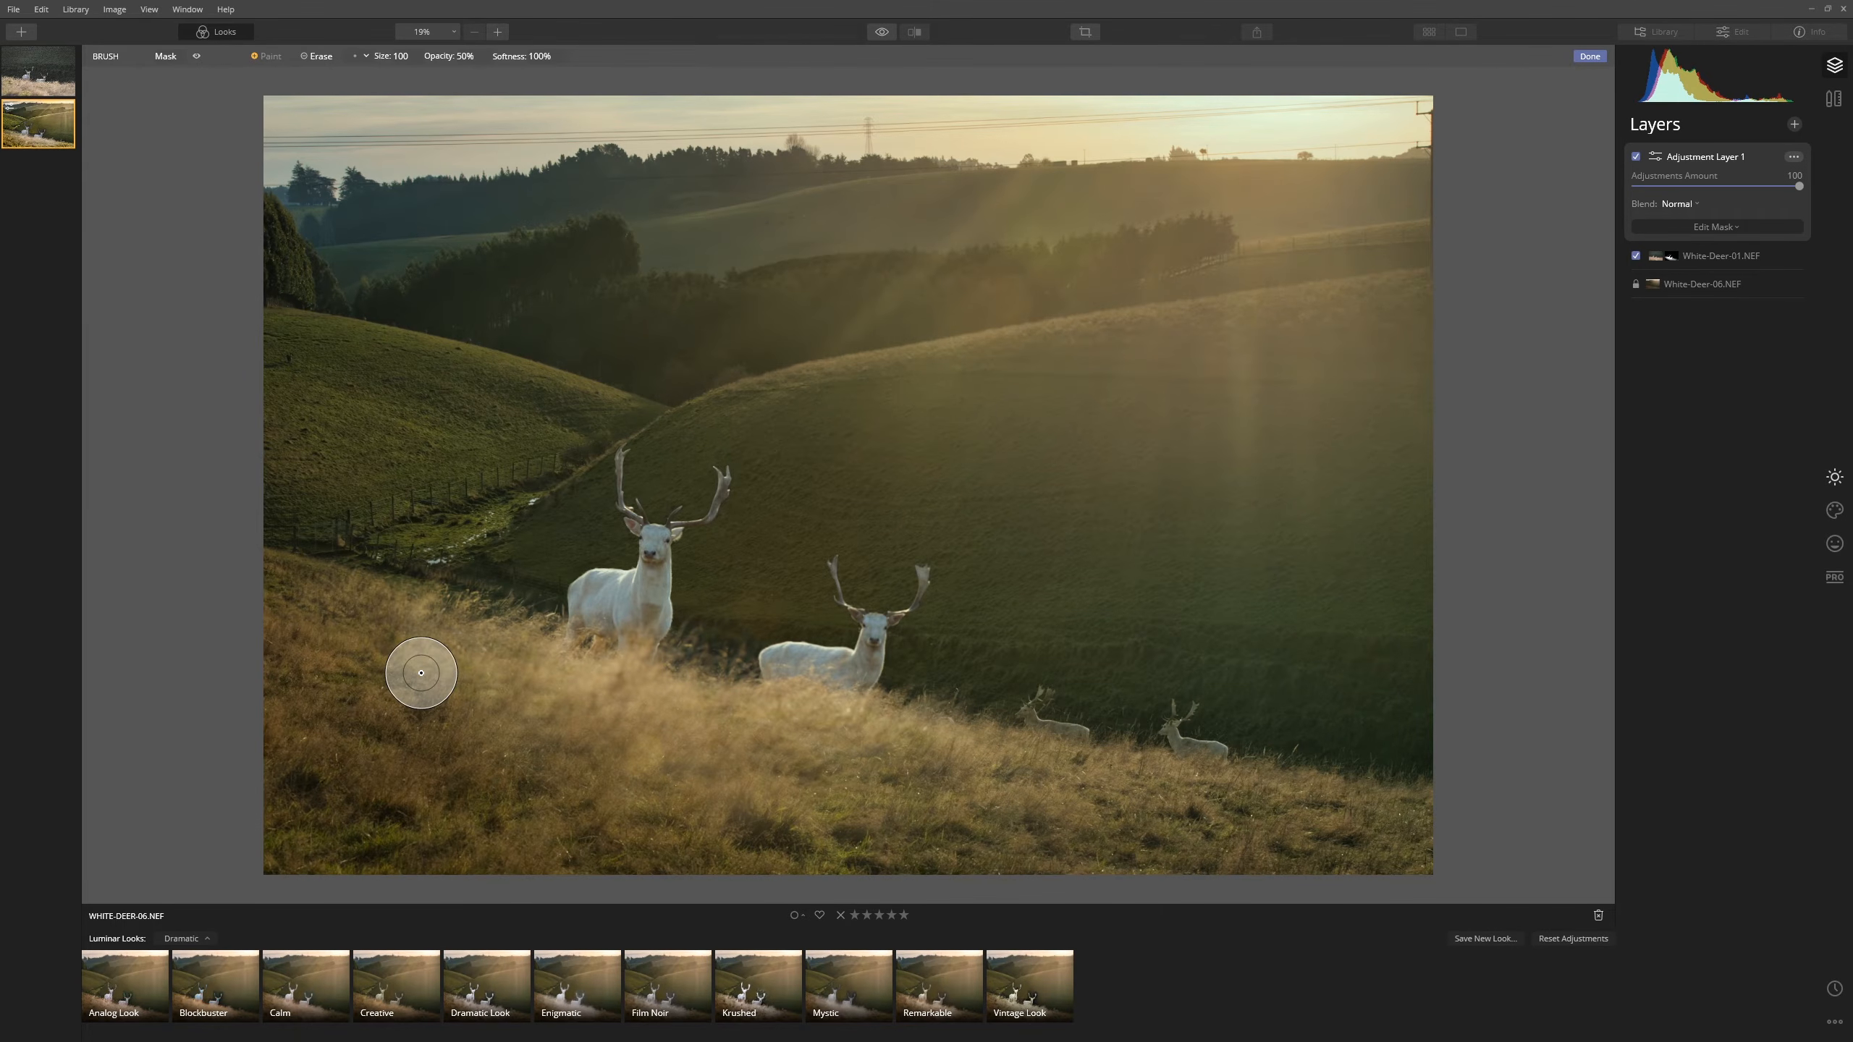
pyautogui.press(']')
pyautogui.press(']')
pyautogui.press(']')
pyautogui.press(']')
pyautogui.press(']')
pyautogui.press(']')
pyautogui.scroll(2, 466, 637)
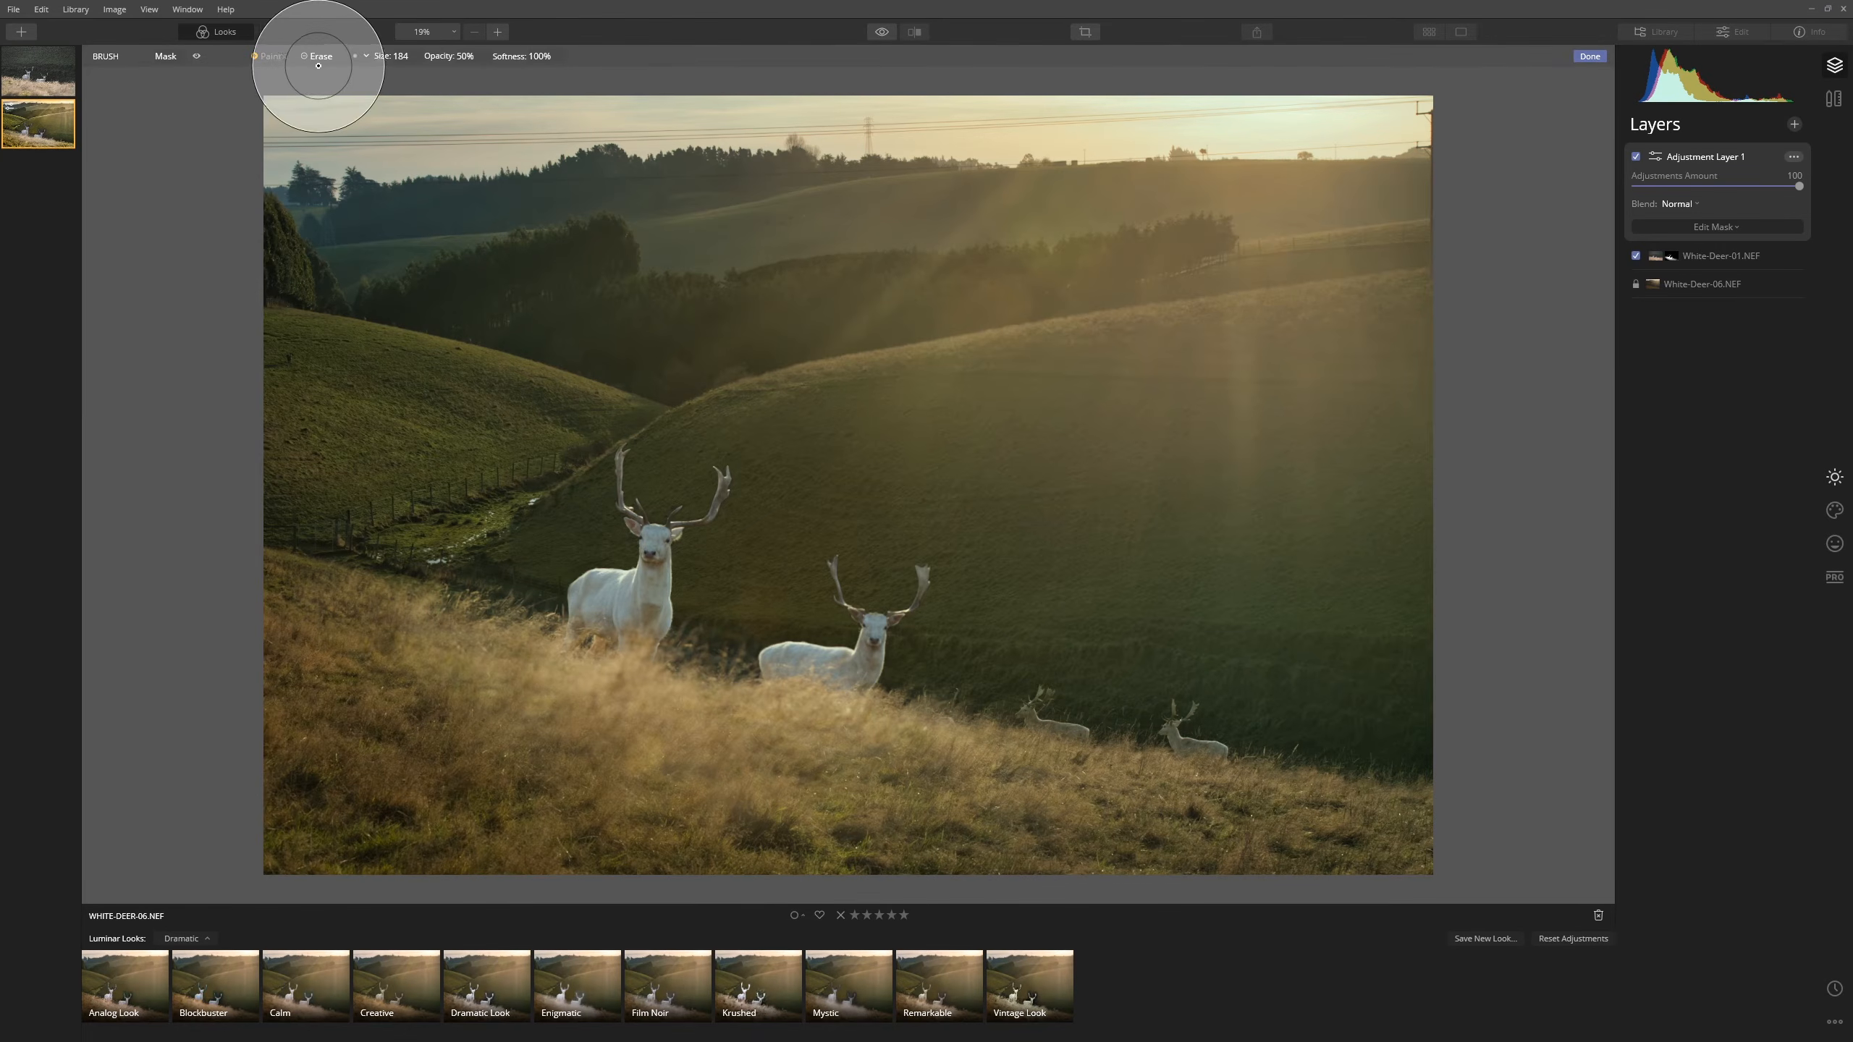
pyautogui.moveTo(428, 643); pyautogui.dragTo(1069, 770)
pyautogui.scroll(-6, 478, 633)
pyautogui.moveTo(477, 633); pyautogui.dragTo(943, 742)
pyautogui.scroll(-1, 944, 741)
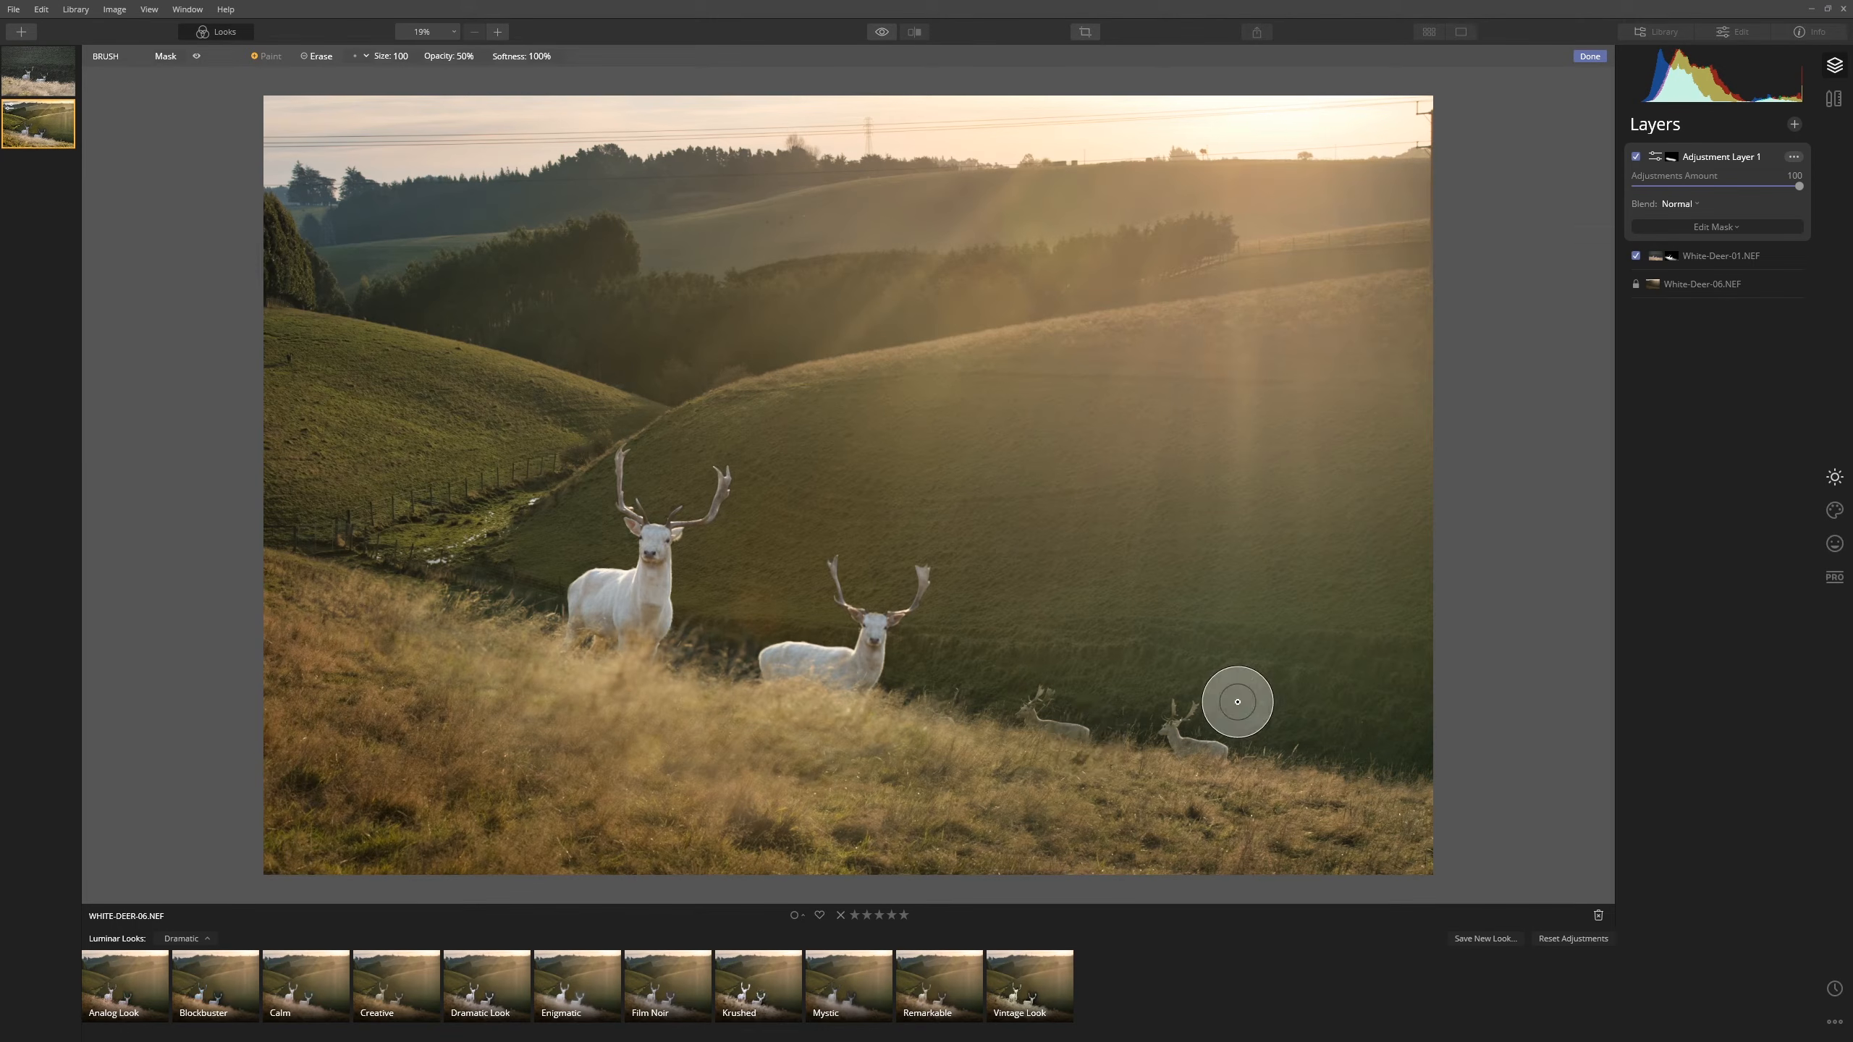
# - Toggle Adjustment Layer 1 off and on to compare, leaving it enabled
pyautogui.click(1636, 157)
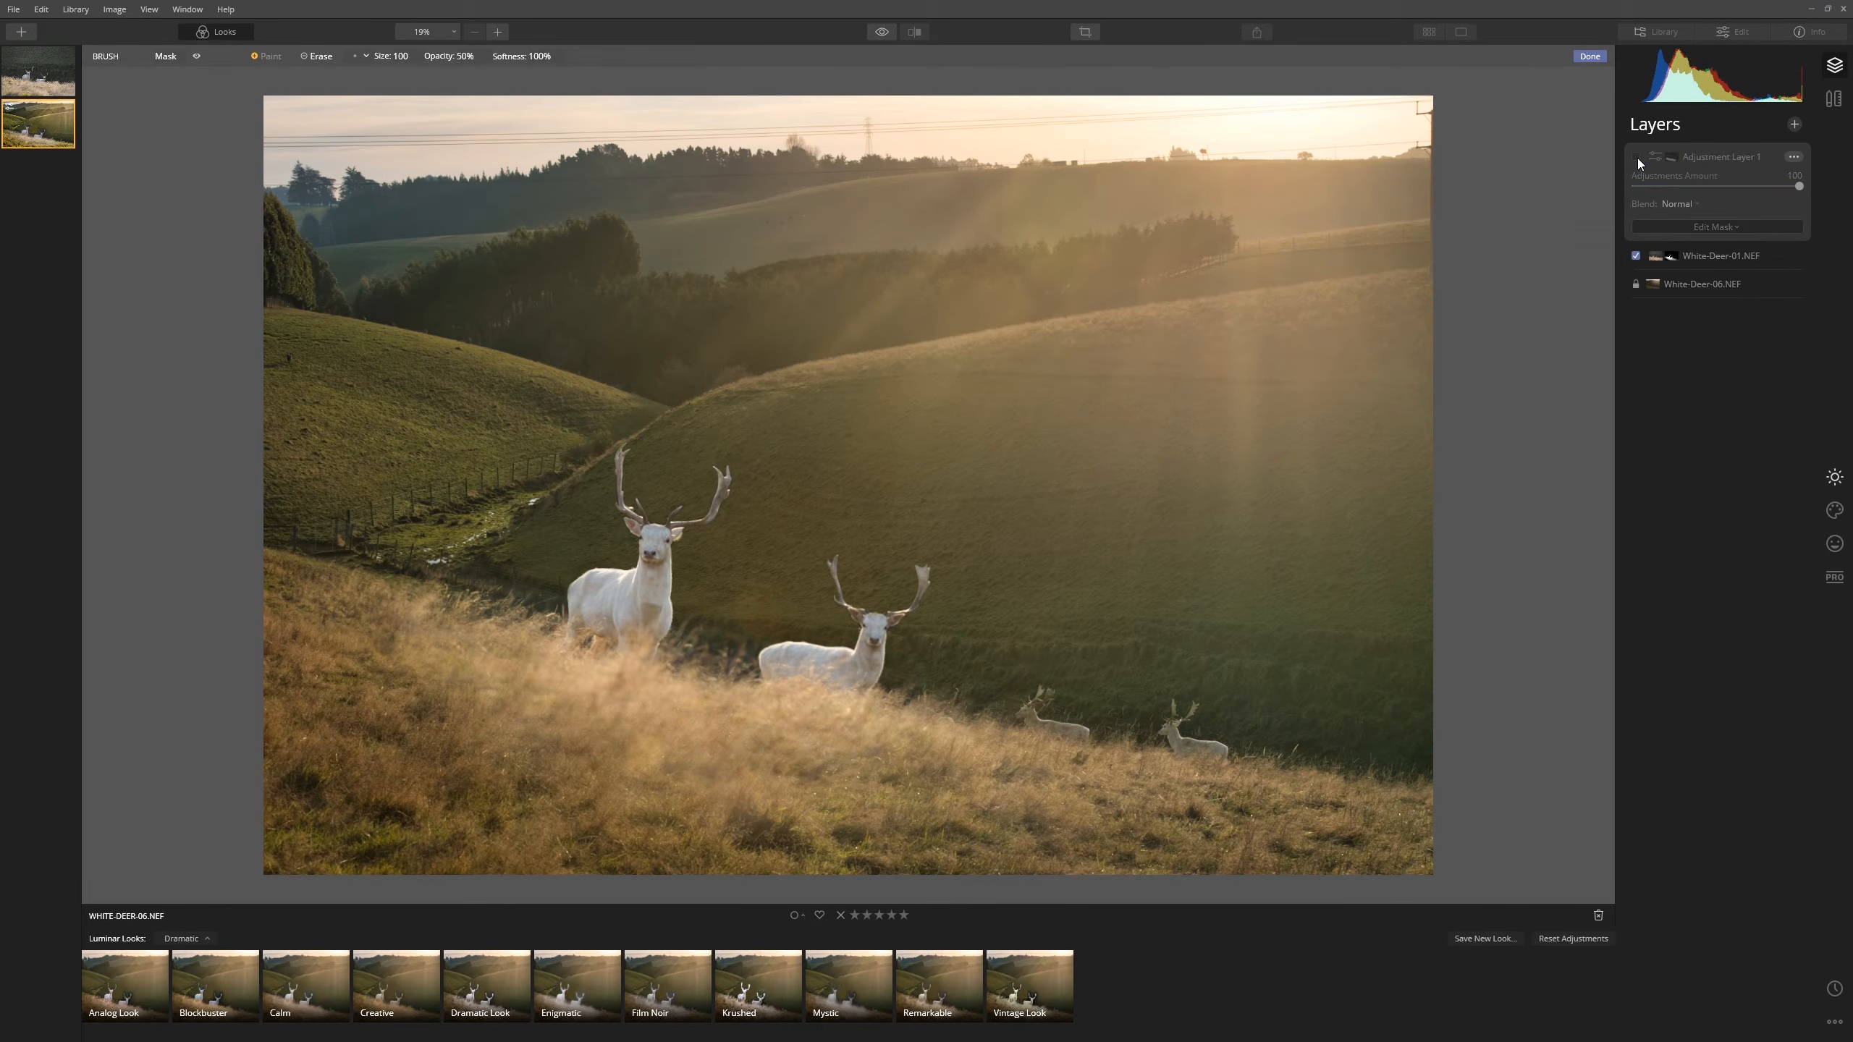
pyautogui.click(1637, 158)
pyautogui.click(1637, 158)
pyautogui.click(1637, 158)
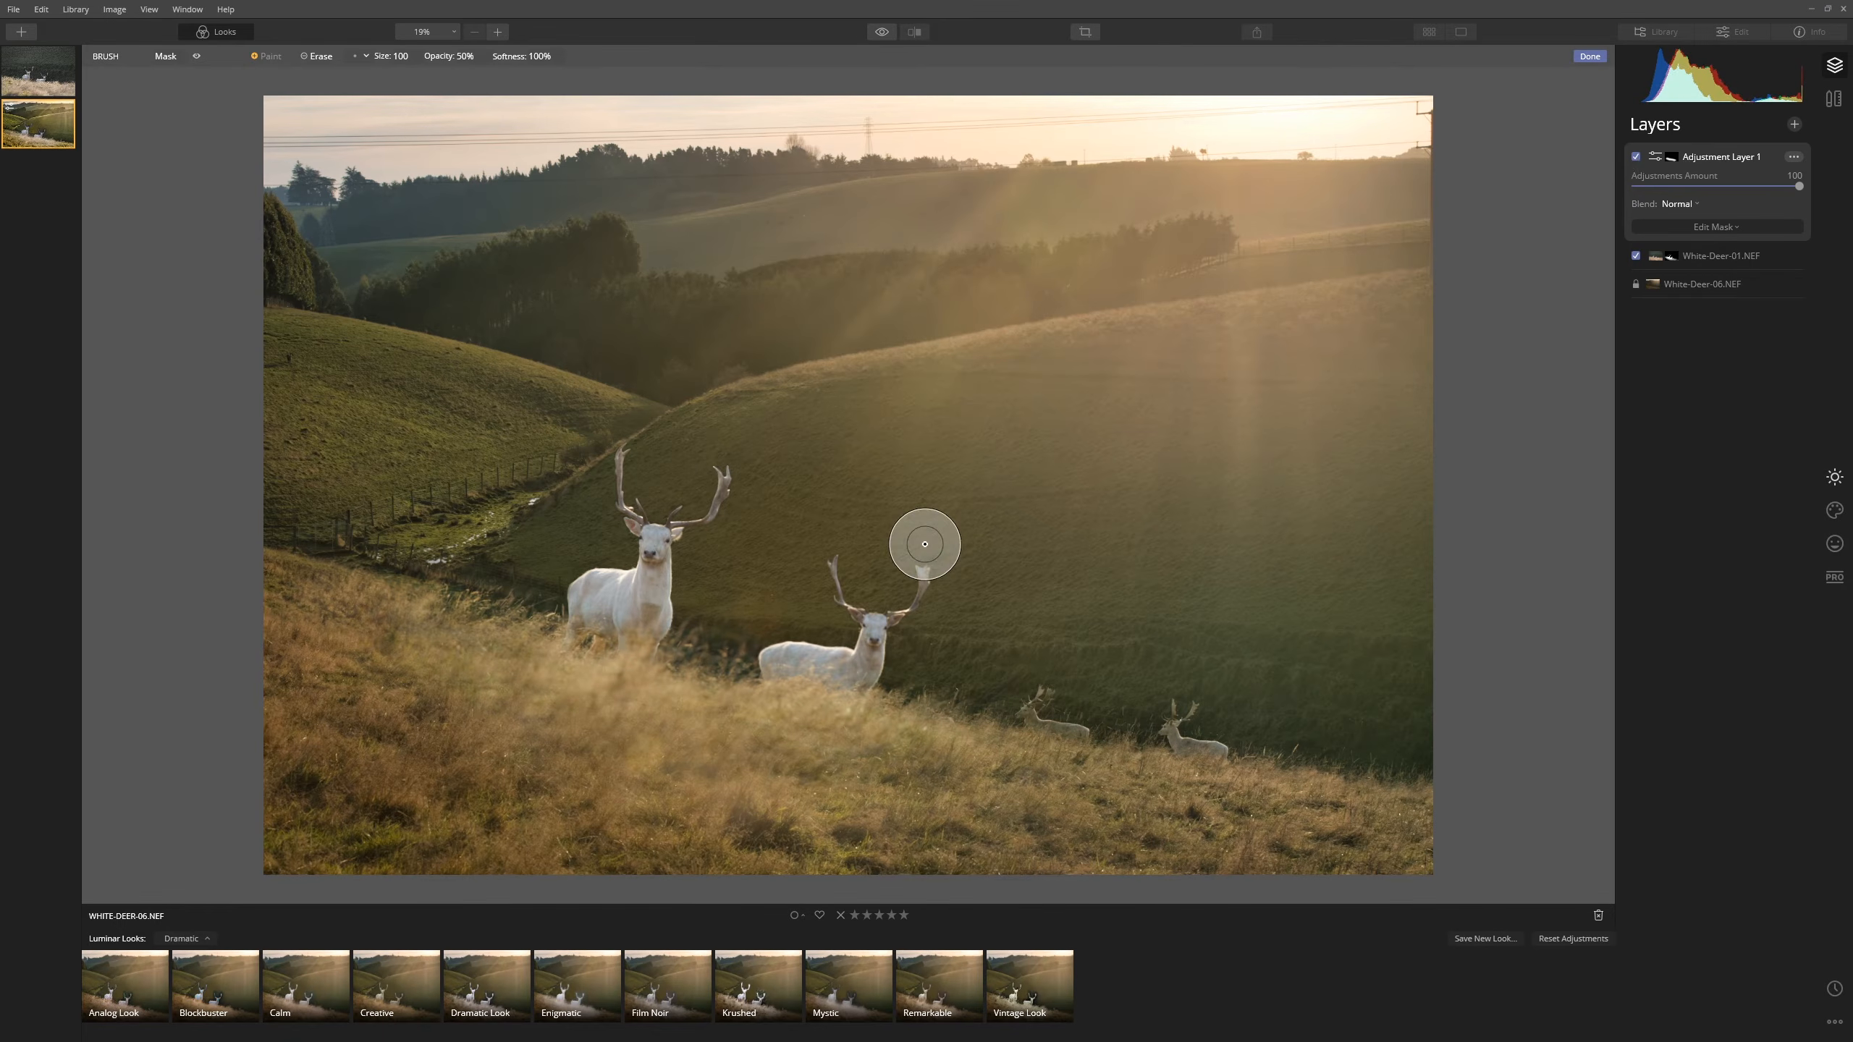
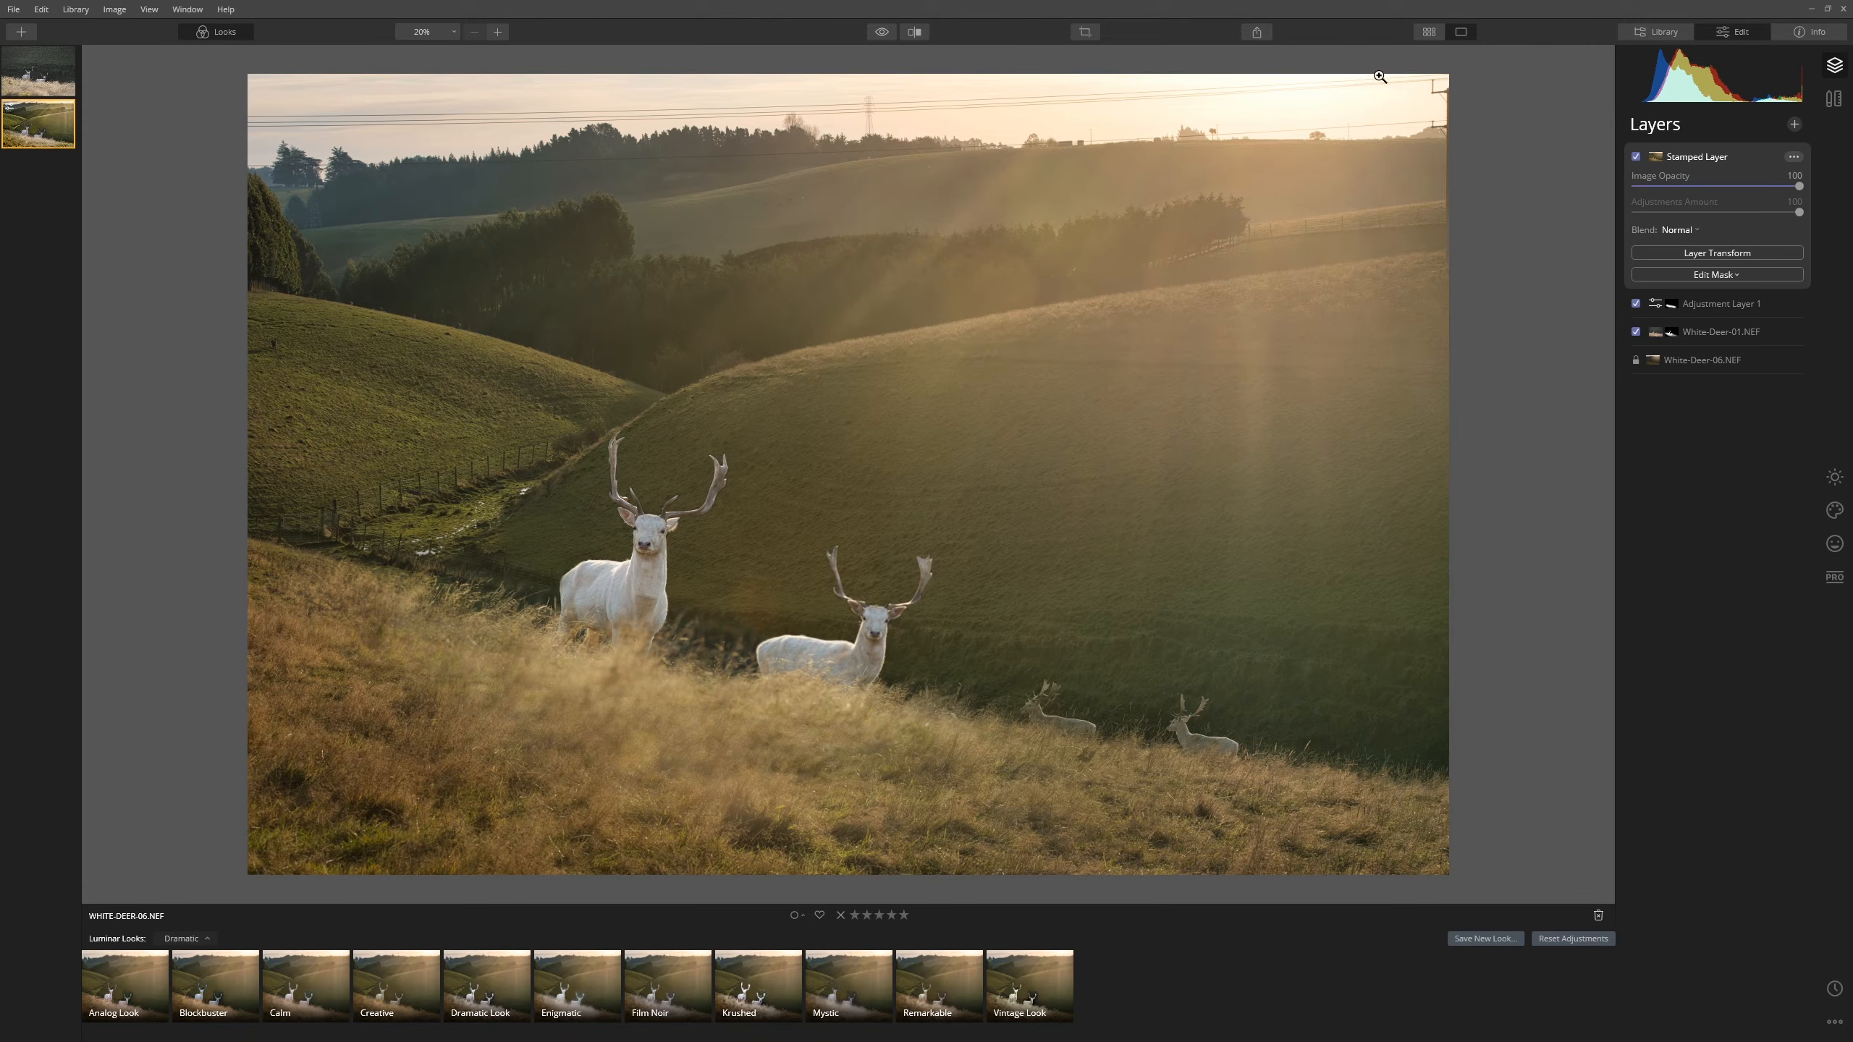
# - With the Canvas Erase tool, brush over the sky's power lines, wires, pylon arm and pole
pyautogui.click(1834, 100)
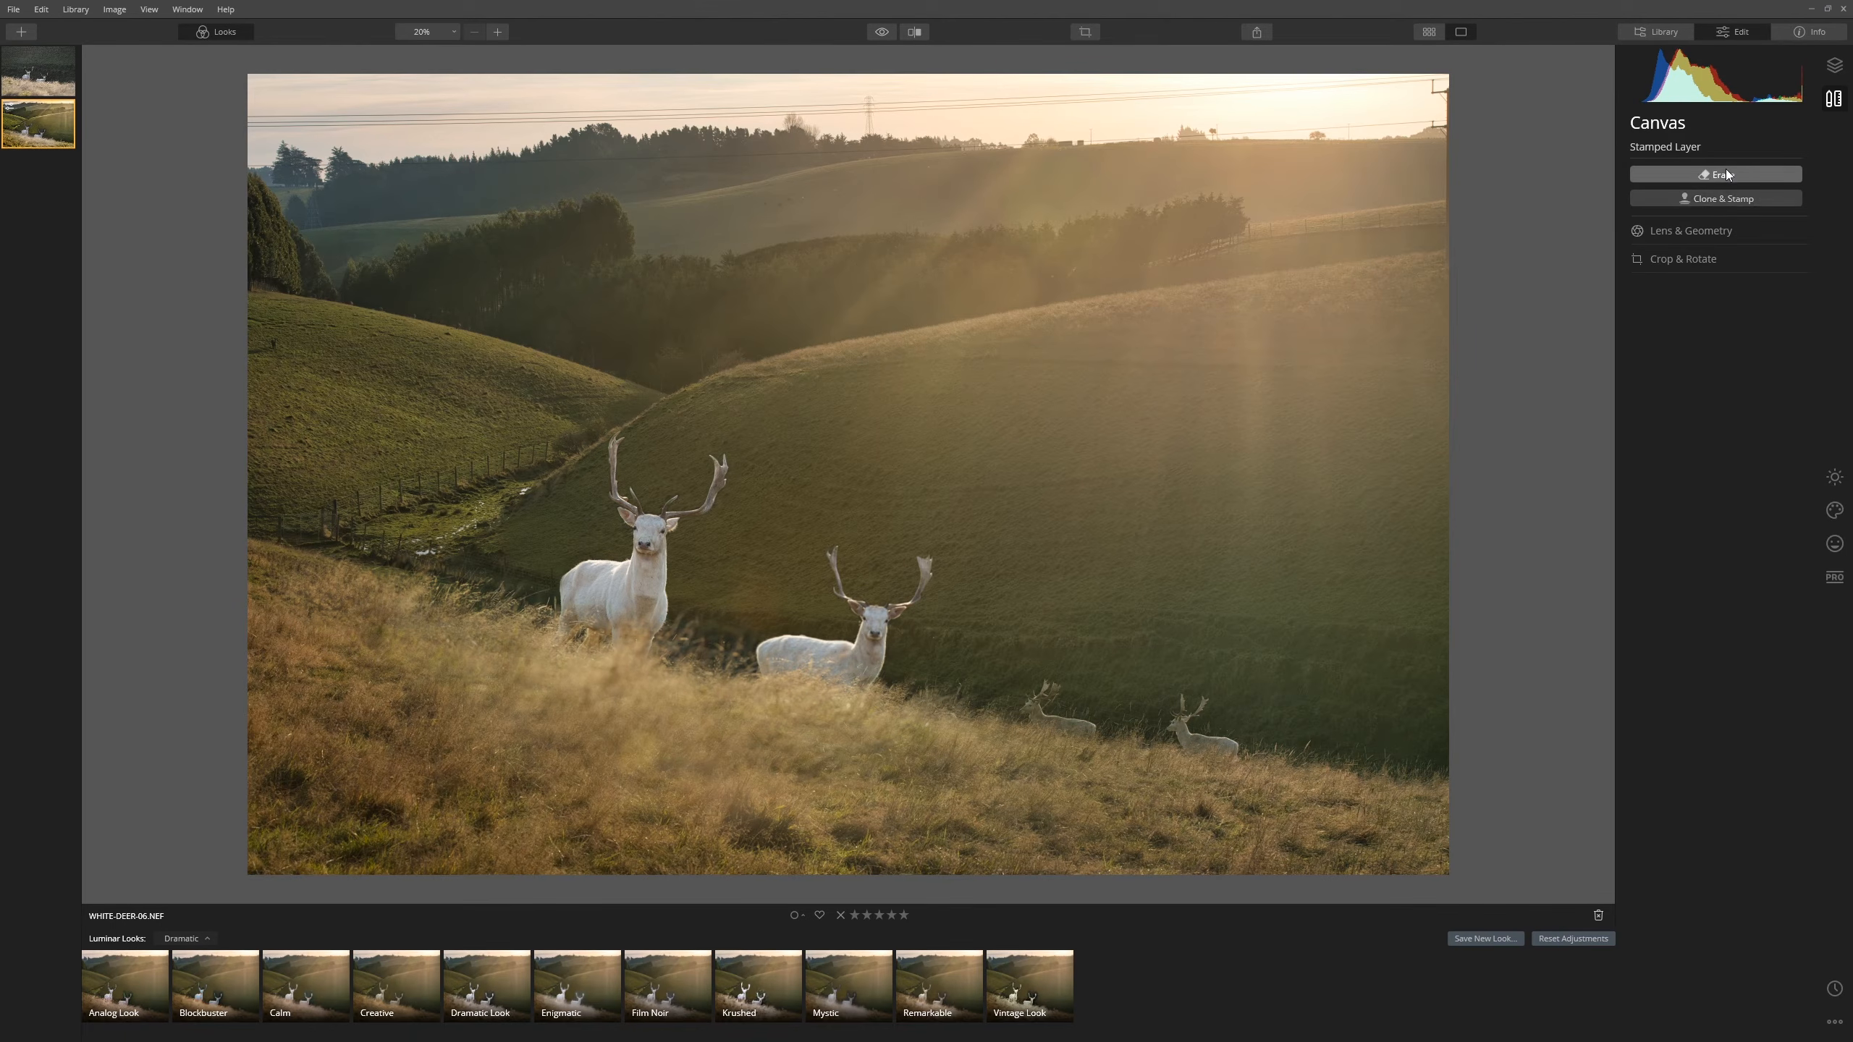
pyautogui.click(1725, 174)
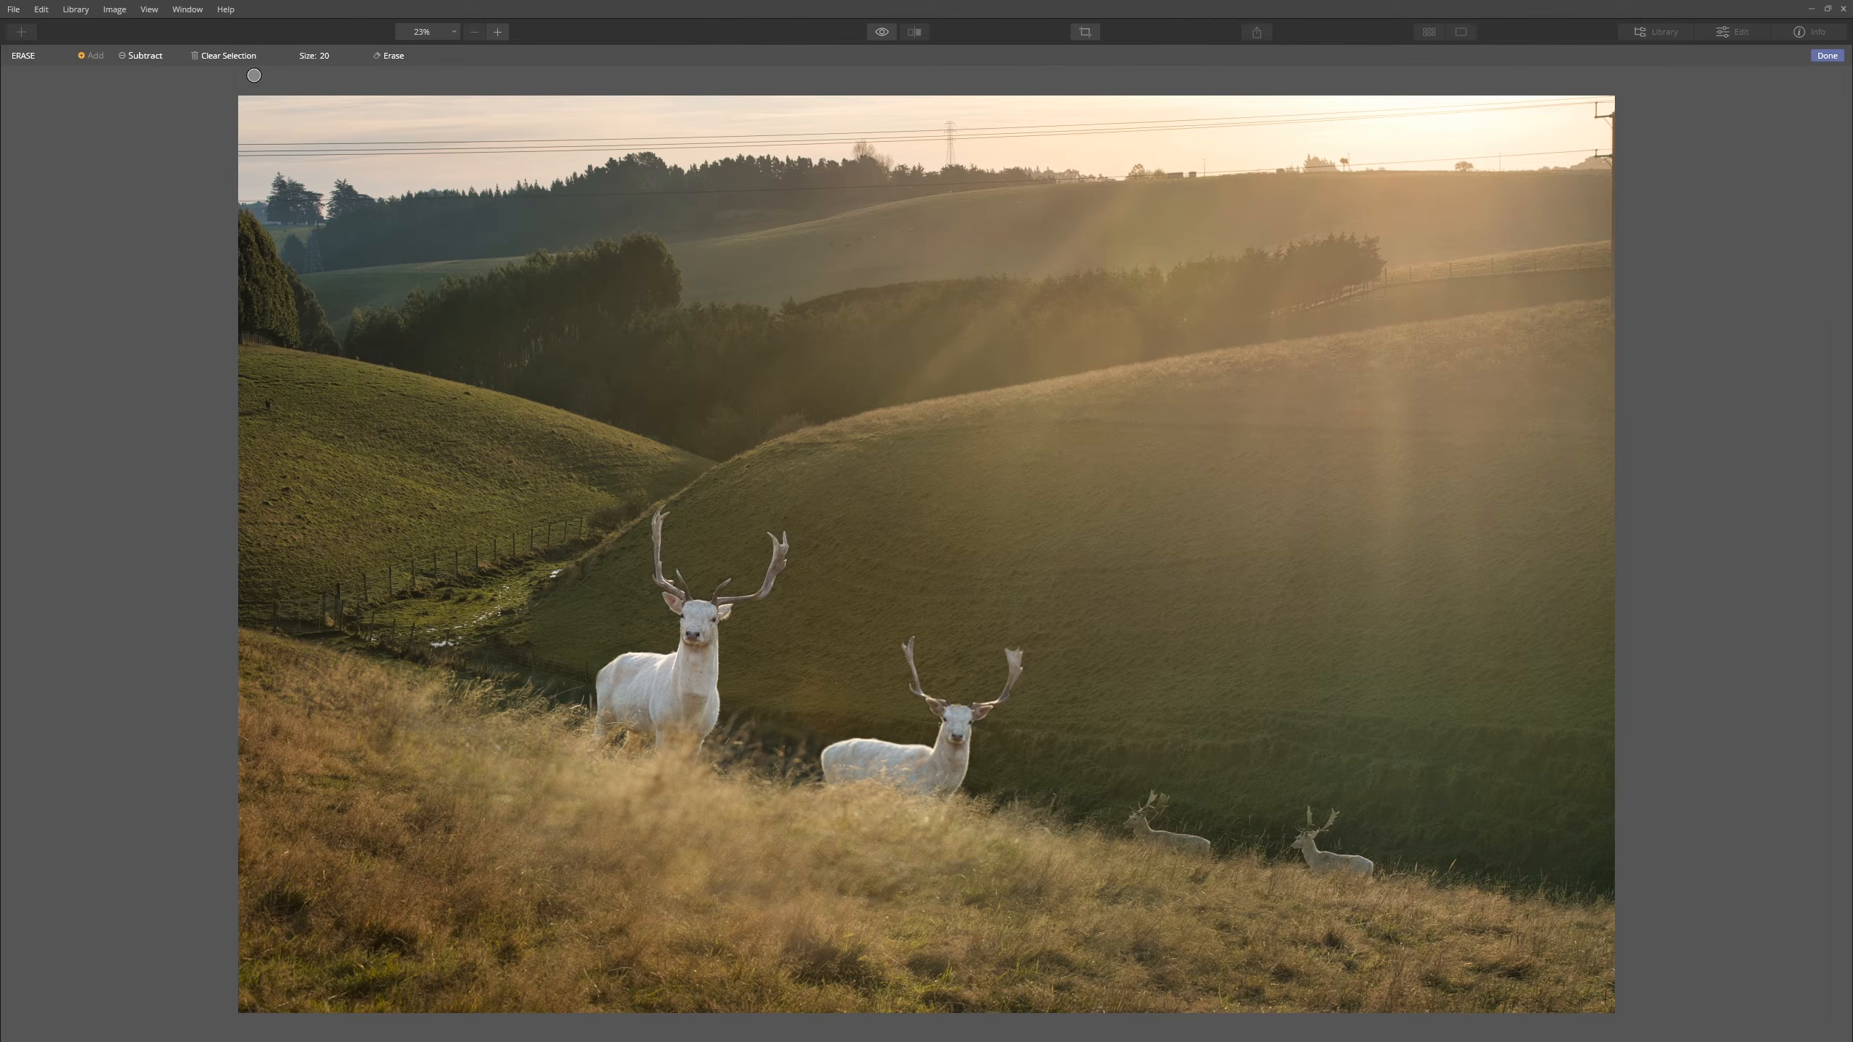
pyautogui.moveTo(363, 146)
pyautogui.mouseDown()
pyautogui.moveTo(224, 147)
pyautogui.moveTo(800, 141)
pyautogui.mouseUp()
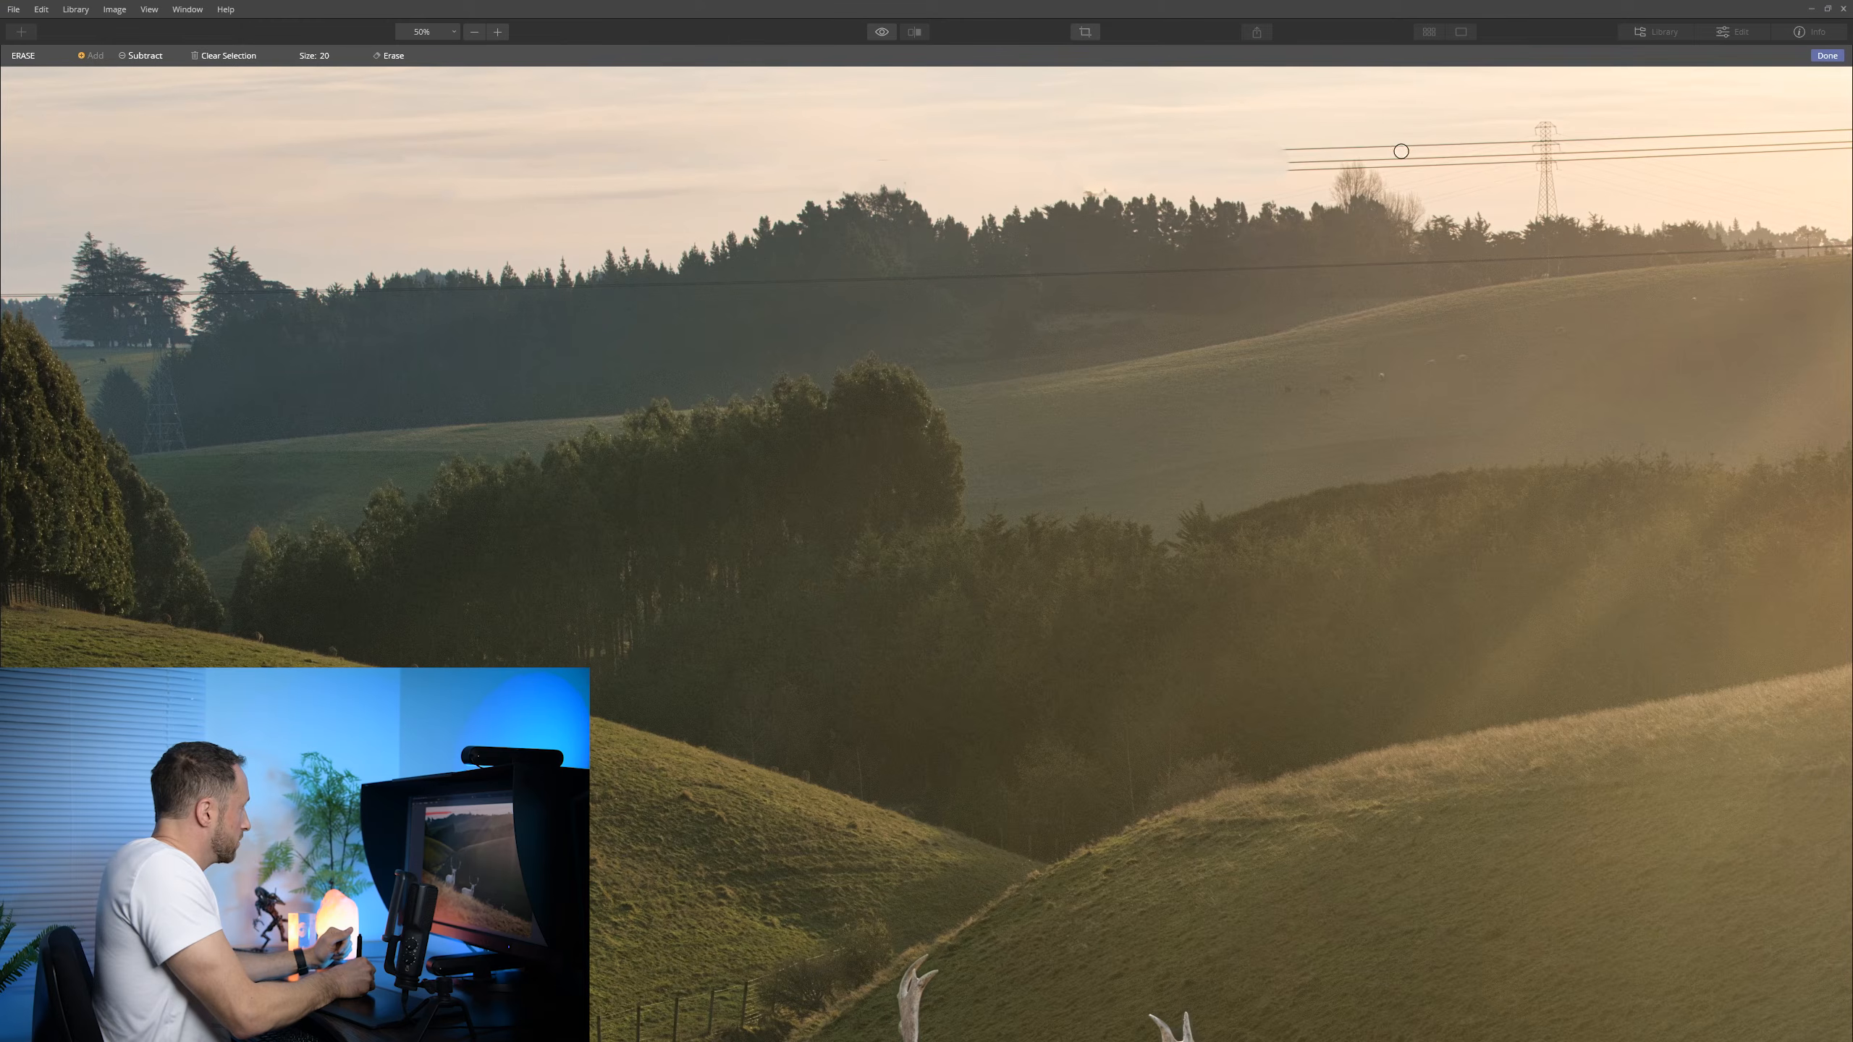
pyautogui.moveTo(1397, 149)
pyautogui.mouseDown()
pyautogui.moveTo(1543, 146)
pyautogui.moveTo(1270, 166)
pyautogui.mouseUp()
pyautogui.moveTo(1574, 149)
pyautogui.mouseDown()
pyautogui.moveTo(1852, 139)
pyautogui.moveTo(861, 132)
pyautogui.moveTo(1732, 79)
pyautogui.moveTo(1849, 136)
pyautogui.mouseUp()
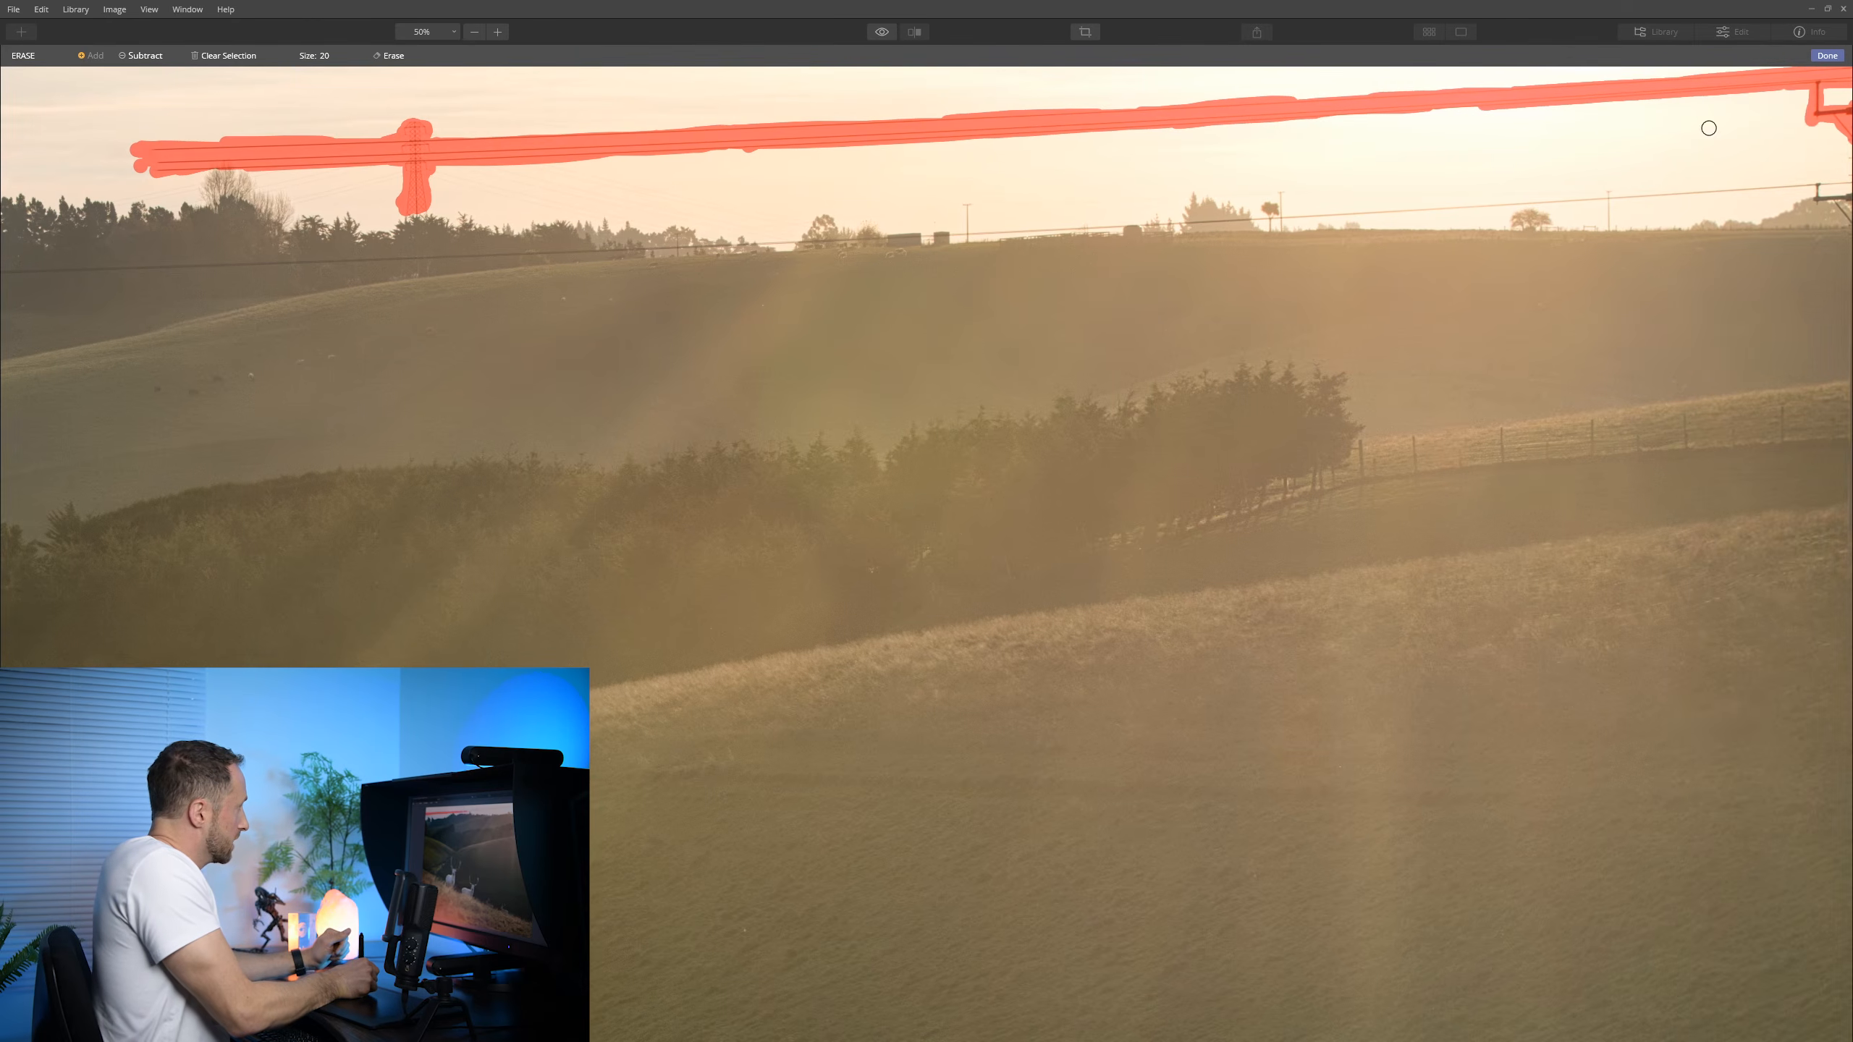
pyautogui.moveTo(1610, 190); pyautogui.dragTo(1608, 219)
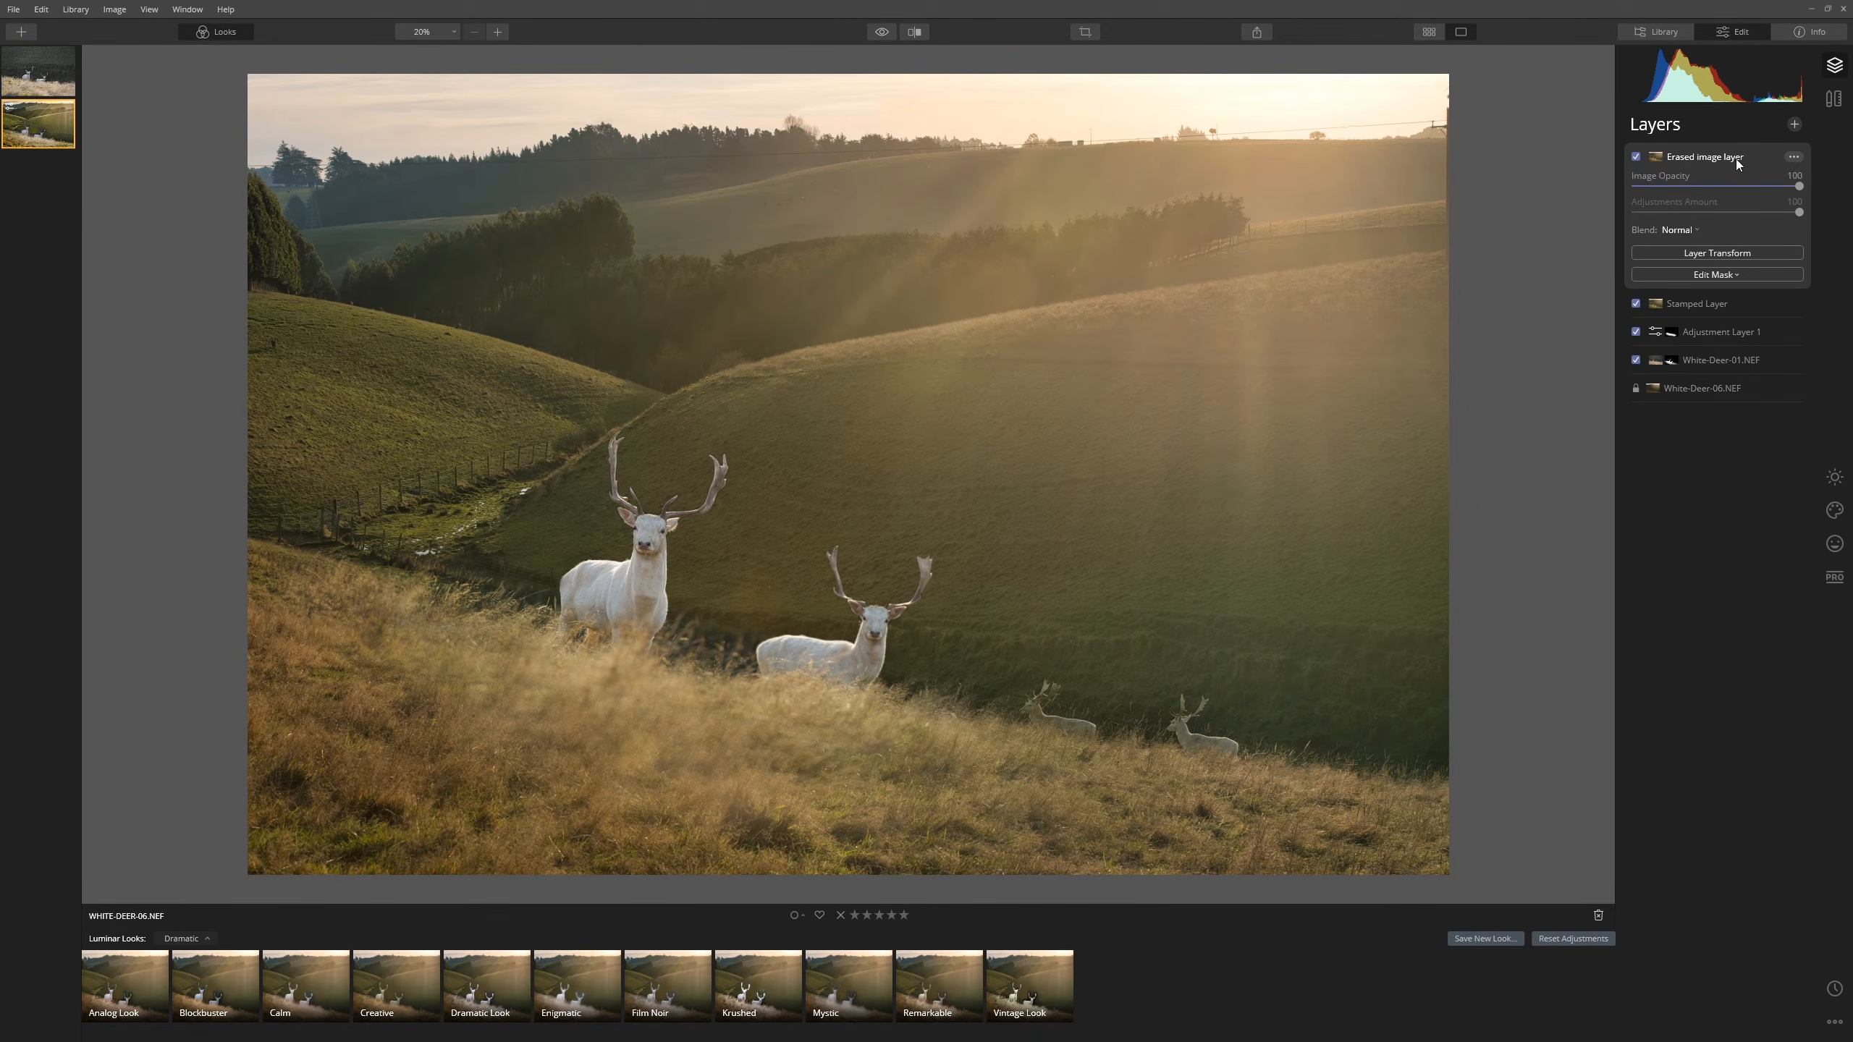
# - Delete the Stamped Layer from its options menu and confirm the removal
pyautogui.click(1723, 302)
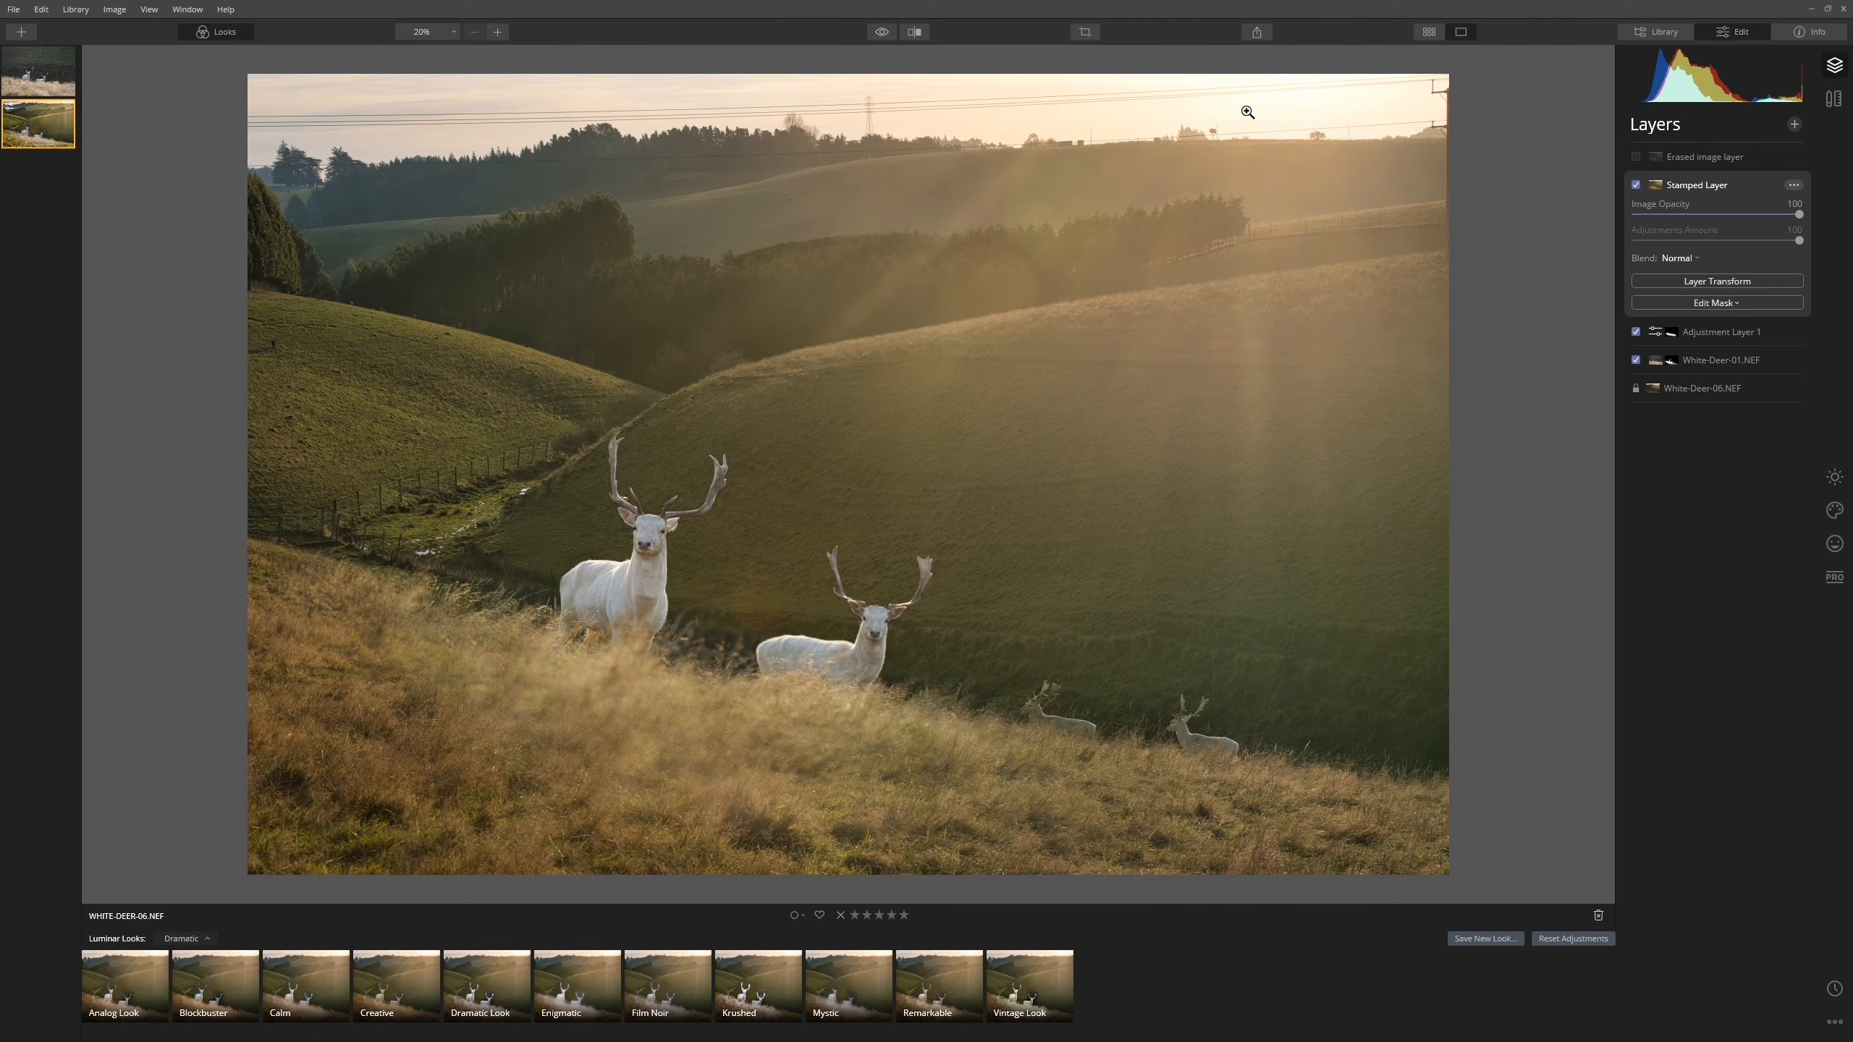
pyautogui.click(1792, 186)
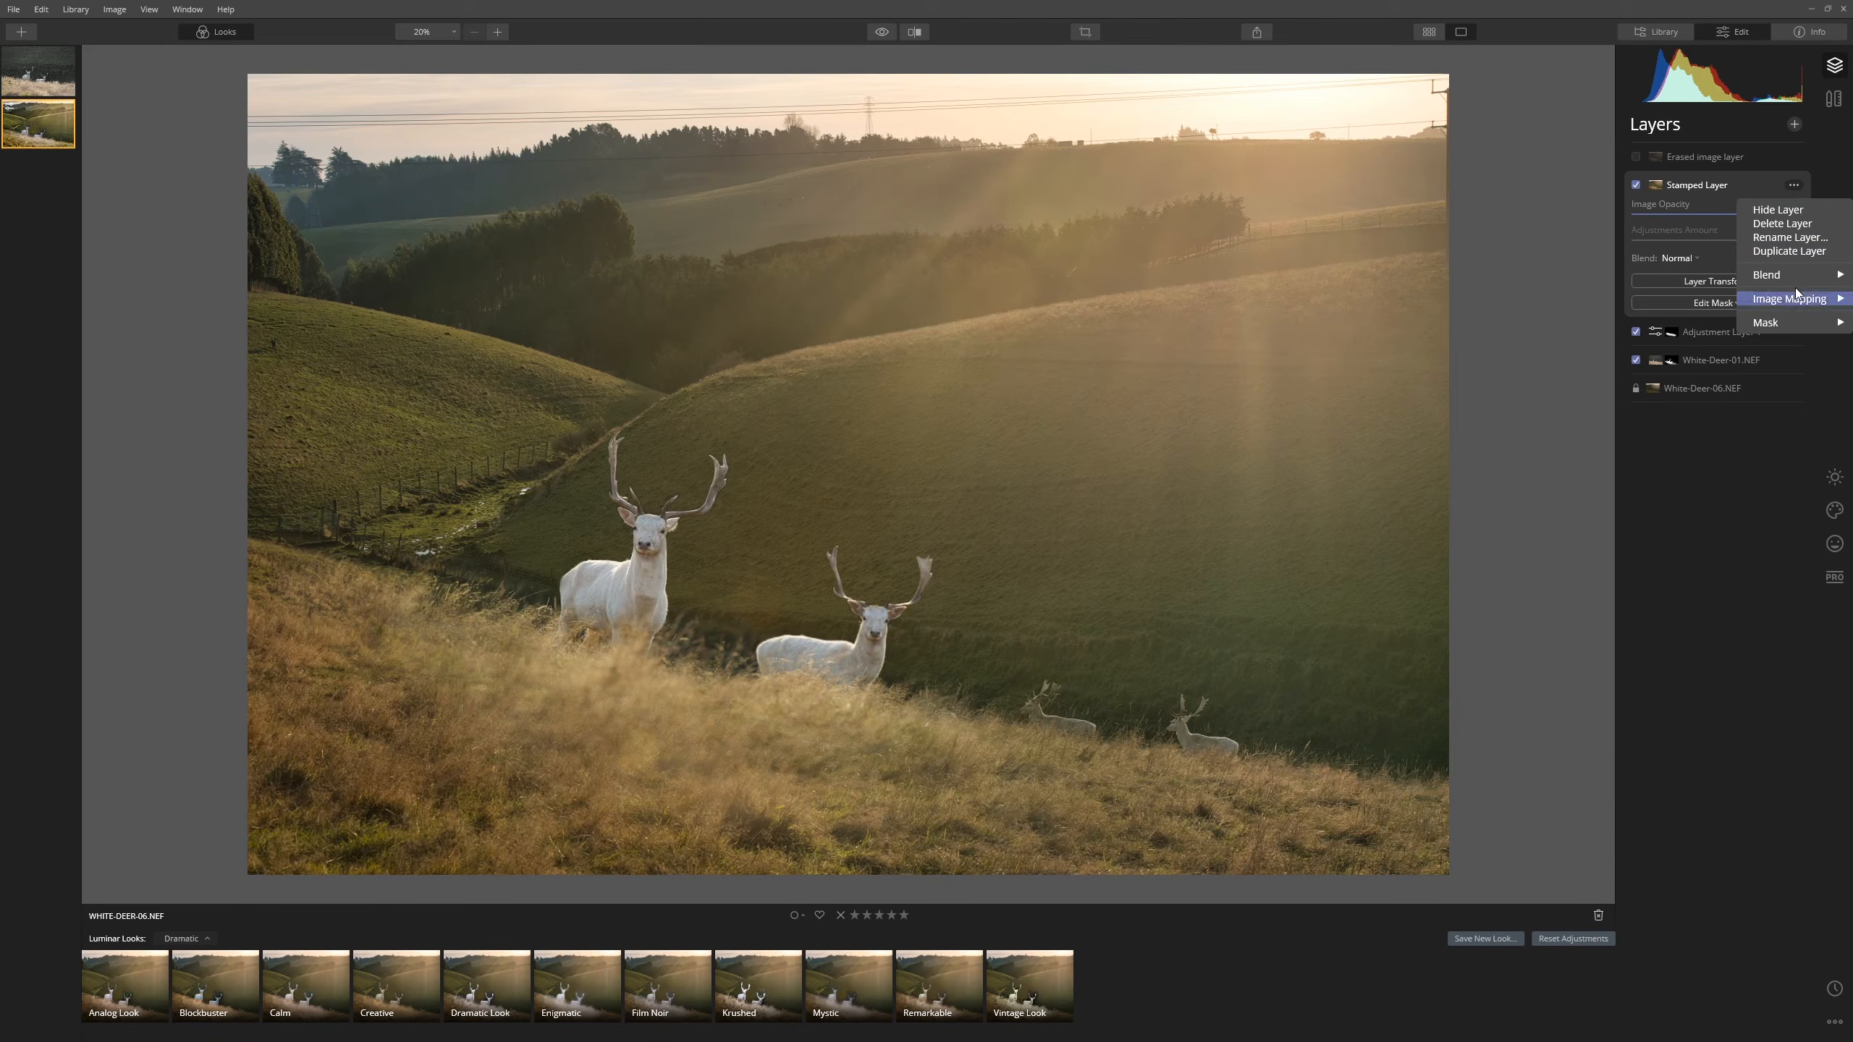
pyautogui.click(1801, 223)
pyautogui.click(1705, 157)
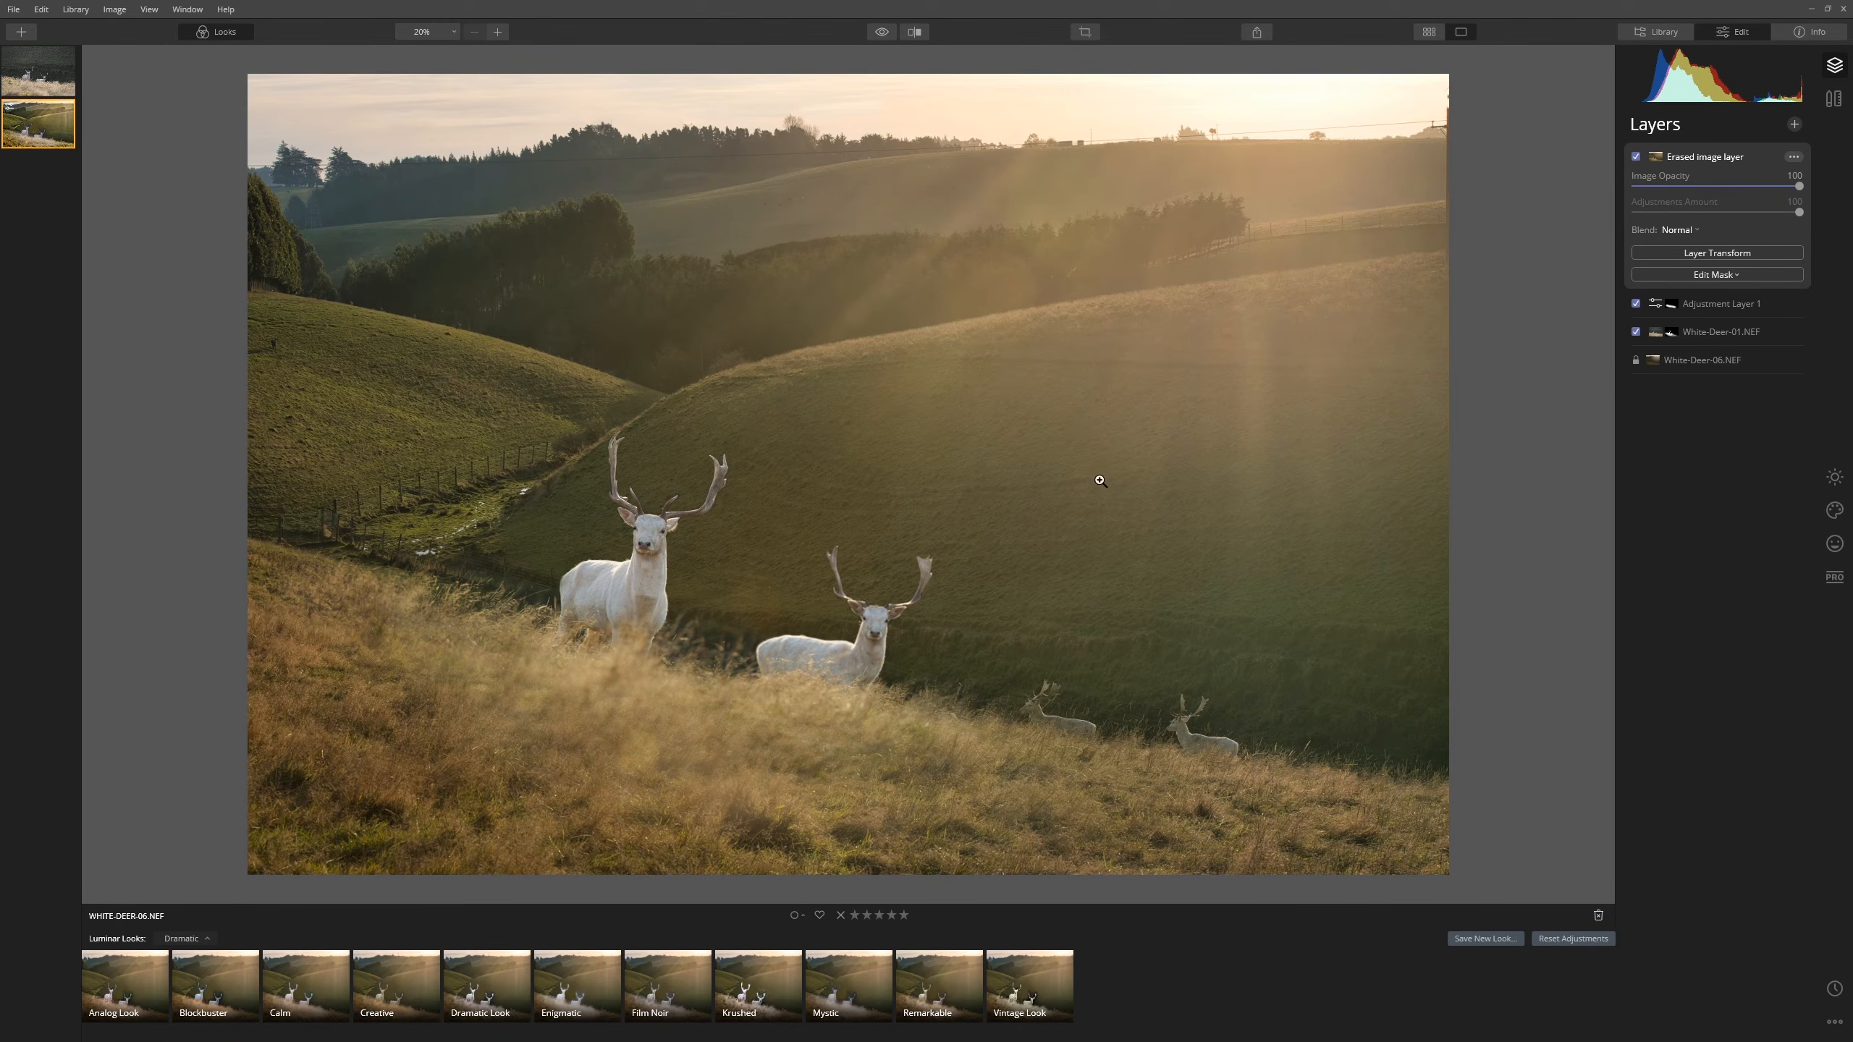
# - Raise Temperature to 61 in Essentials Light and lower Color Saturation to -34
pyautogui.click(1834, 477)
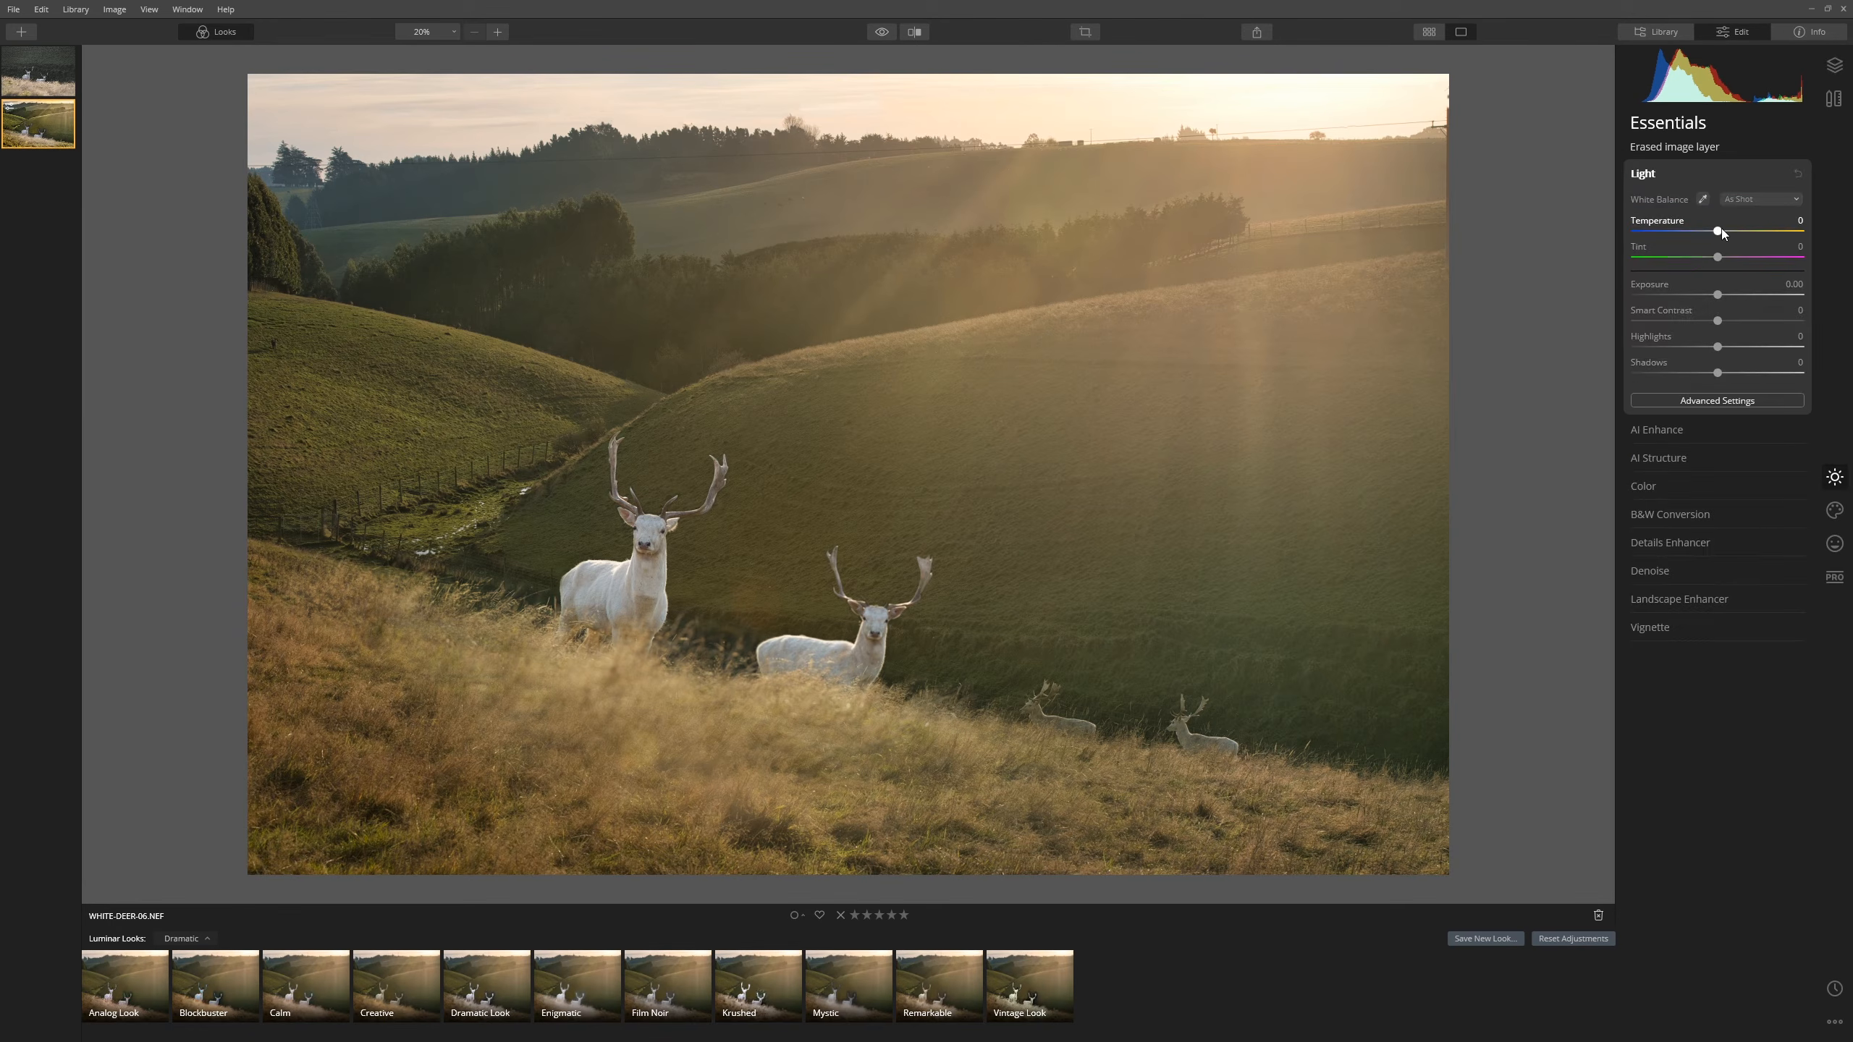
pyautogui.moveTo(1761, 239)
pyautogui.mouseDown()
pyautogui.moveTo(1736, 258)
pyautogui.moveTo(1770, 241)
pyautogui.mouseUp()
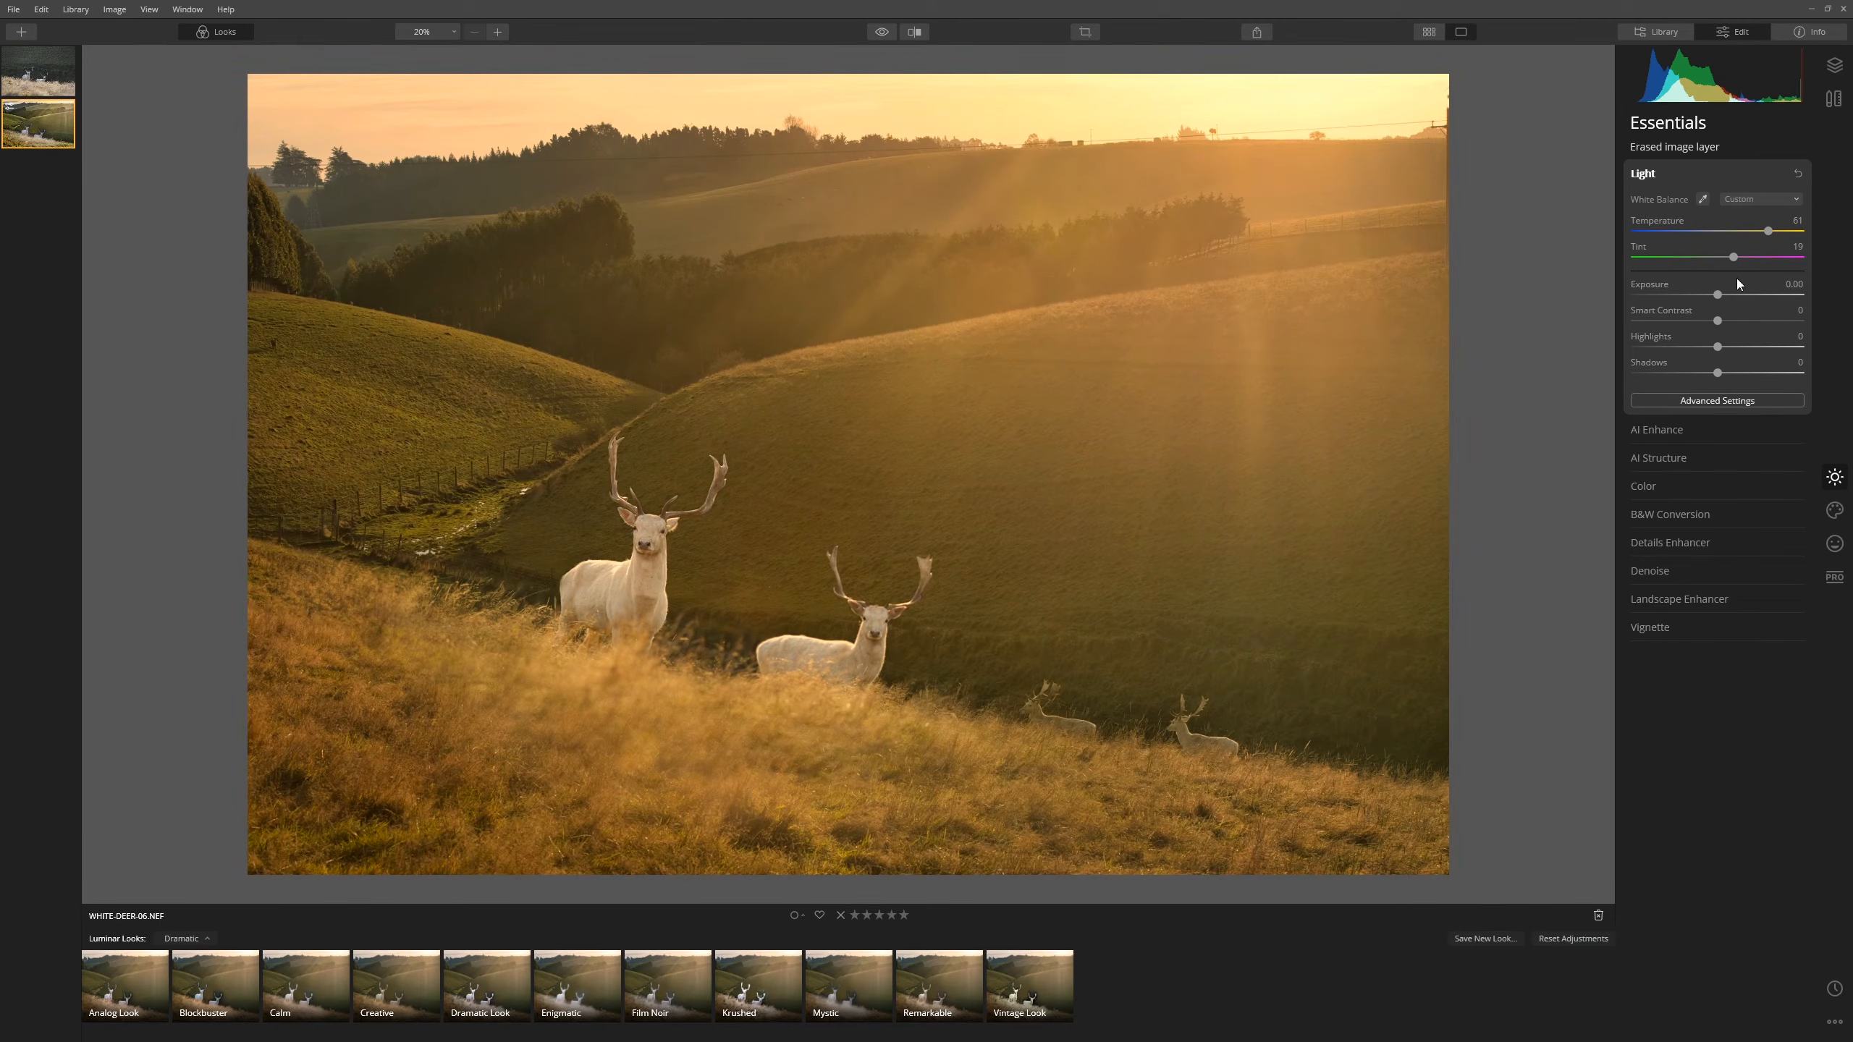
pyautogui.click(1704, 497)
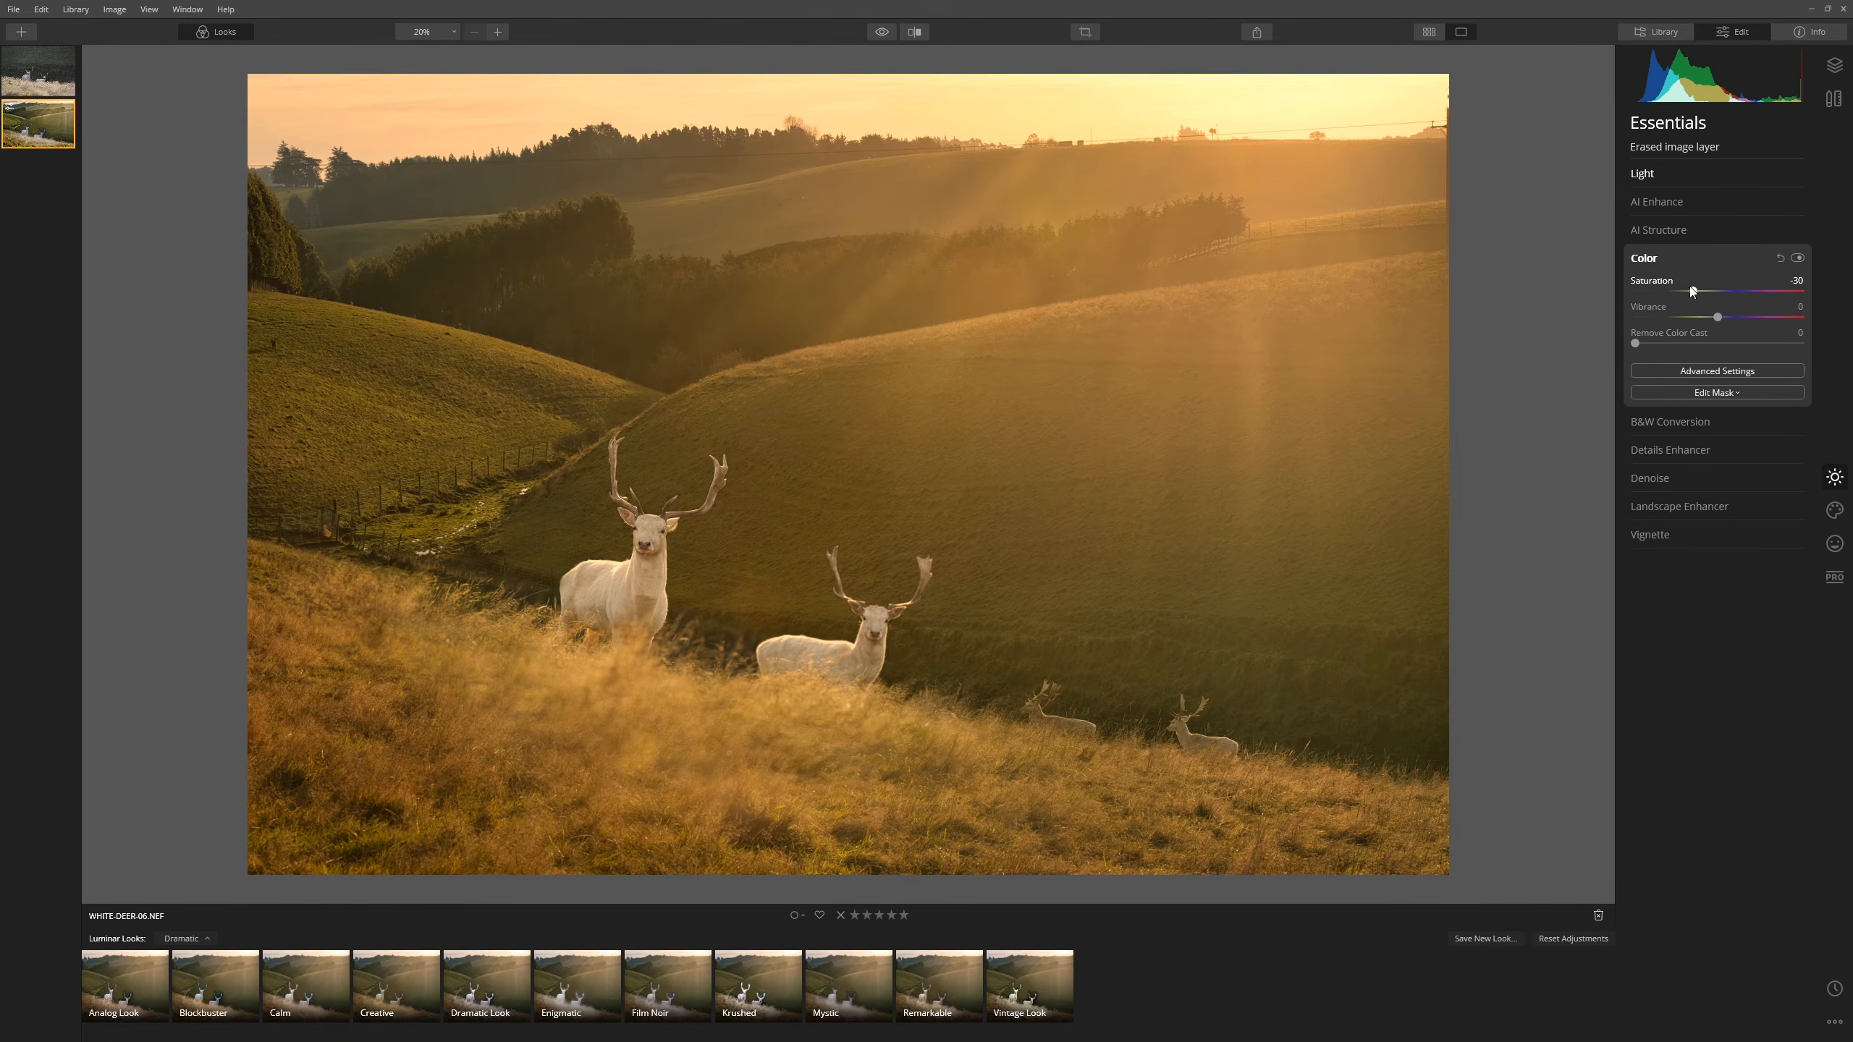
pyautogui.moveTo(1693, 291); pyautogui.dragTo(1689, 291)
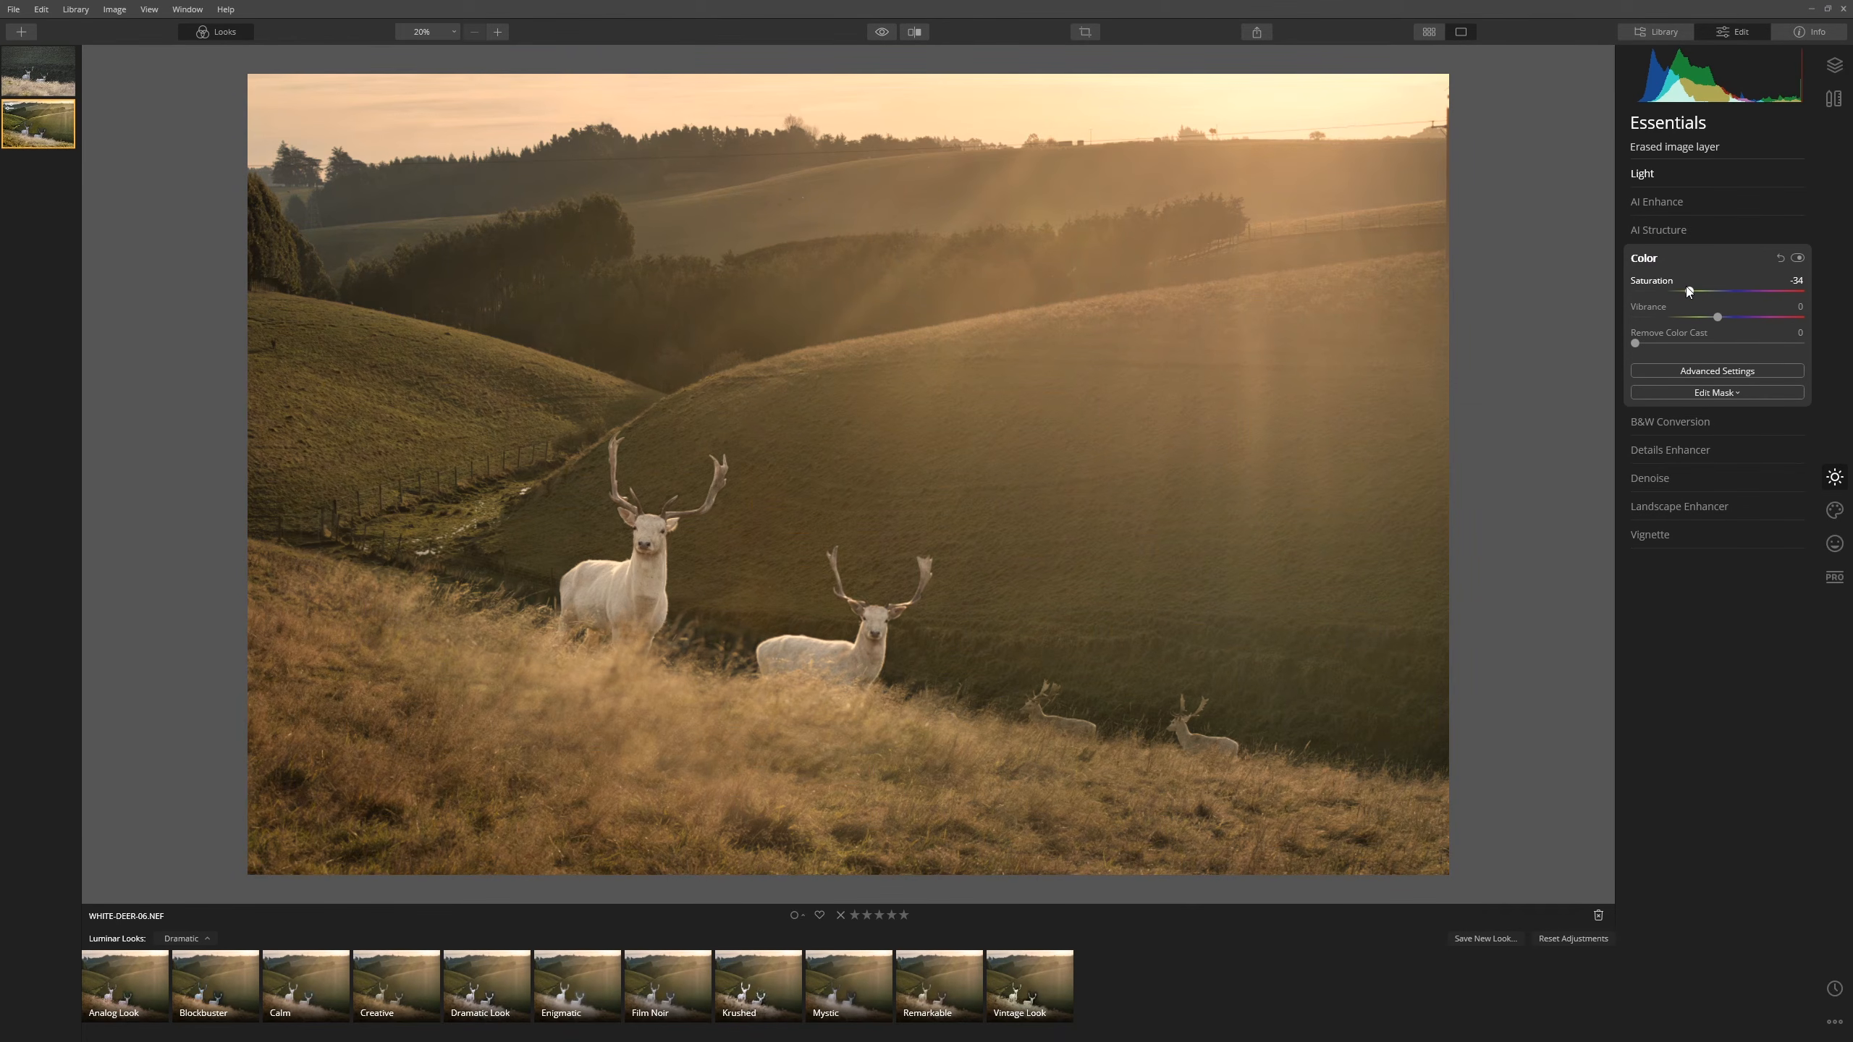
pyautogui.click(1678, 259)
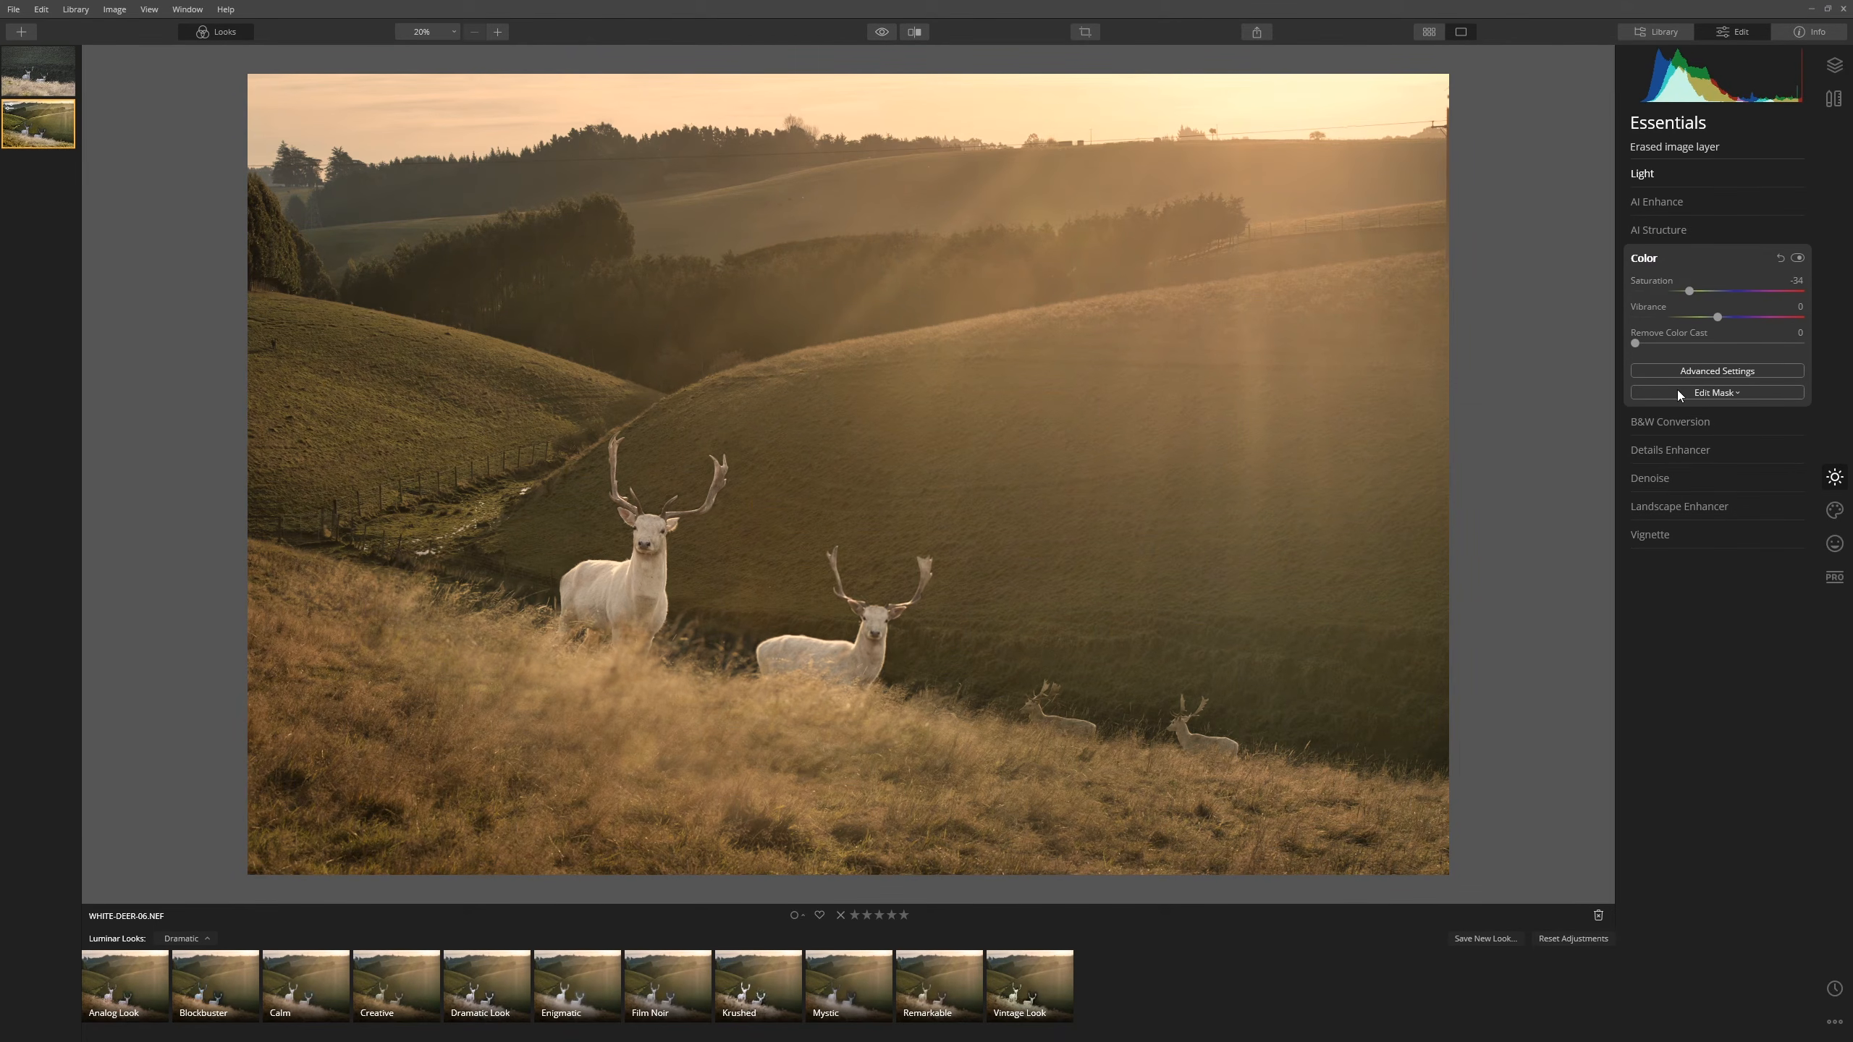
# - Add a -40 vignette with its centre placed on the deer via Choose Subject
pyautogui.click(1685, 398)
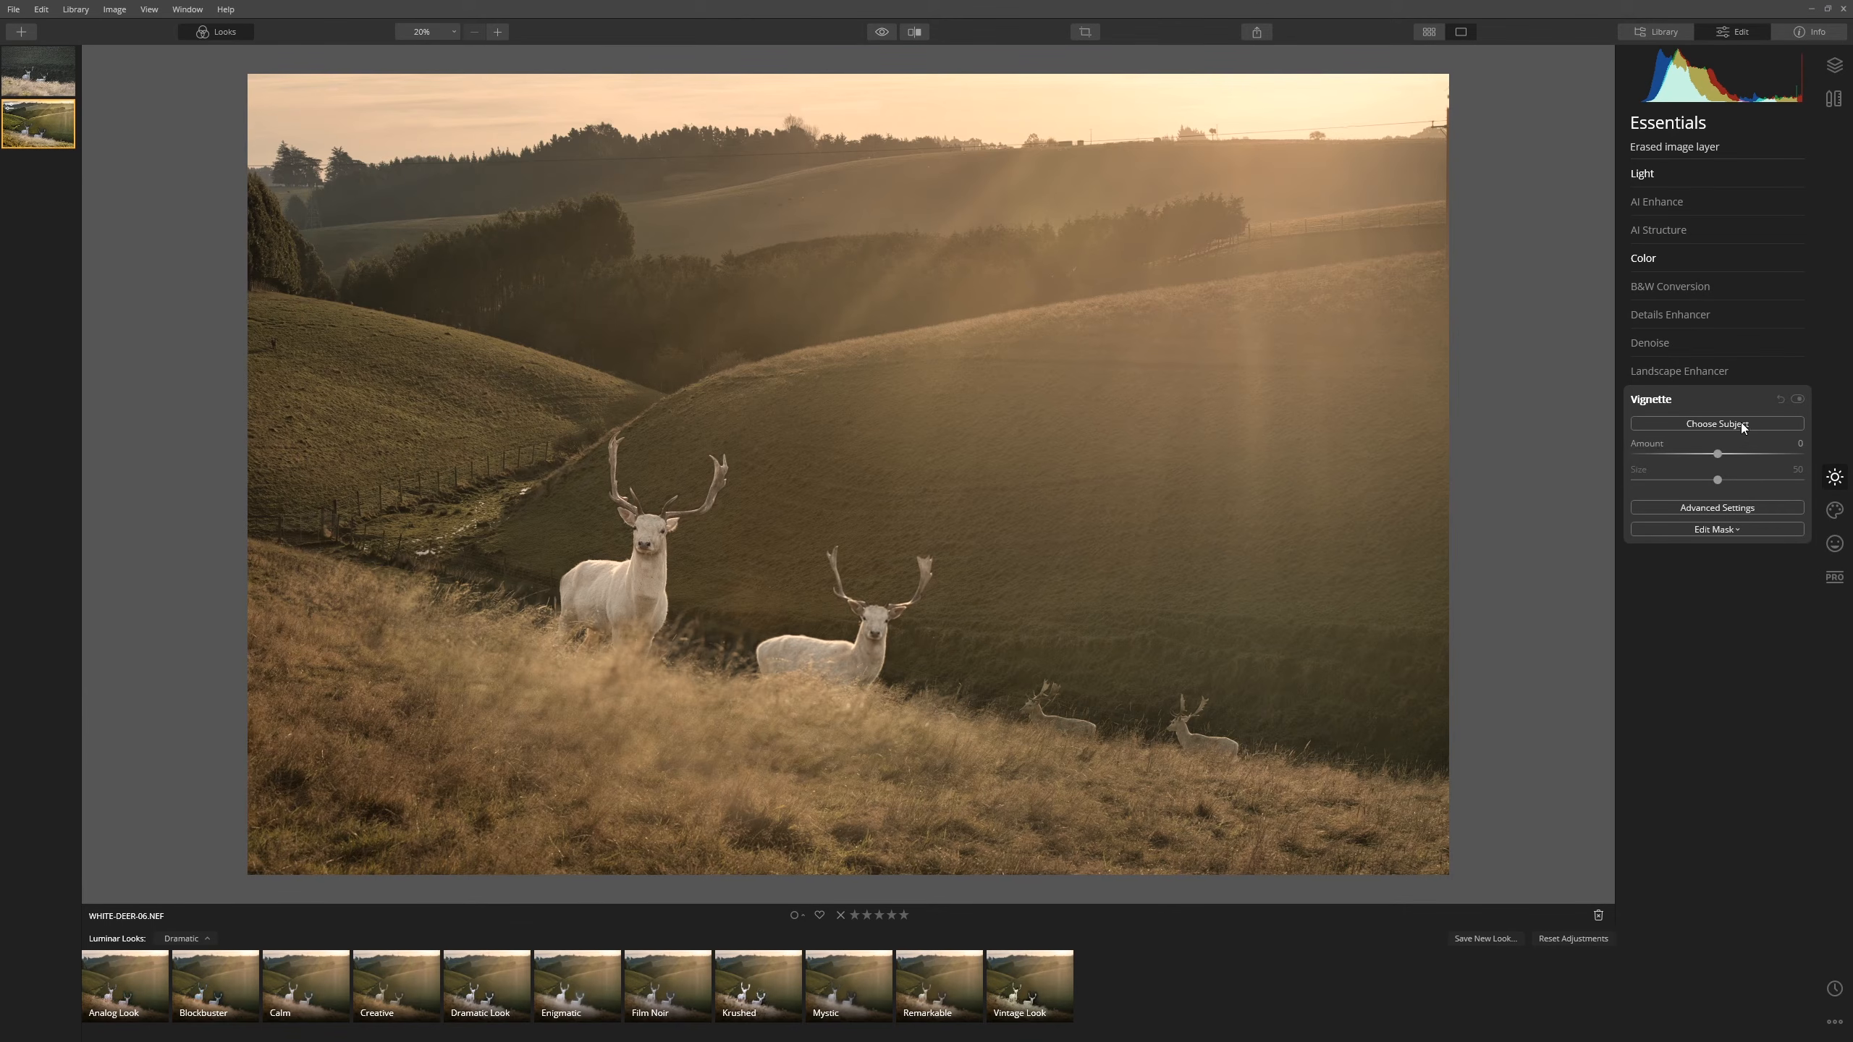
pyautogui.moveTo(1716, 456); pyautogui.dragTo(1625, 451)
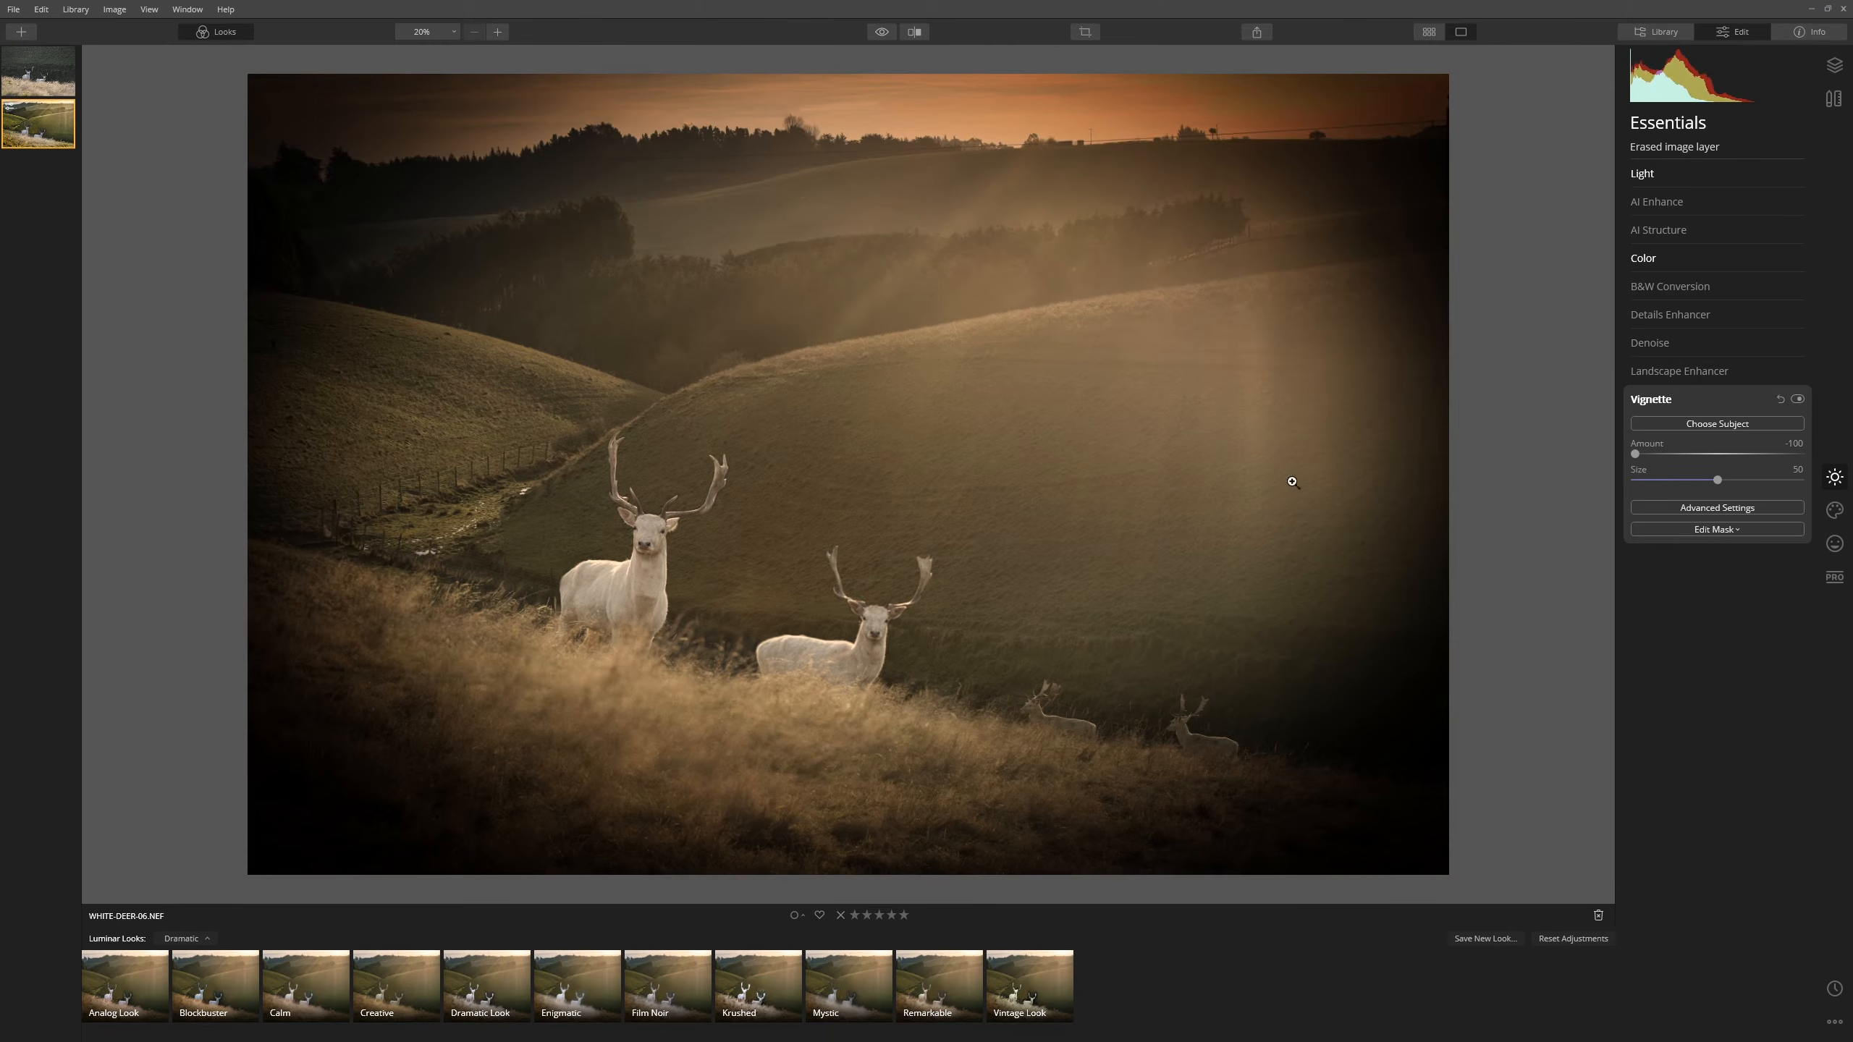
pyautogui.click(1769, 422)
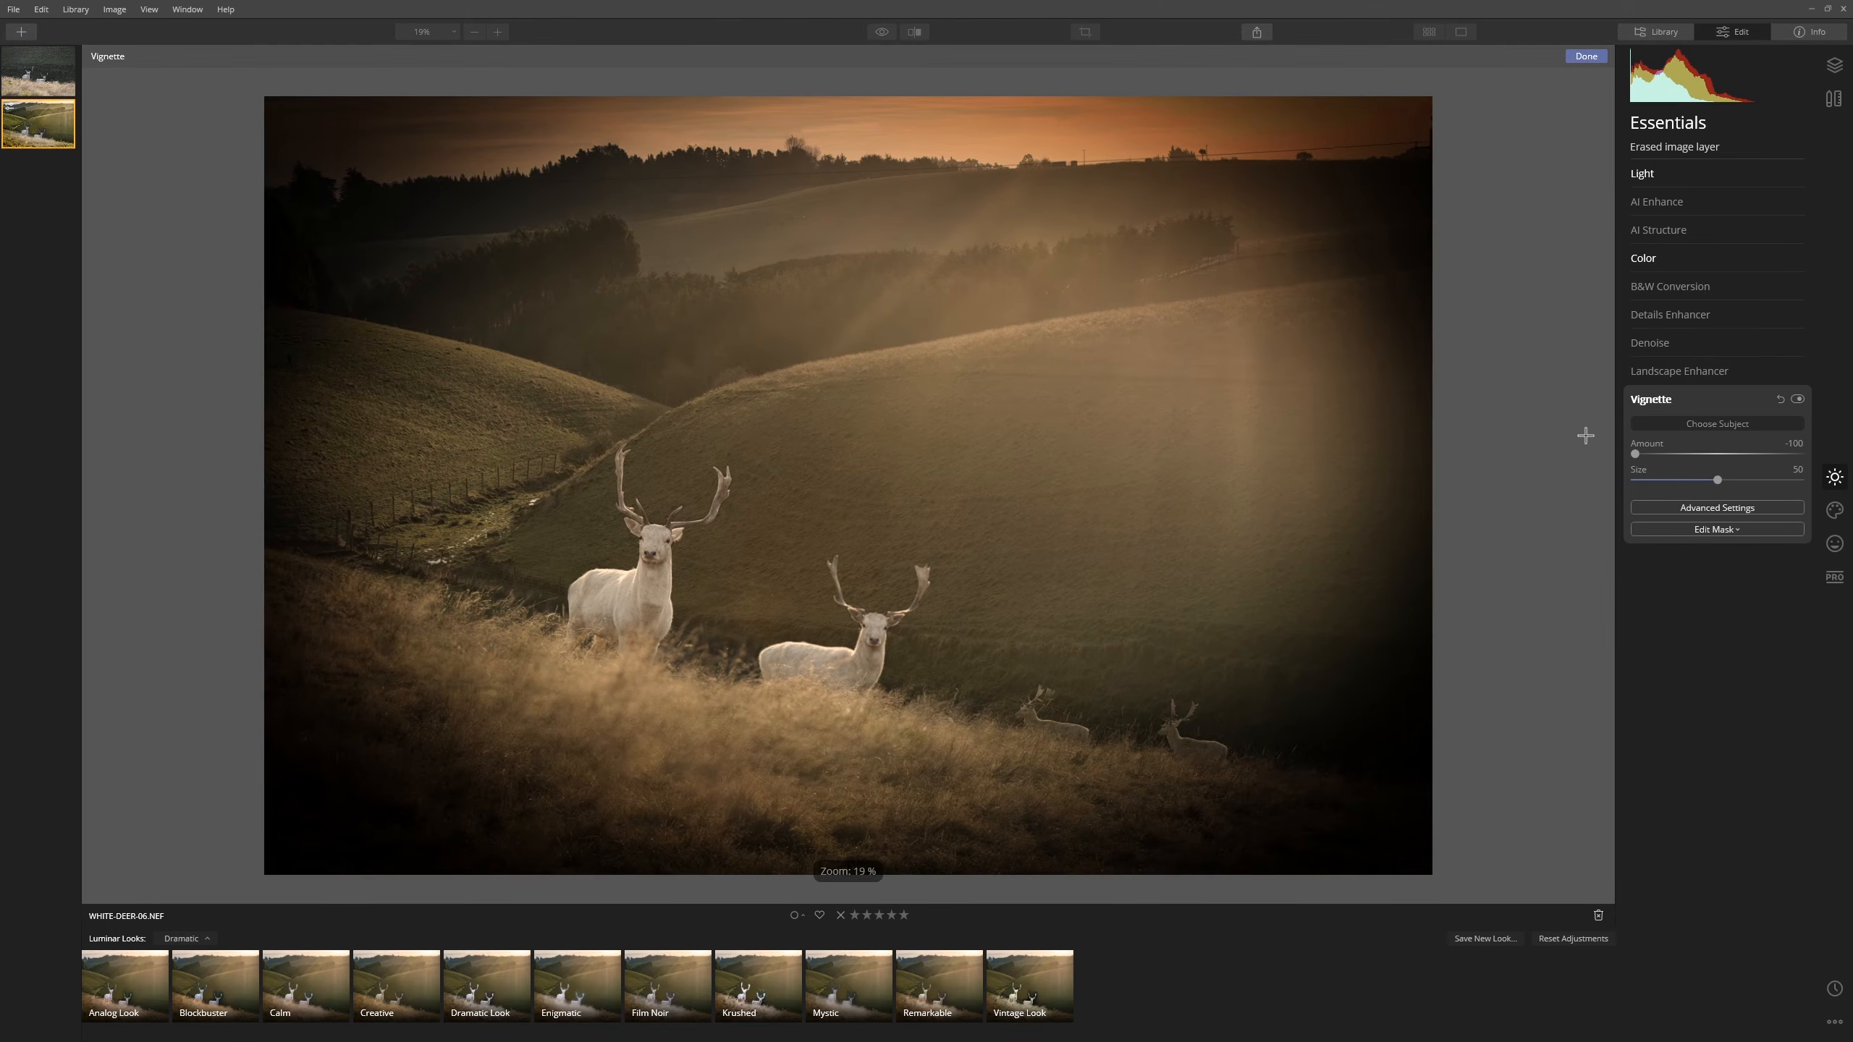
pyautogui.click(738, 609)
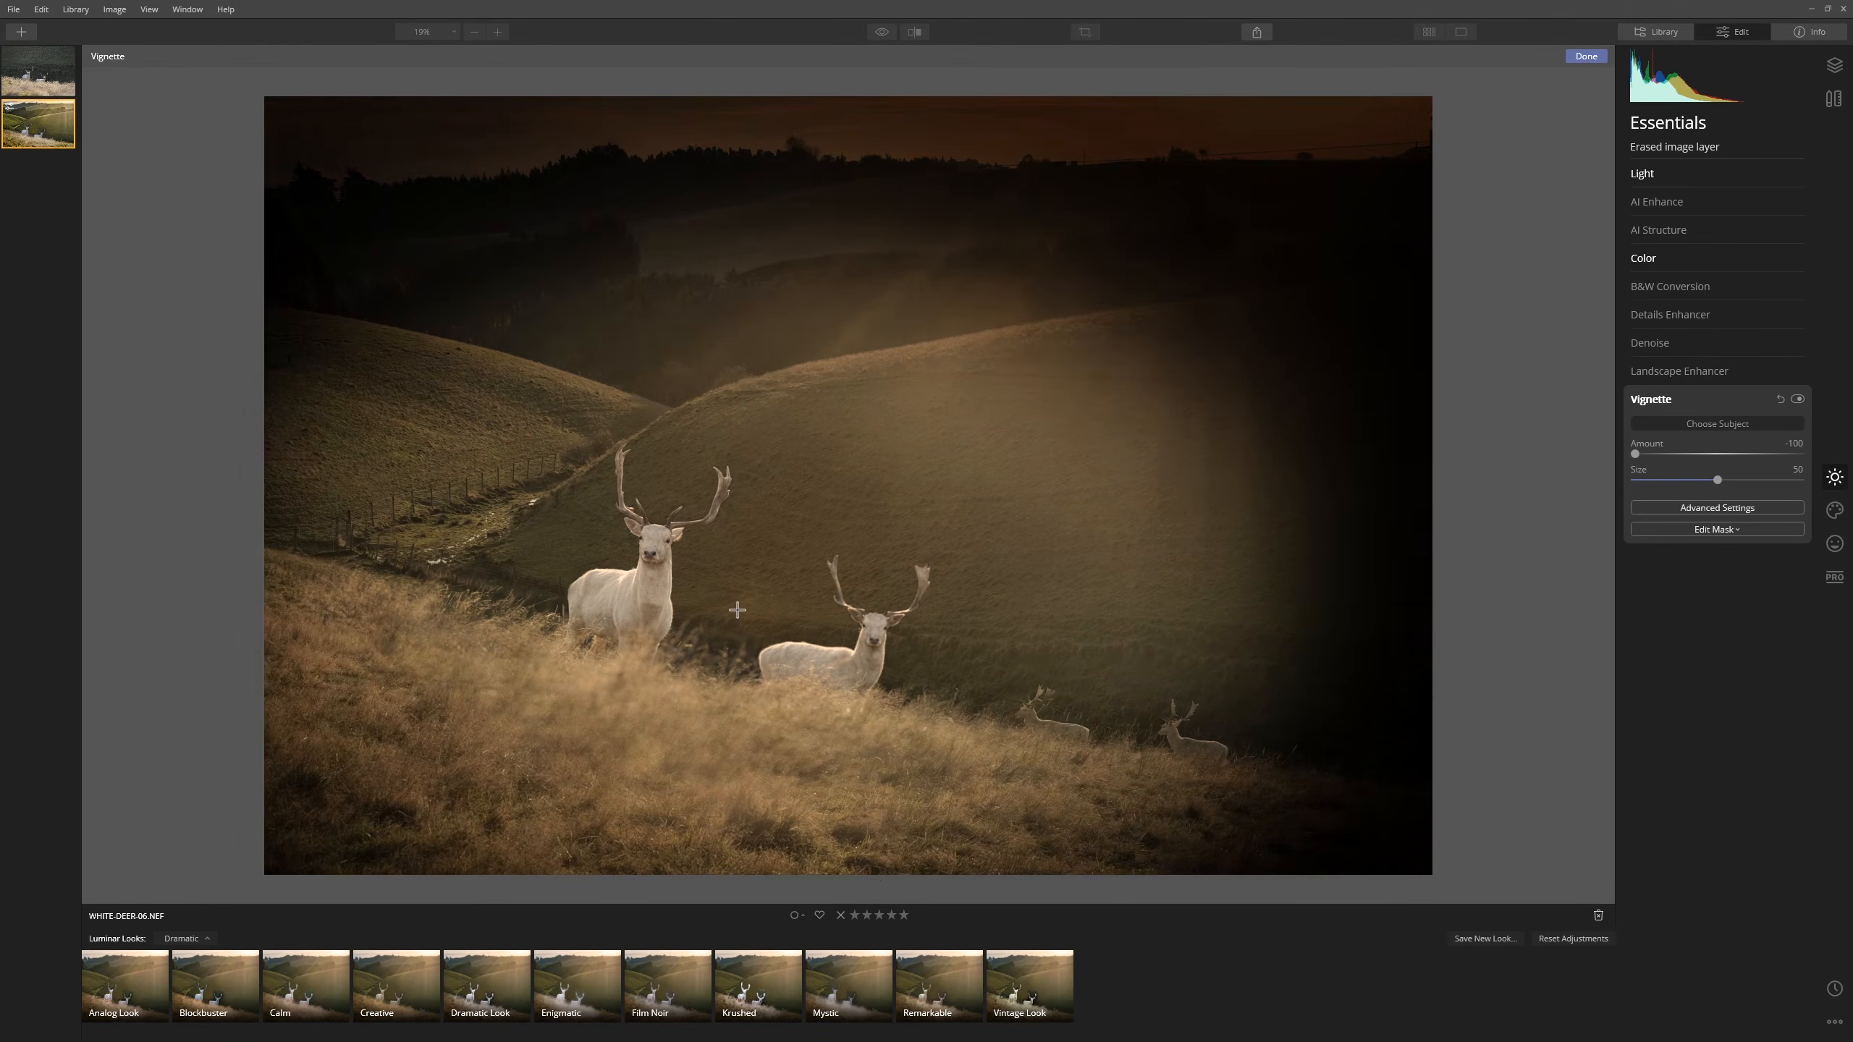
pyautogui.click(753, 562)
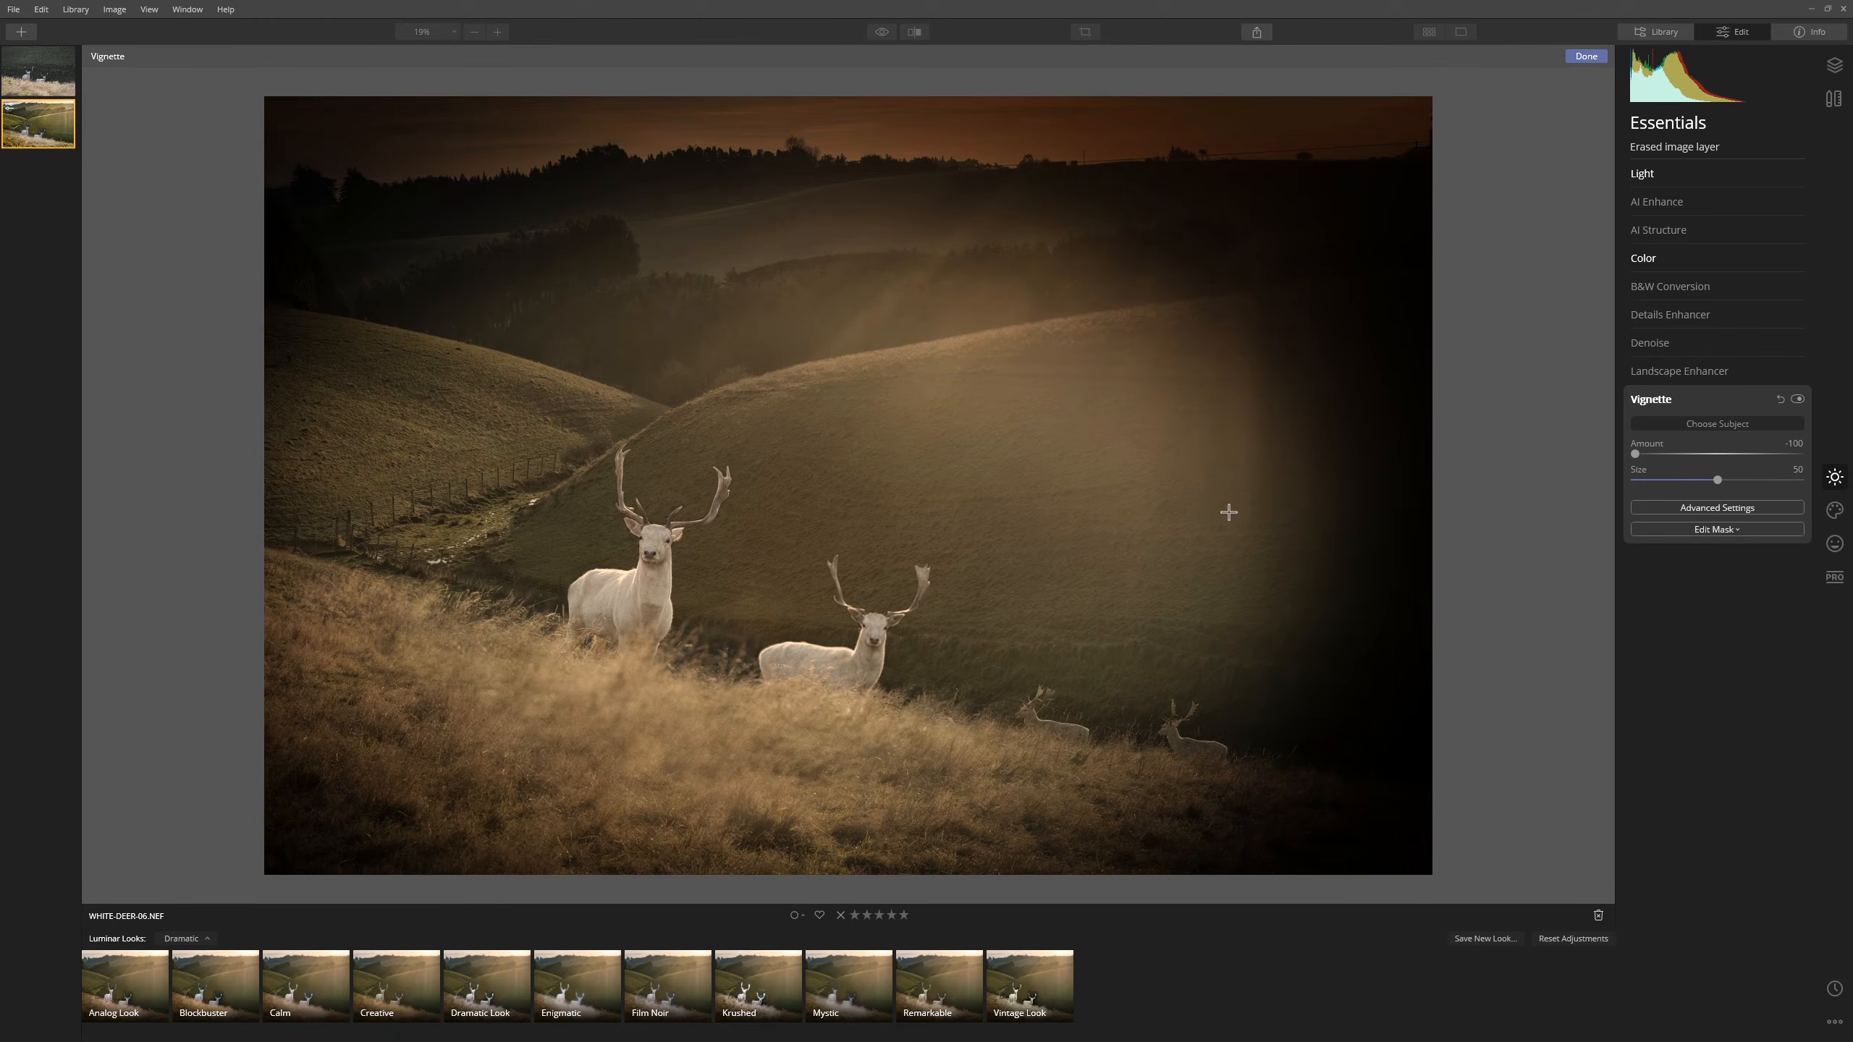
pyautogui.click(1694, 457)
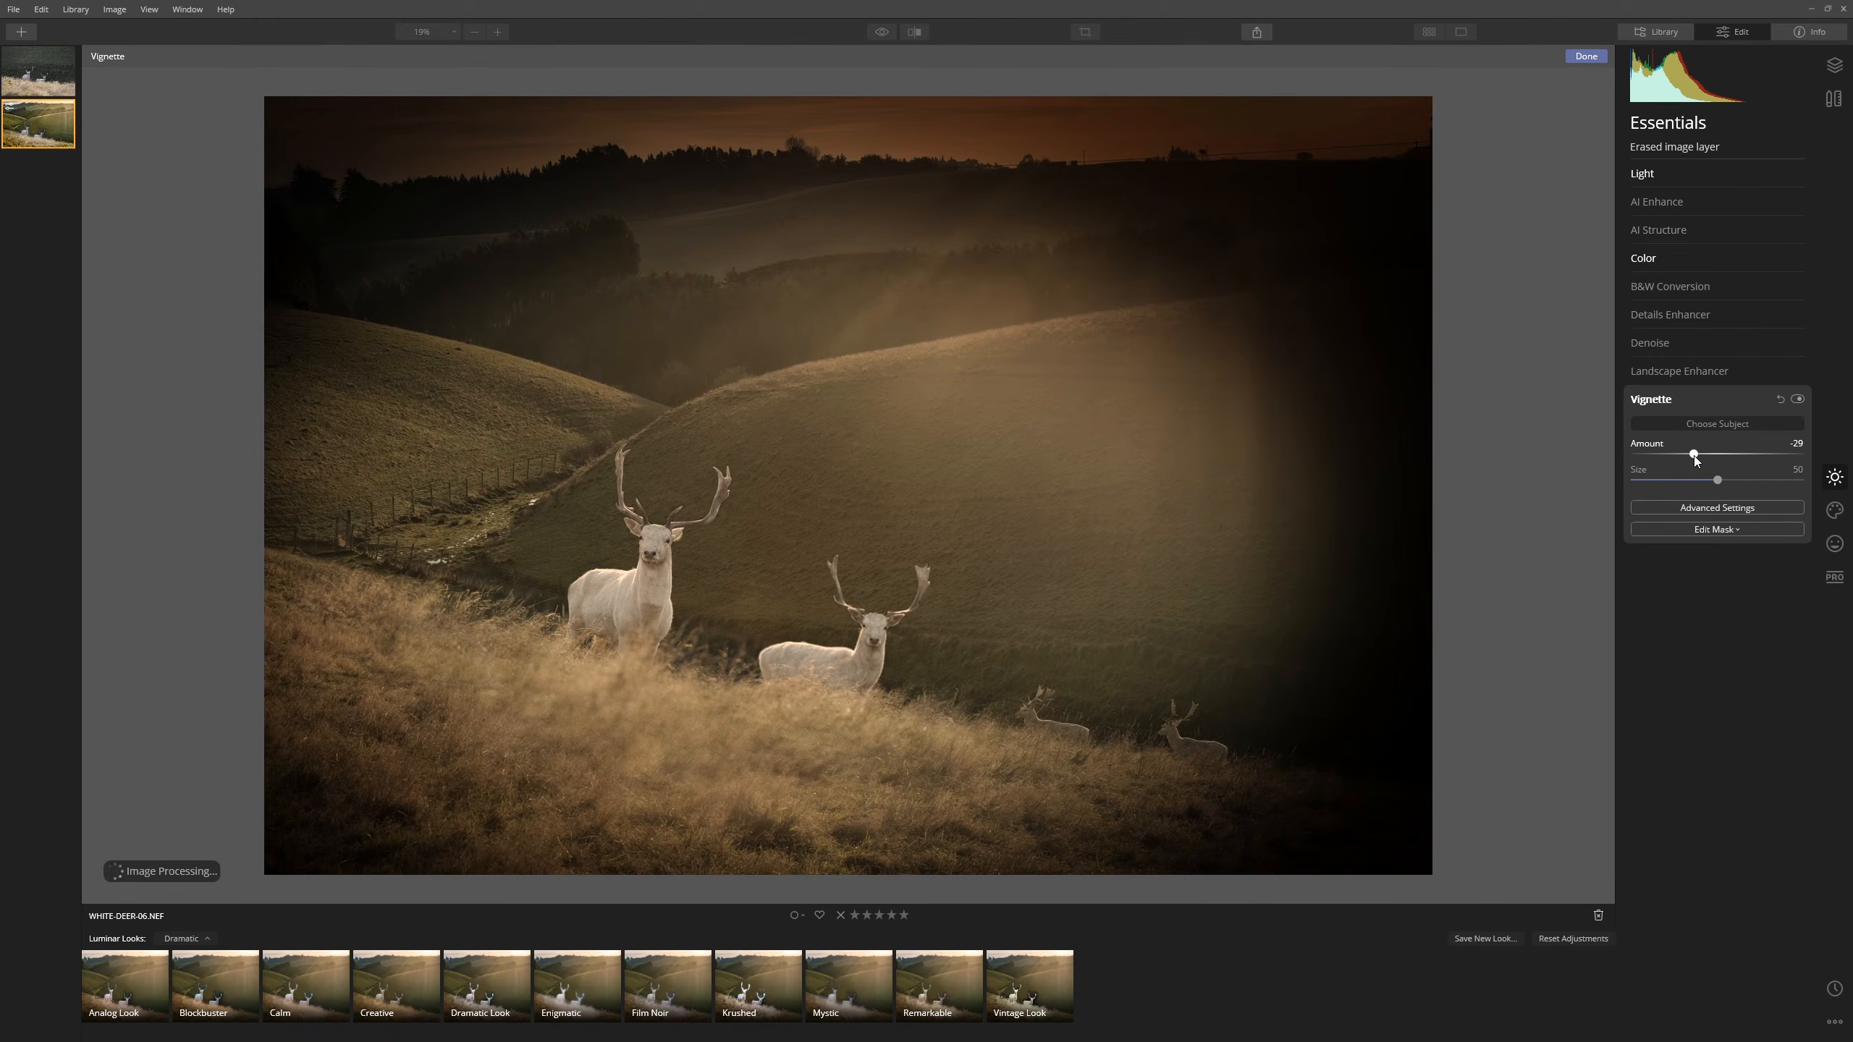
pyautogui.moveTo(1695, 457); pyautogui.dragTo(1682, 459)
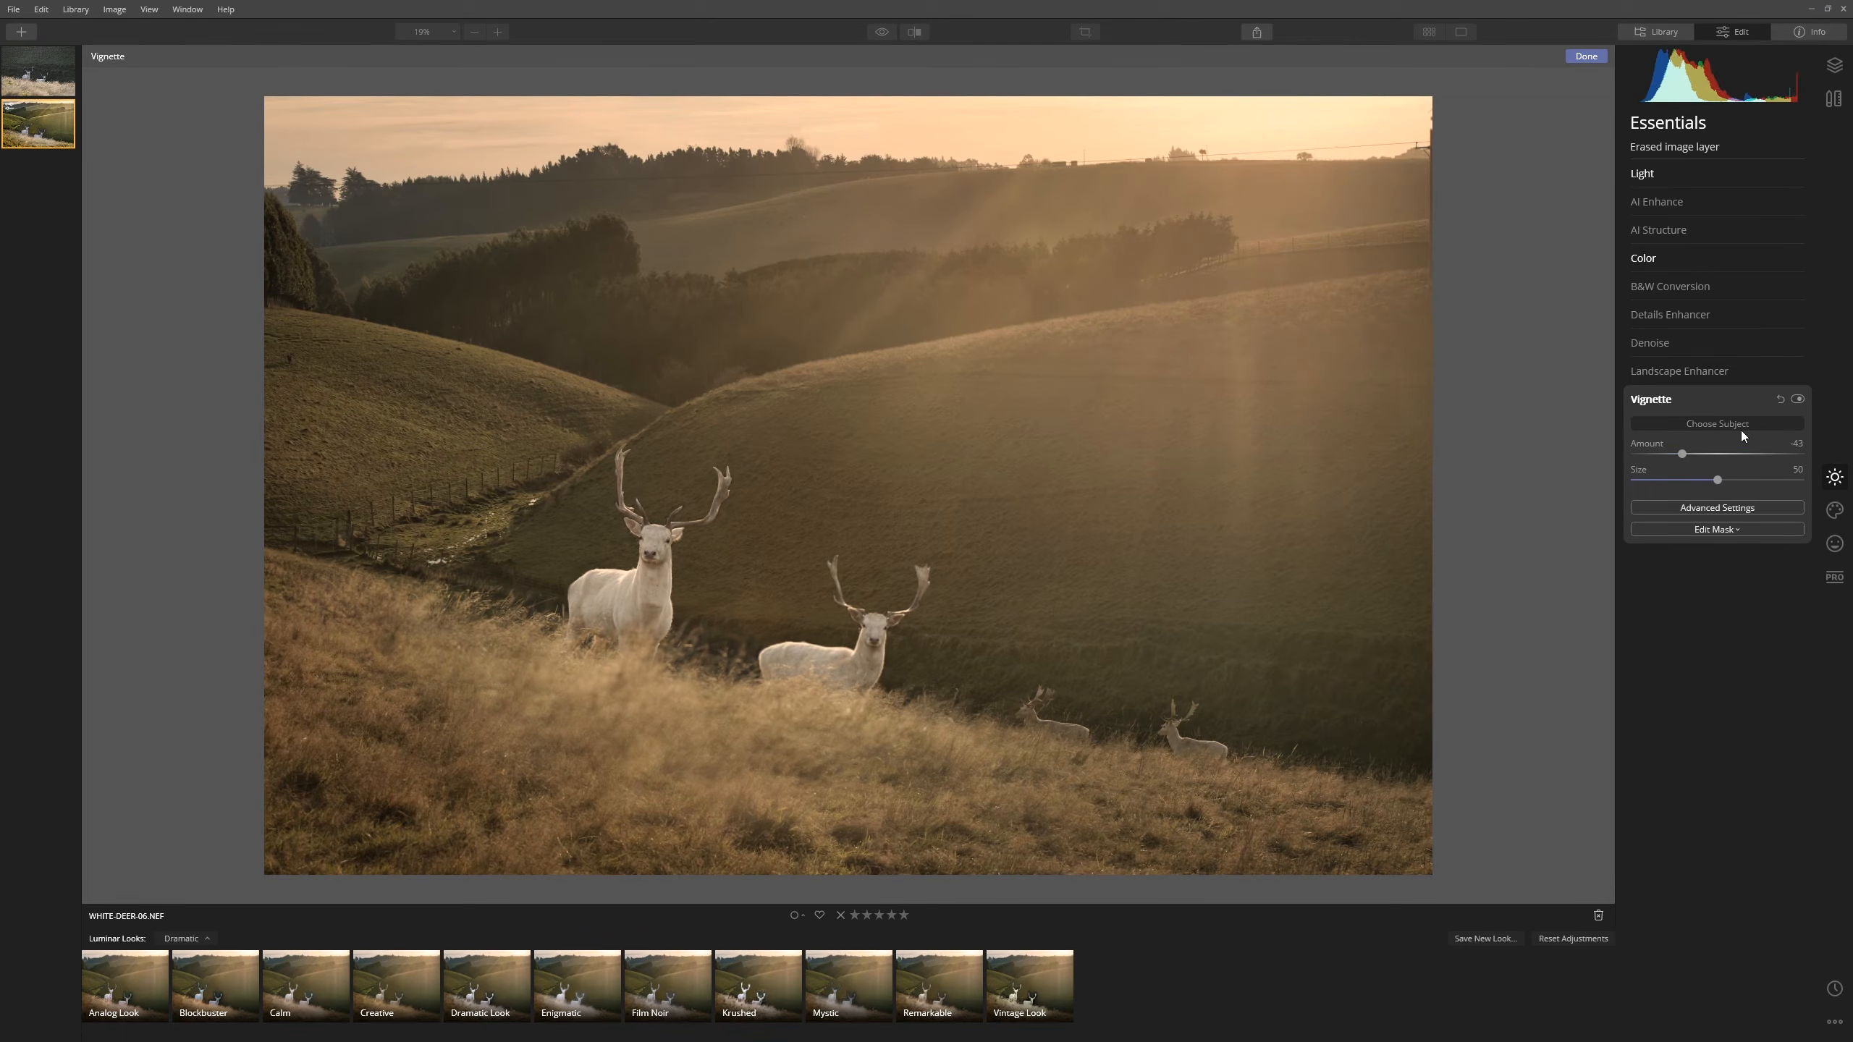
pyautogui.click(1846, 510)
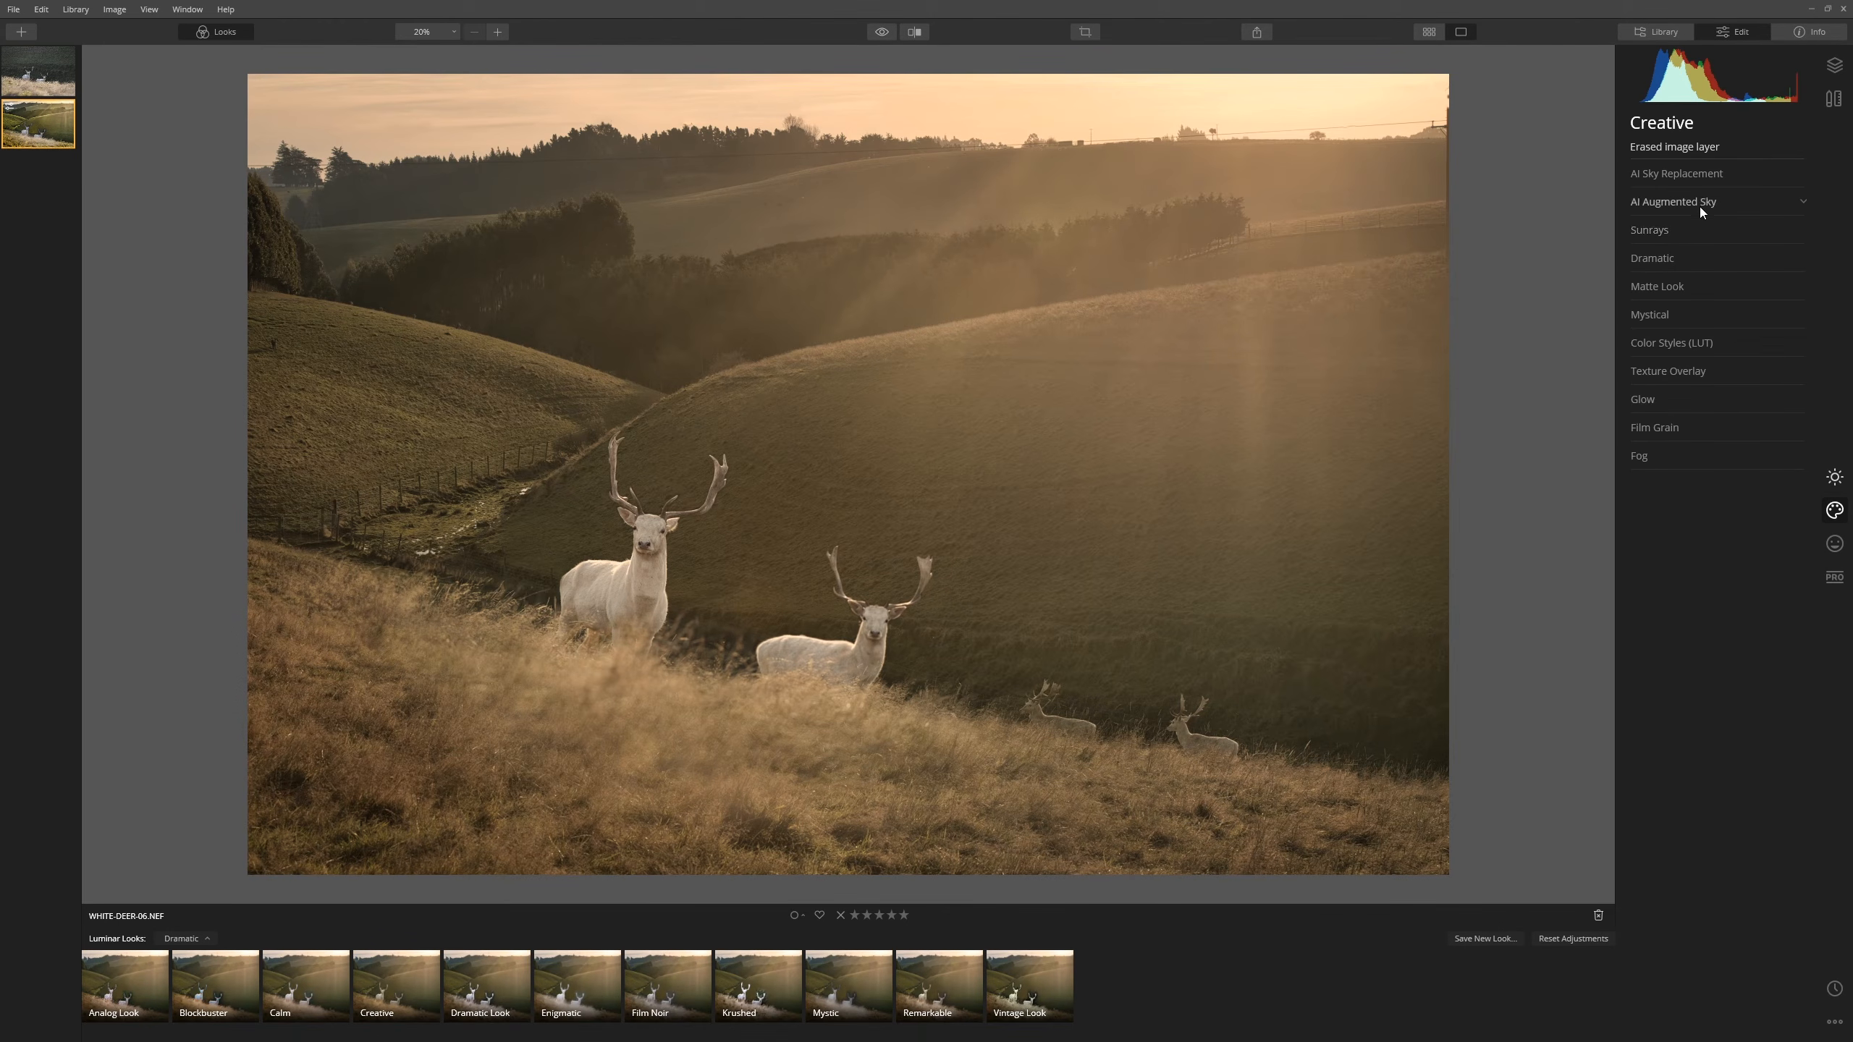
# - Add Sunrays at Amount 31 with the sun centre moved to the top right of the sky
pyautogui.click(1678, 230)
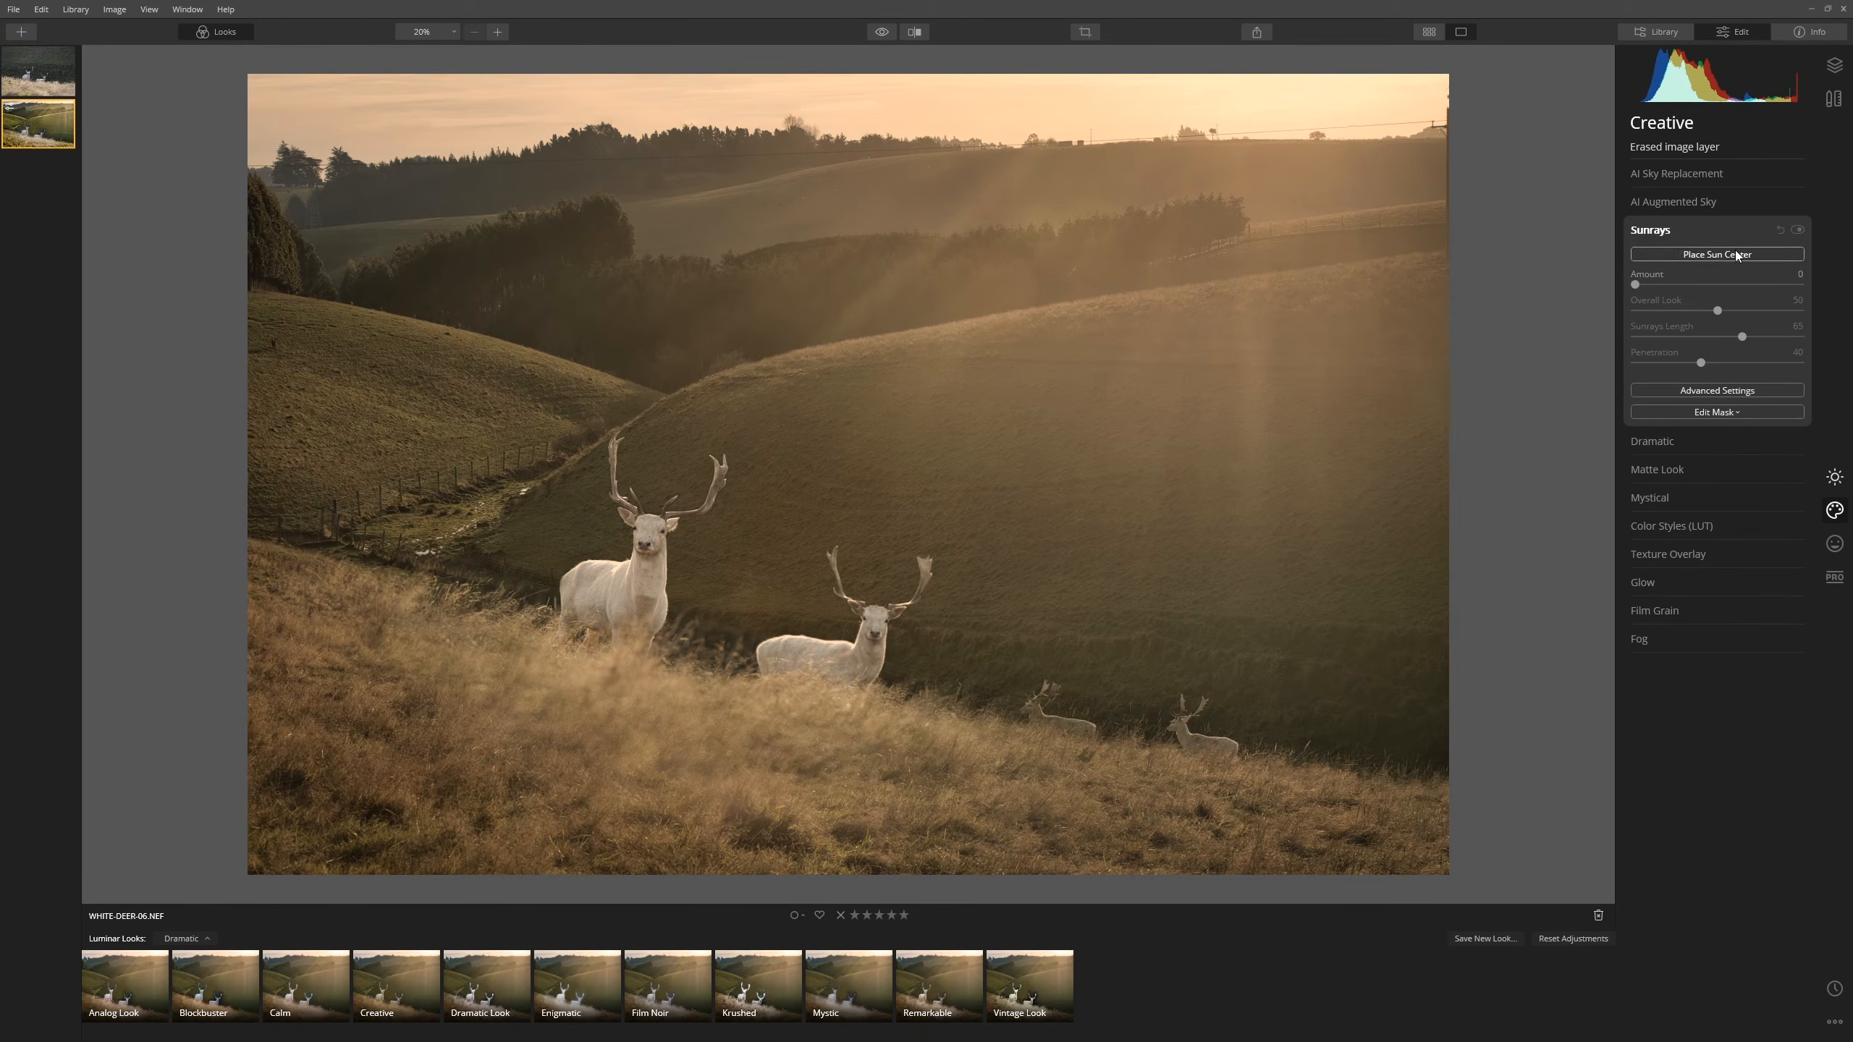
pyautogui.moveTo(1634, 284); pyautogui.dragTo(1826, 301)
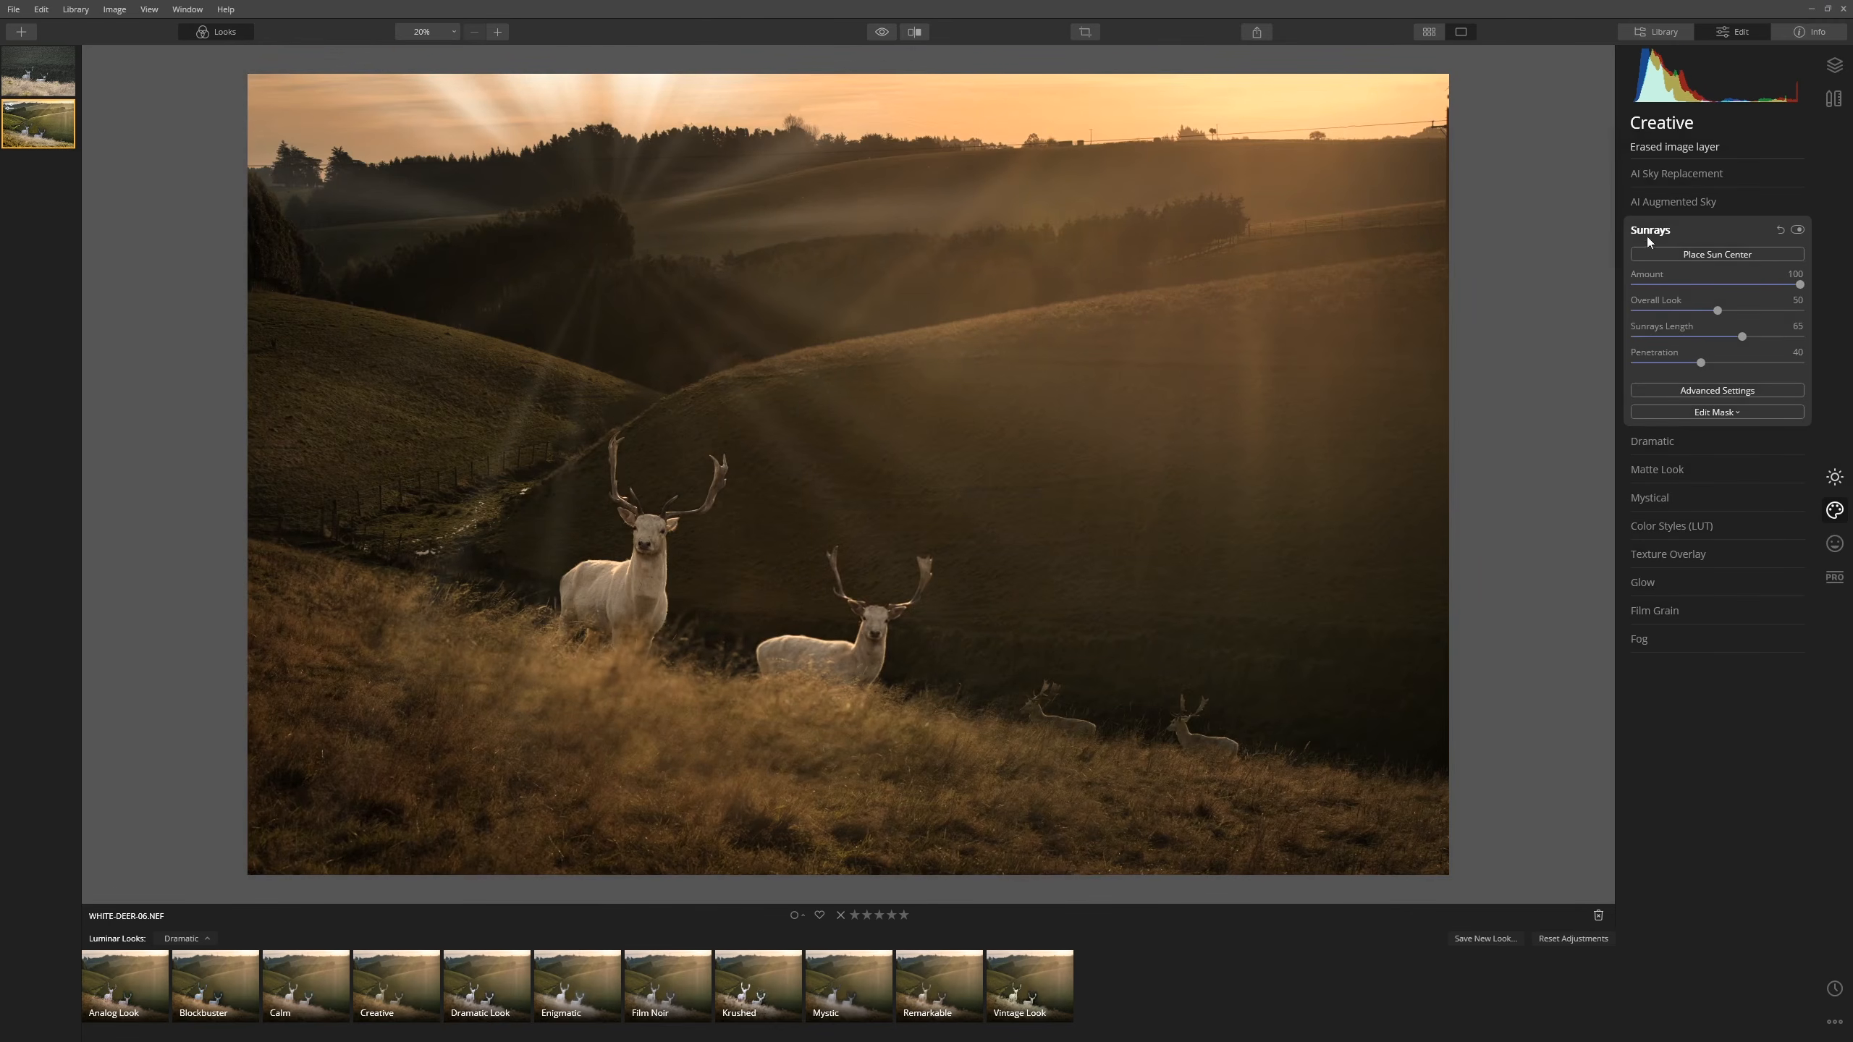
pyautogui.click(1685, 257)
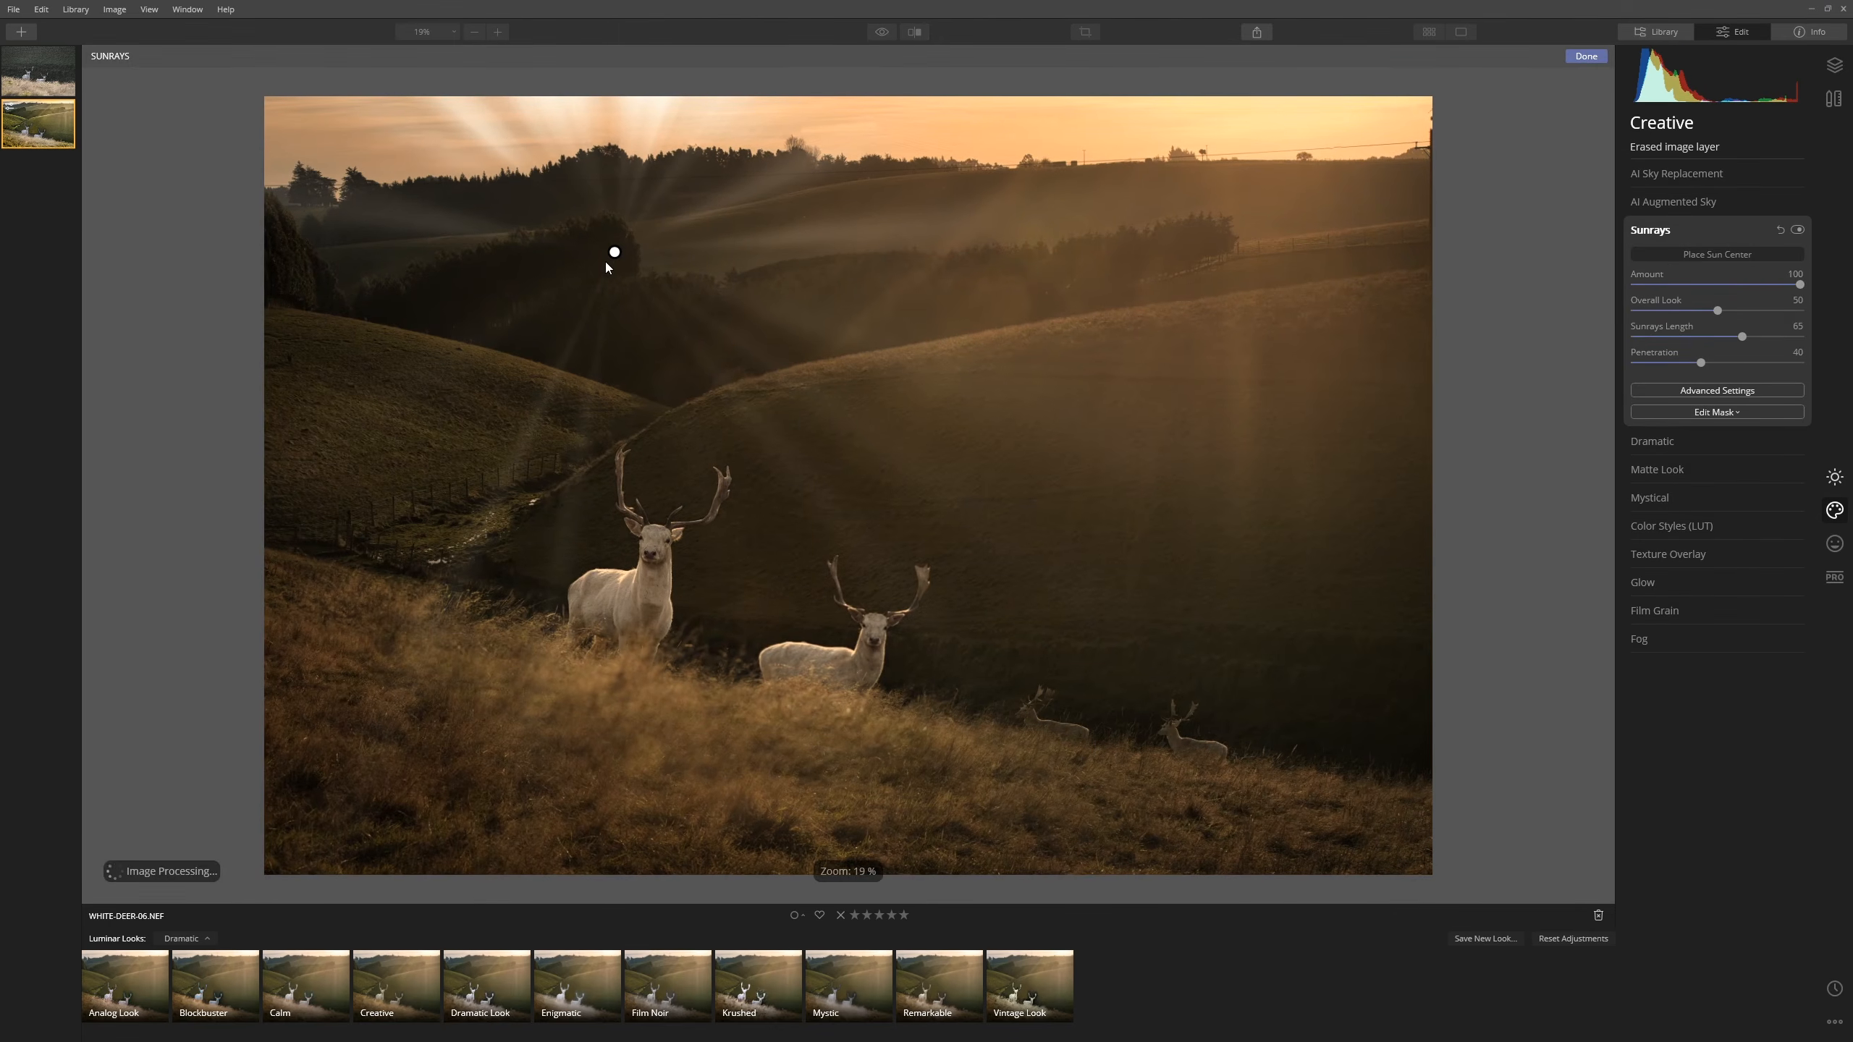
pyautogui.moveTo(616, 252); pyautogui.dragTo(1255, 89)
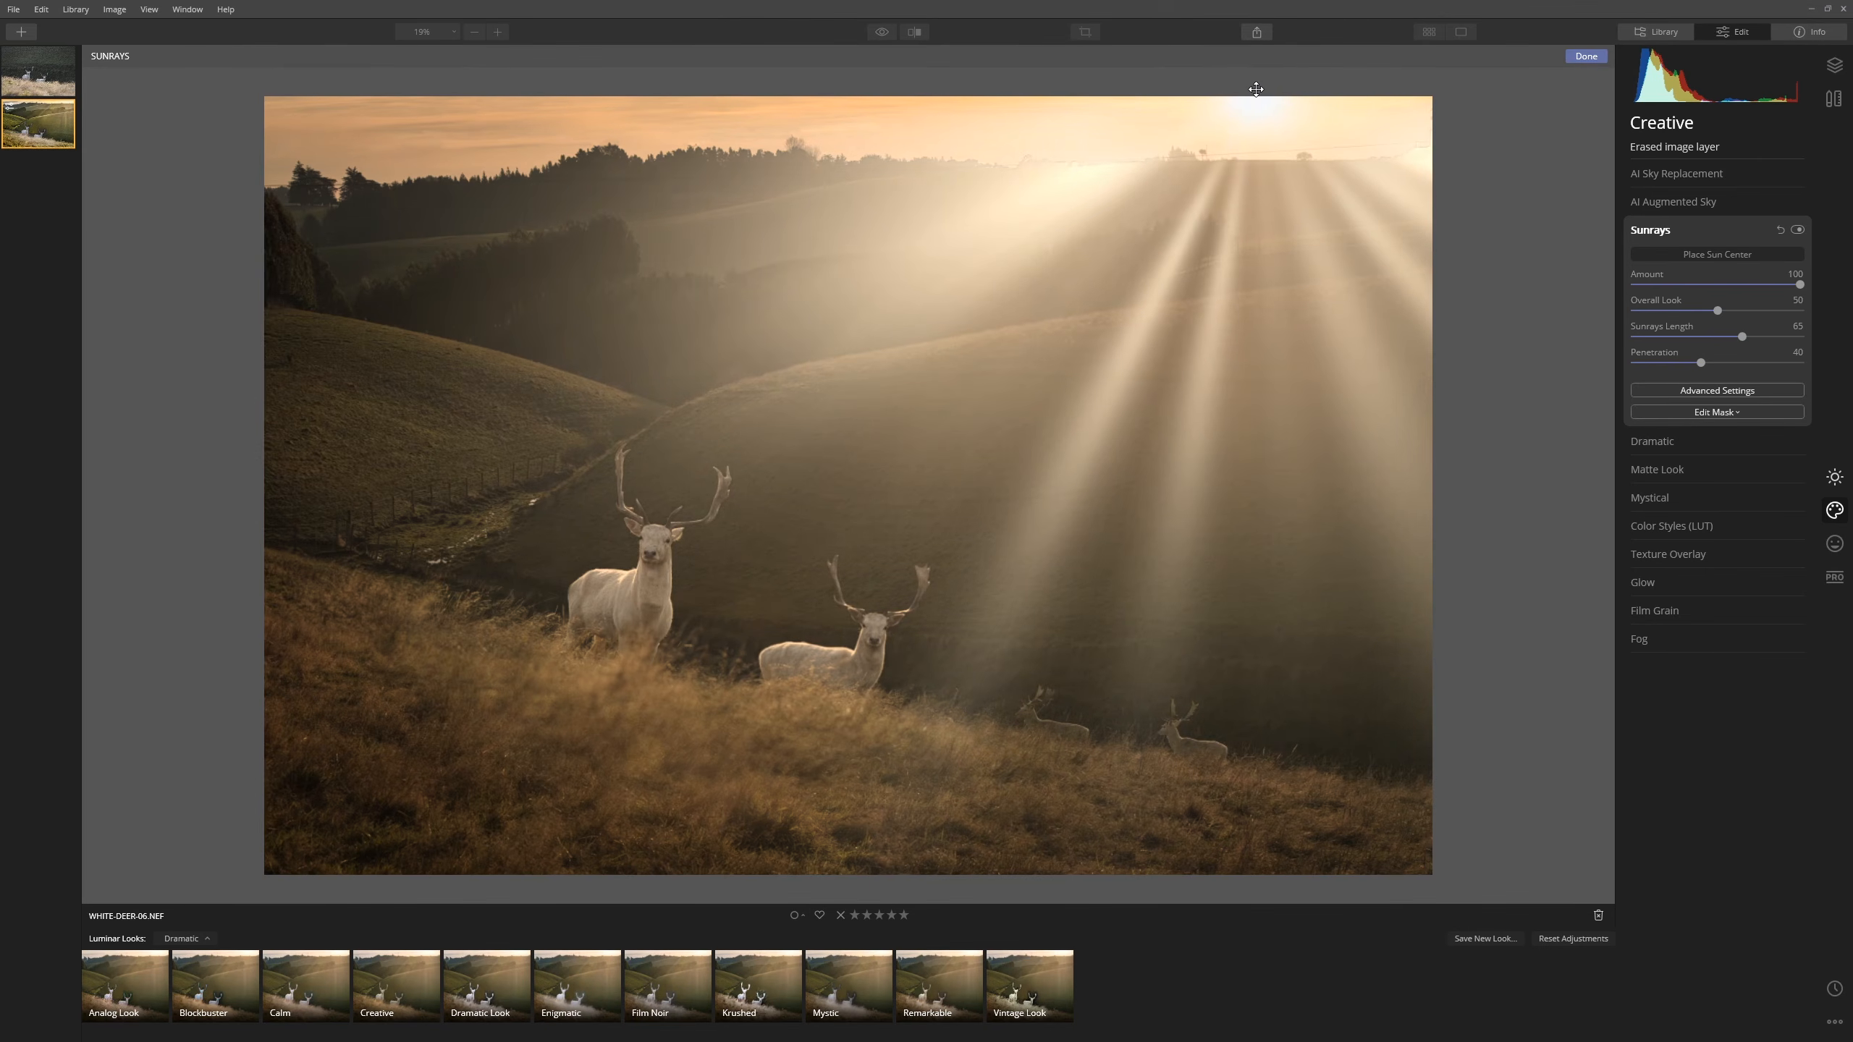
pyautogui.moveTo(1799, 285); pyautogui.dragTo(1685, 289)
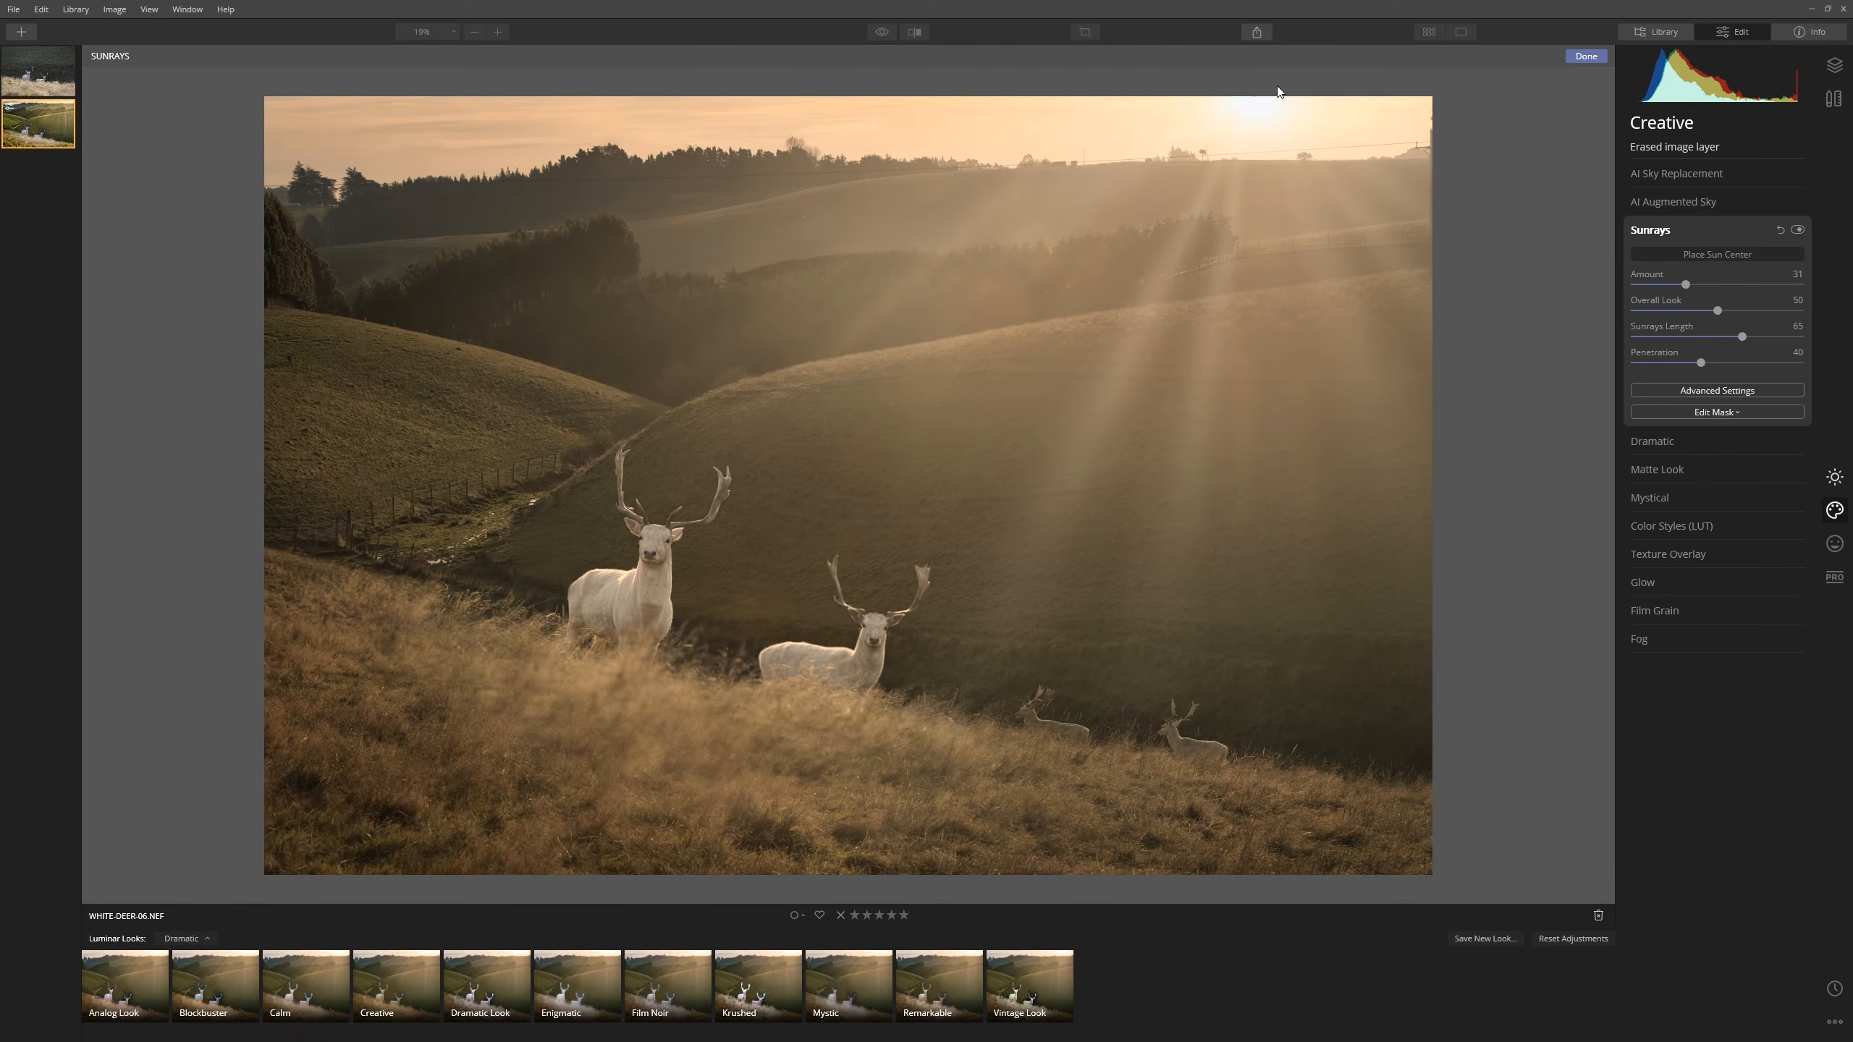
pyautogui.click(1751, 259)
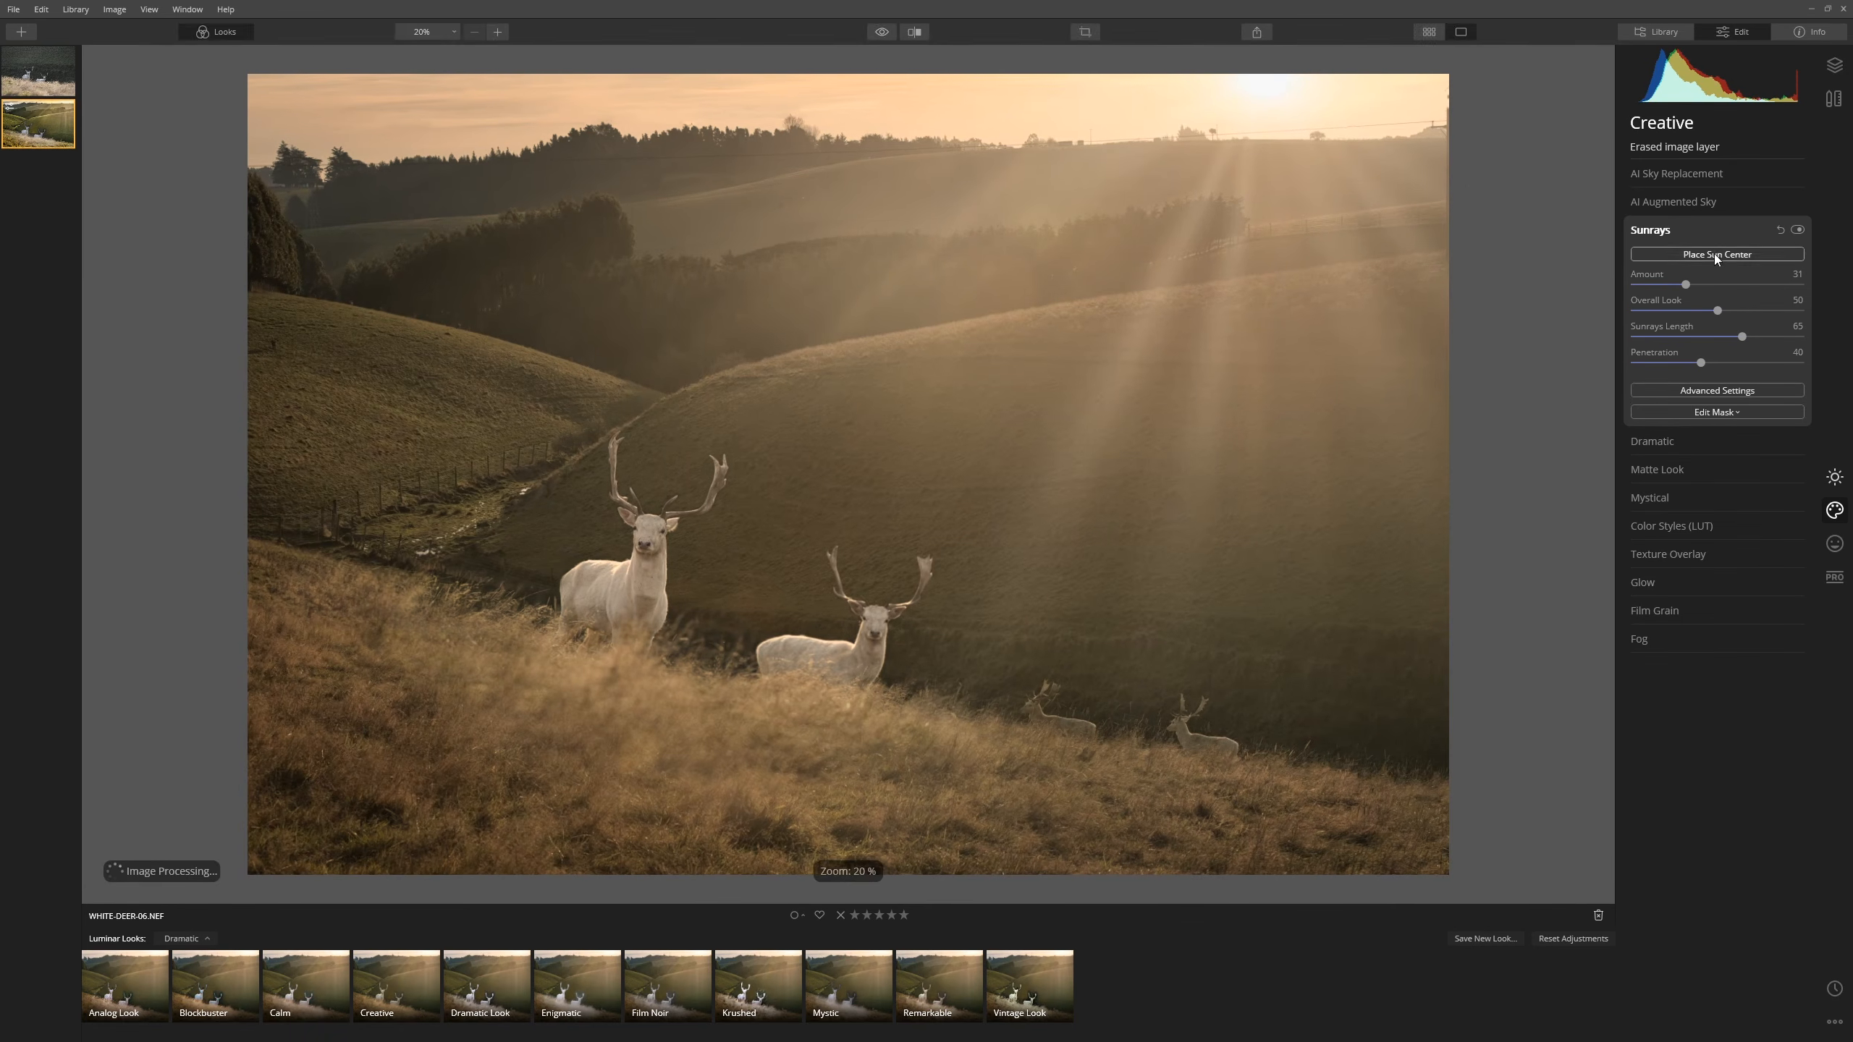
pyautogui.click(1715, 254)
pyautogui.moveTo(1255, 94); pyautogui.dragTo(1194, 51)
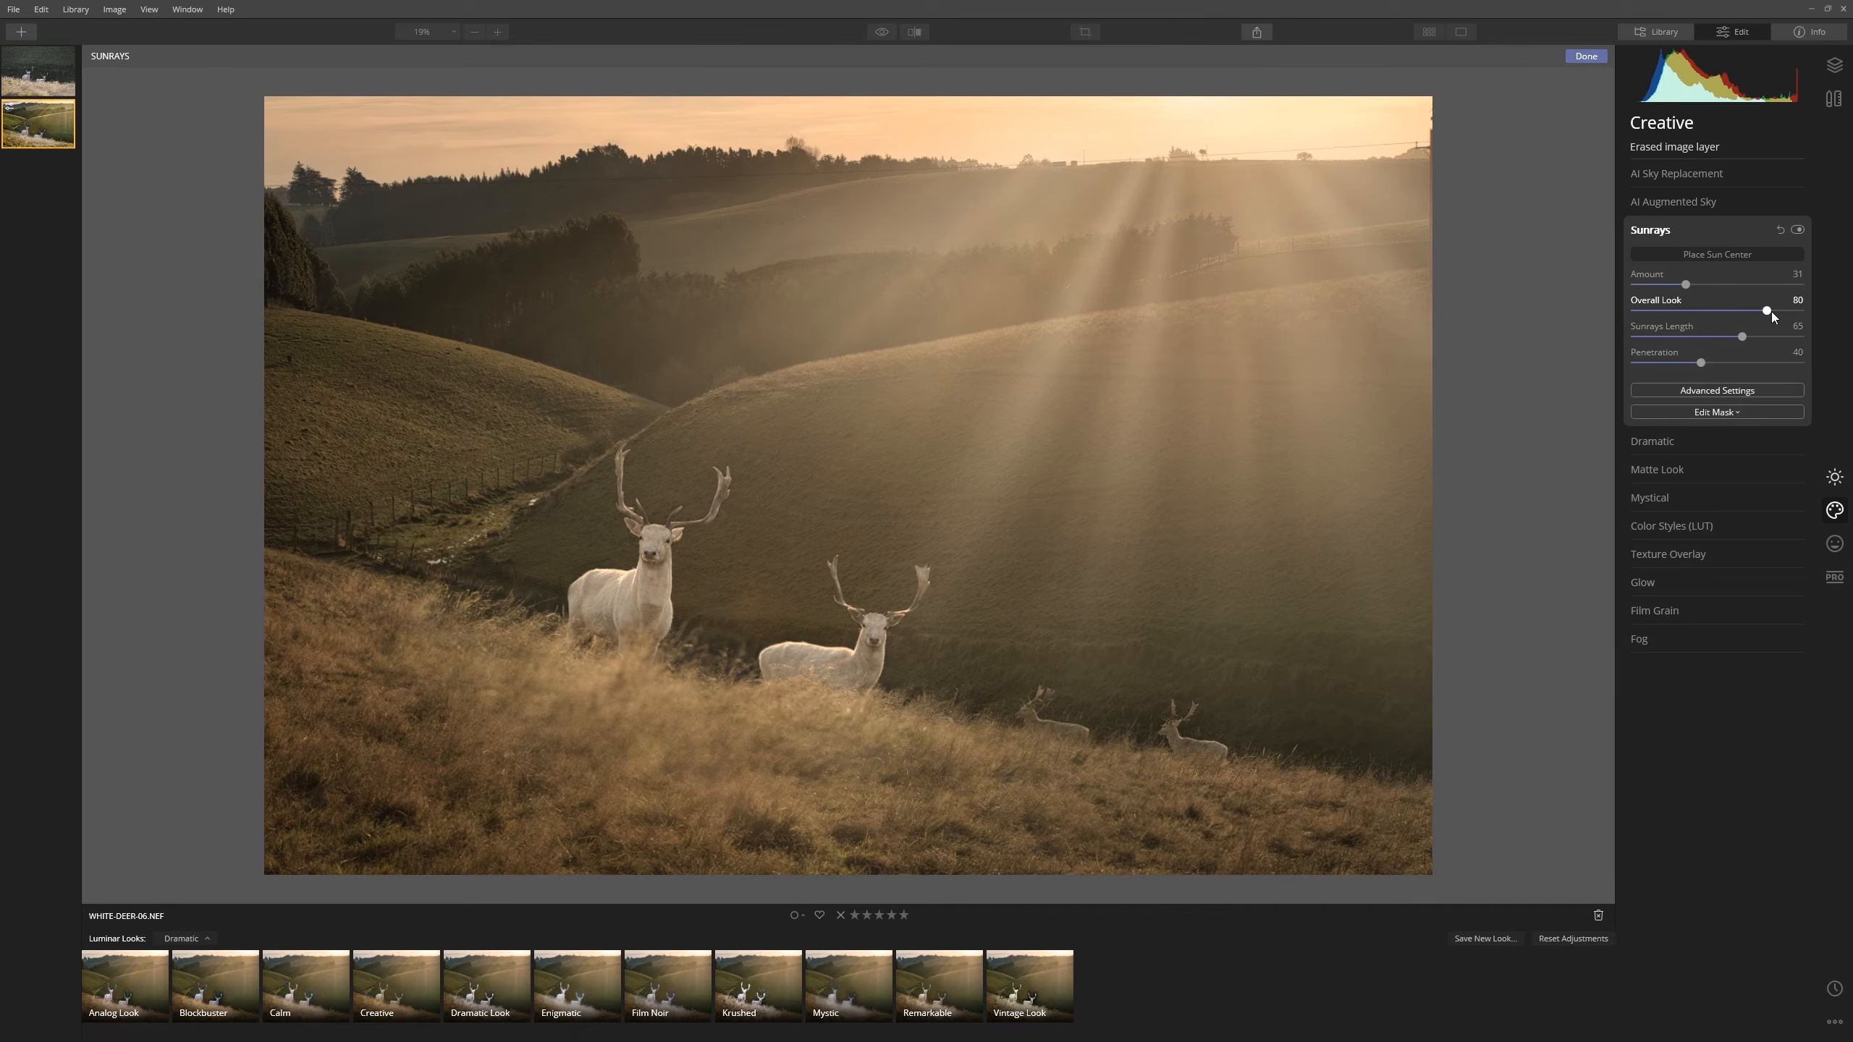
# - Set Sunrays Overall Look to 89, Length to 82 and Number of Sunrays to 0
pyautogui.moveTo(1772, 312)
pyautogui.mouseDown()
pyautogui.moveTo(1821, 322)
pyautogui.moveTo(1785, 311)
pyautogui.moveTo(1772, 338)
pyautogui.mouseUp()
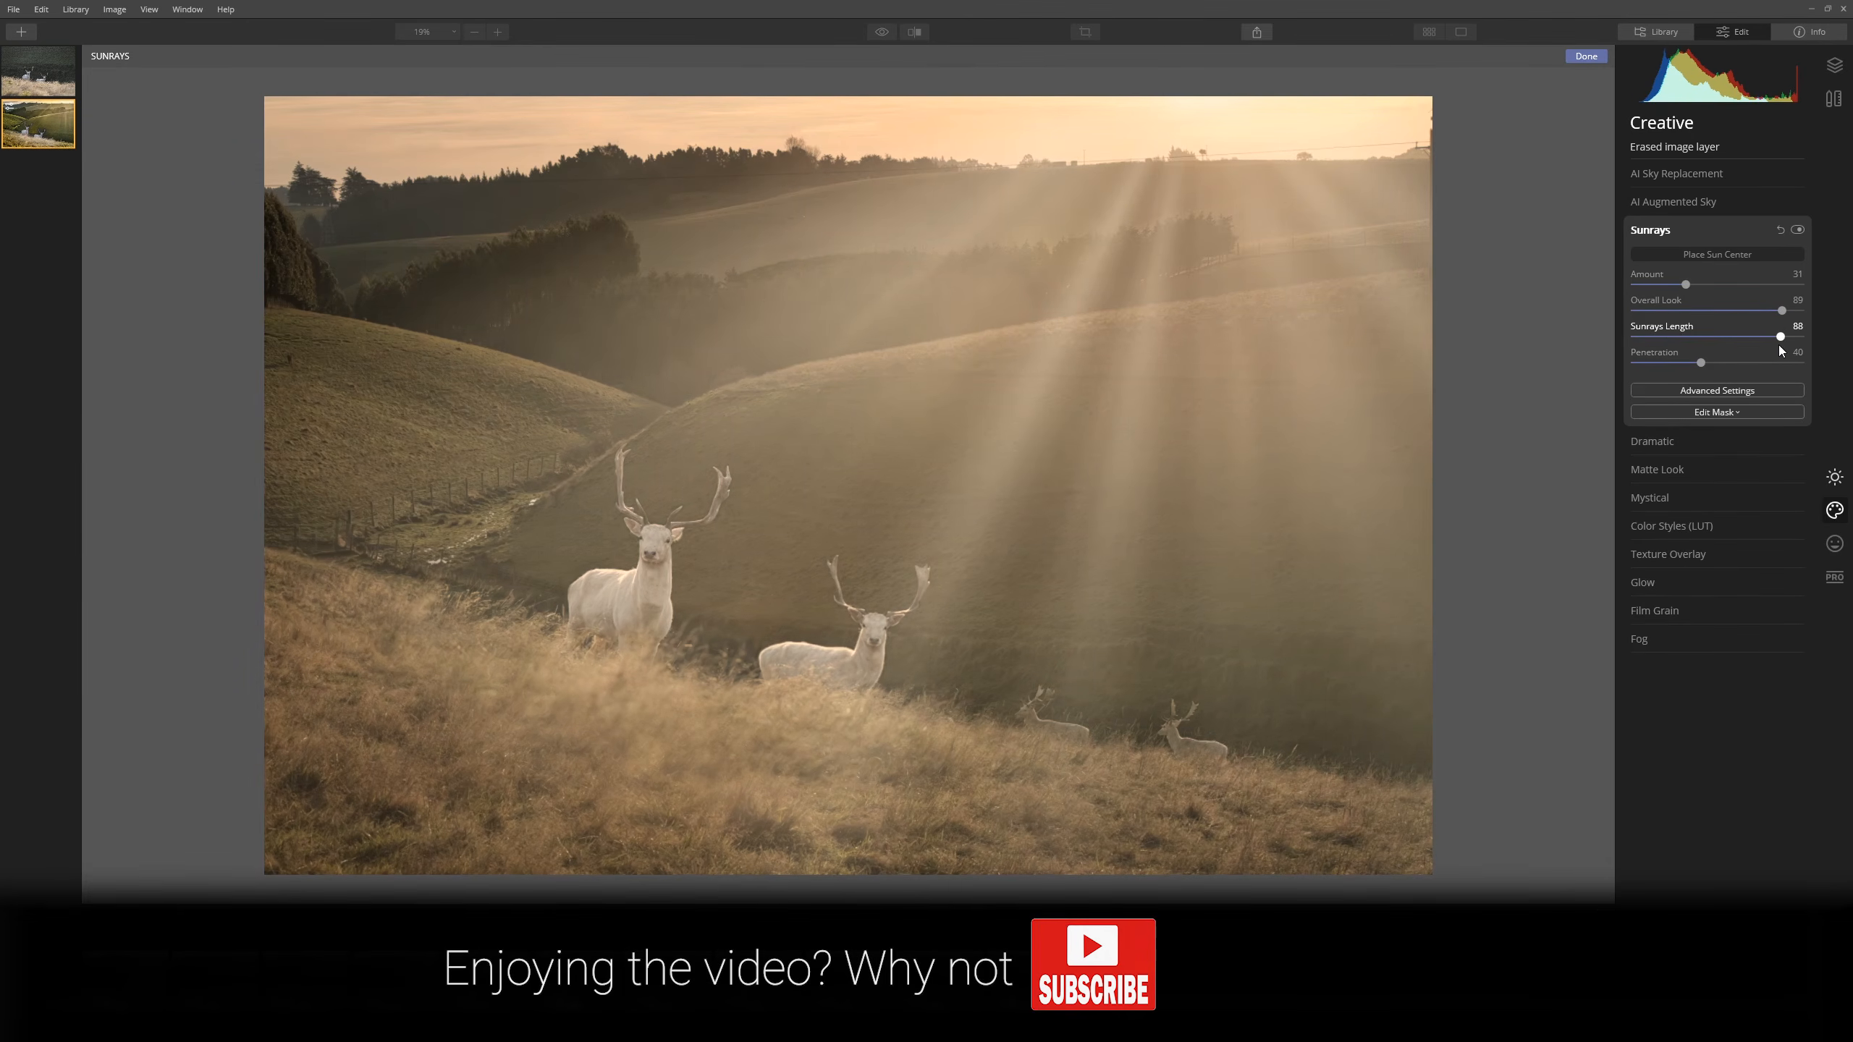
pyautogui.moveTo(1772, 344); pyautogui.dragTo(1768, 344)
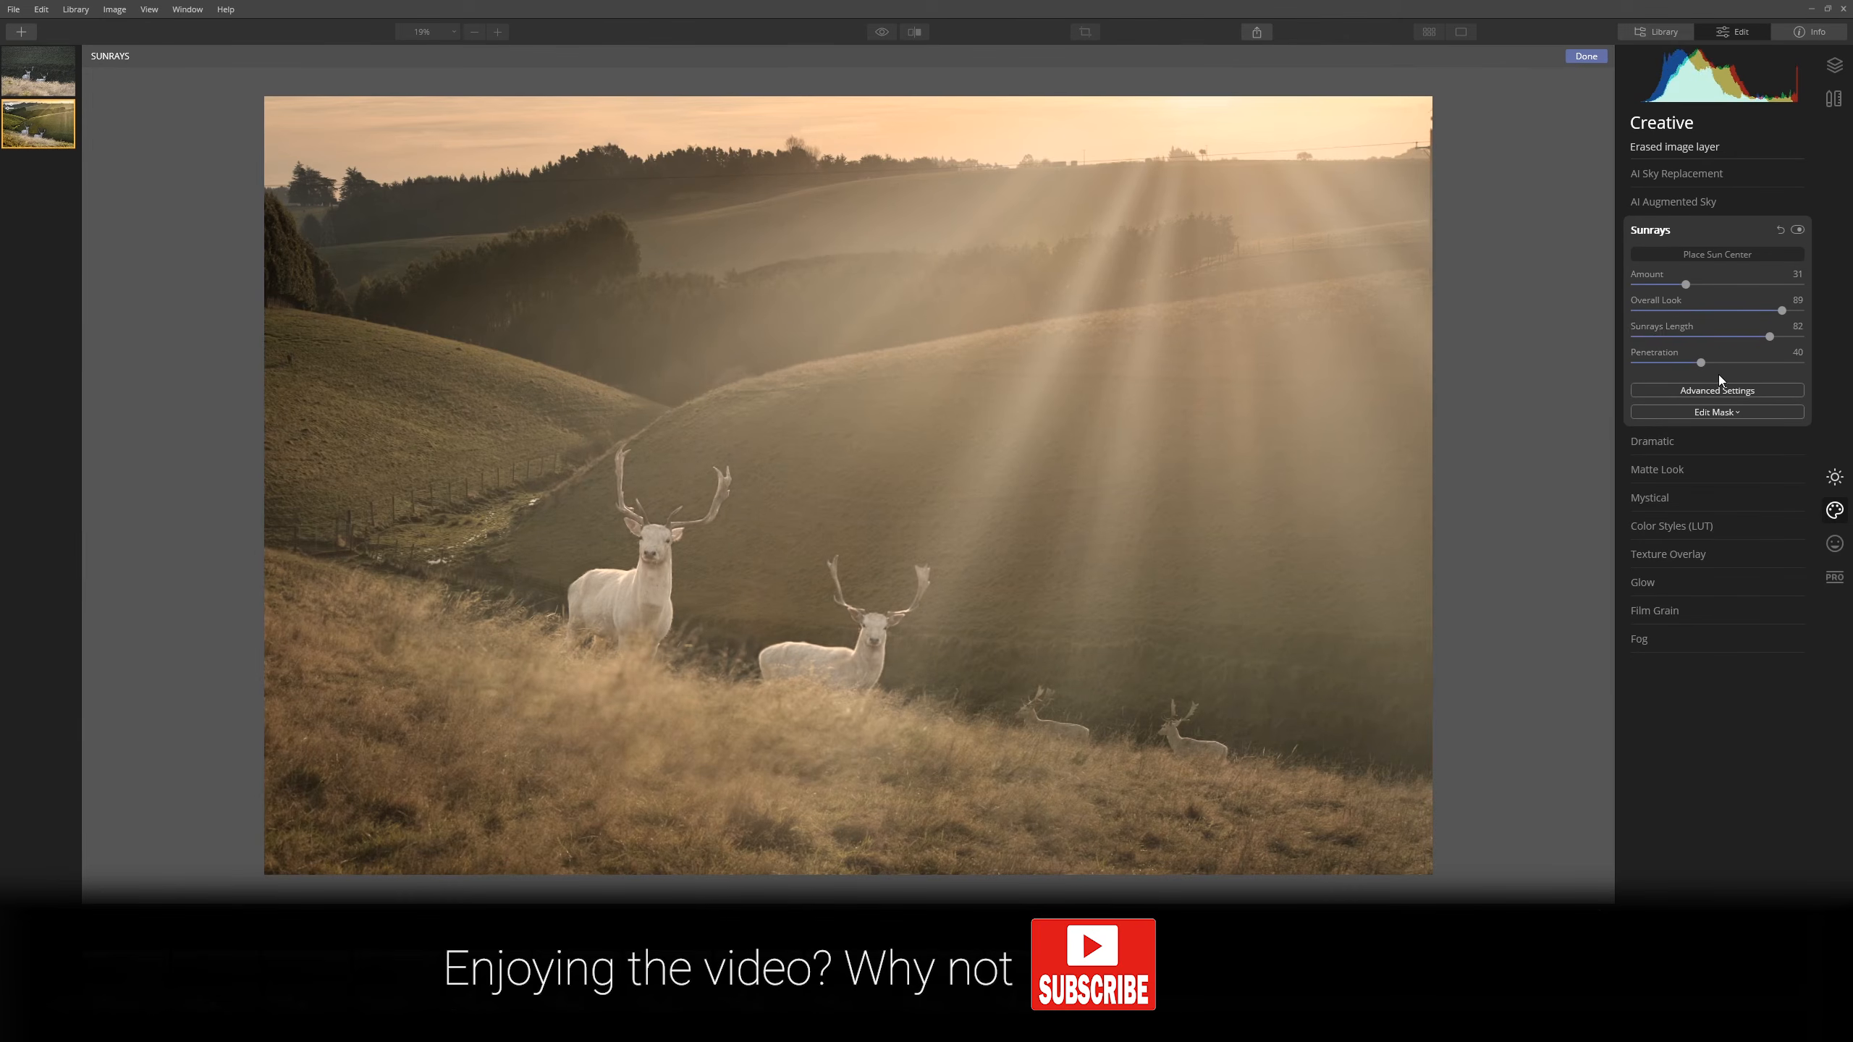
pyautogui.click(1752, 396)
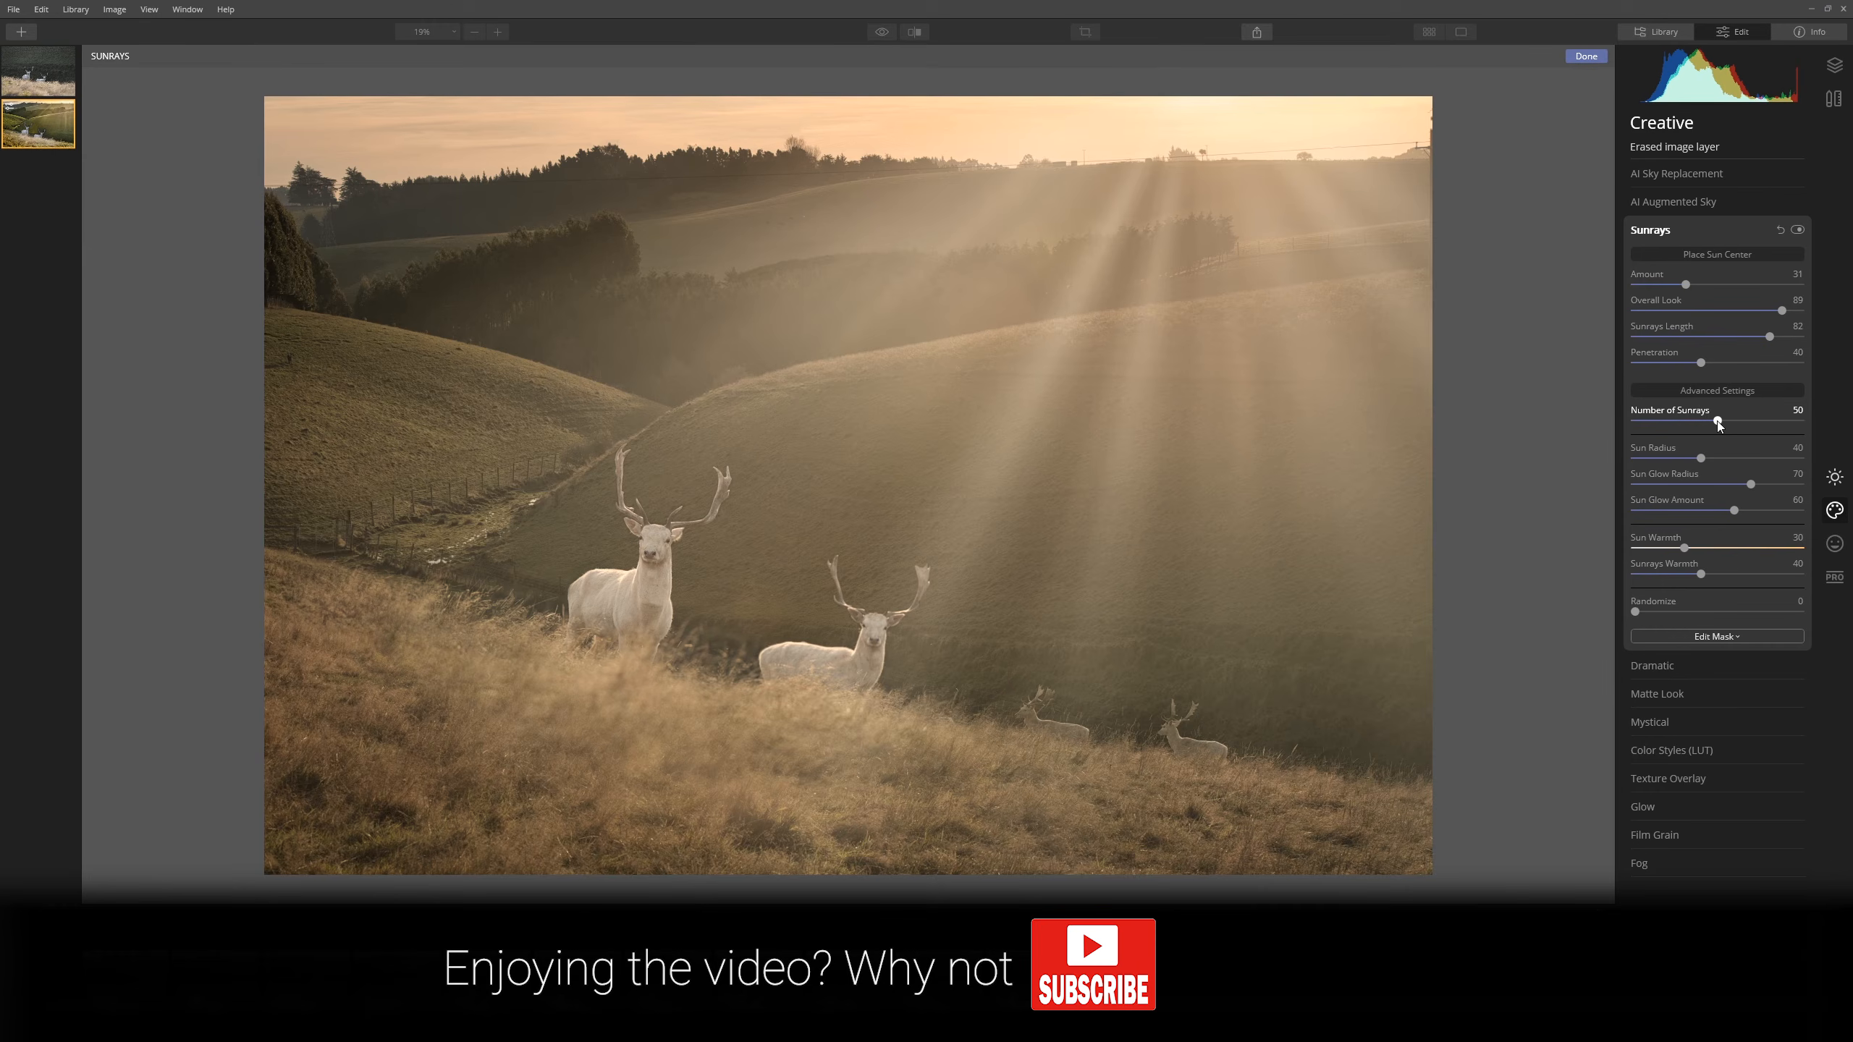
pyautogui.moveTo(1712, 422); pyautogui.dragTo(1823, 431)
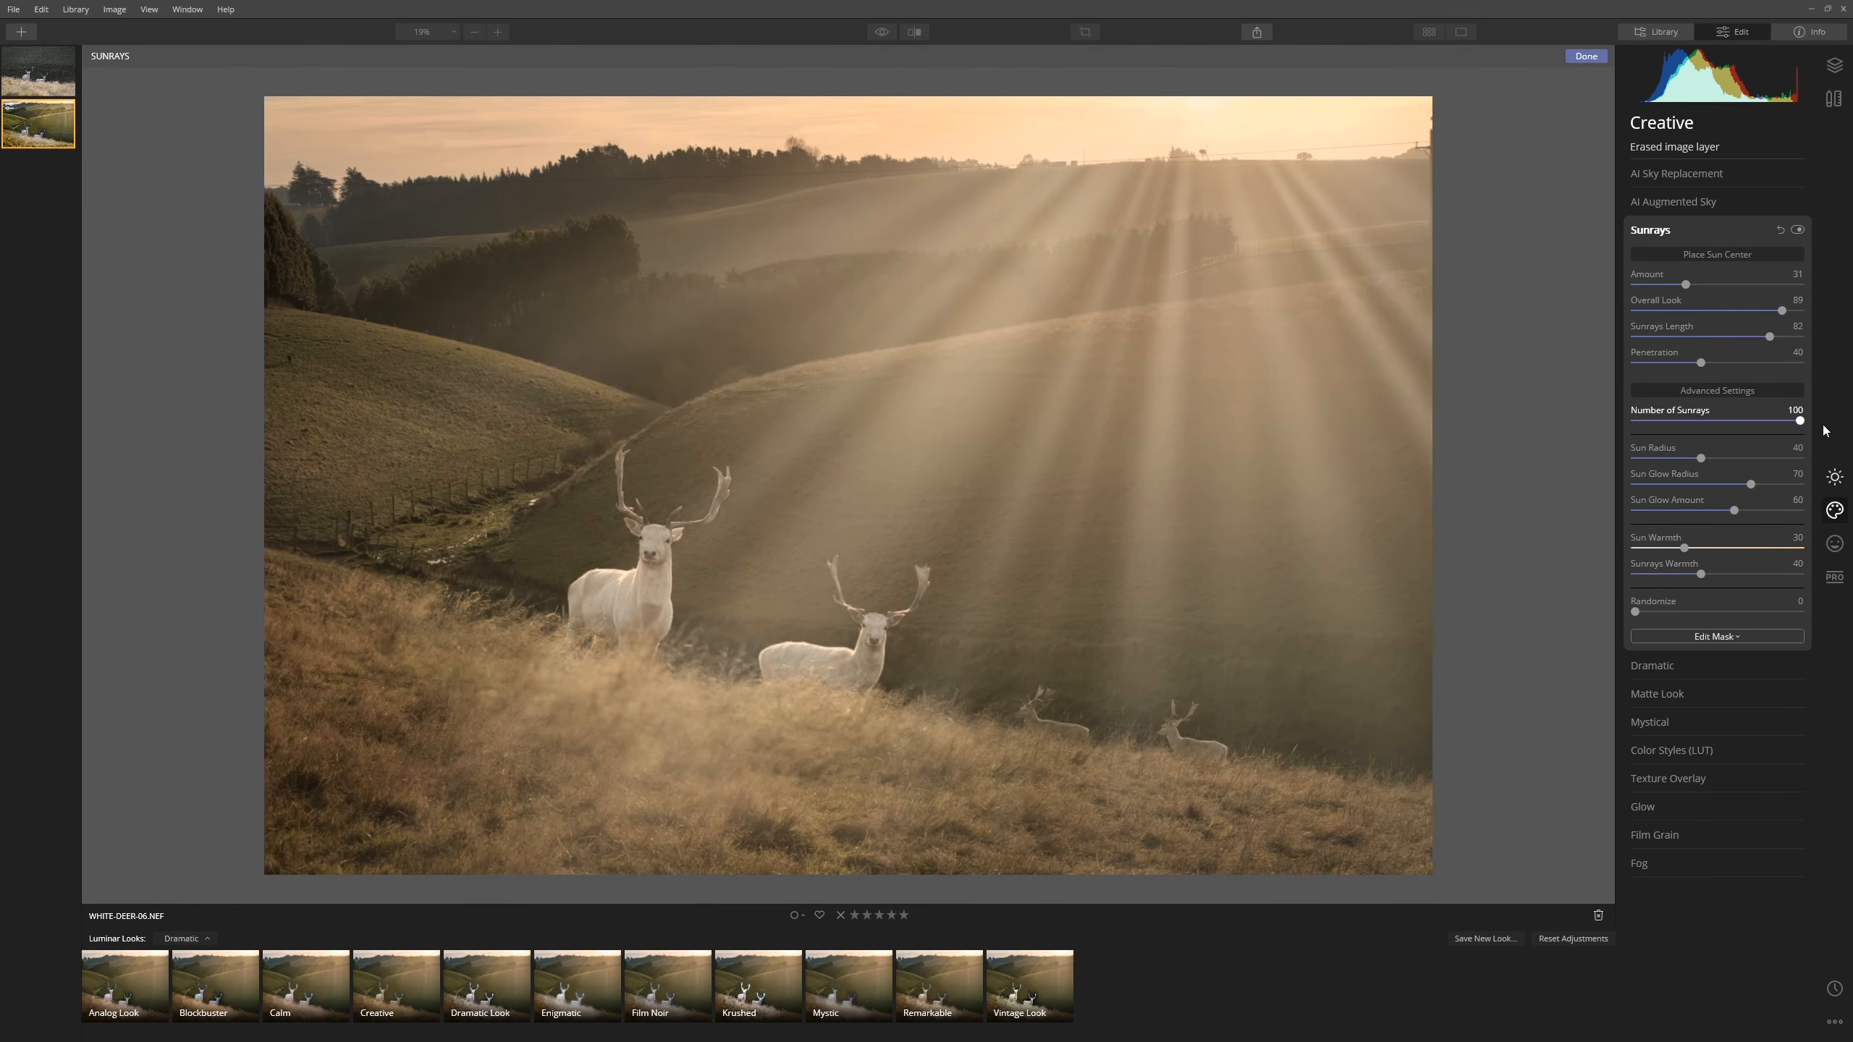
pyautogui.moveTo(1810, 422); pyautogui.dragTo(1621, 417)
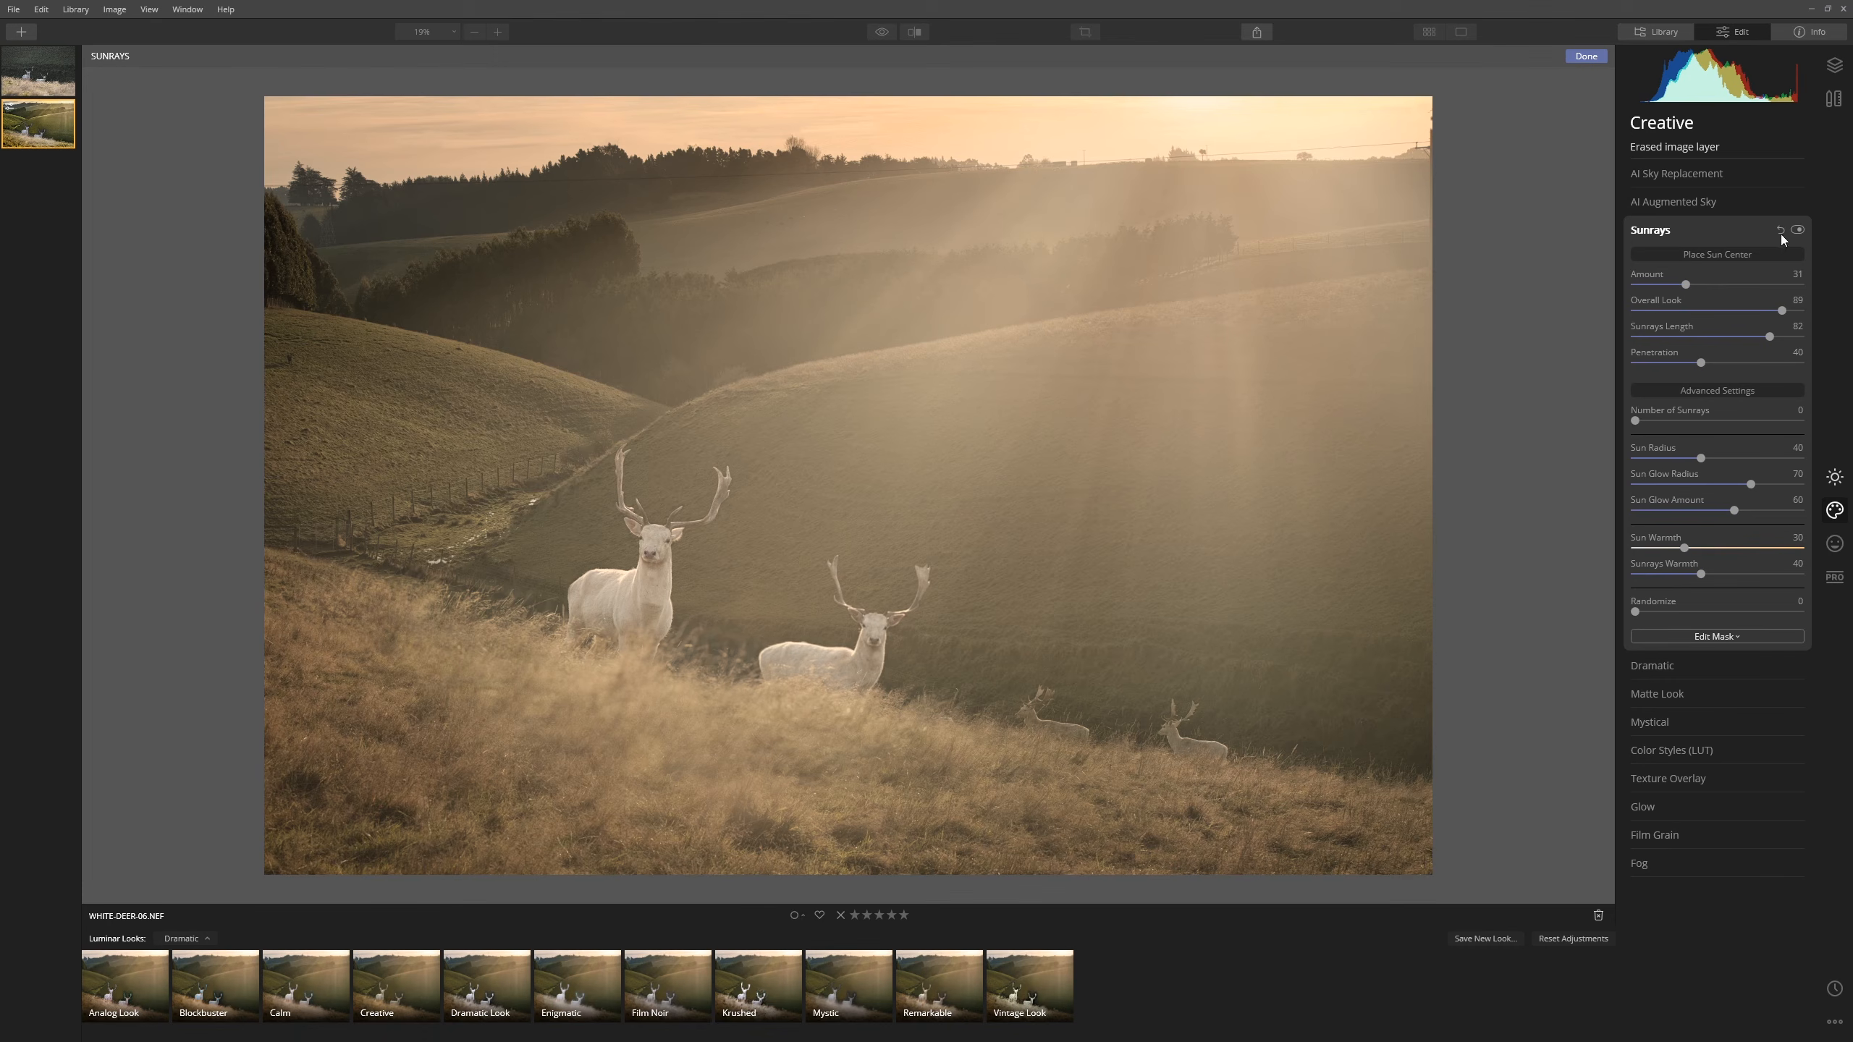
# - Start a brush mask on the Sunrays with 30% opacity and size 280
pyautogui.click(1746, 632)
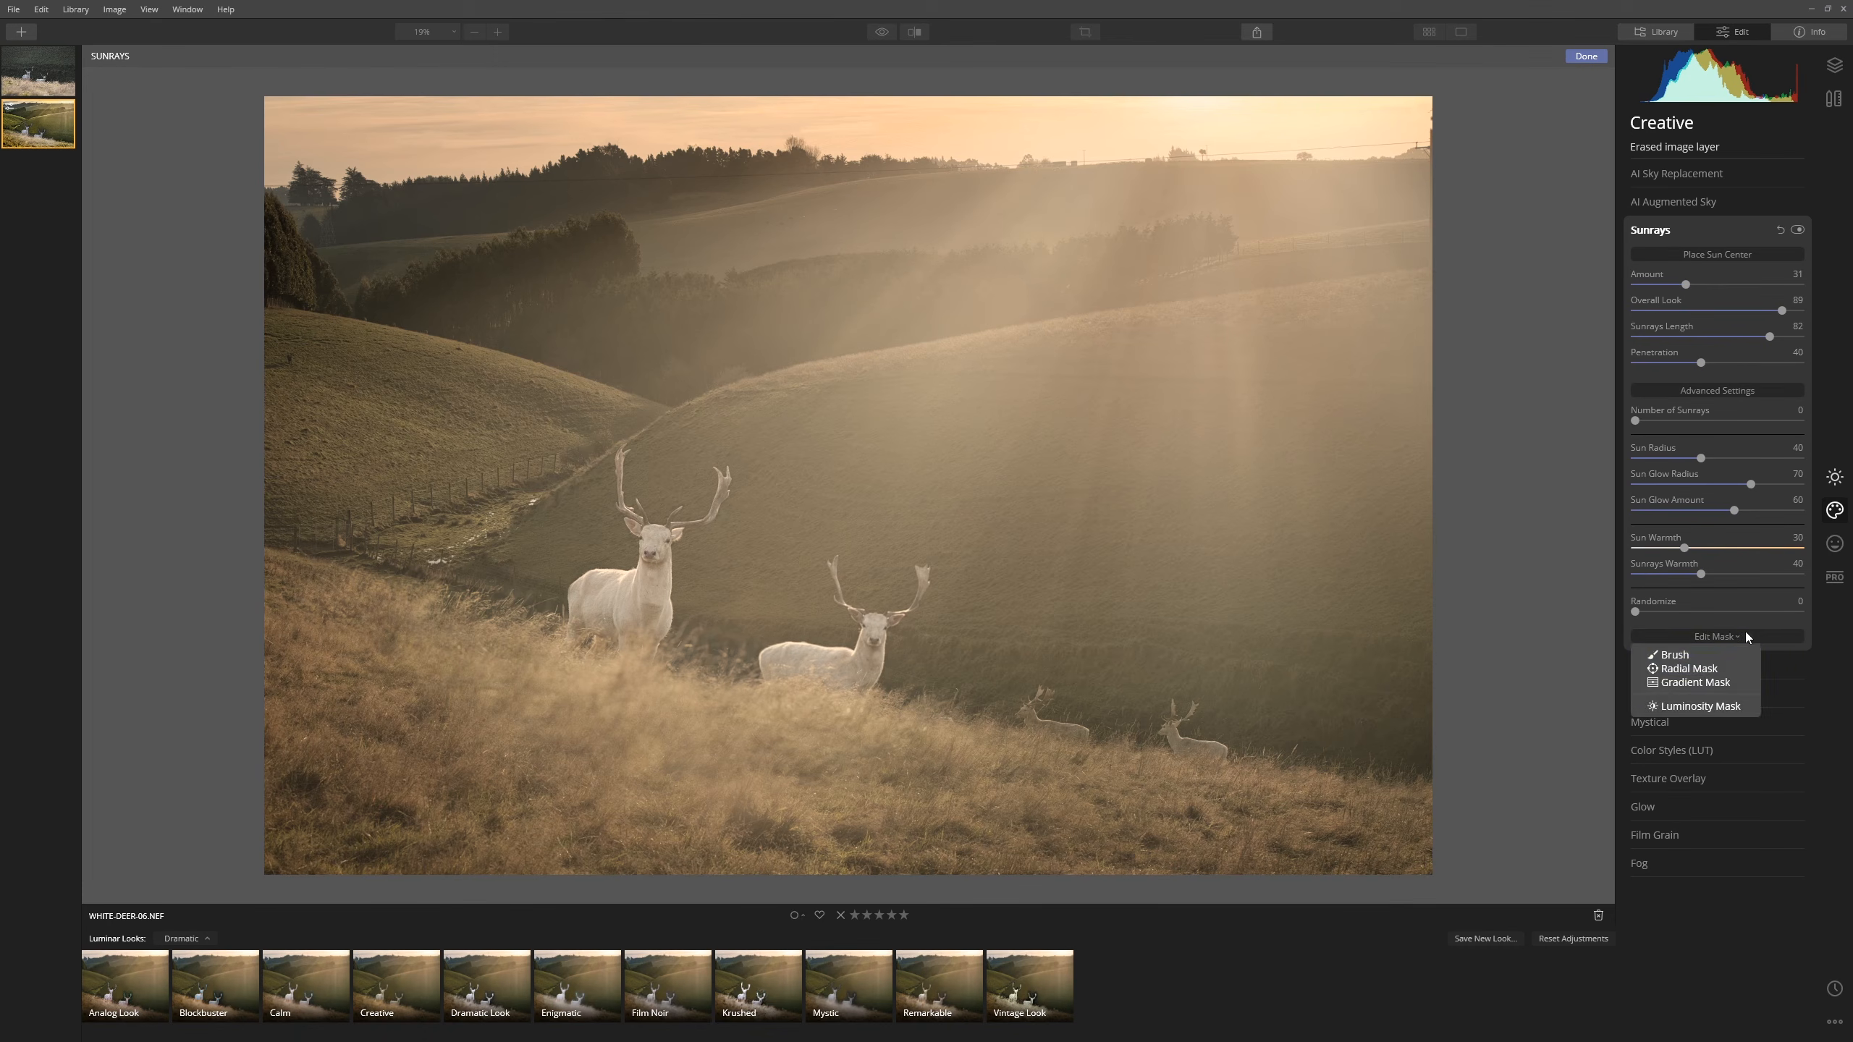
pyautogui.click(1671, 656)
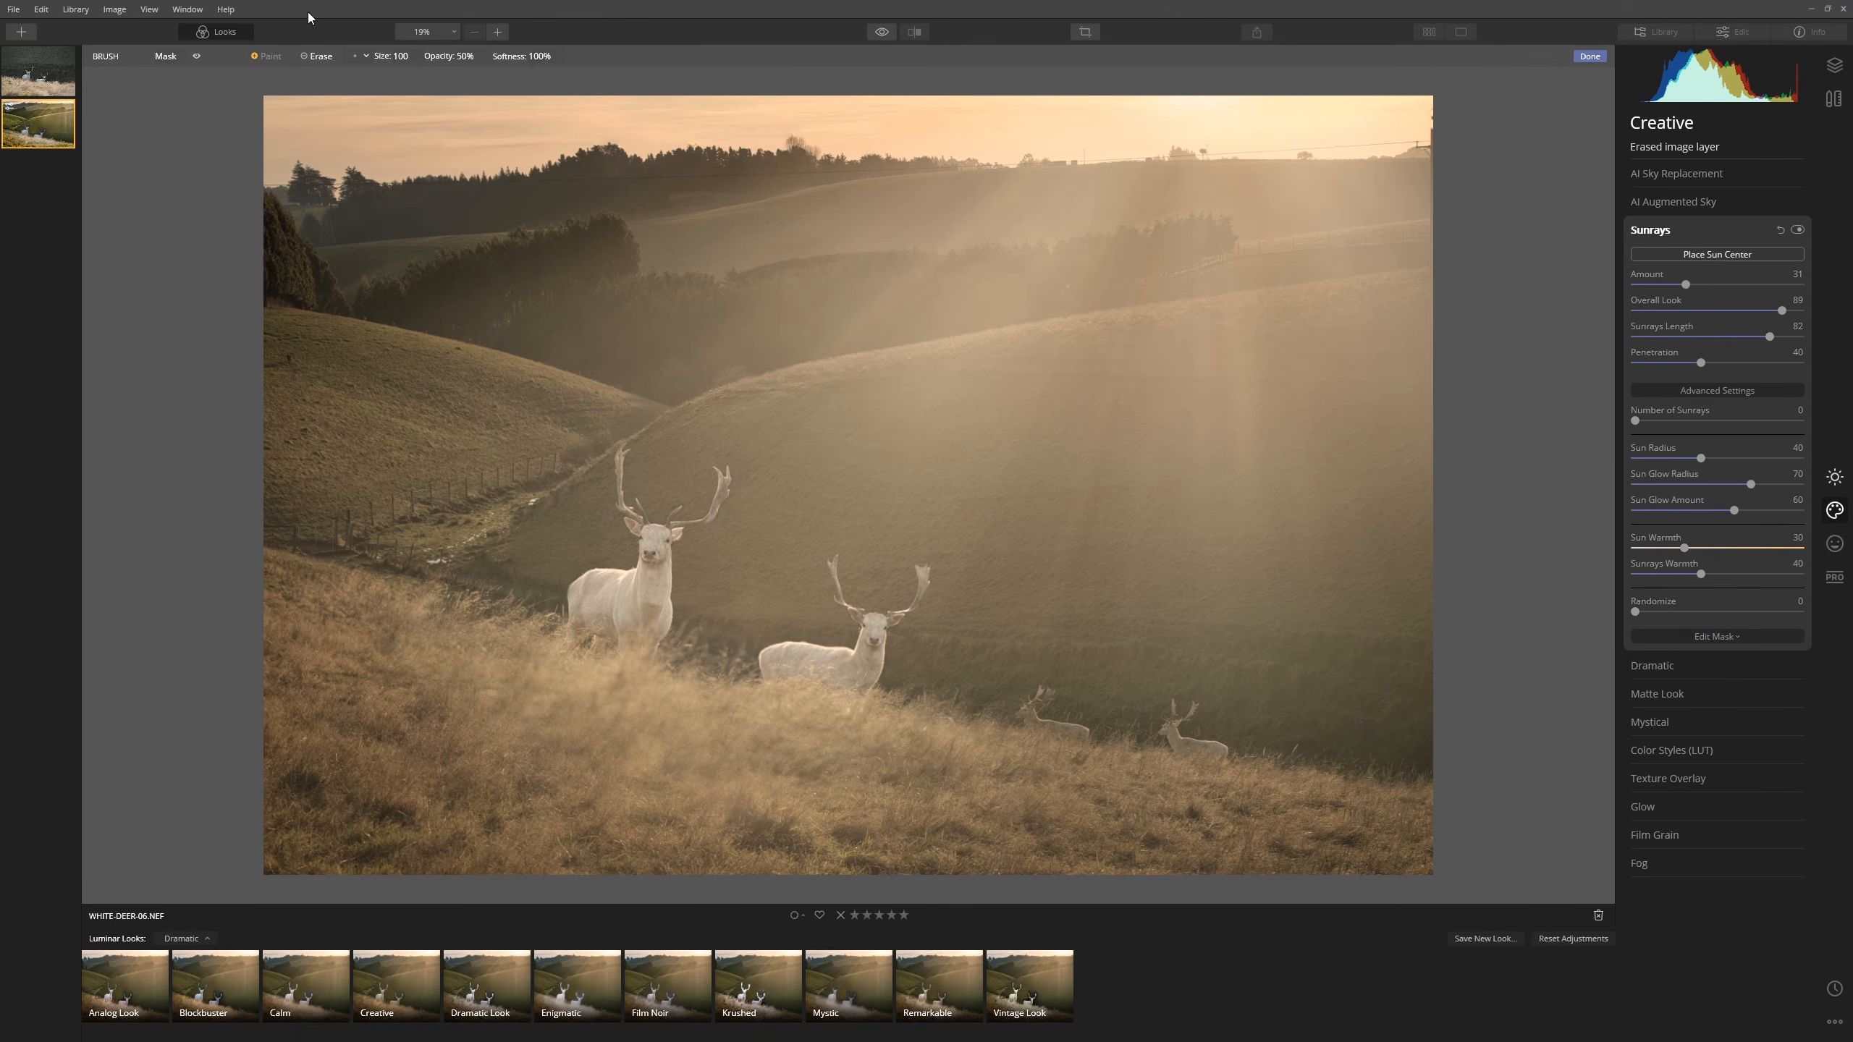
pyautogui.click(413, 58)
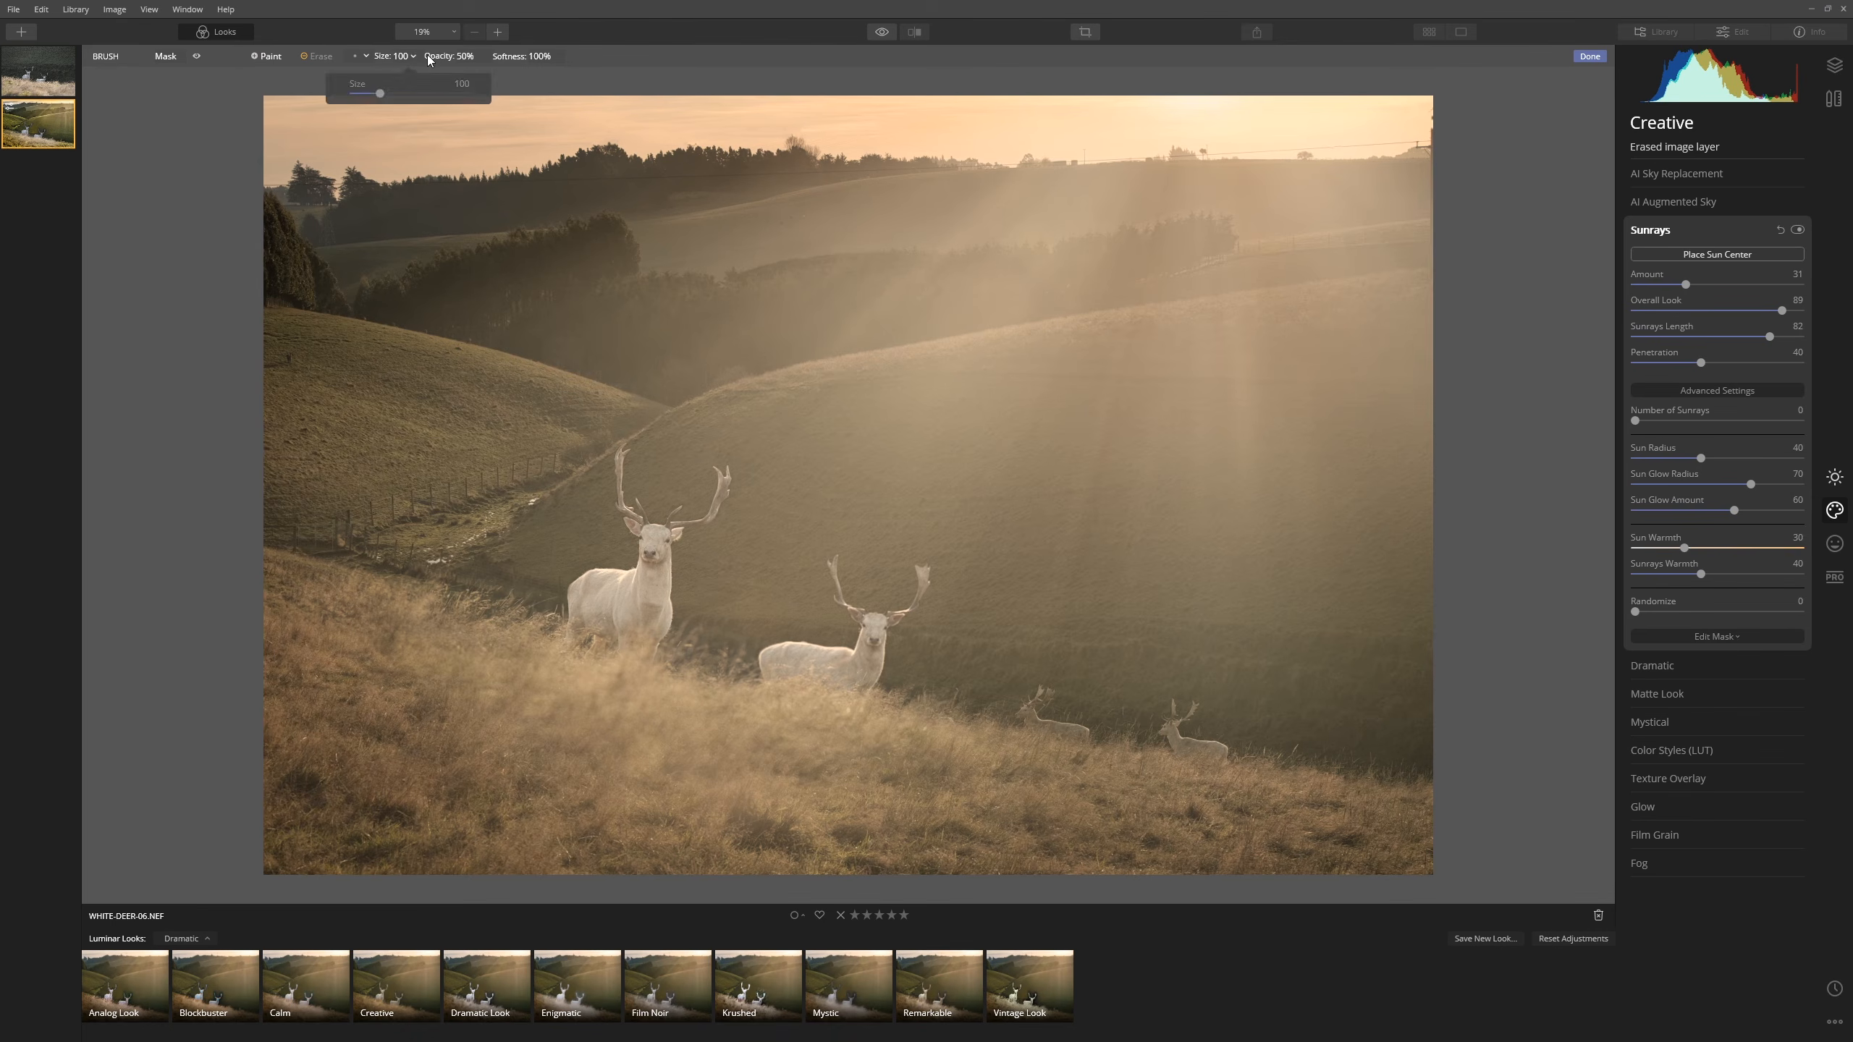
pyautogui.click(471, 57)
pyautogui.click(453, 94)
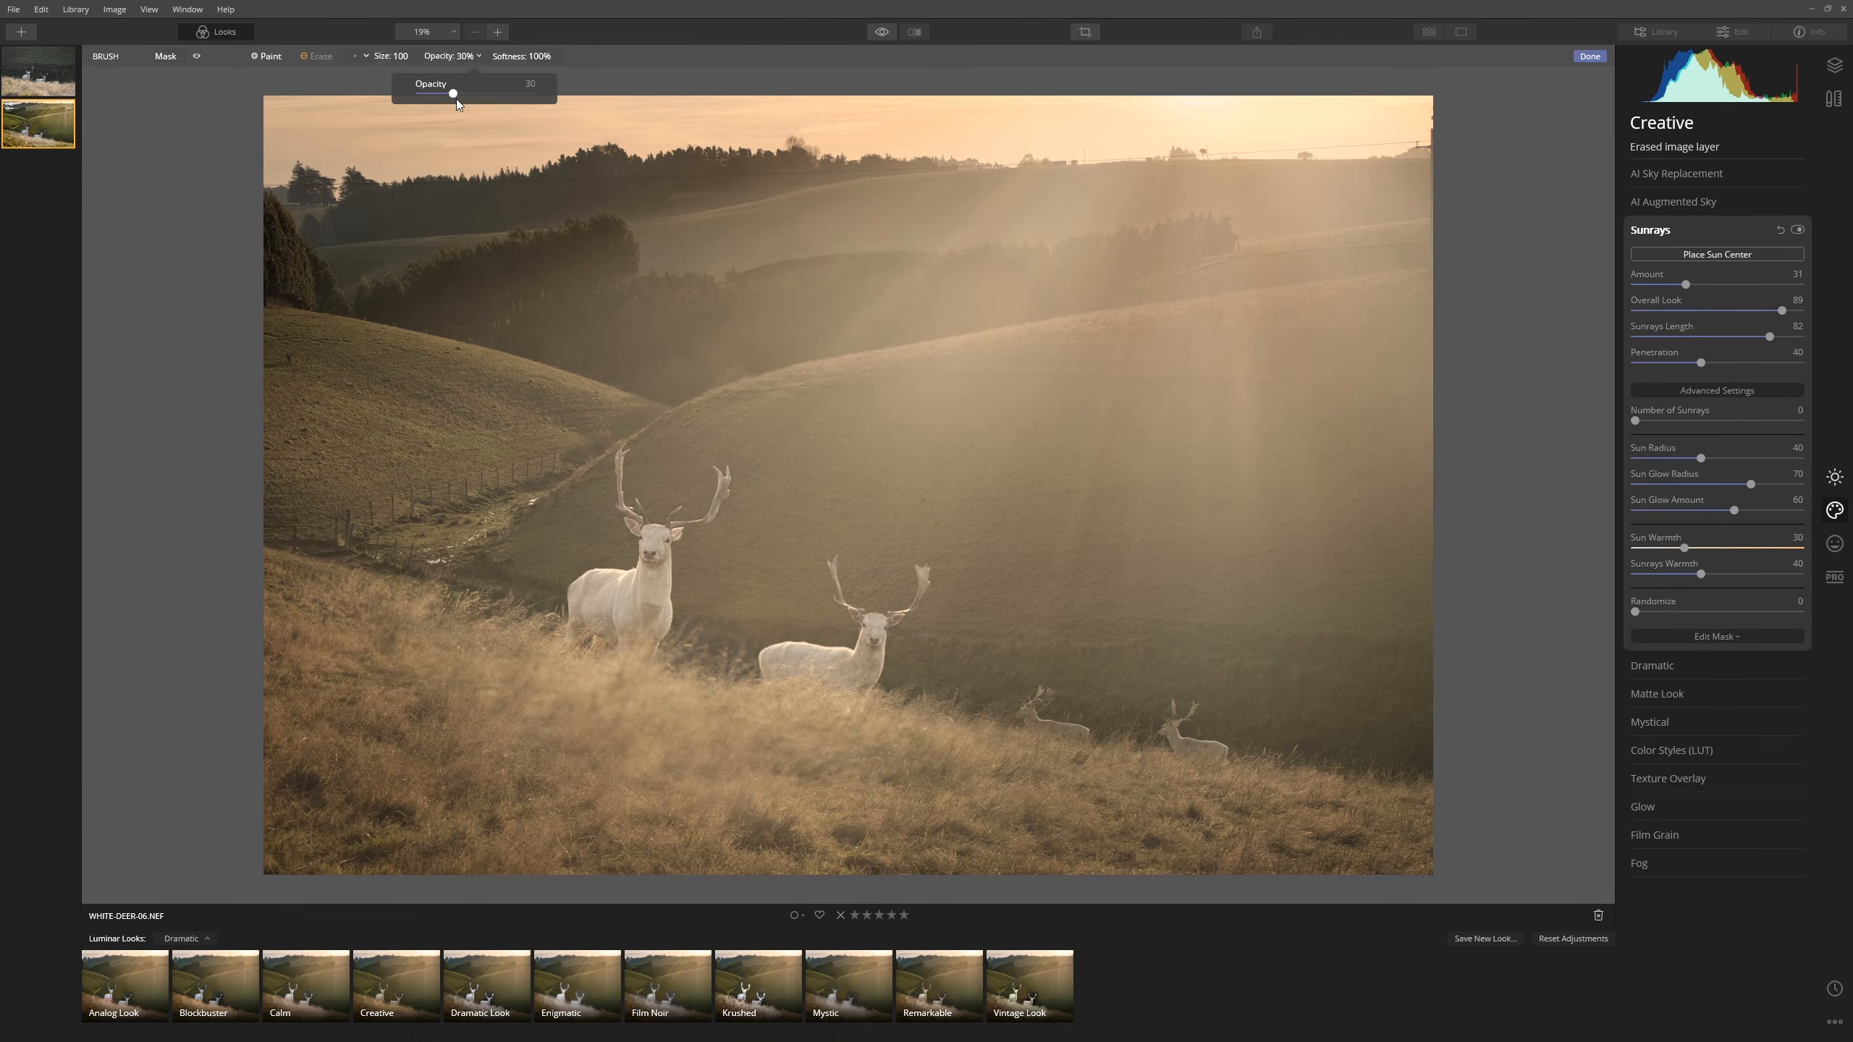
# - Brush the sunrays off the lower grass and around the left deer, then set Warmth to 54
pyautogui.click(600, 679)
pyautogui.moveTo(409, 718); pyautogui.dragTo(1143, 820)
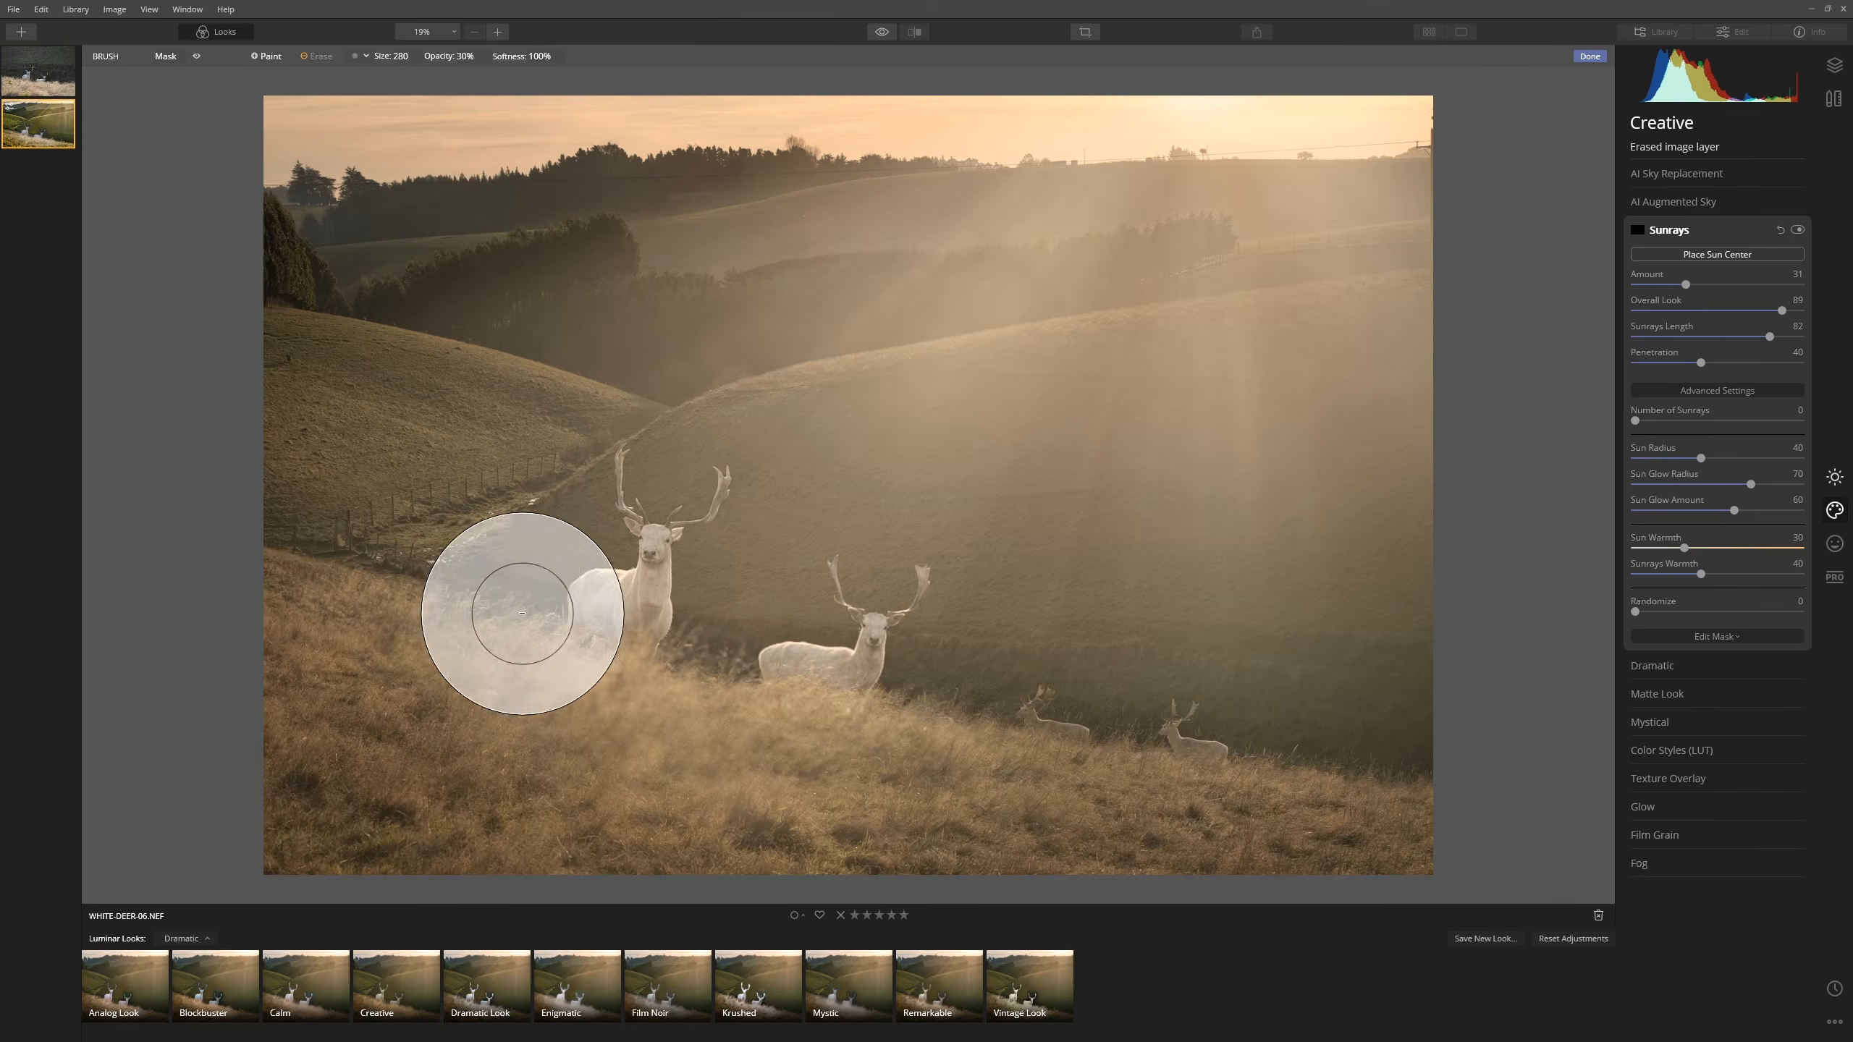
pyautogui.moveTo(526, 615)
pyautogui.mouseDown()
pyautogui.moveTo(605, 624)
pyautogui.moveTo(699, 727)
pyautogui.moveTo(778, 629)
pyautogui.moveTo(579, 570)
pyautogui.moveTo(872, 567)
pyautogui.moveTo(824, 778)
pyautogui.mouseUp()
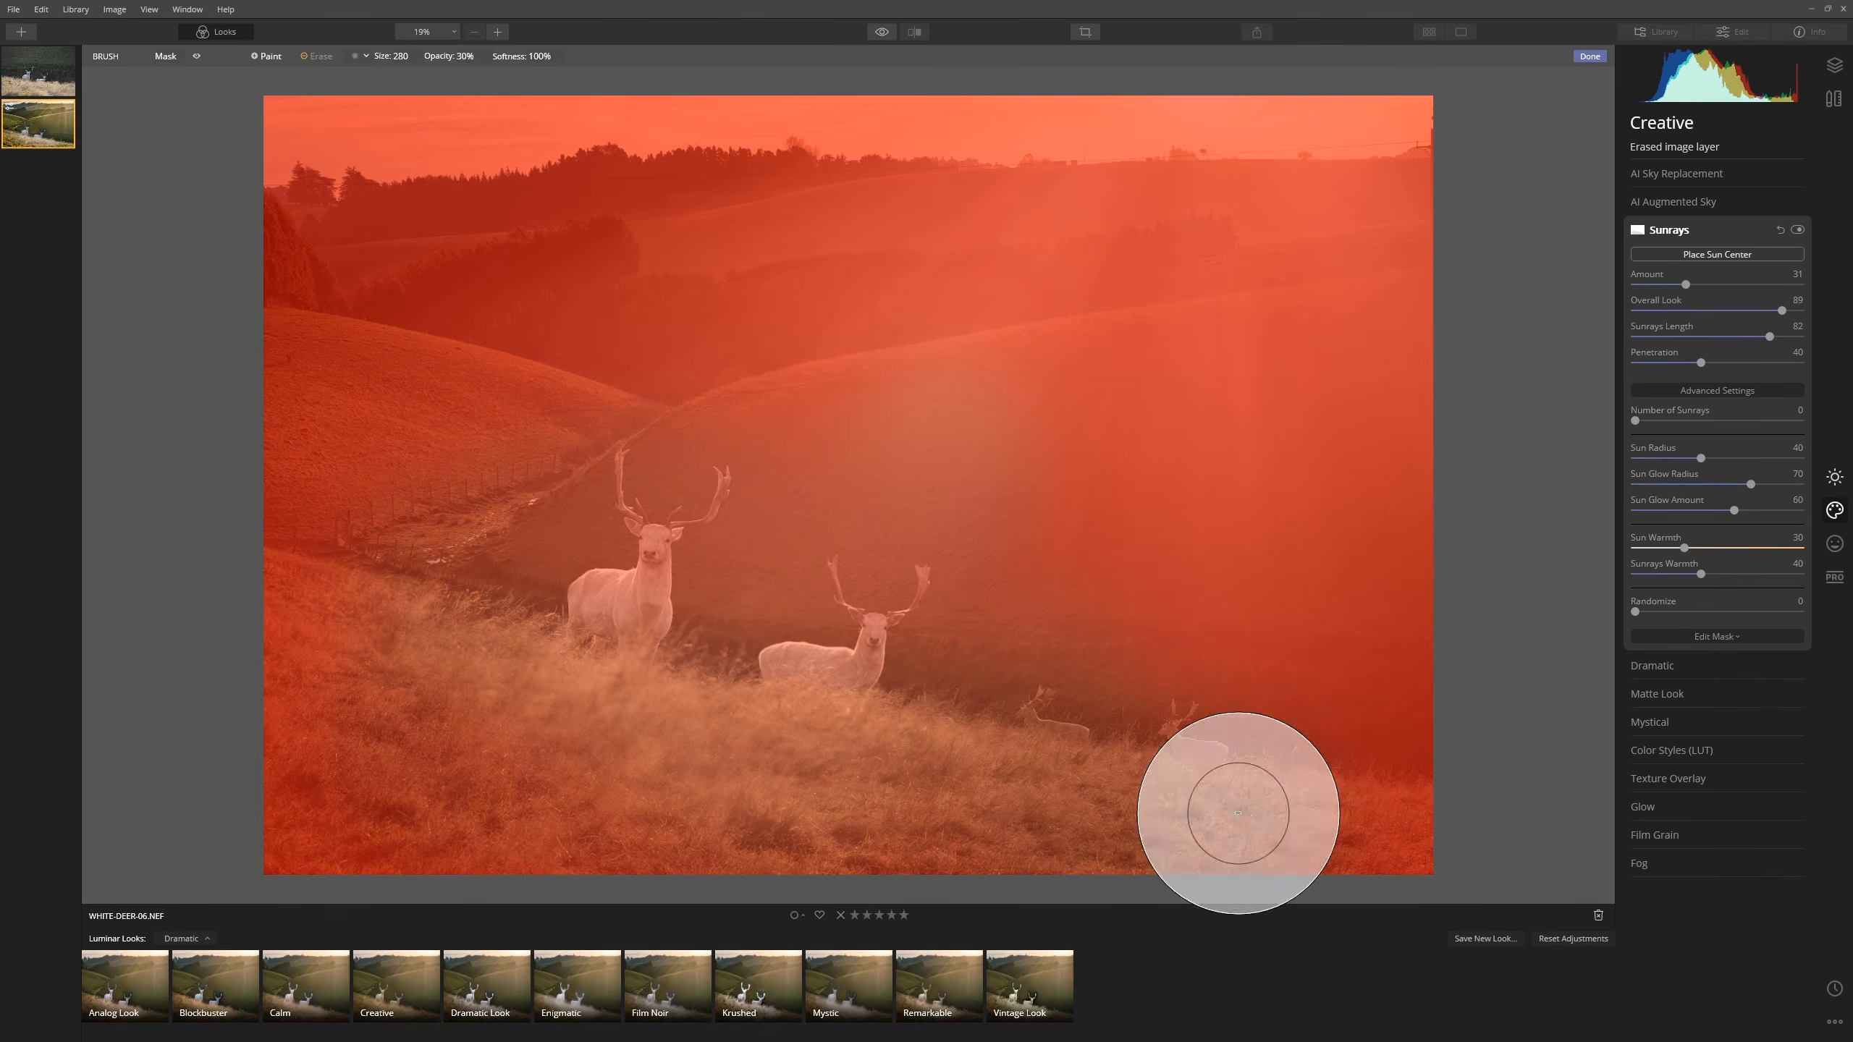
pyautogui.moveTo(237, 683)
pyautogui.mouseDown()
pyautogui.moveTo(269, 746)
pyautogui.moveTo(182, 745)
pyautogui.moveTo(218, 841)
pyautogui.moveTo(271, 682)
pyautogui.mouseUp()
pyautogui.moveTo(888, 823)
pyautogui.mouseDown()
pyautogui.moveTo(1341, 828)
pyautogui.moveTo(1491, 876)
pyautogui.moveTo(131, 772)
pyautogui.moveTo(467, 788)
pyautogui.mouseUp()
pyautogui.moveTo(802, 781)
pyautogui.mouseDown()
pyautogui.moveTo(1018, 843)
pyautogui.moveTo(1416, 857)
pyautogui.moveTo(210, 750)
pyautogui.moveTo(372, 467)
pyautogui.moveTo(467, 430)
pyautogui.moveTo(223, 414)
pyautogui.moveTo(241, 420)
pyautogui.mouseUp()
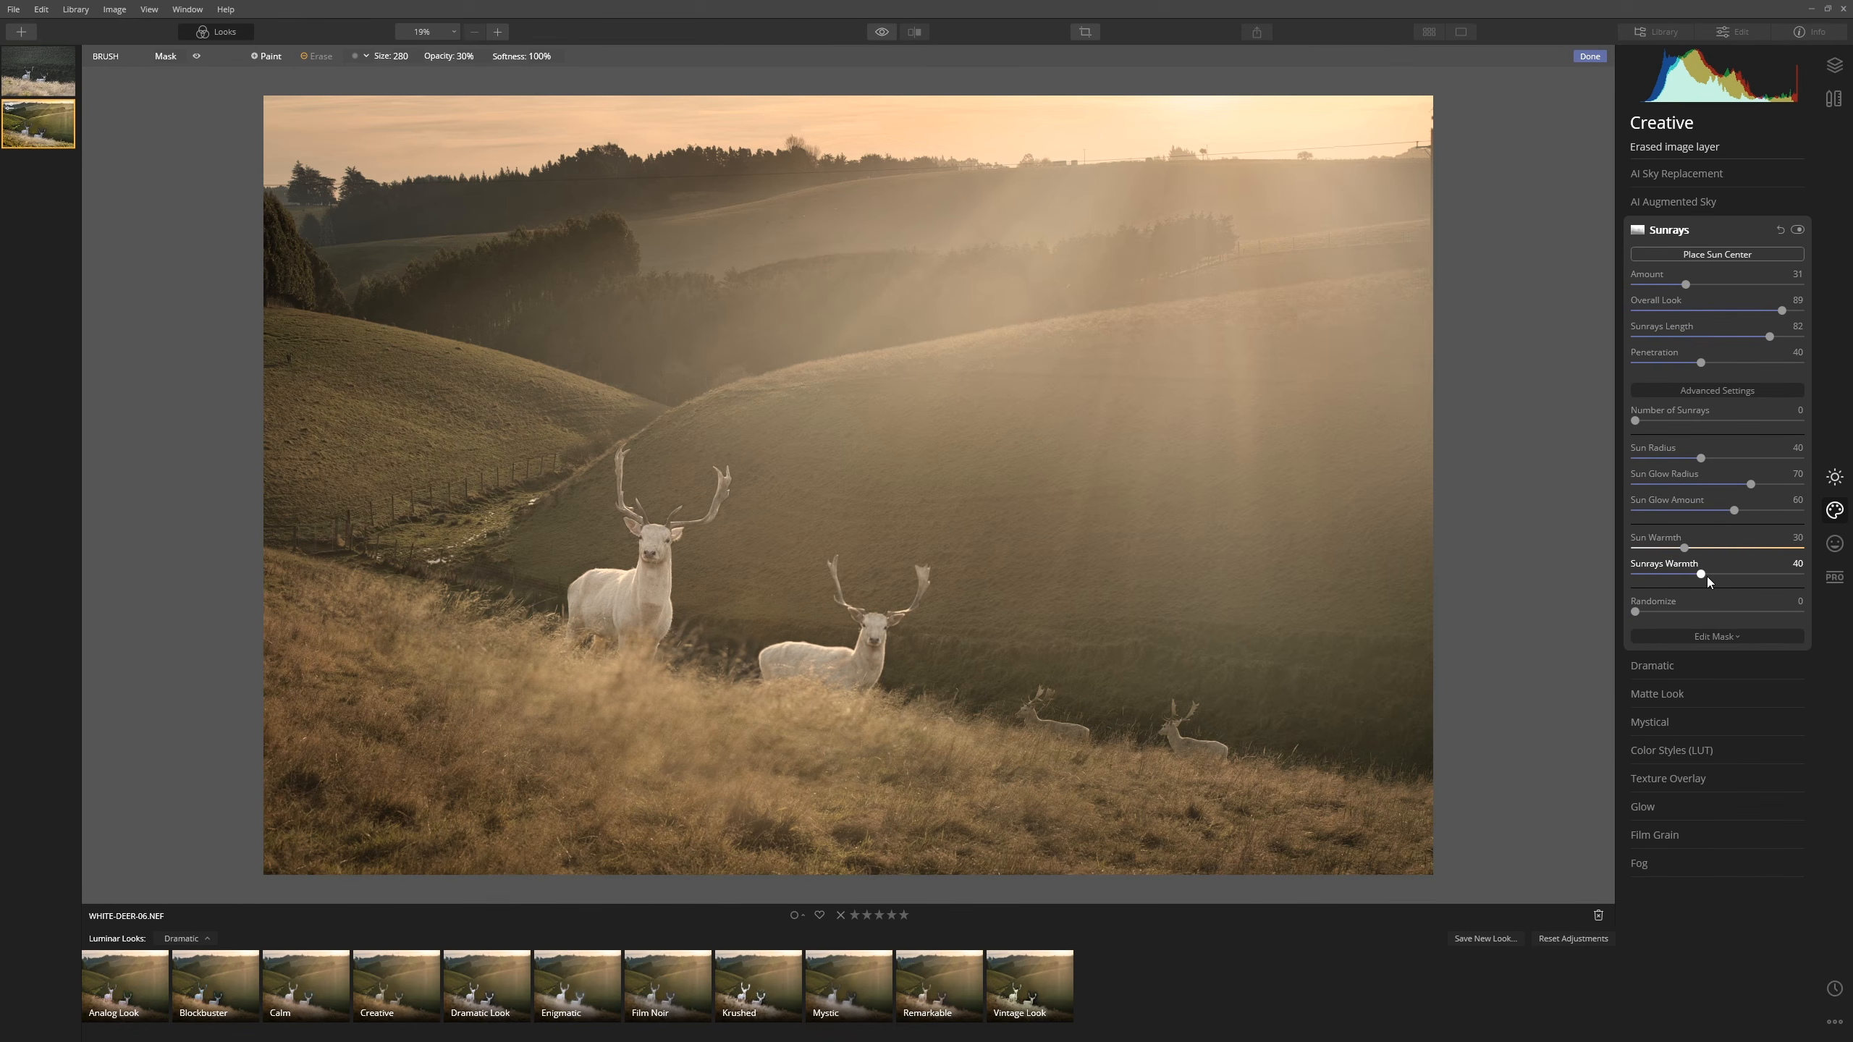
pyautogui.moveTo(1721, 578); pyautogui.dragTo(1760, 587)
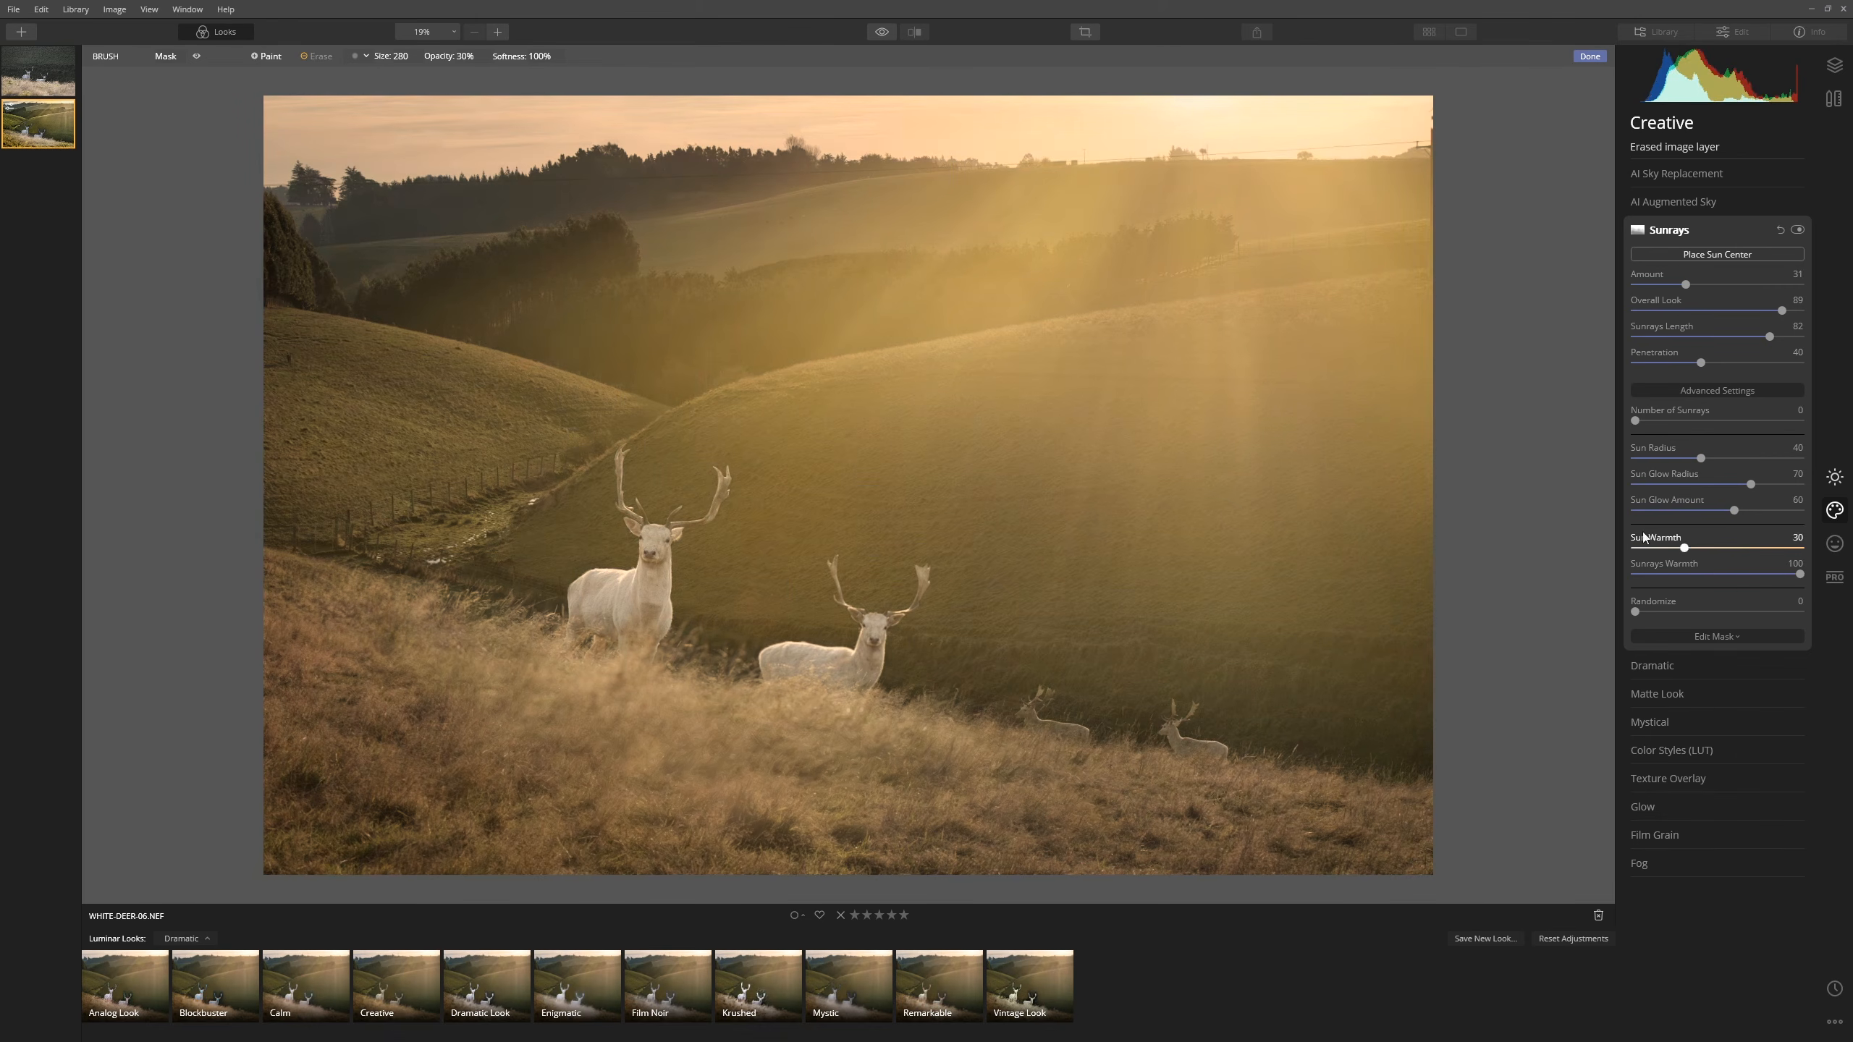
pyautogui.click(1727, 574)
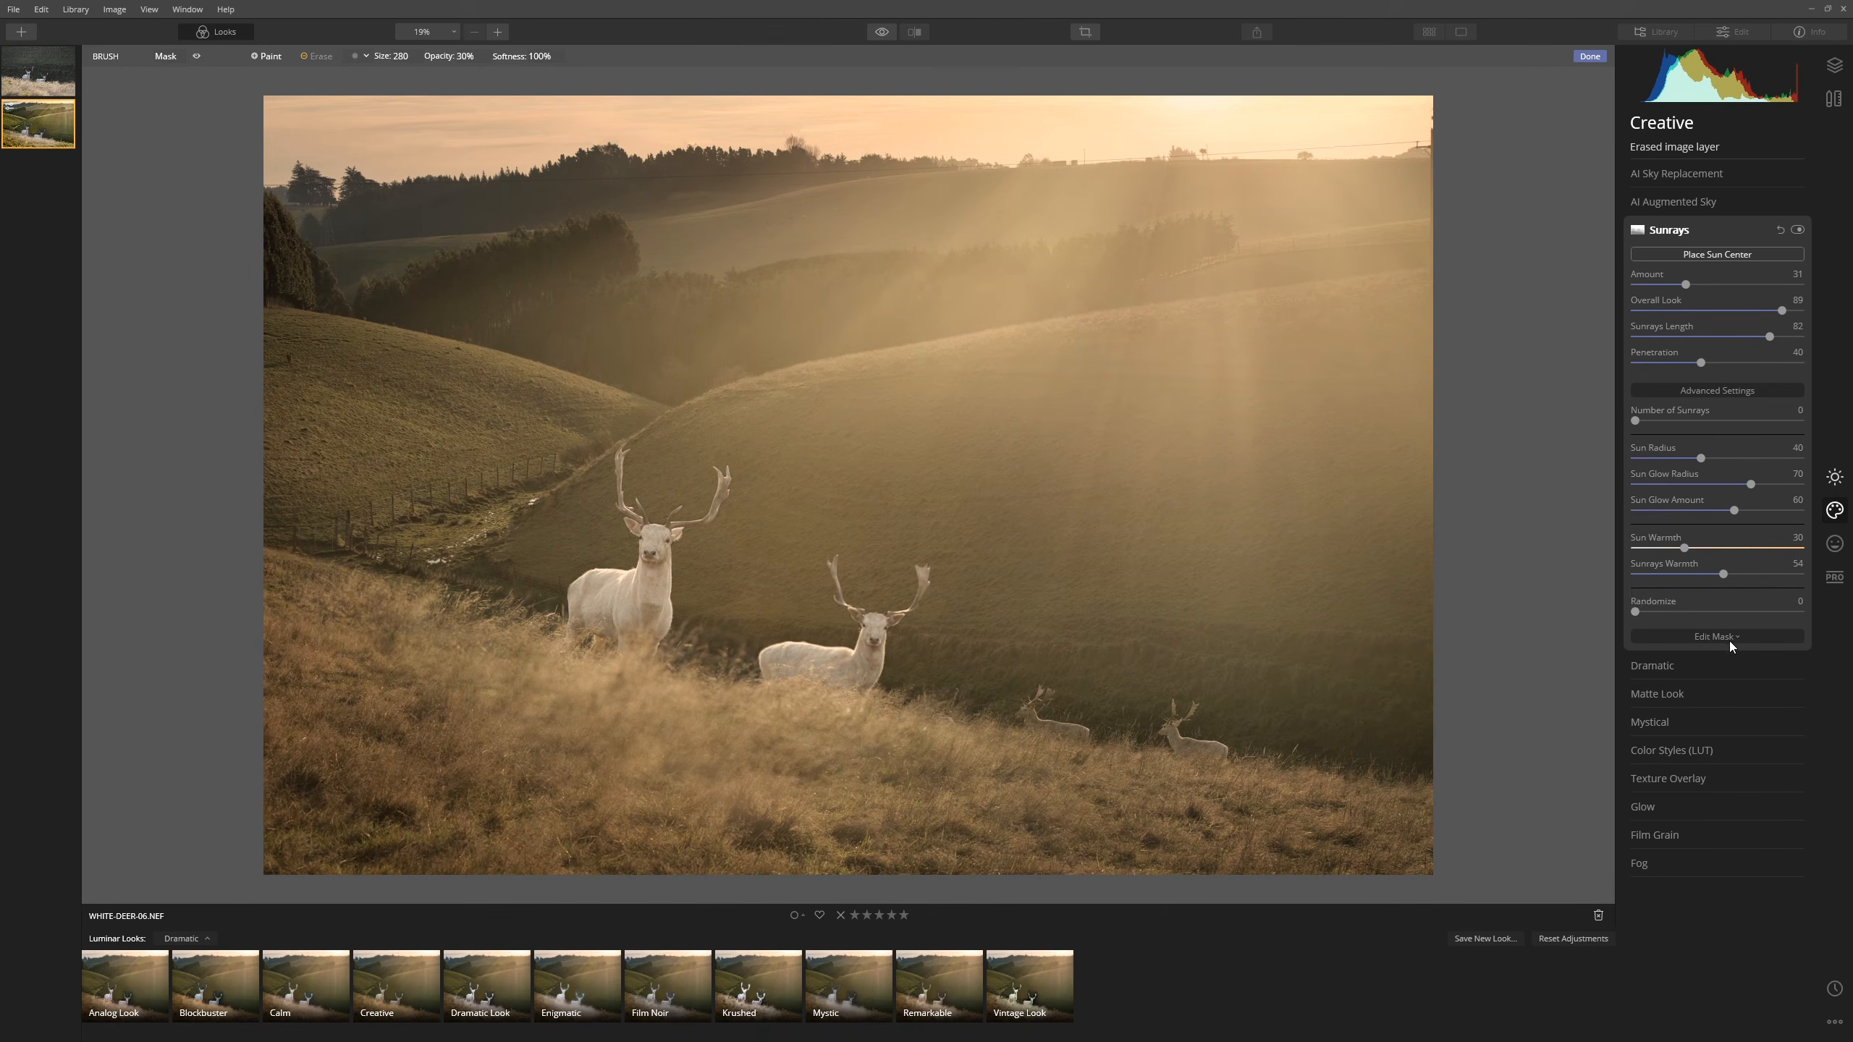
# - Apply the Mystical effect at full strength, then bring its Amount down to 28
pyautogui.click(1685, 724)
pyautogui.moveTo(1673, 347); pyautogui.dragTo(1842, 366)
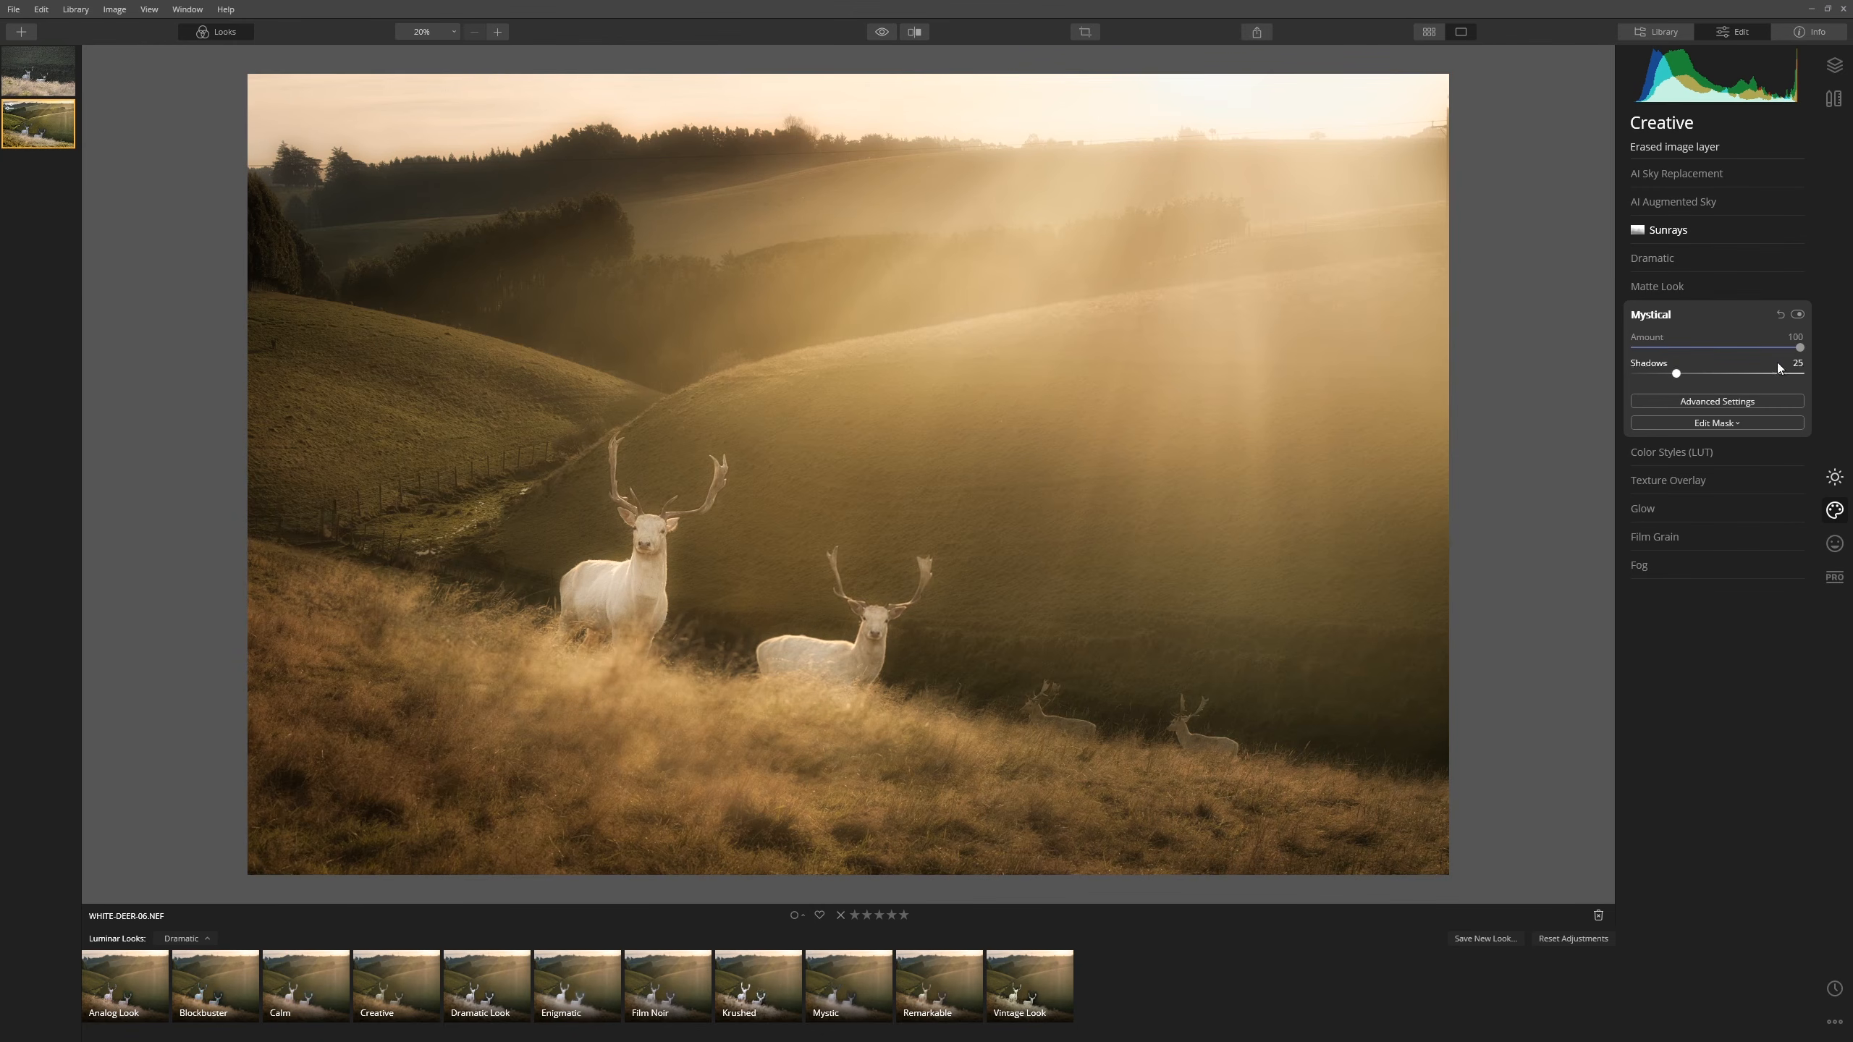
pyautogui.moveTo(1796, 349); pyautogui.dragTo(1765, 349)
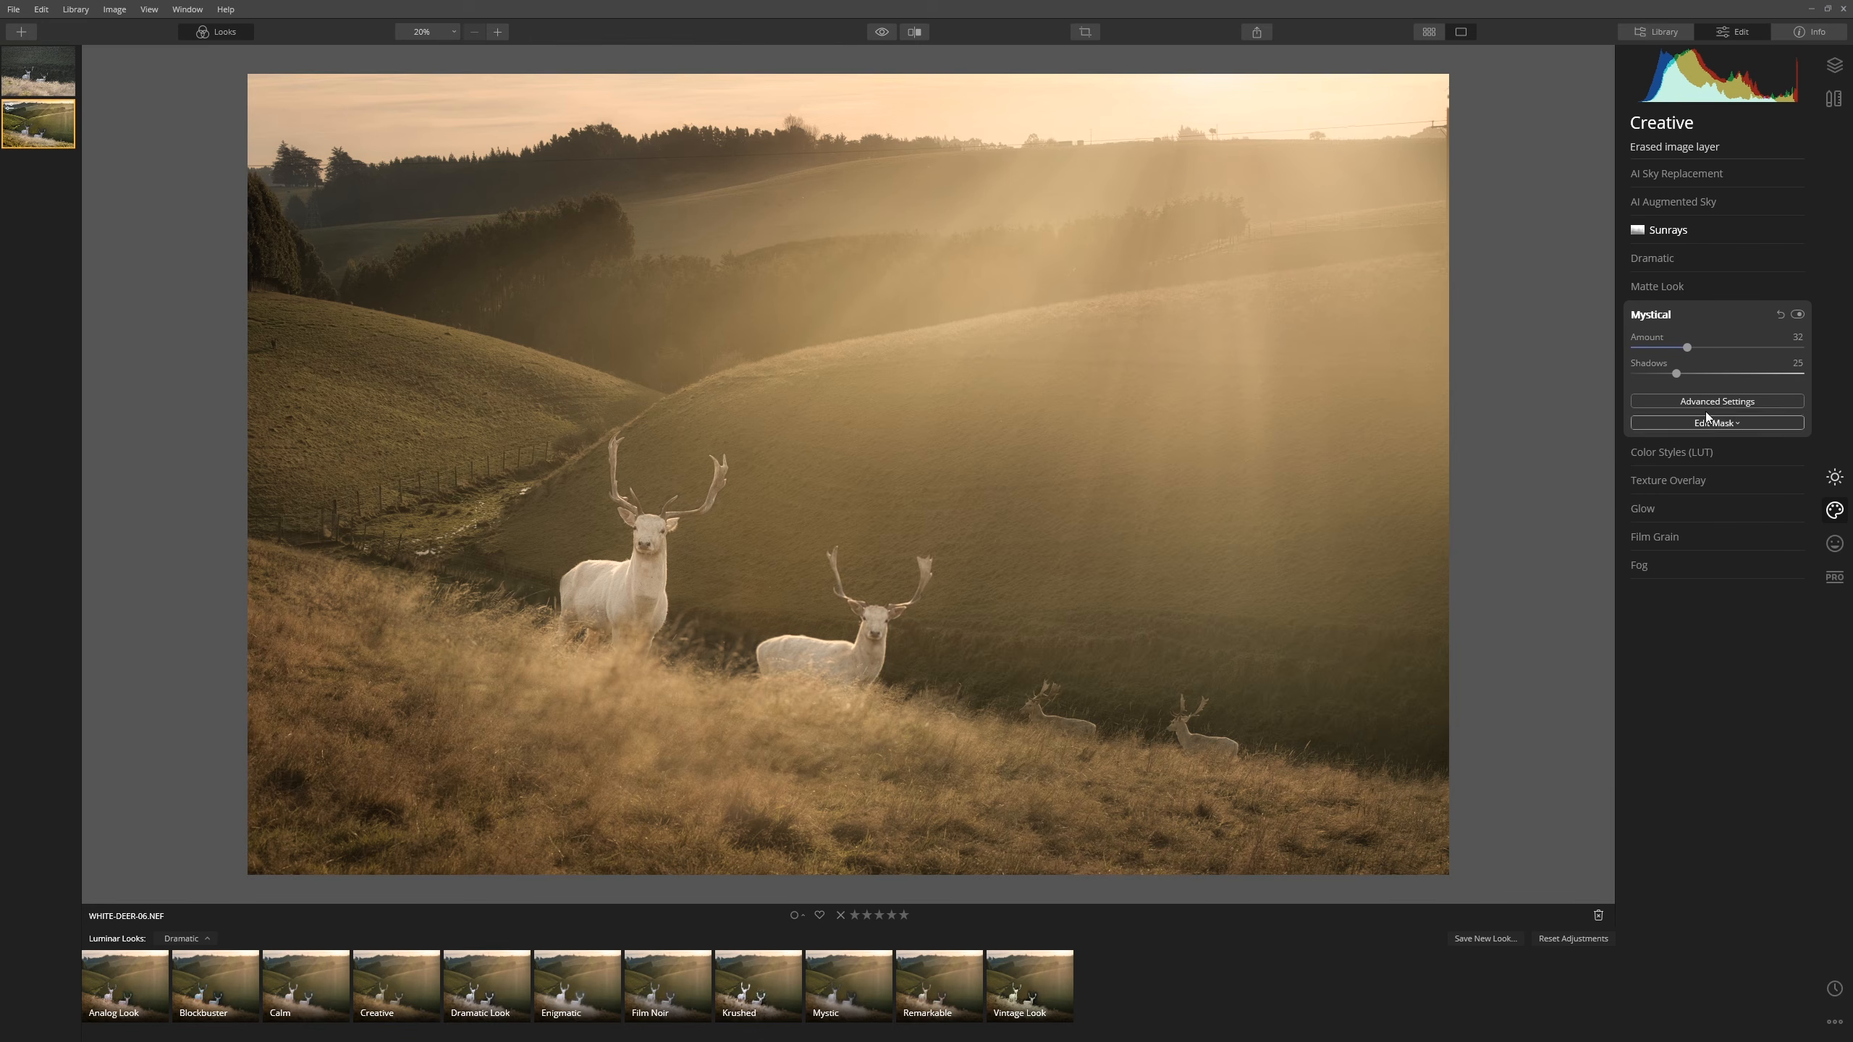
pyautogui.moveTo(1682, 348); pyautogui.dragTo(1683, 347)
# - Choose the Santa Barbara LUT in Color Styles and set its Amount to 35
pyautogui.click(1676, 457)
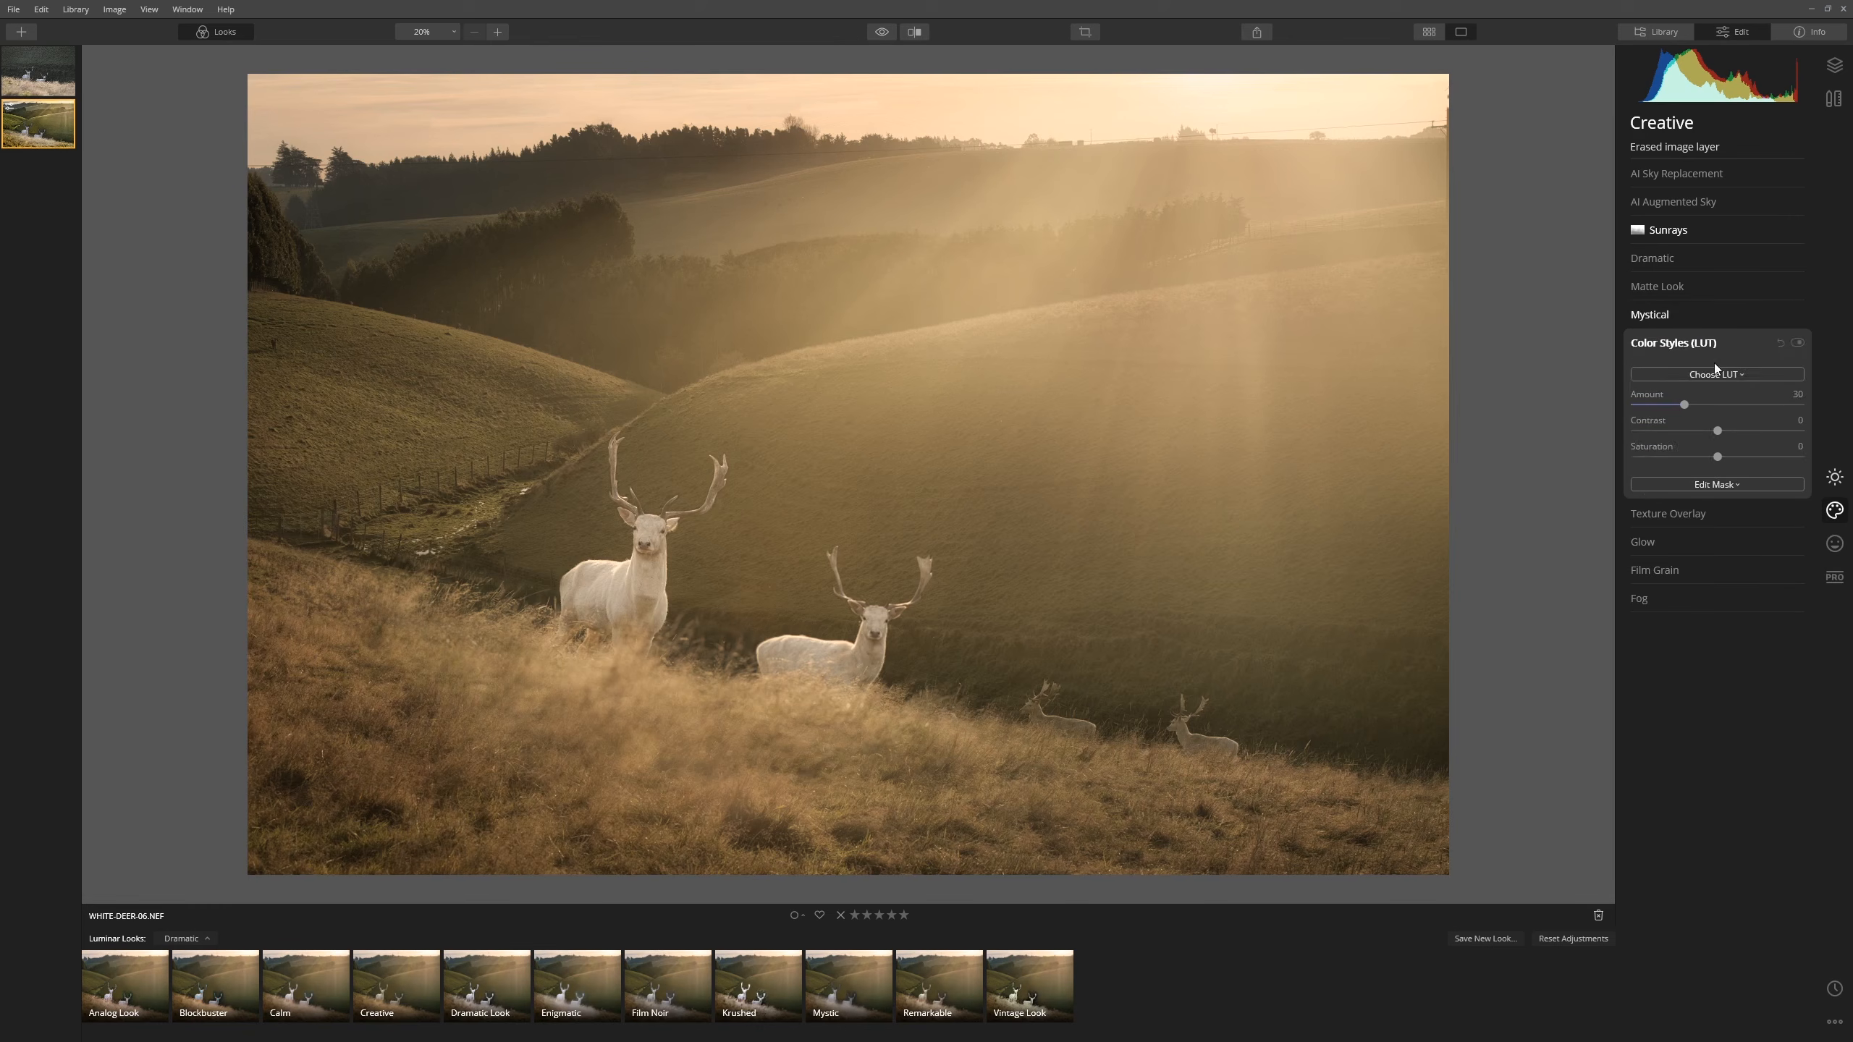
pyautogui.click(1734, 375)
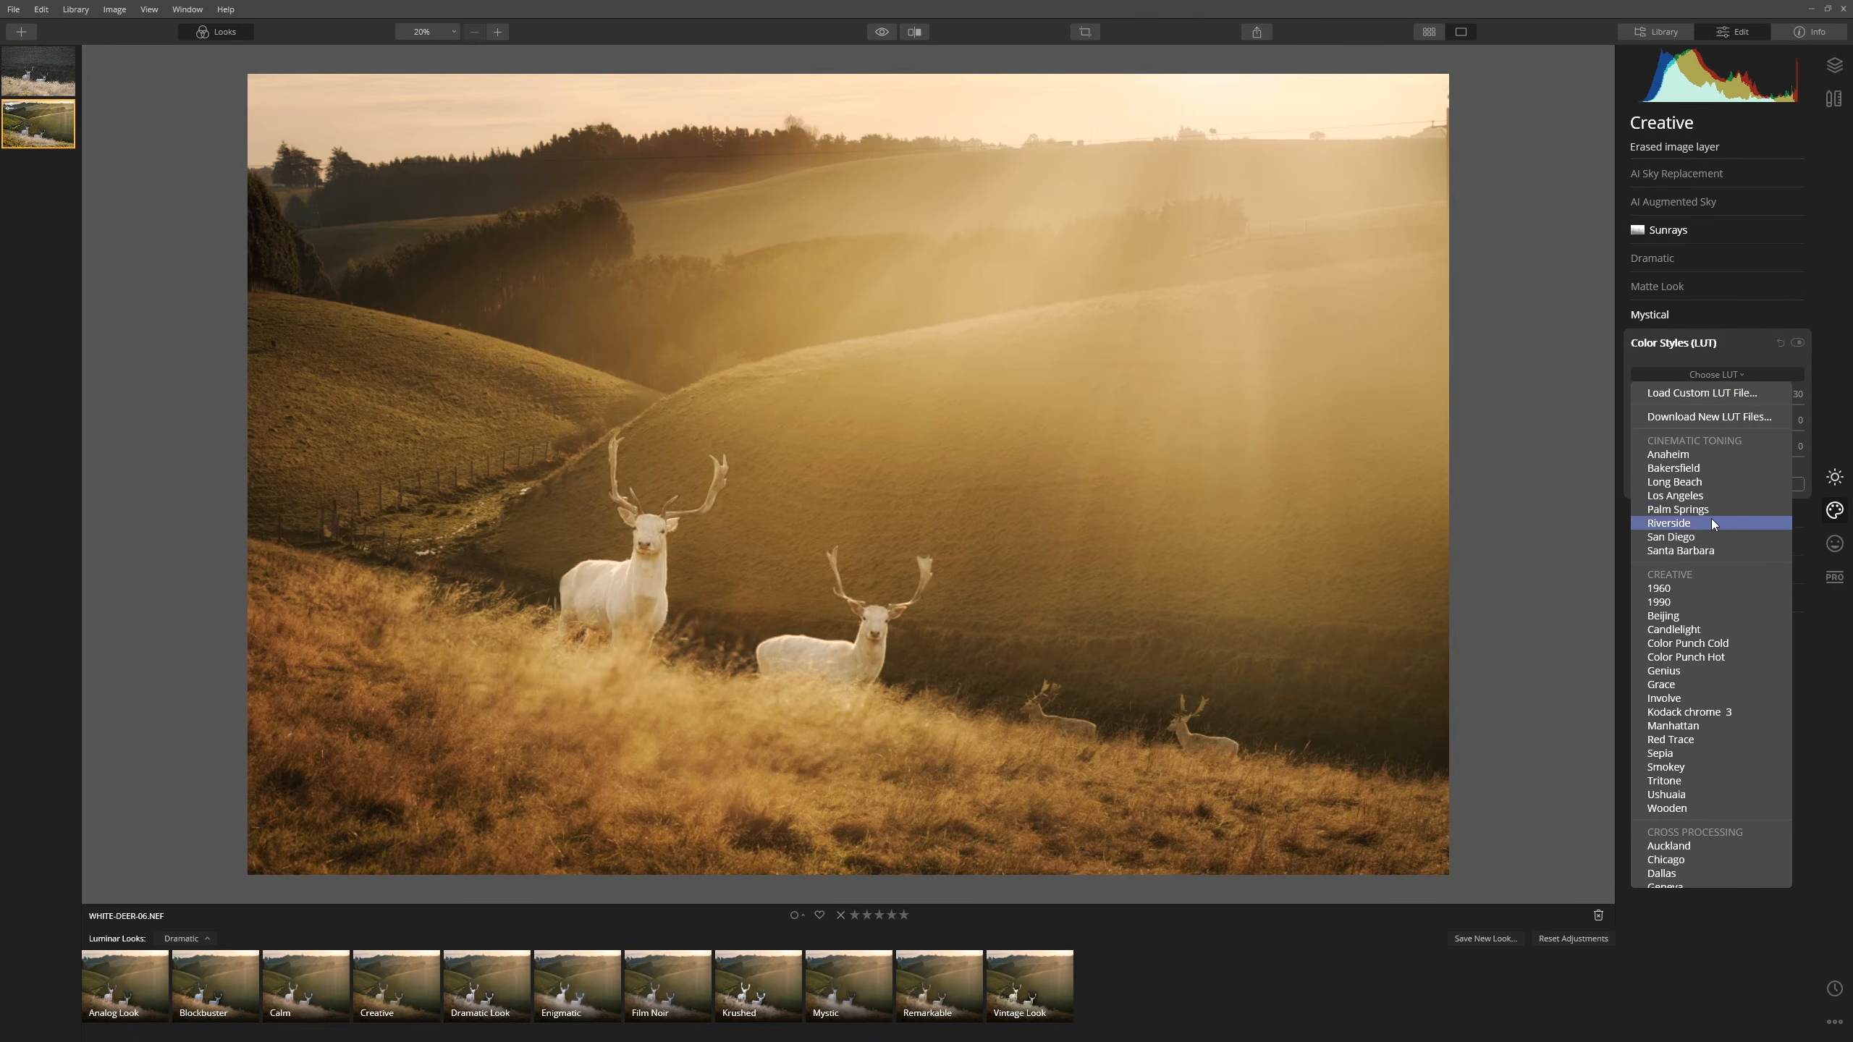
pyautogui.click(1716, 549)
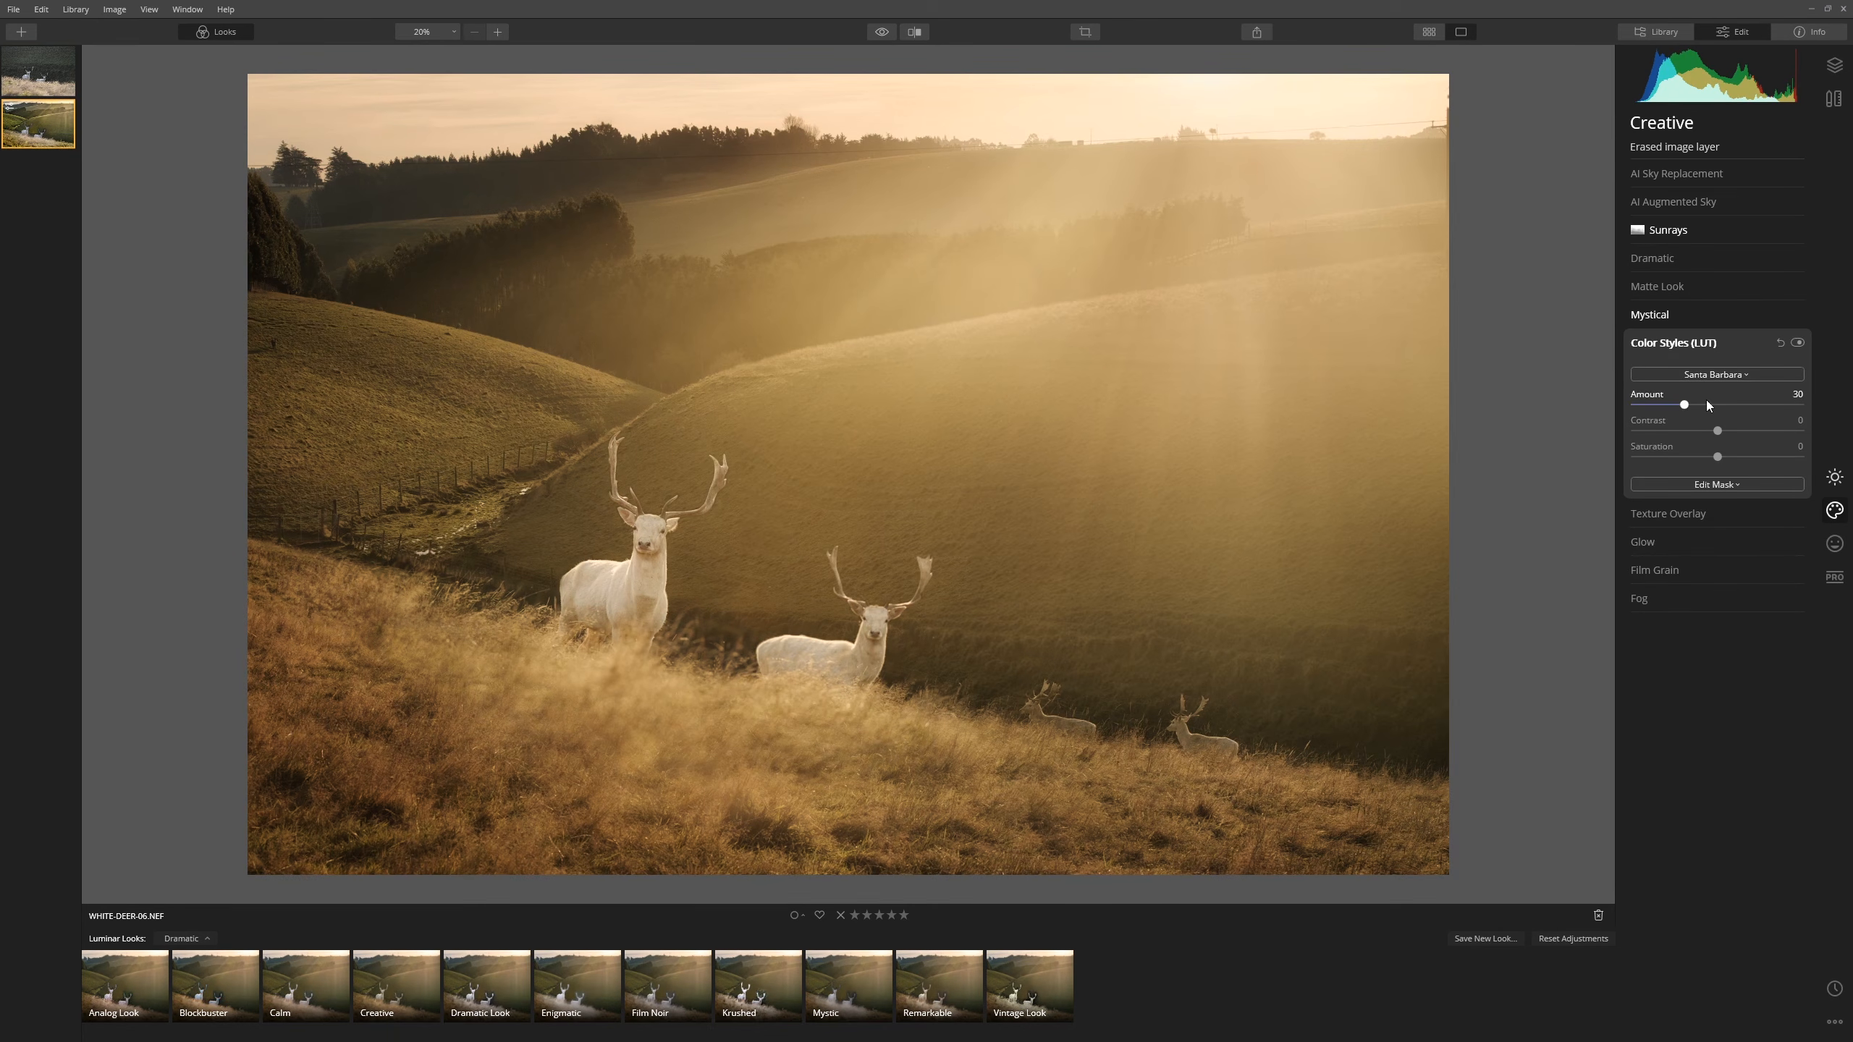
pyautogui.moveTo(1685, 408)
pyautogui.mouseDown()
pyautogui.moveTo(1757, 411)
pyautogui.moveTo(1588, 403)
pyautogui.moveTo(1852, 410)
pyautogui.moveTo(1693, 409)
pyautogui.mouseUp()
# - Show the Layers list and toggle between the original and edited photo twice to compare
pyautogui.click(1834, 65)
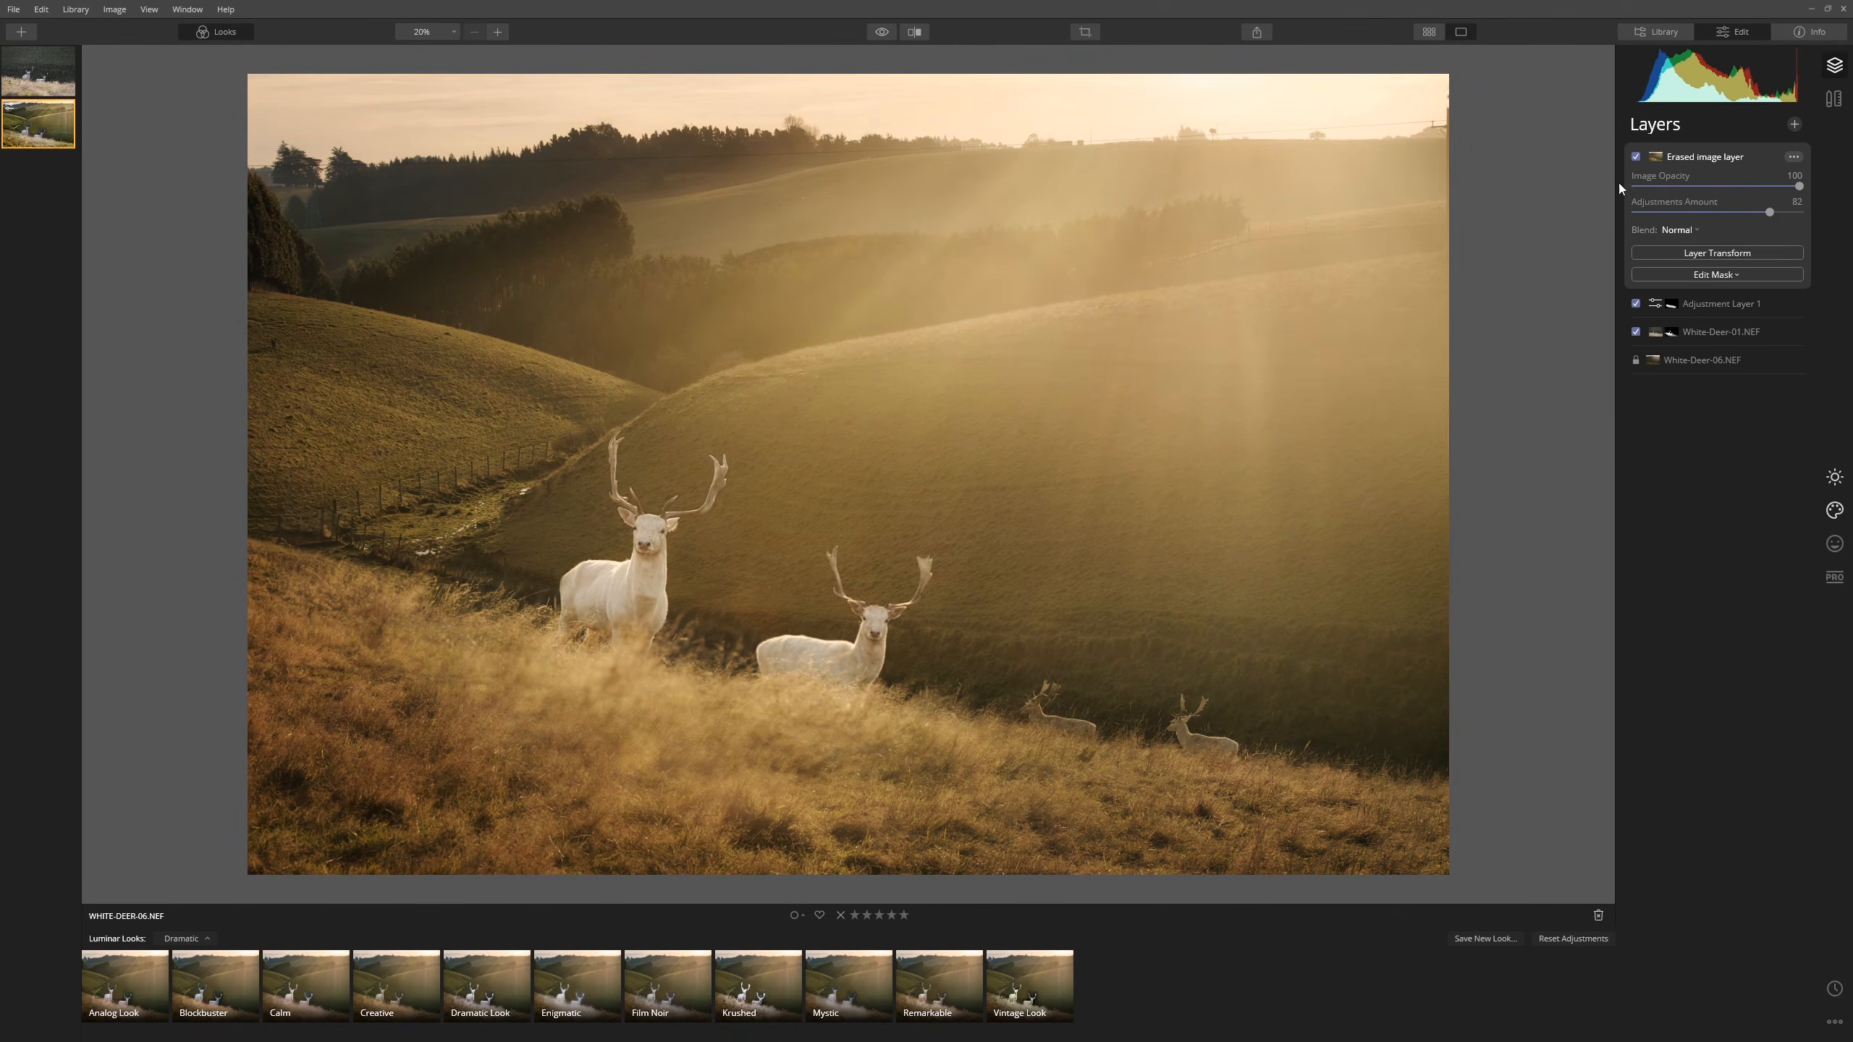
pyautogui.click(885, 33)
pyautogui.click(888, 36)
pyautogui.click(884, 37)
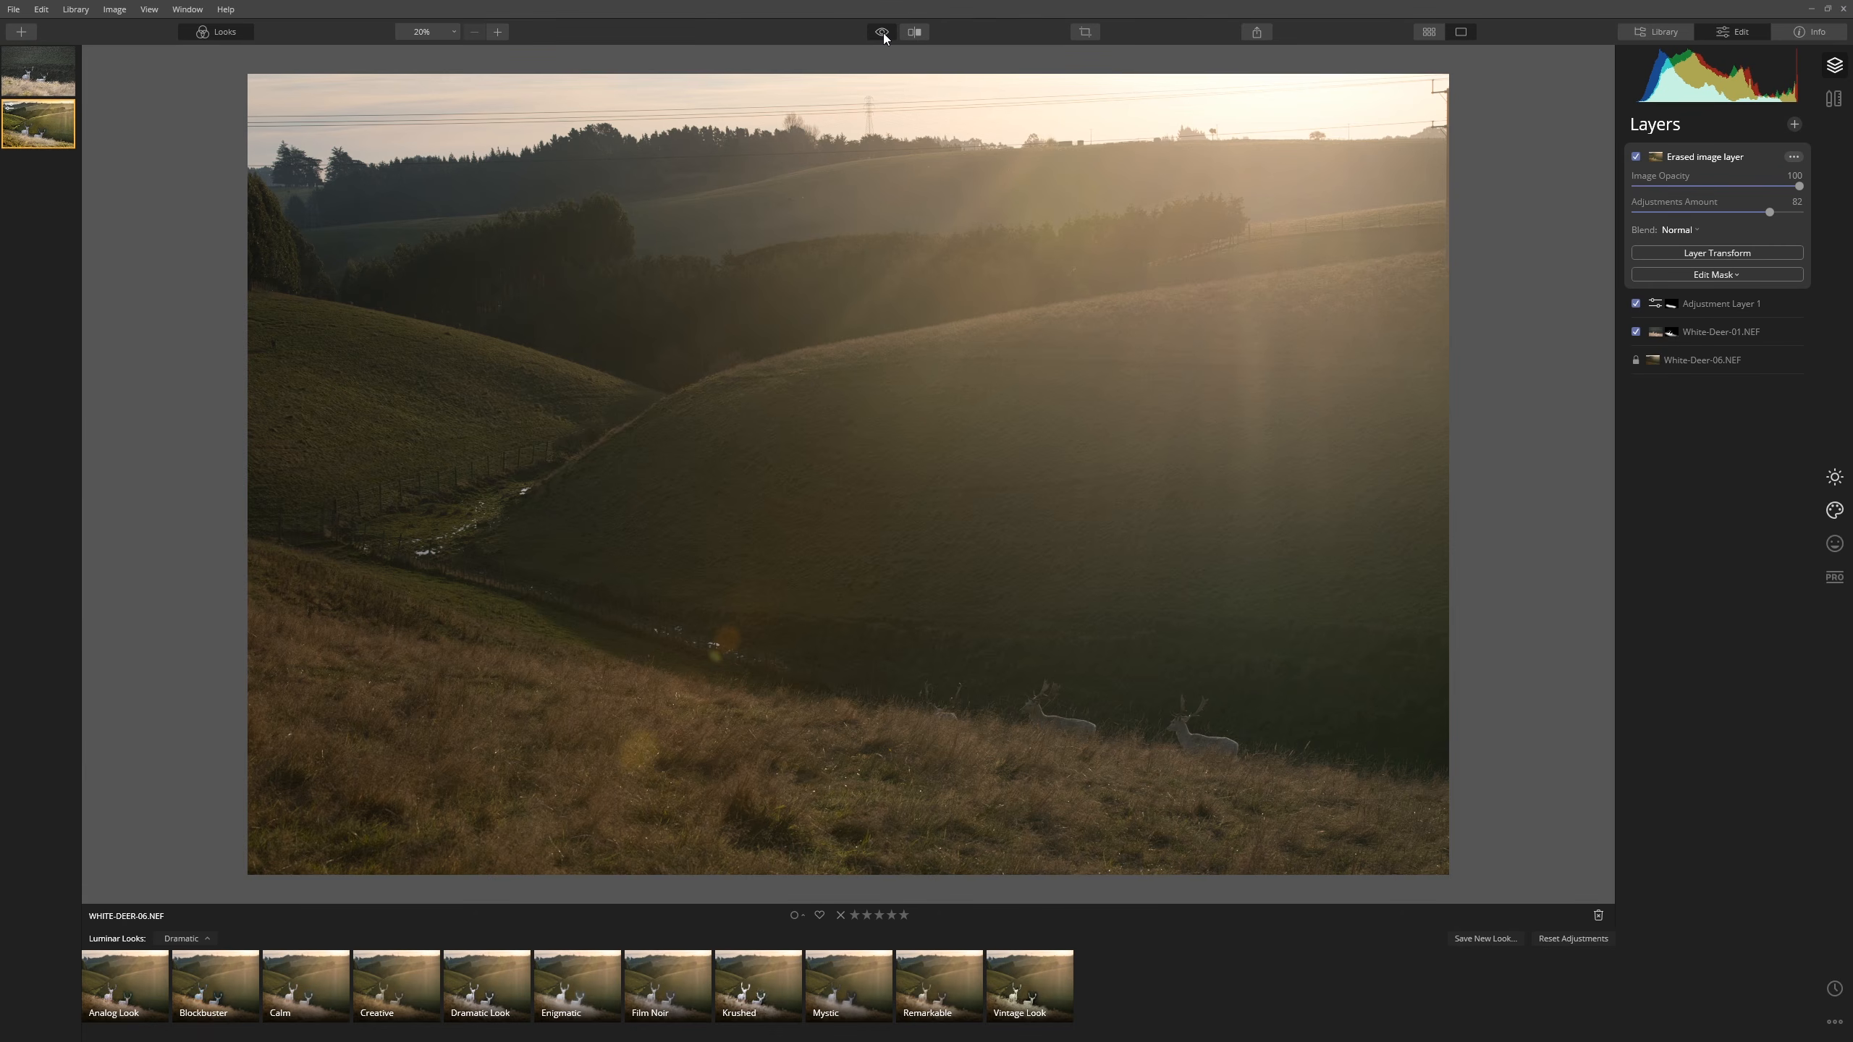
pyautogui.click(885, 36)
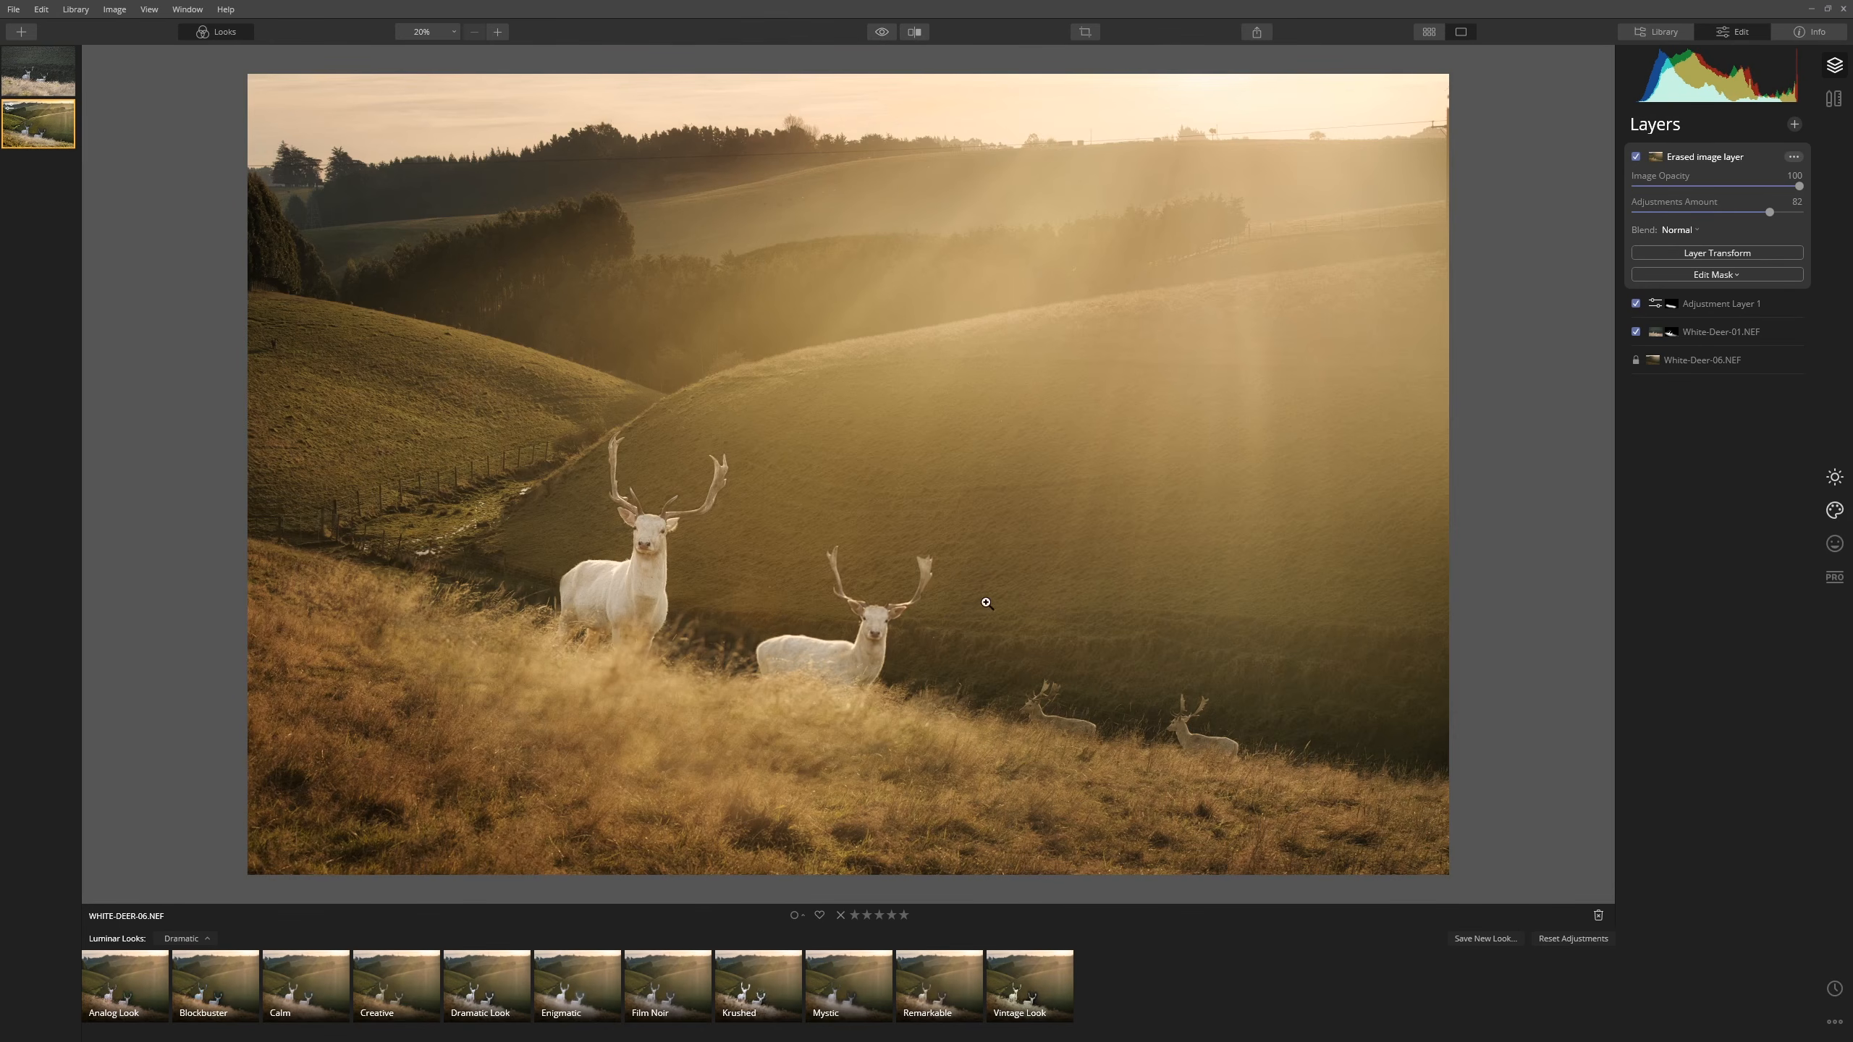